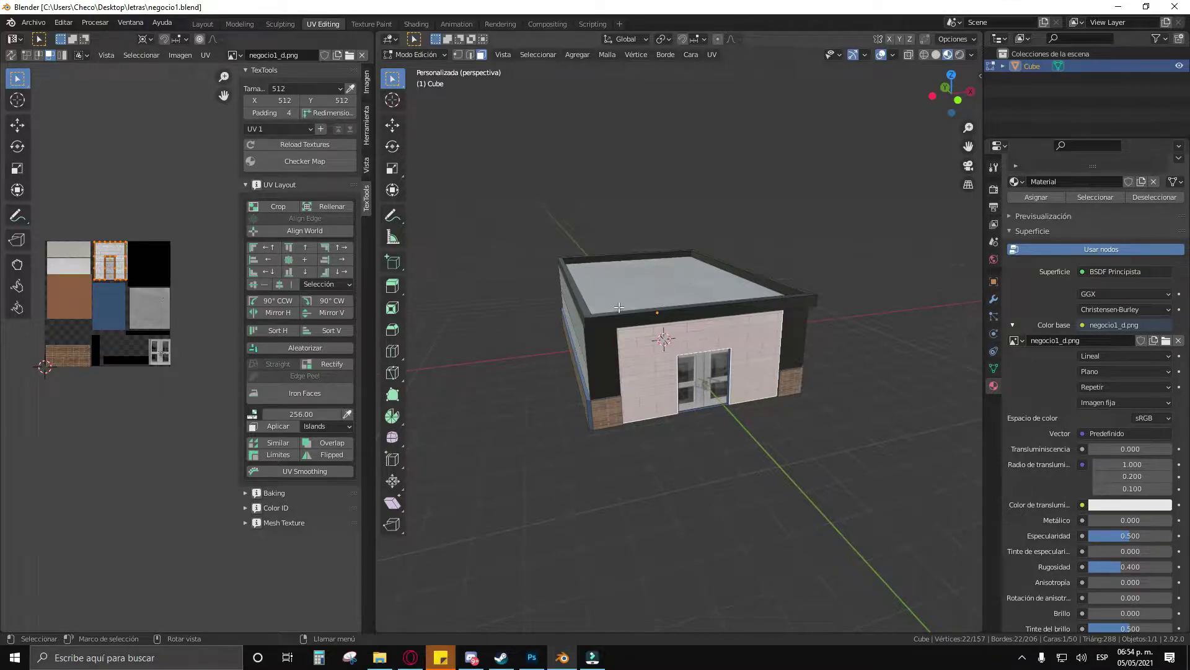
Step: Orbit the storefront and browse the Scripting, Rendering, Animation and Shading workspaces
left_click_drag(619, 307, 649, 357)
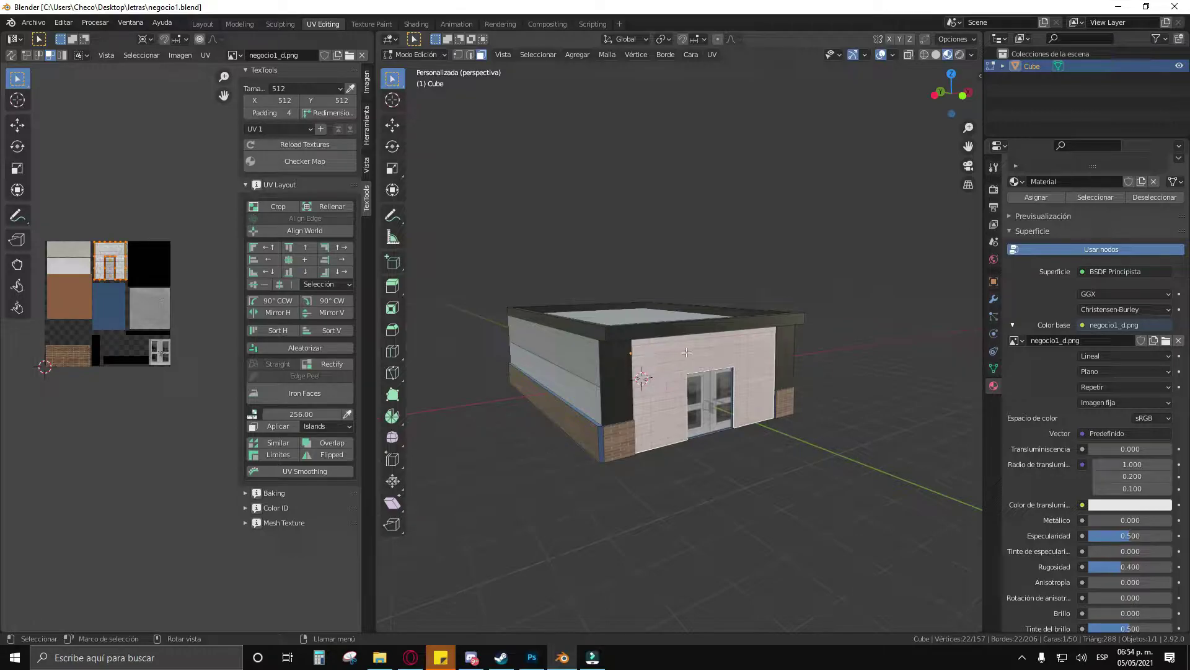
left_click_drag(737, 367, 692, 376)
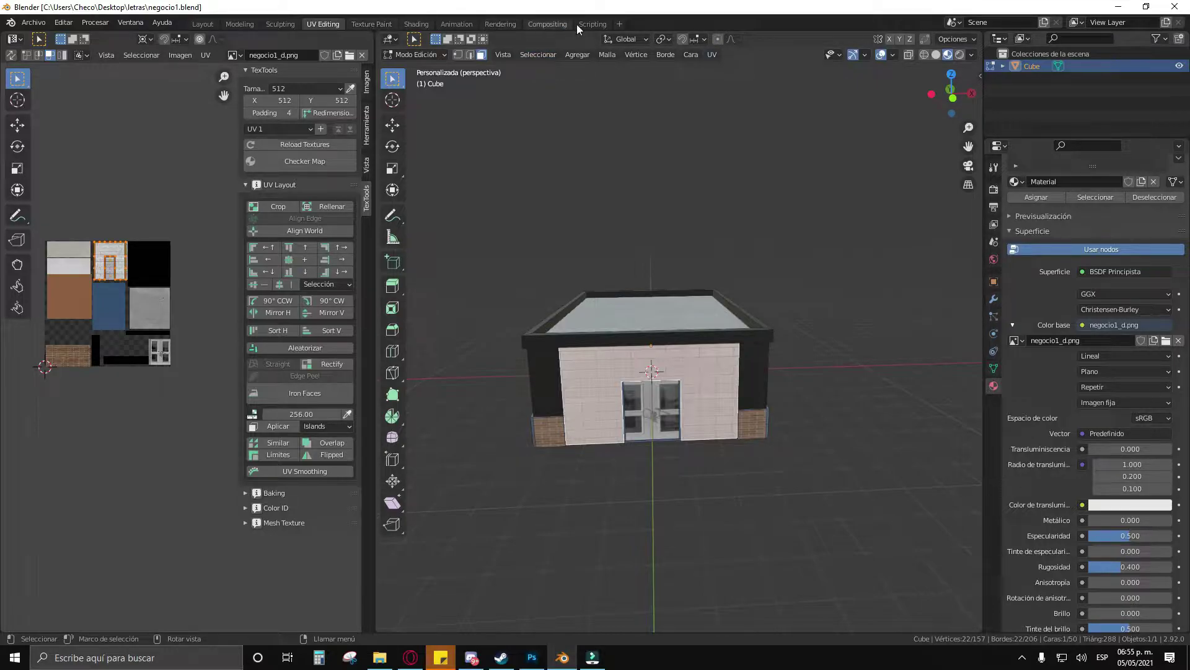
left_click(598, 23)
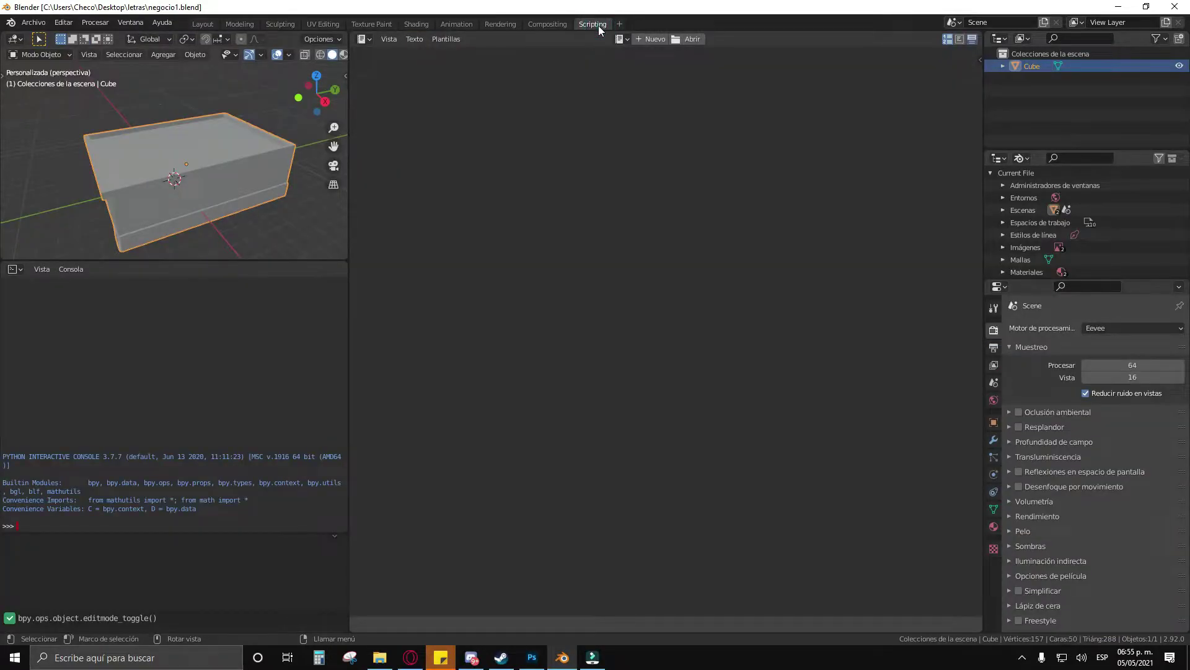
left_click(538, 24)
left_click(504, 24)
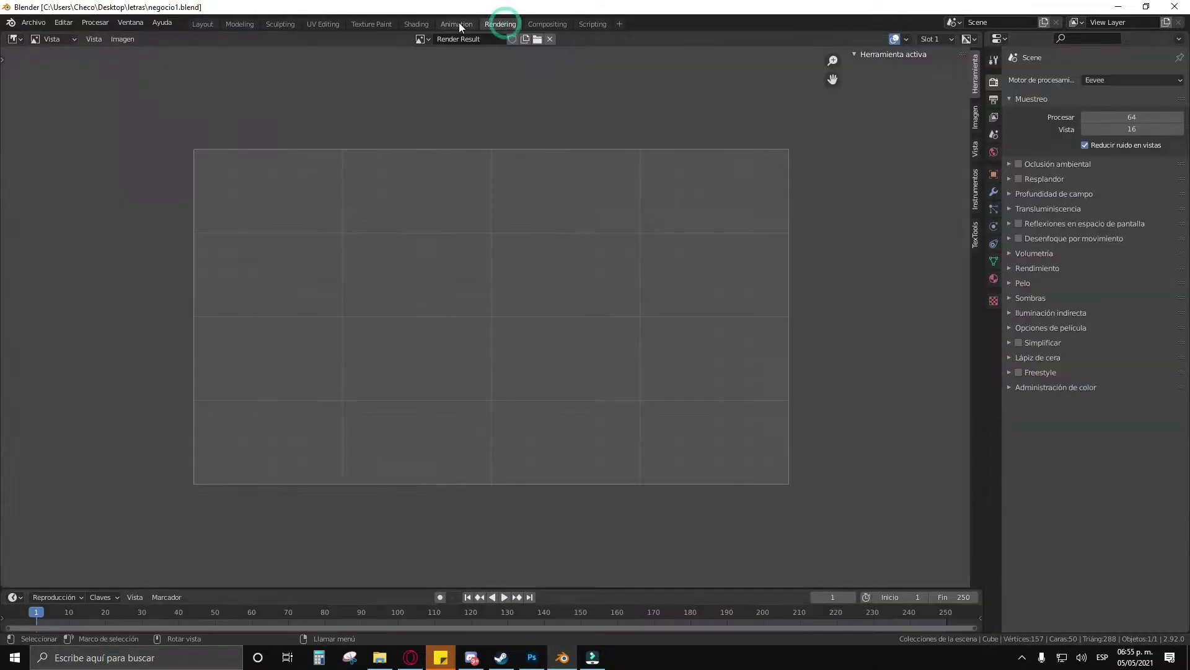
left_click(459, 23)
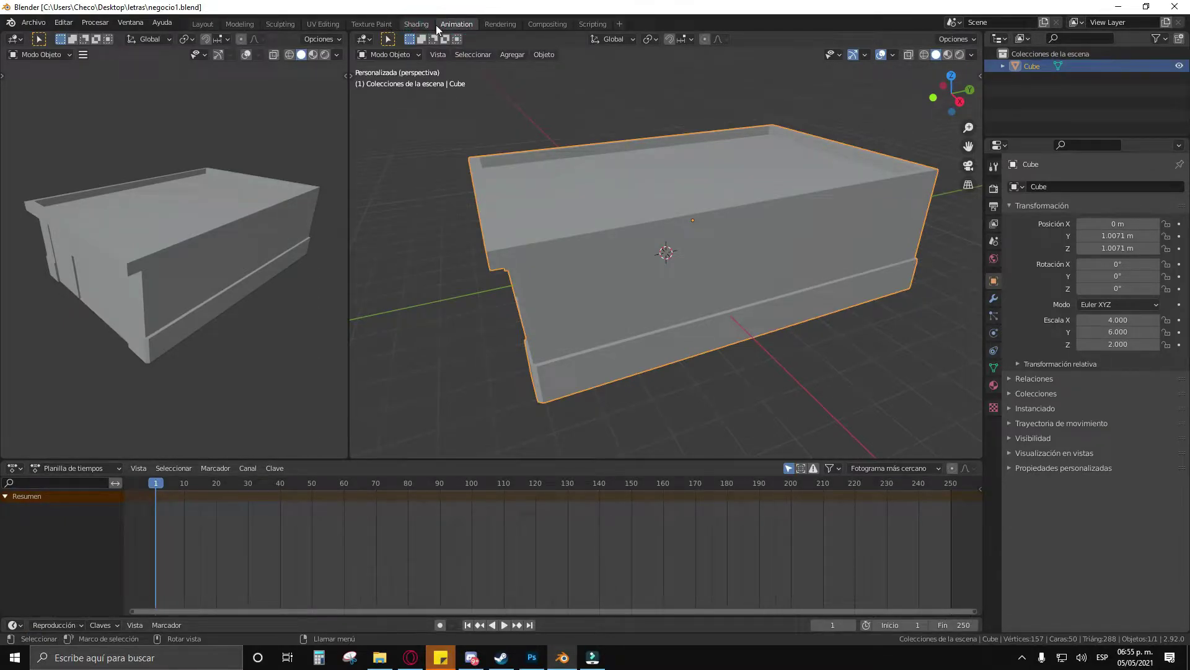
left_click(416, 24)
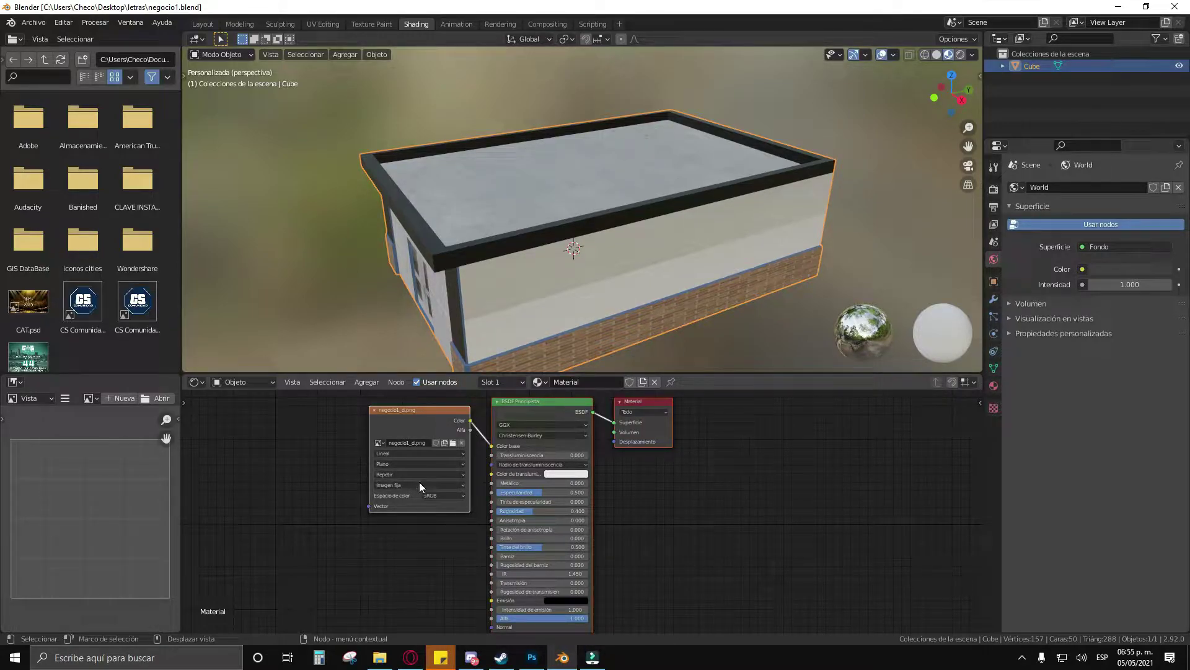
Step: Inspect the textured building's door side, roof and front, then bring Photoshop's negocio1.png forward
left_click_drag(471, 310, 477, 239)
left_click_drag(498, 284, 515, 261)
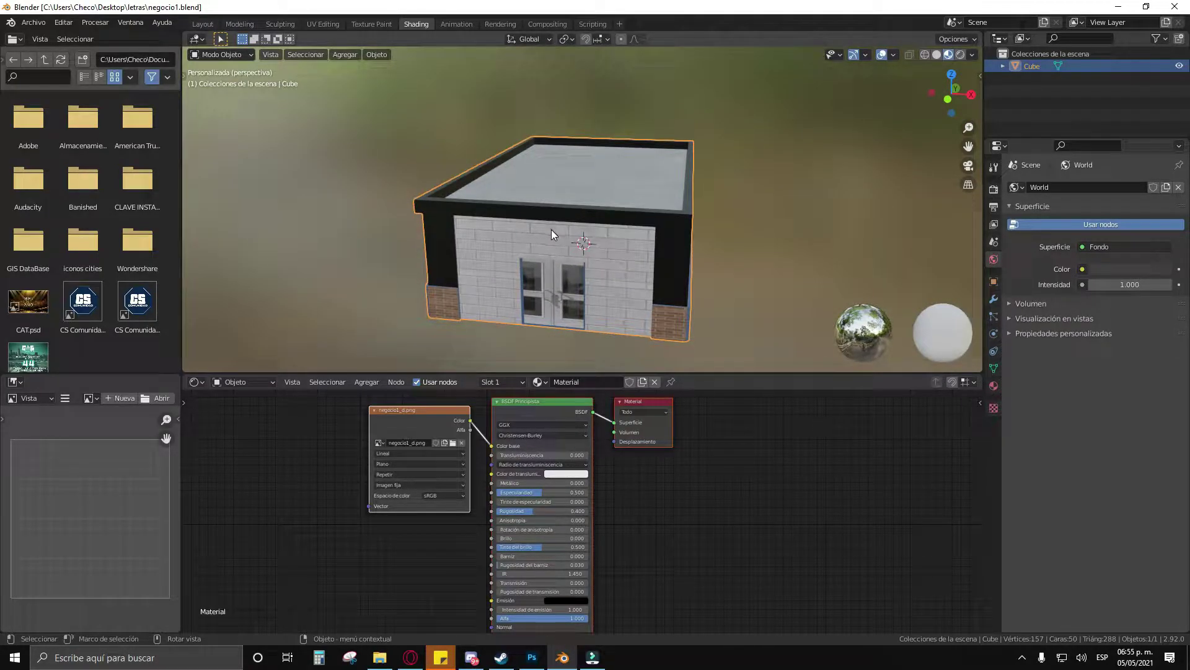
left_click(203, 23)
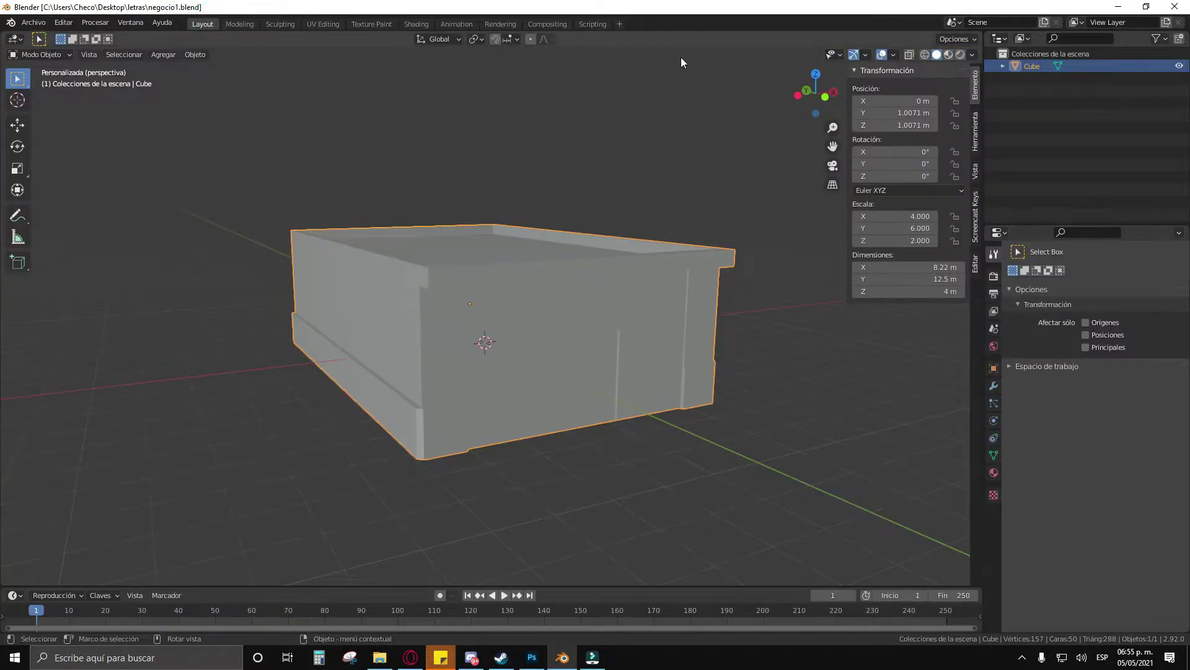
left_click(949, 55)
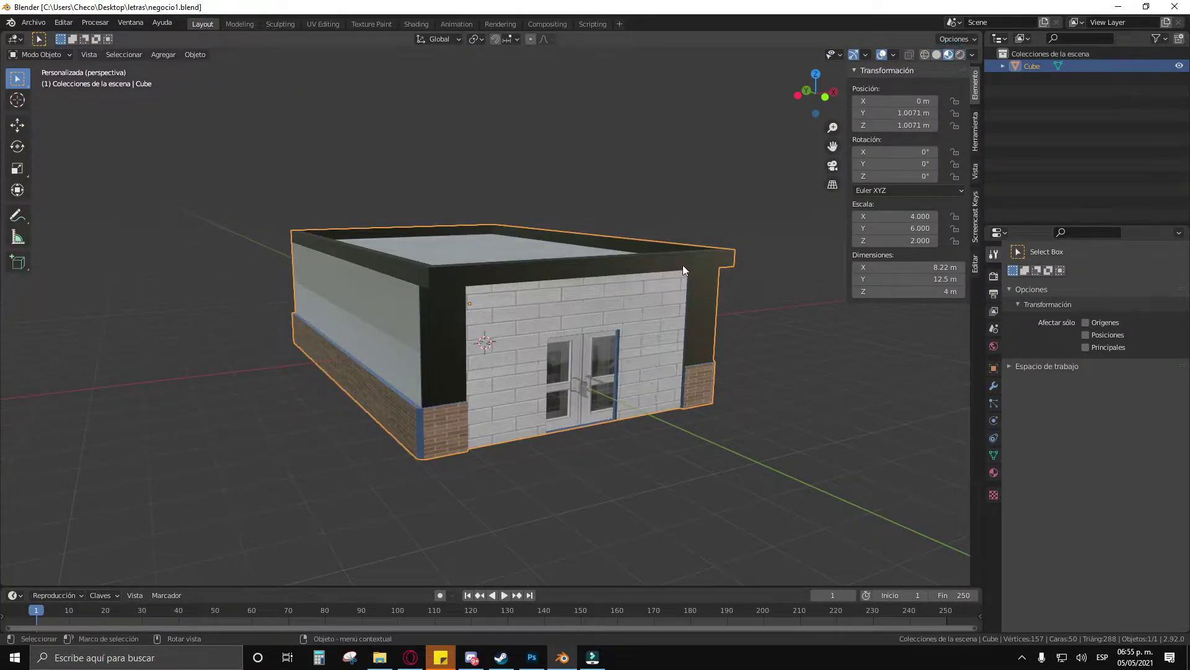
left_click_drag(687, 265, 659, 288)
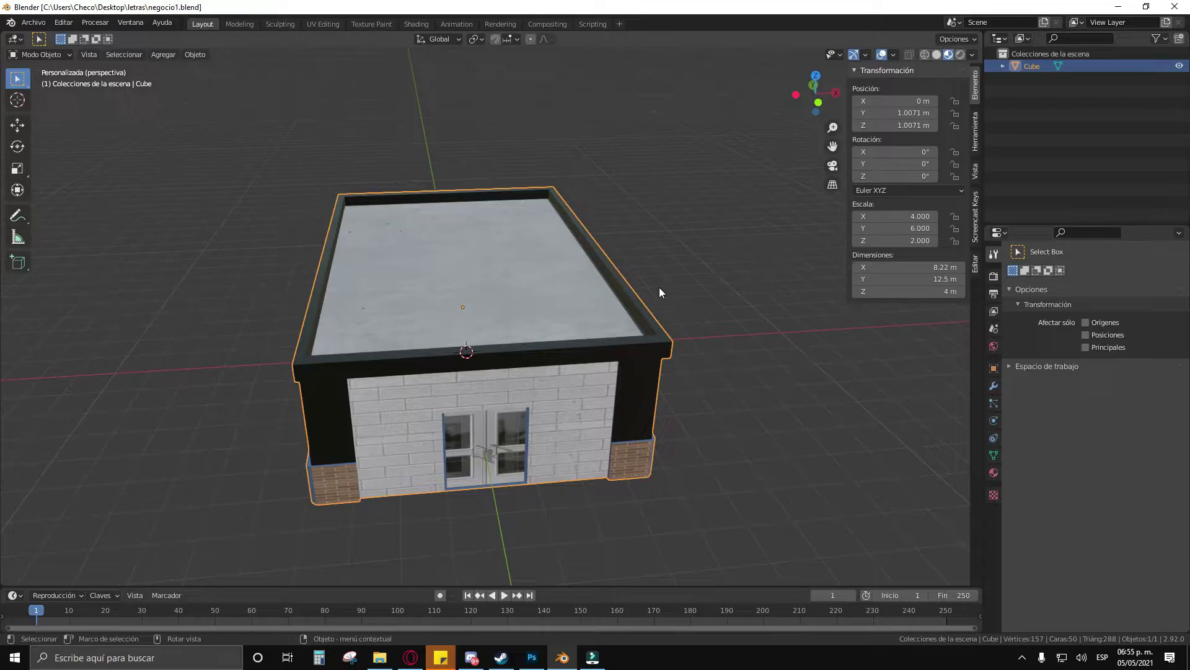
left_click_drag(374, 395, 400, 386)
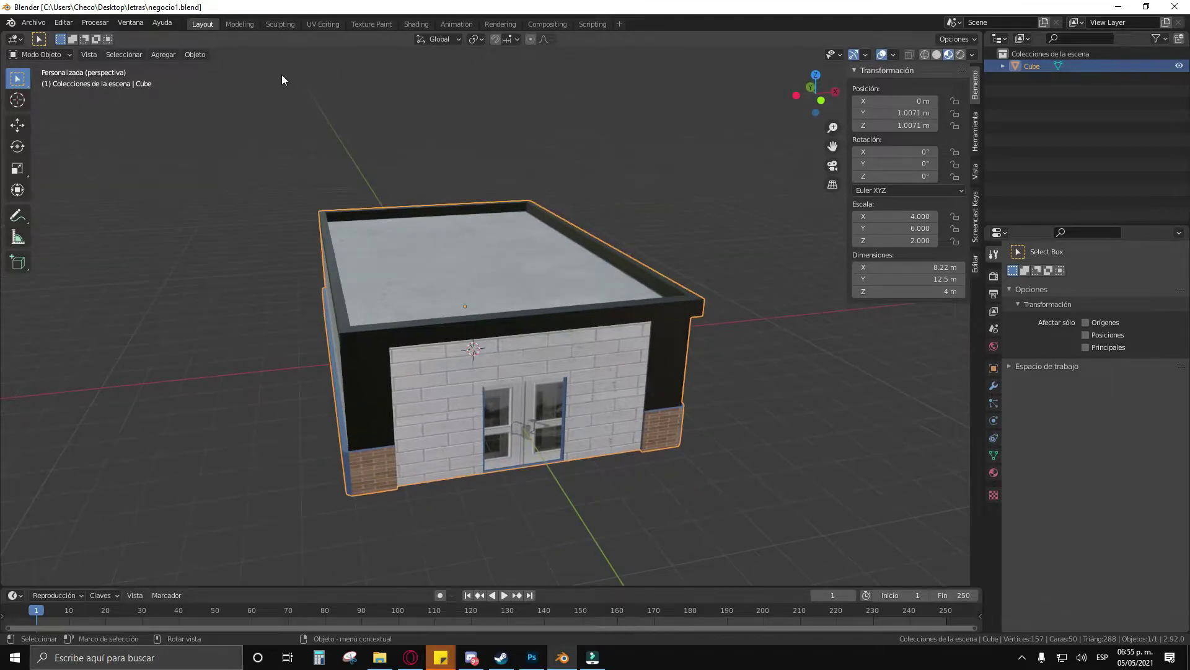
left_click(311, 25)
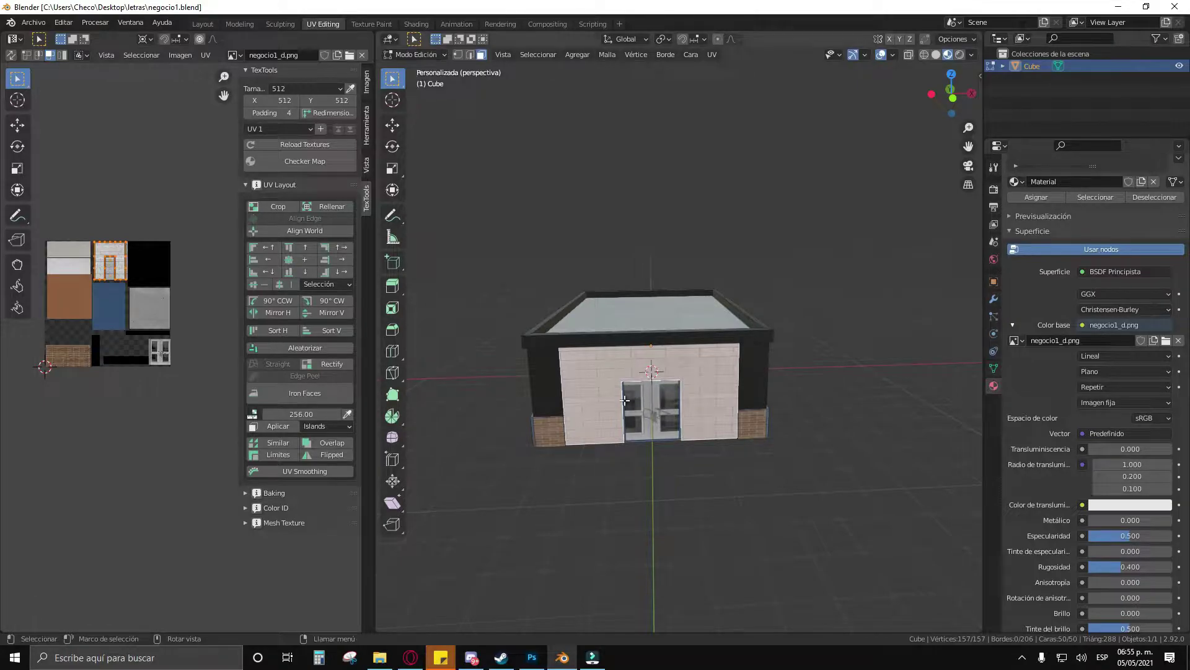
left_click_drag(628, 415, 634, 417)
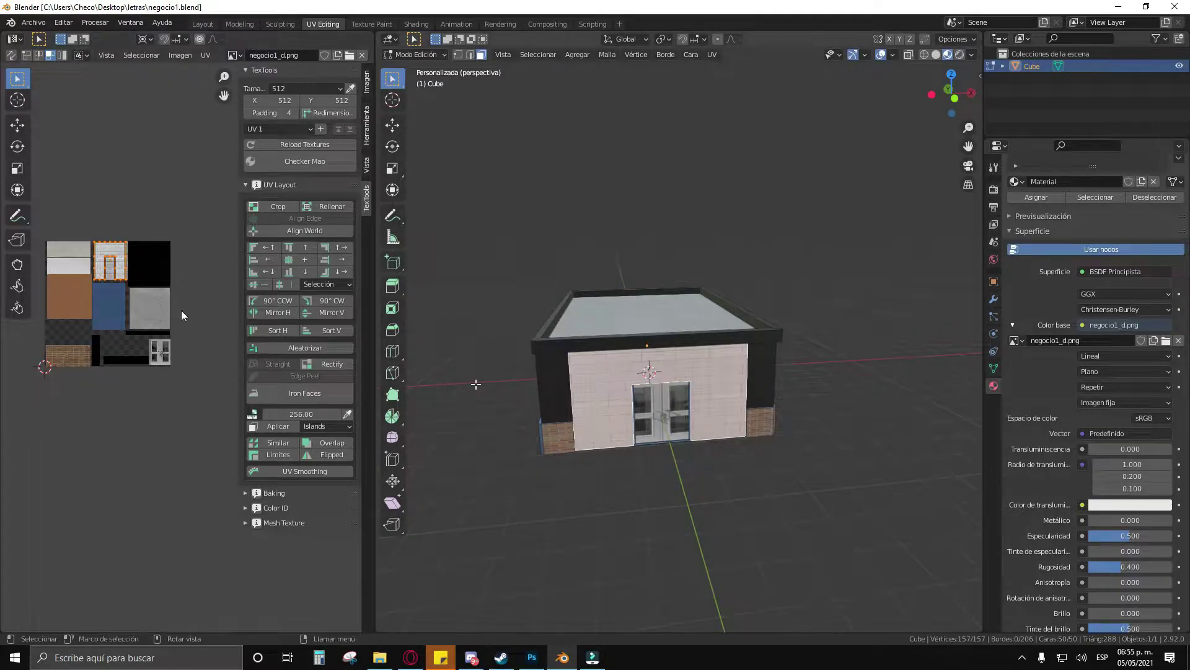
left_click(523, 662)
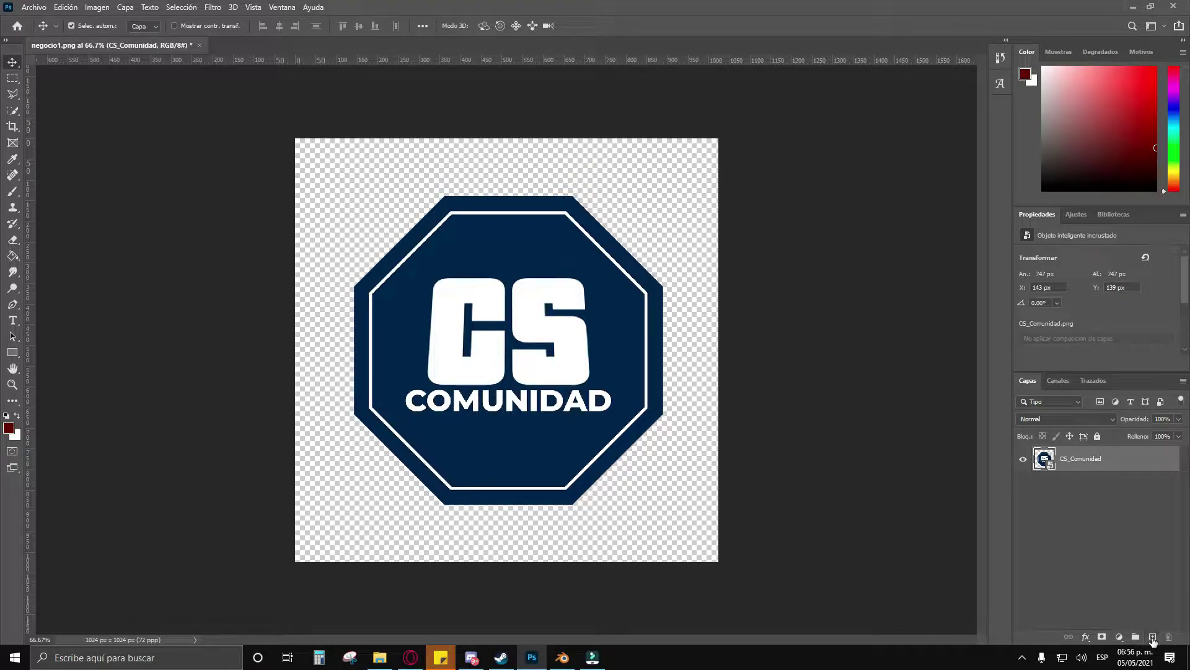
Step: Add empty layer Capa 1 and shrink the CS_Comunidad logo to 272 px at bottom-right
left_click(1152, 638)
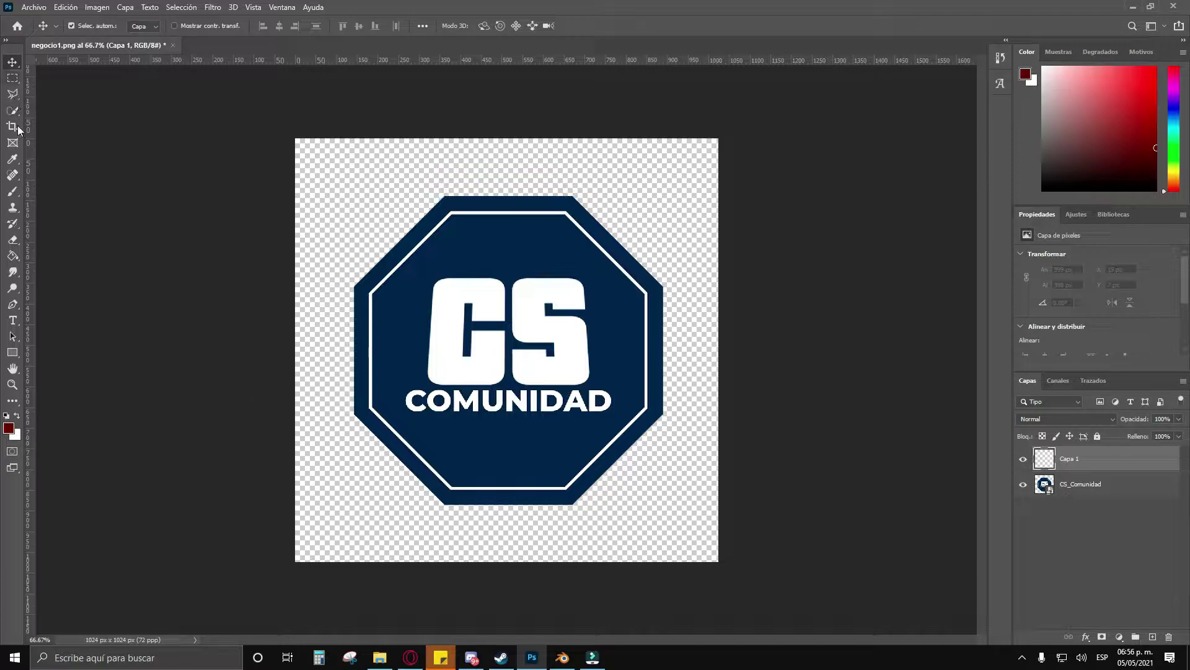
left_click(440, 263)
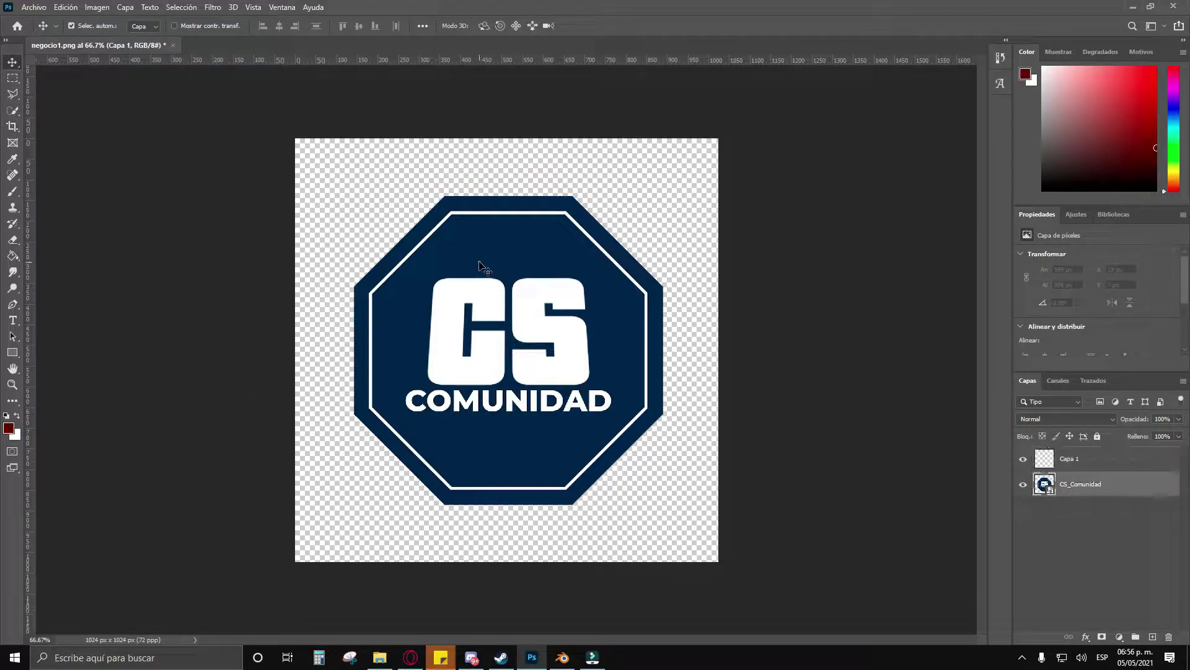
key("ctrl+t")
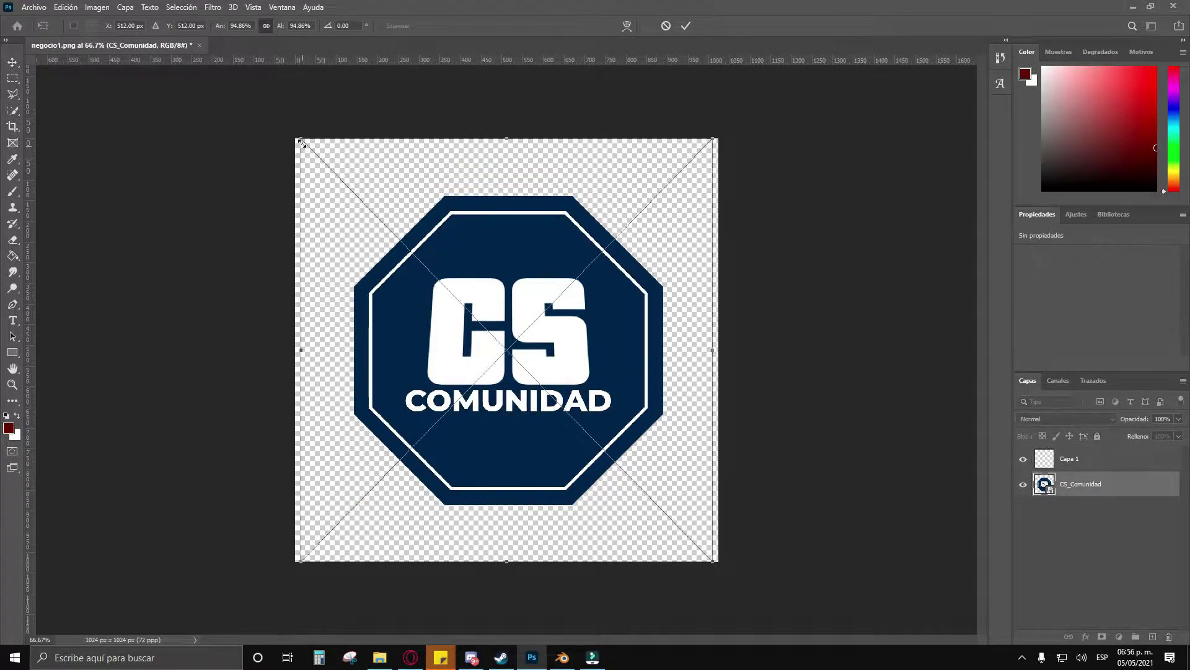
left_click_drag(300, 138, 565, 406)
key("Return")
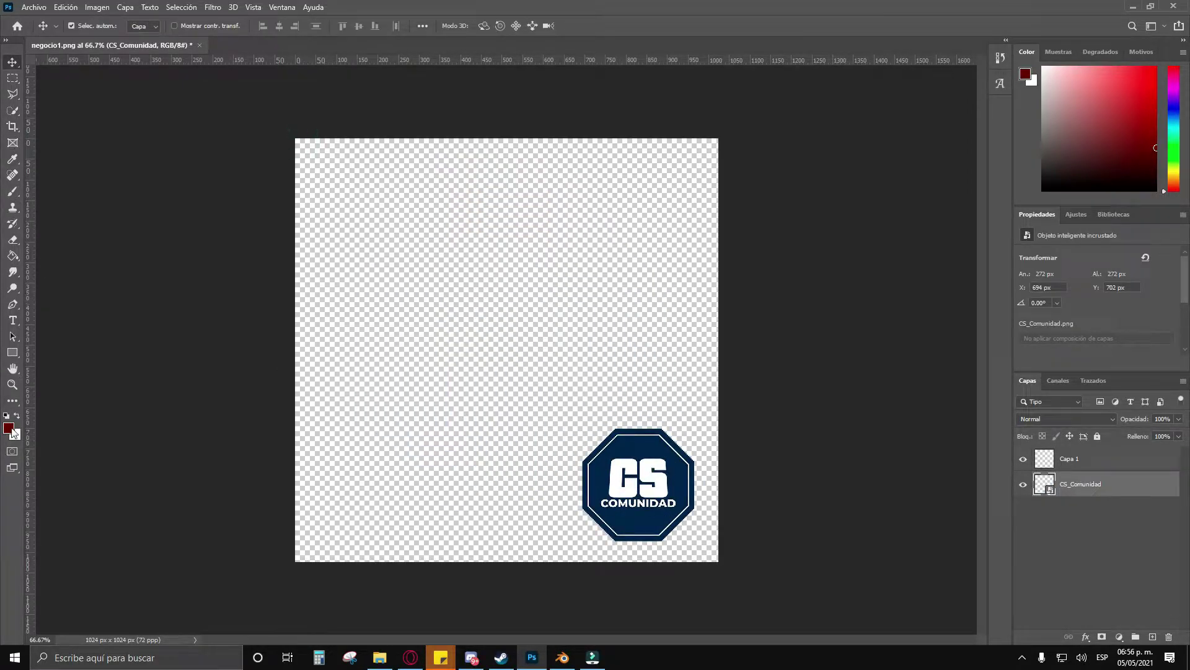
Step: Sample the logo's navy 0d2851 as the foreground colour
left_click(8, 427)
left_click(639, 447)
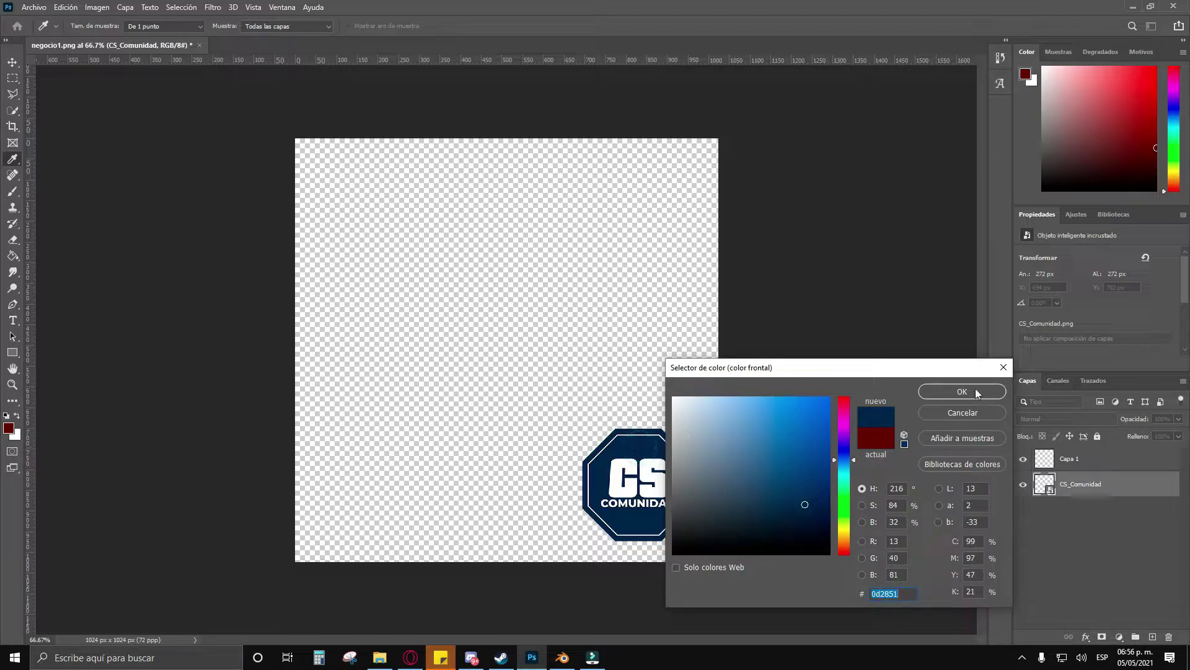
left_click(962, 391)
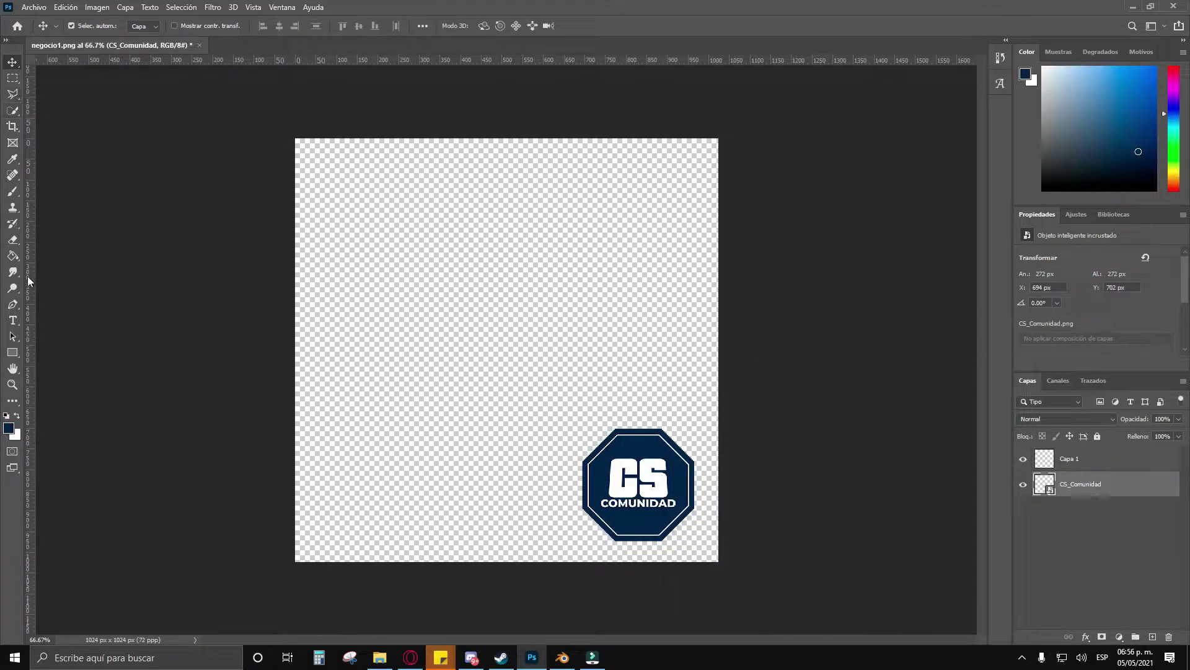
left_click(13, 352)
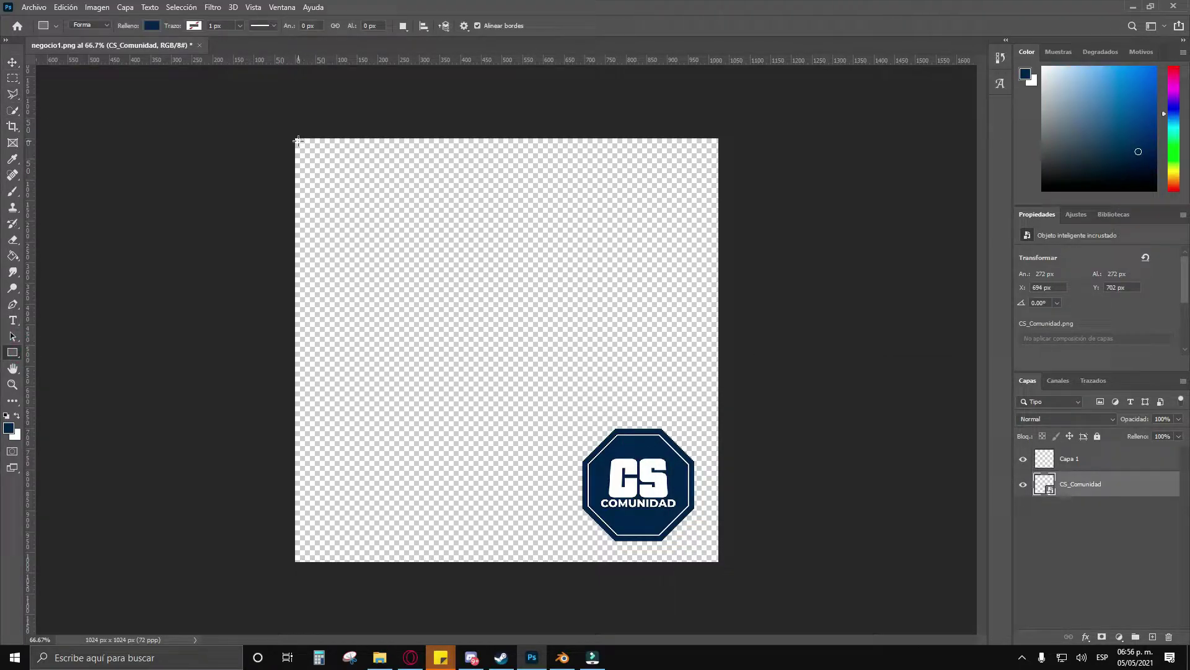
Step: Draw a 426 px navy square at the top-left and duplicate it to its right
left_click_drag(298, 141, 483, 318)
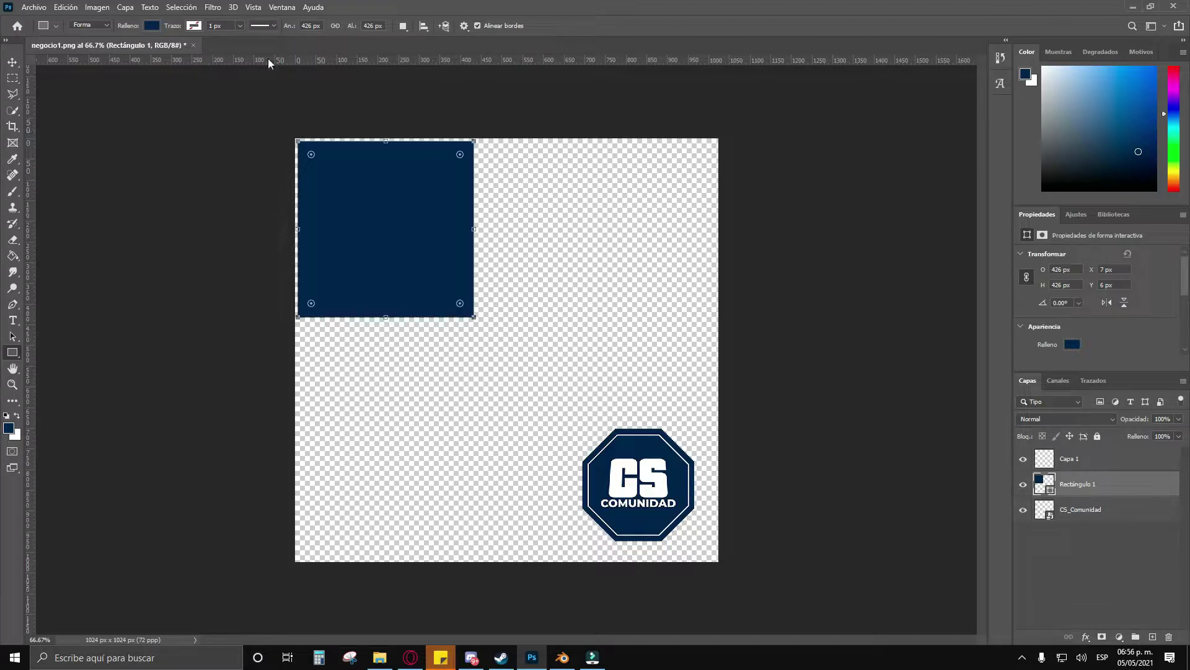
left_click(11, 60)
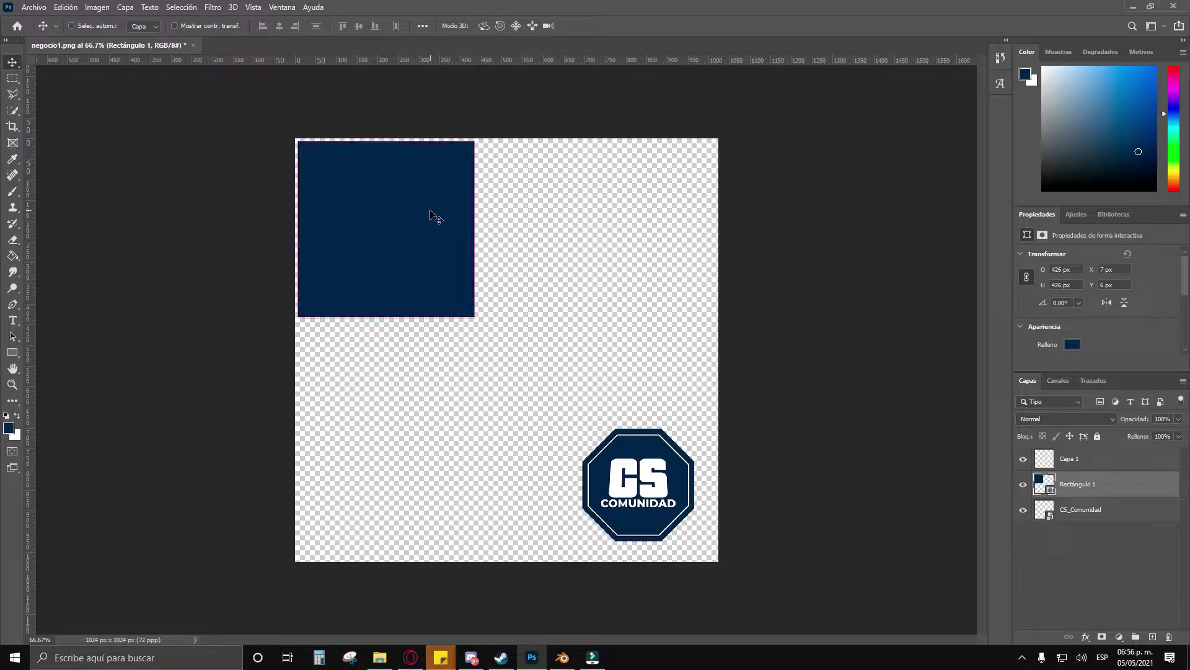
left_click_drag(394, 211, 574, 208)
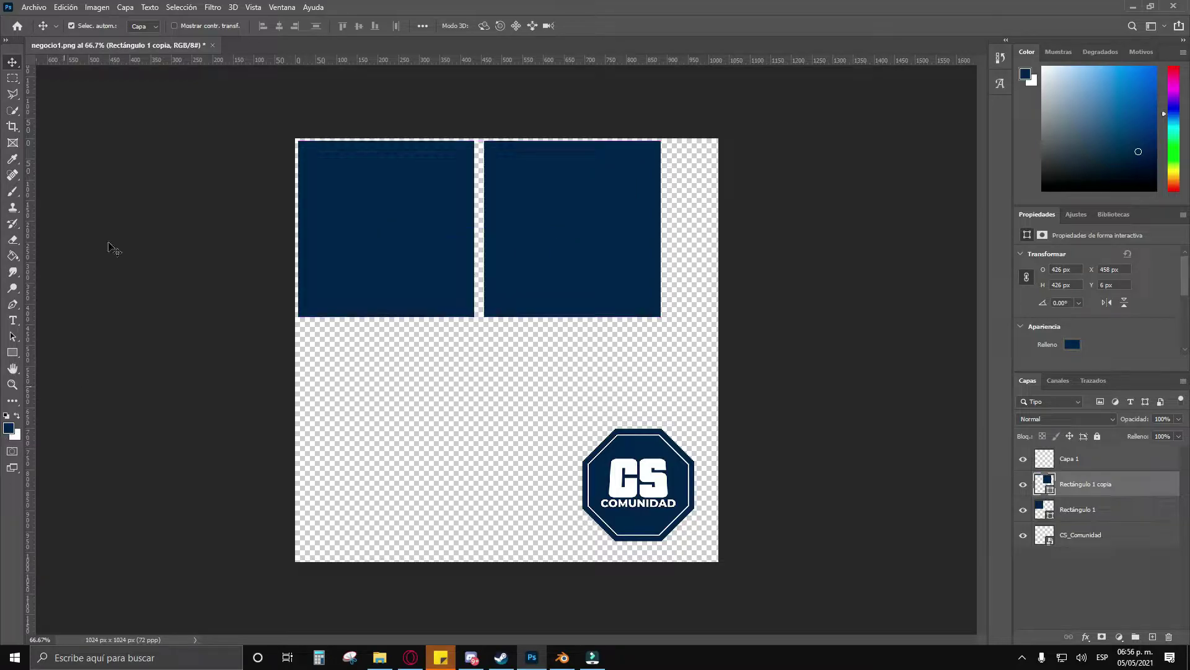
Step: Refill the copied square light grey #cecece
left_click(1072, 345)
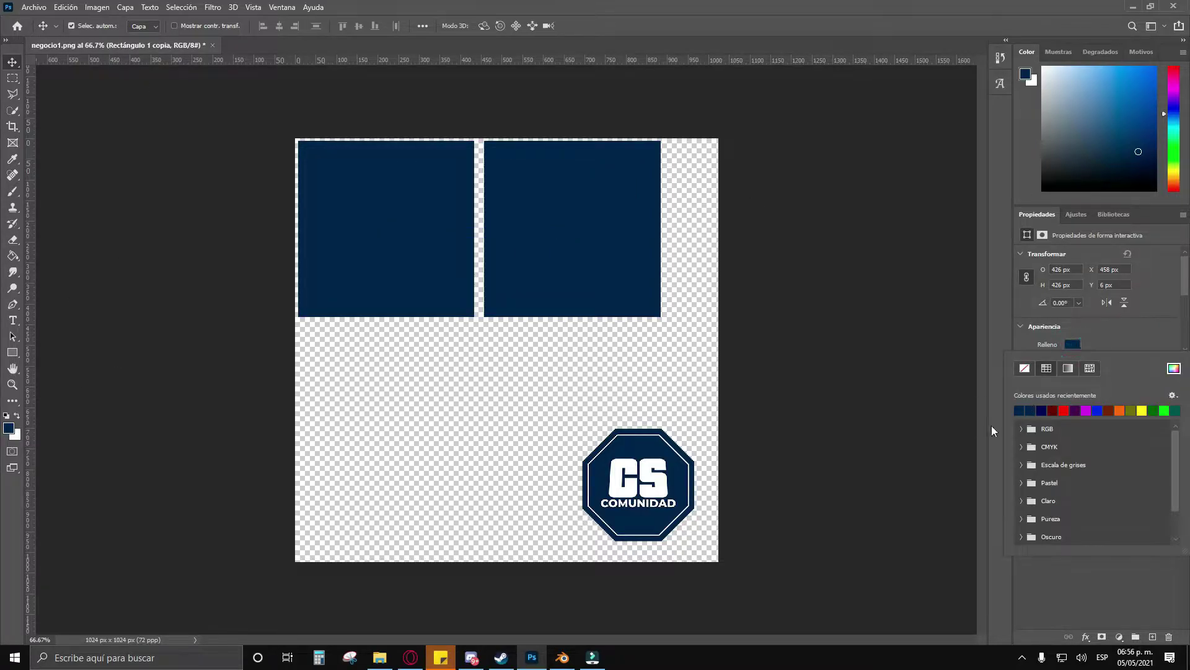
left_click(1174, 370)
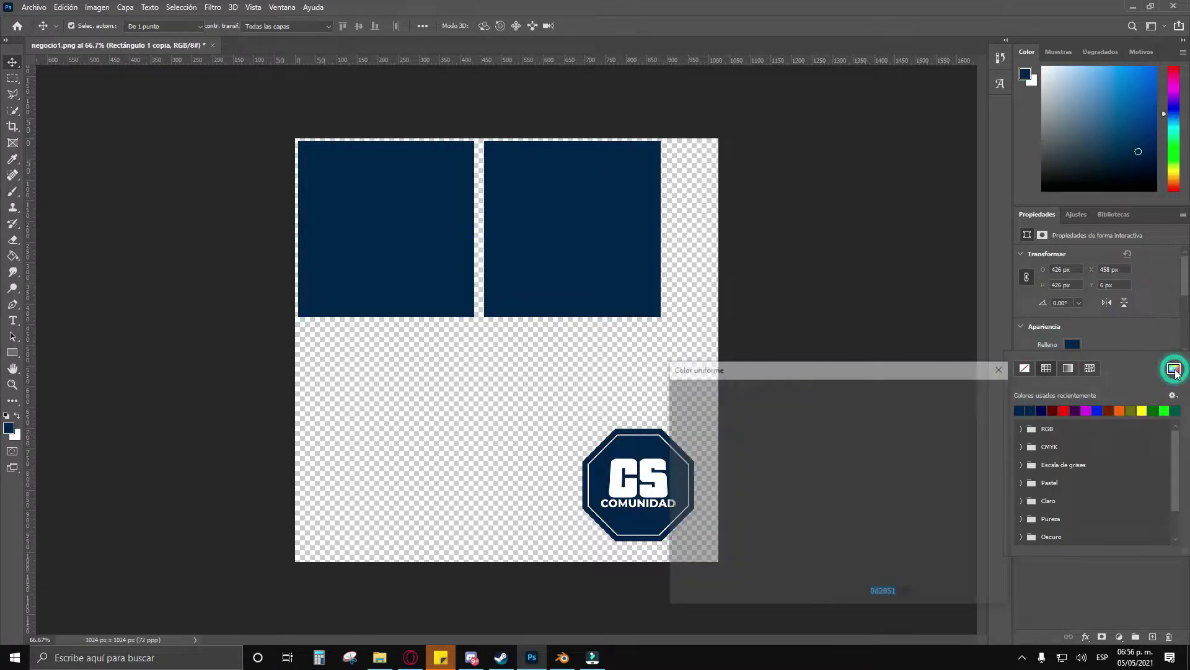
left_click_drag(710, 452, 673, 426)
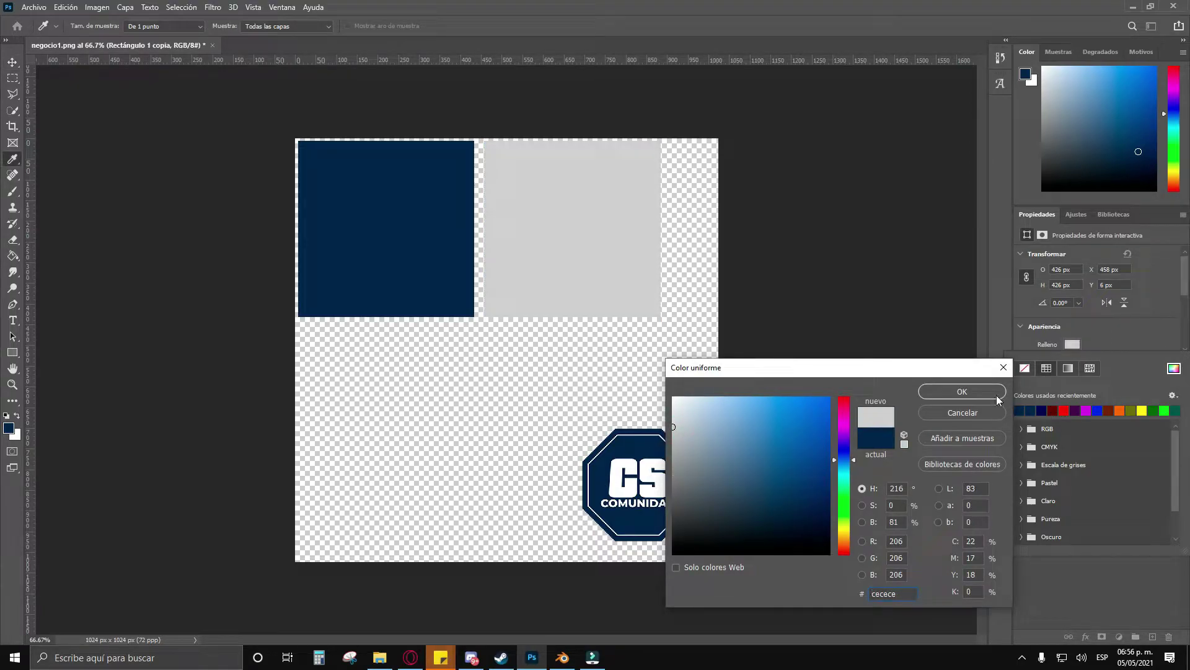
left_click(987, 391)
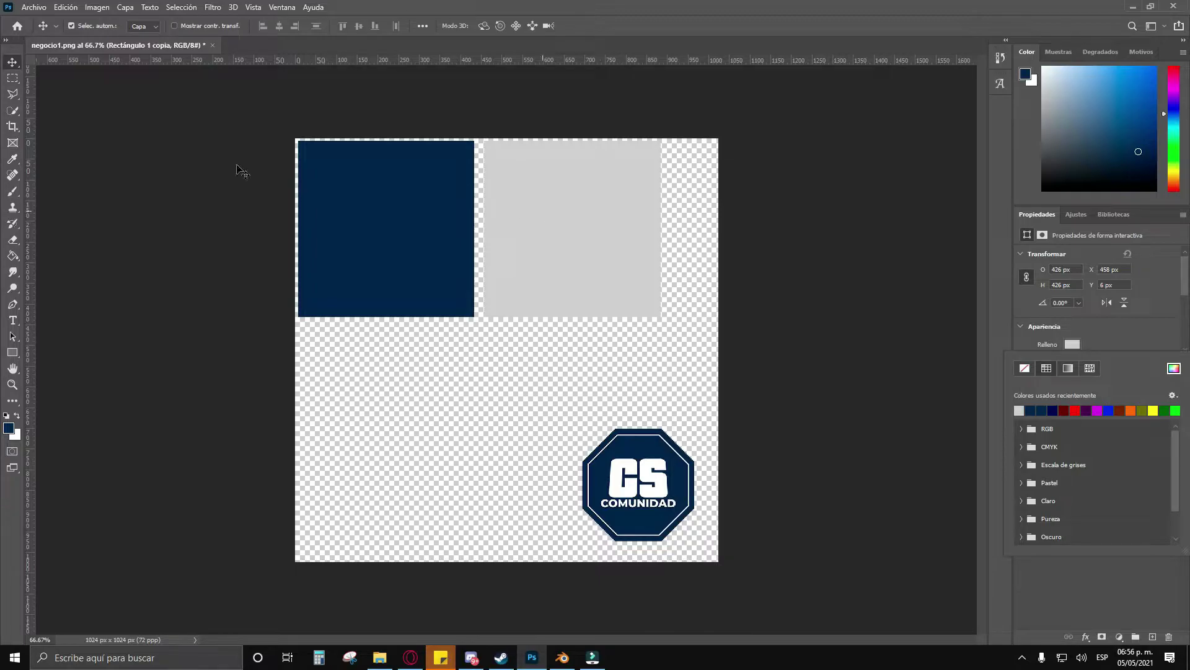
Step: Duplicate the navy square directly below the original and move the CS logo beside it
left_click(13, 62)
left_click(412, 249)
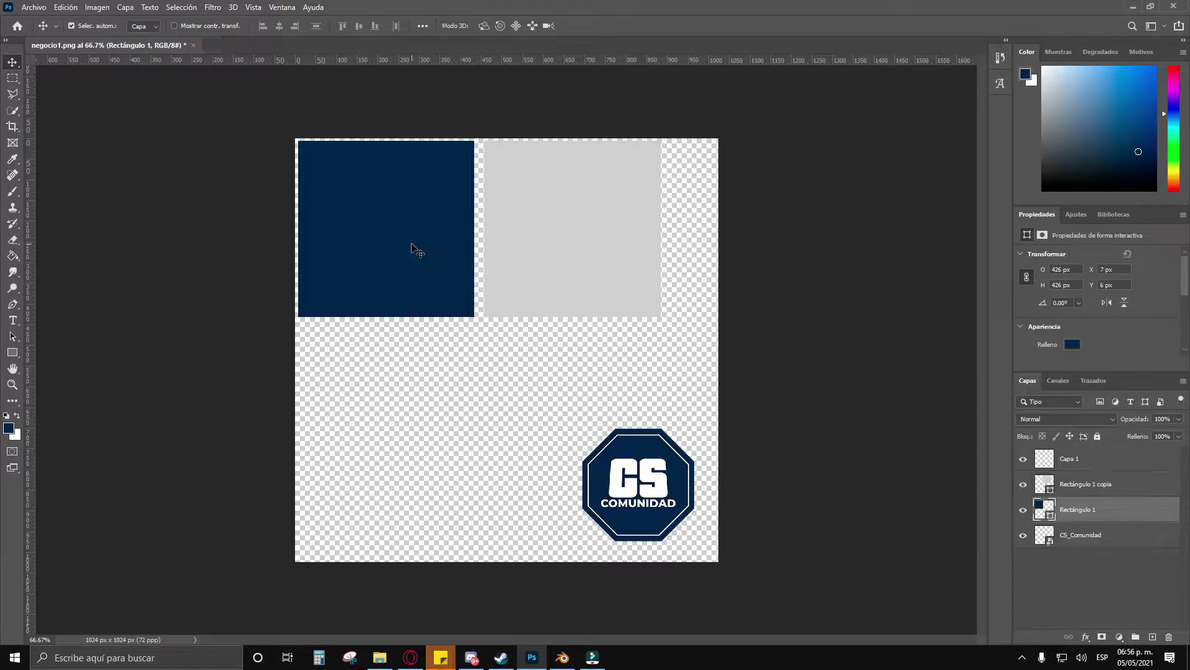
key("ctrl+j")
left_click_drag(411, 262, 410, 436)
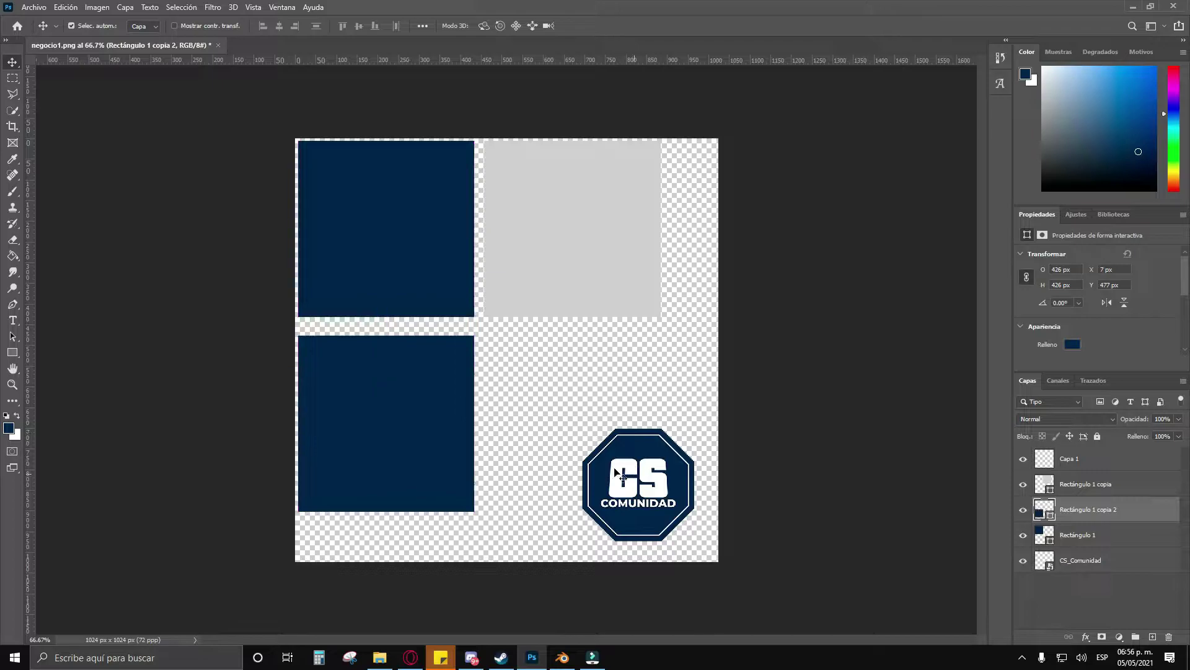
left_click_drag(615, 467, 400, 406)
left_click_drag(603, 448, 584, 444)
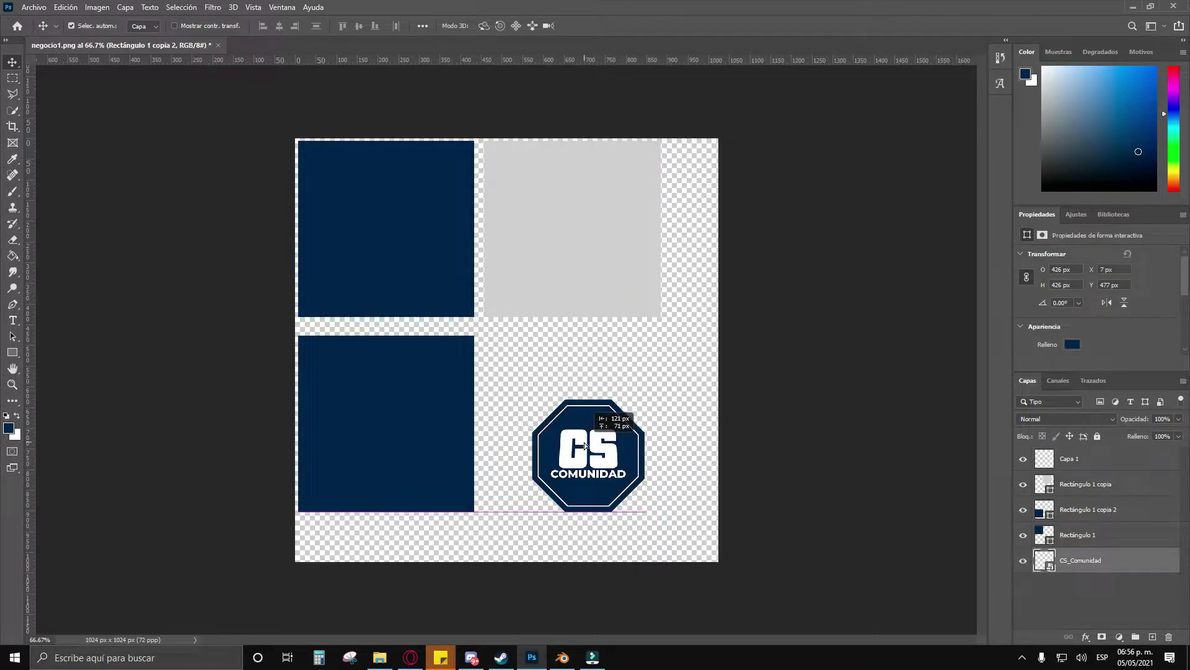
left_click_drag(585, 444, 584, 444)
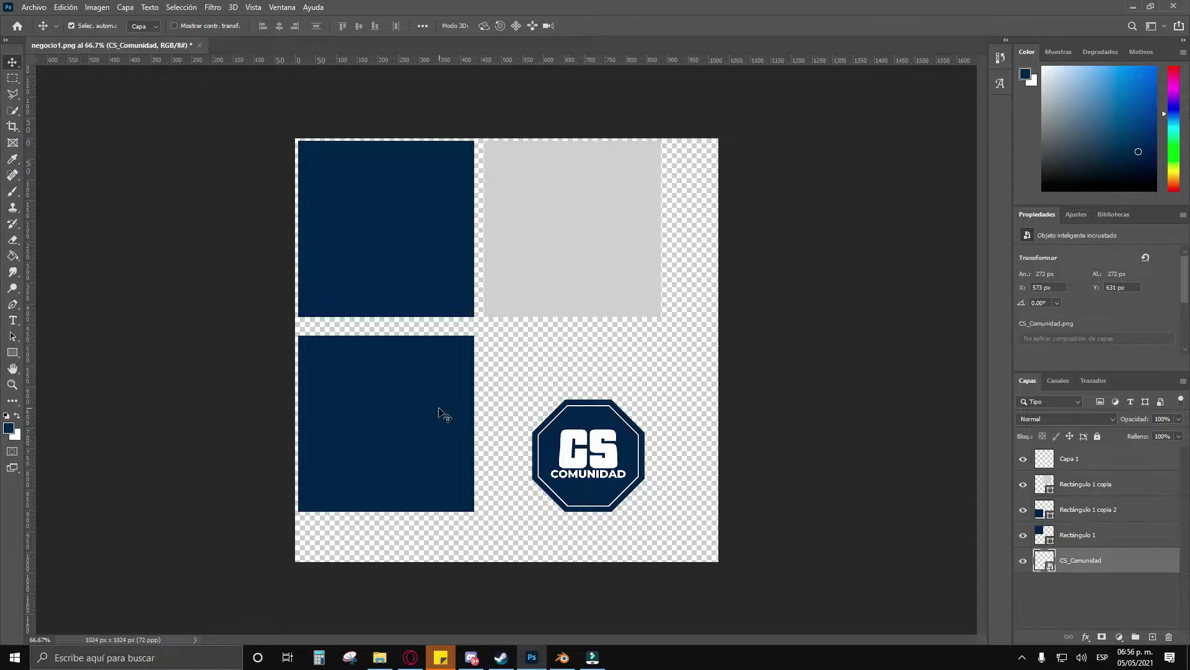
Step: Fill the lower square near-black and move the CS logo to the top-right edge
left_click(444, 414)
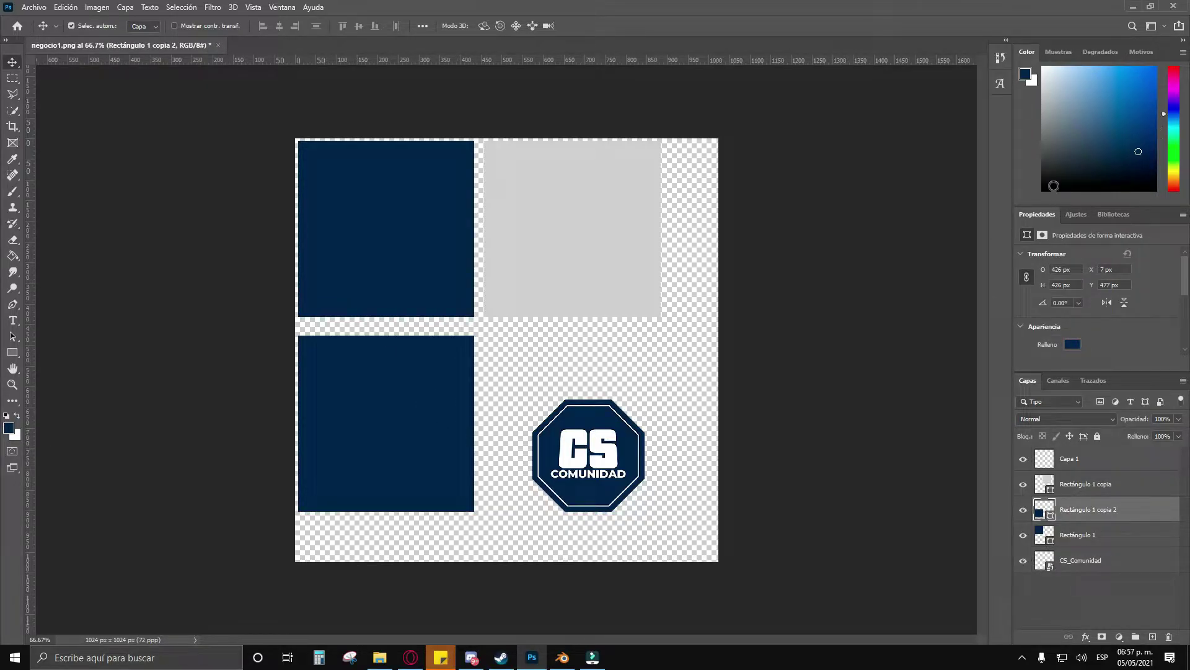
left_click_drag(1053, 186, 1042, 175)
left_click(1065, 344)
left_click(1023, 410)
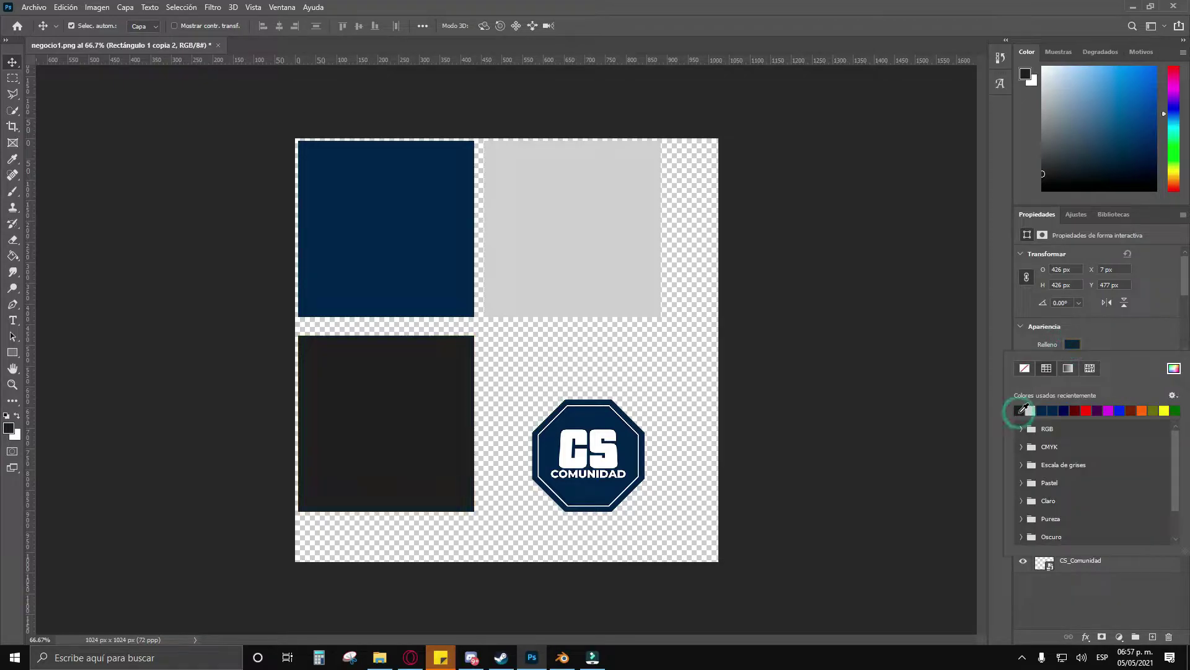
left_click(1138, 308)
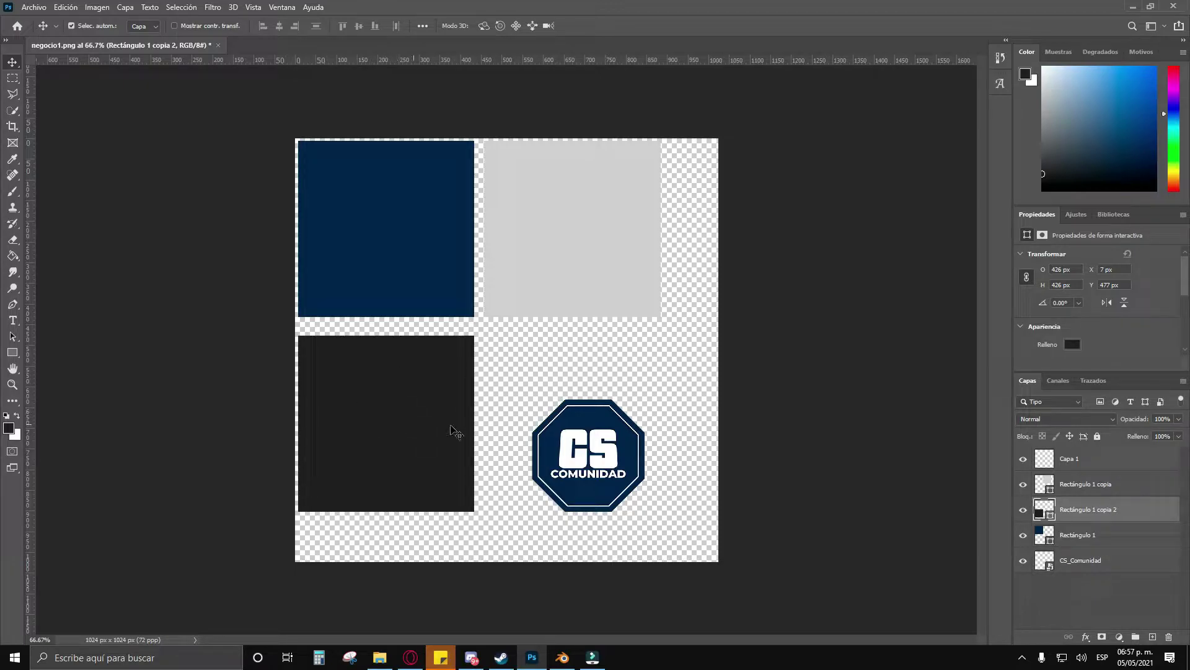
left_click_drag(590, 451, 707, 227)
Step: Move the black rectangle up so it meets the navy square
left_click(12, 352)
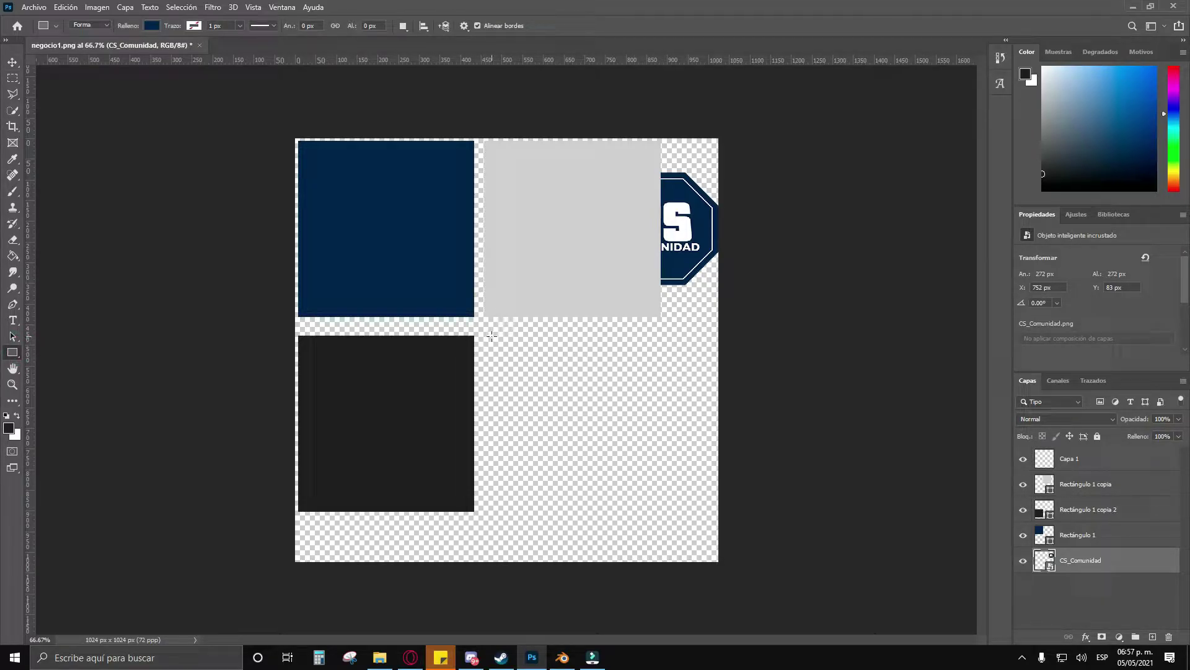
left_click(12, 62)
left_click_drag(392, 411, 394, 396)
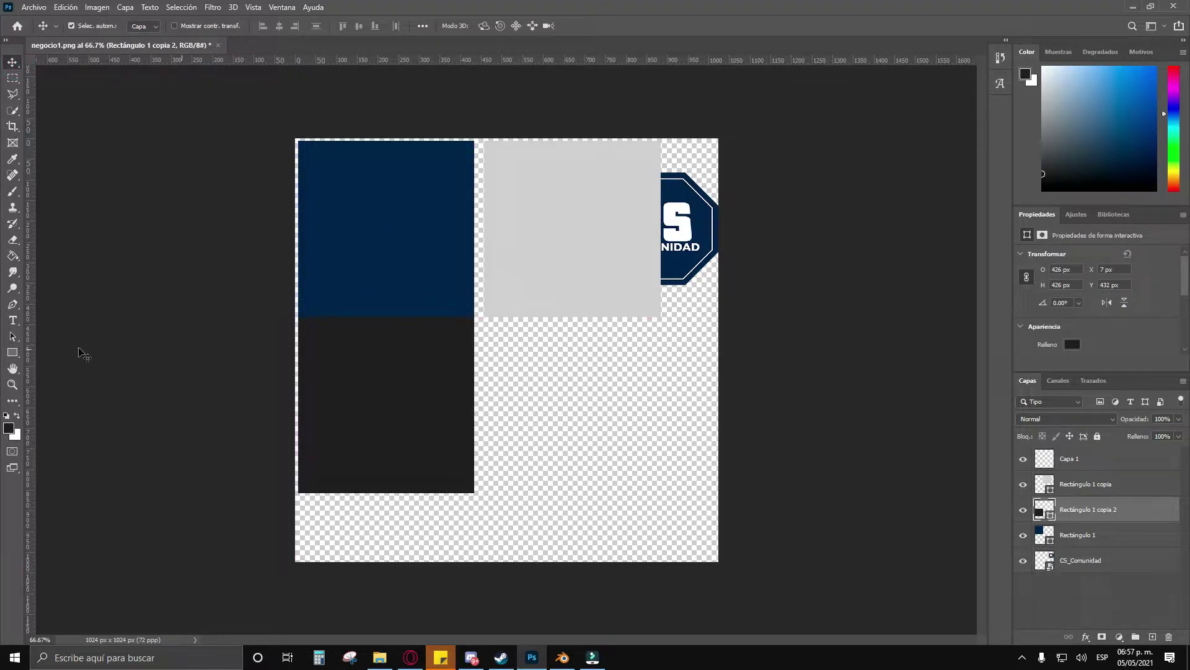
Step: Copy the navy square to the lower right and enlarge it to 507.71 px
left_click(353, 218)
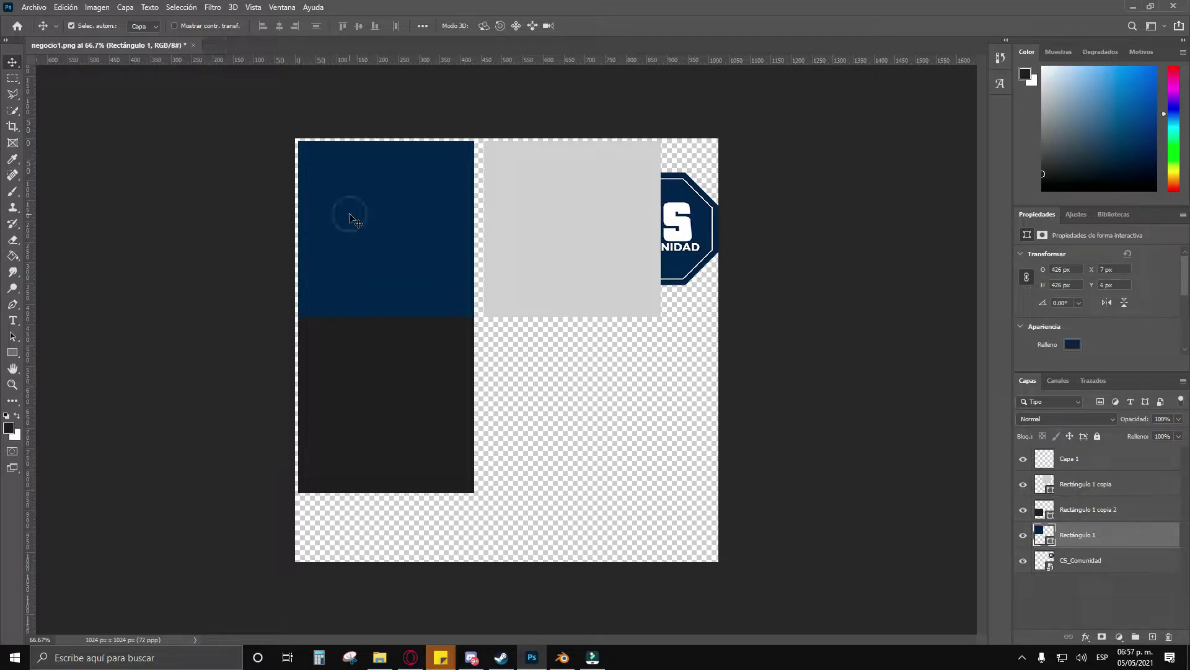
left_click_drag(353, 220, 651, 514)
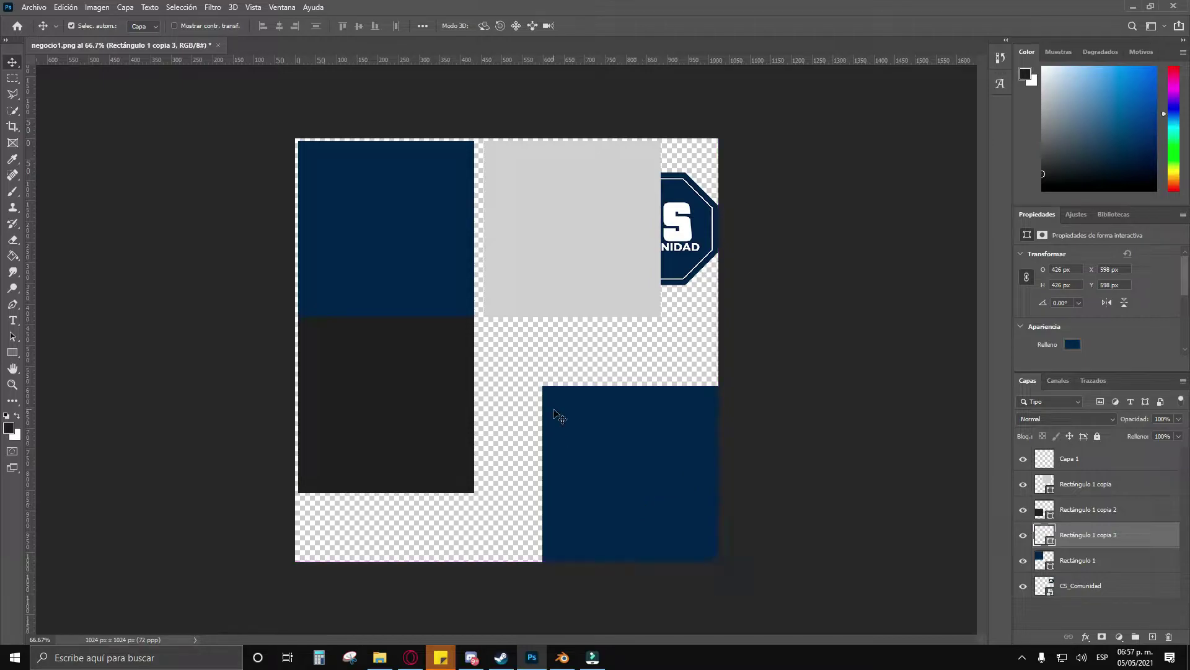
key("ctrl")
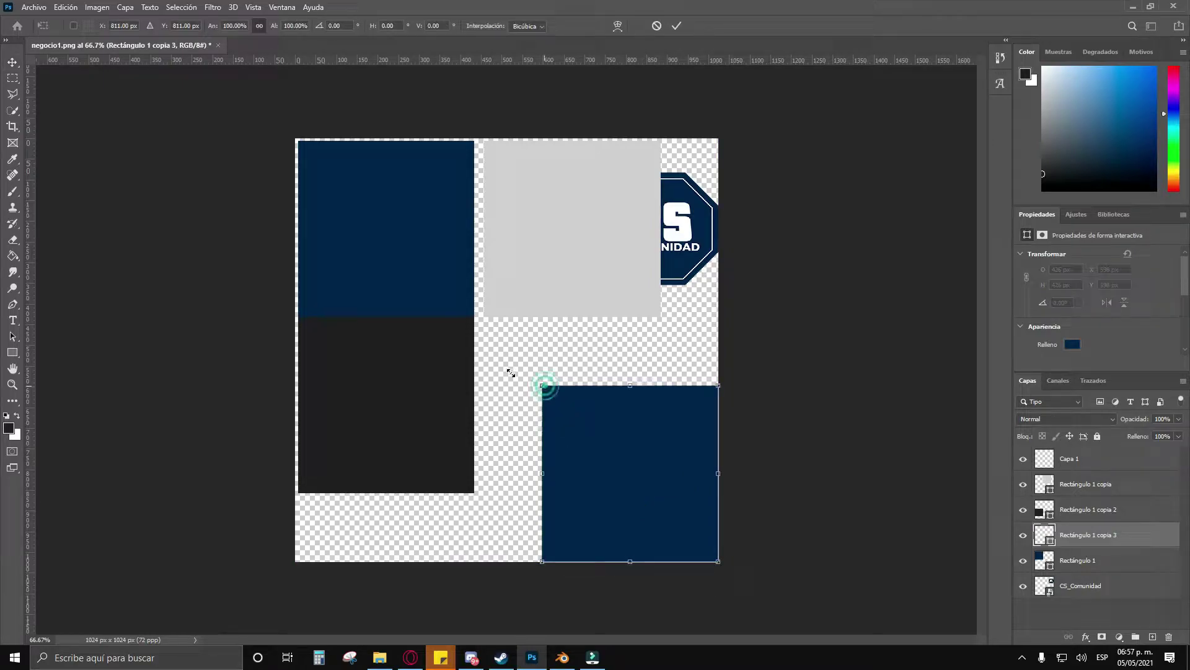
left_click_drag(543, 384, 496, 376)
key("Return")
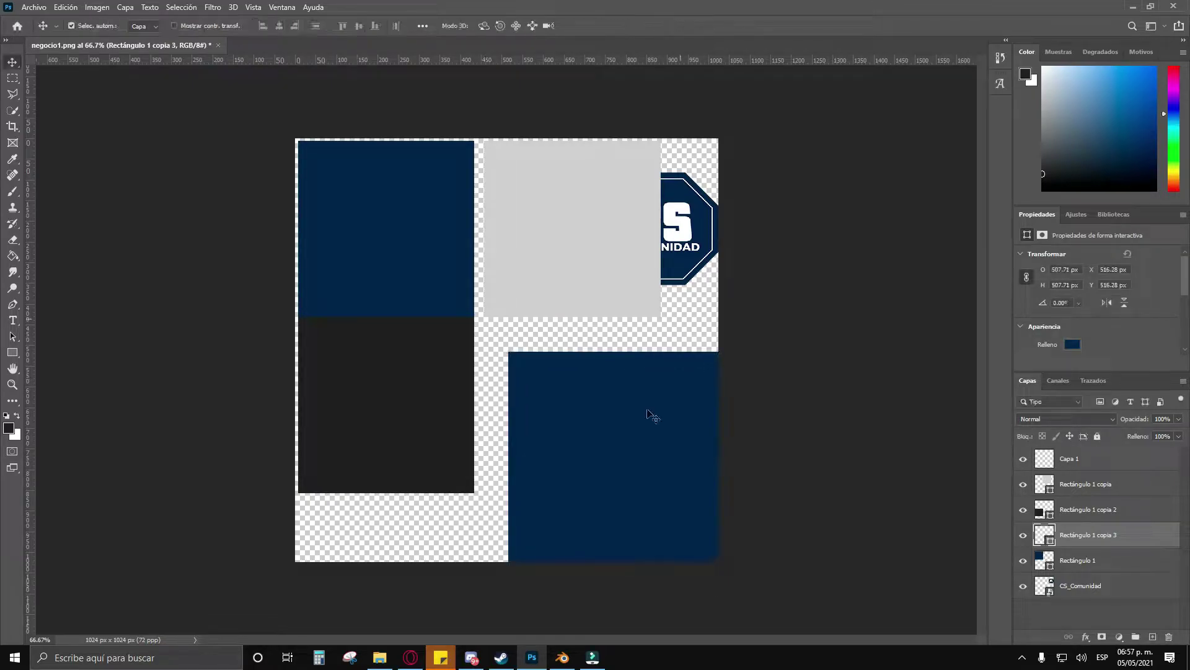
Step: Set the enlarged square's fill to pure white #ffffff
left_click(1073, 345)
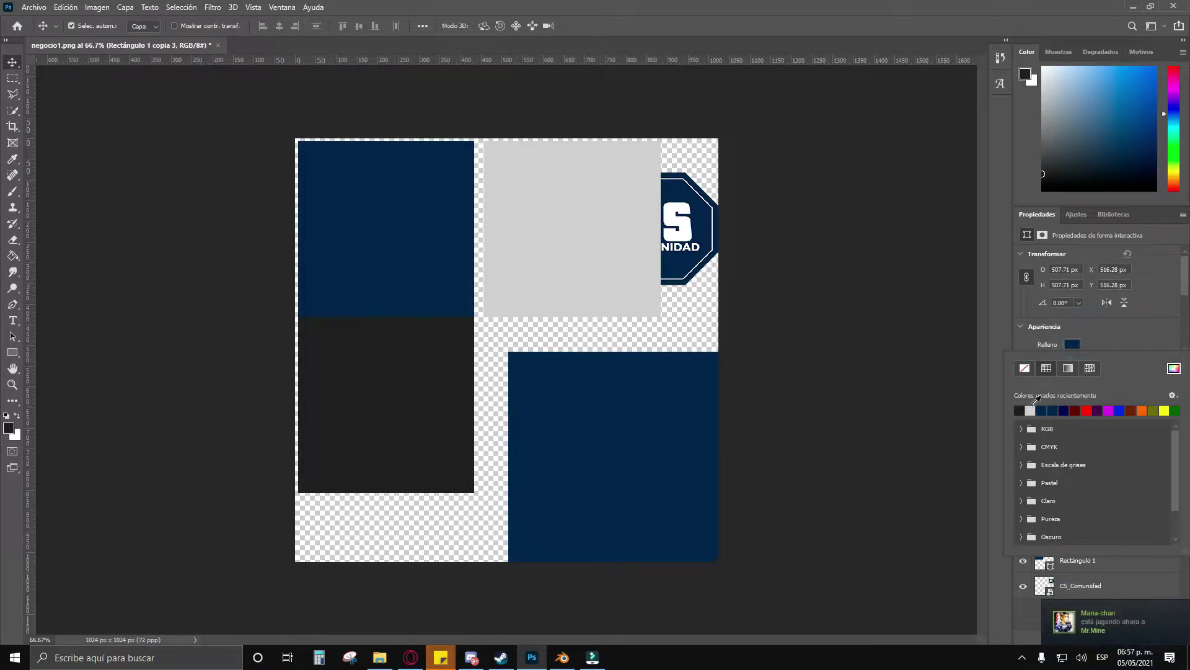
left_click(1022, 411)
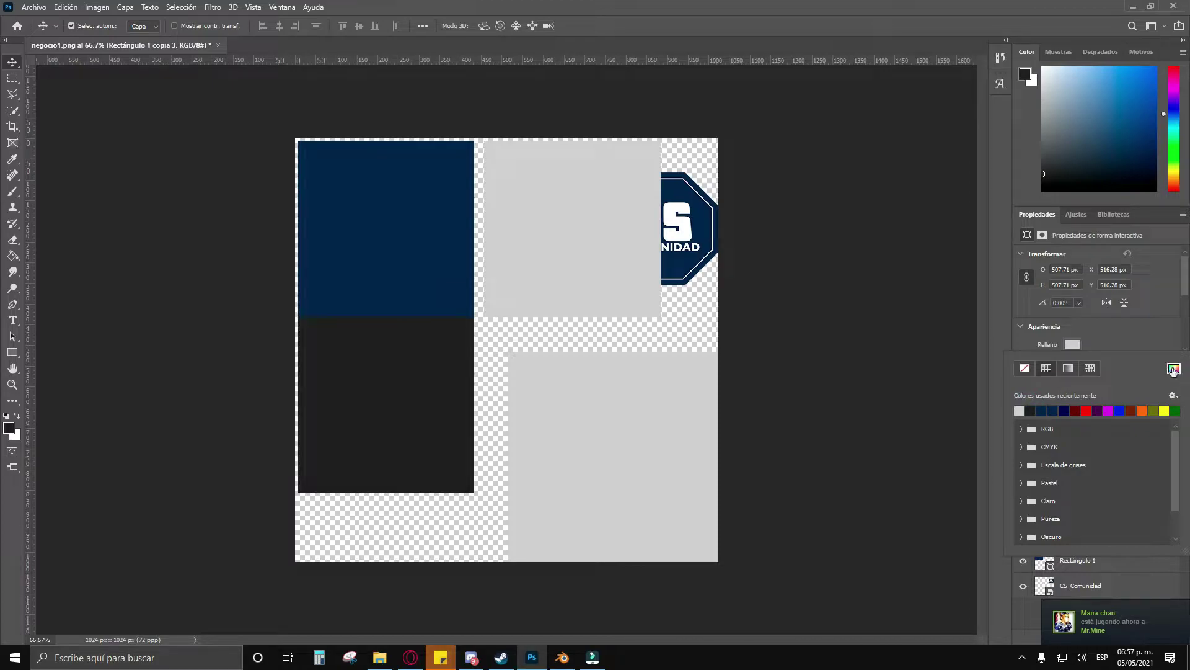
left_click(1173, 369)
left_click(677, 410)
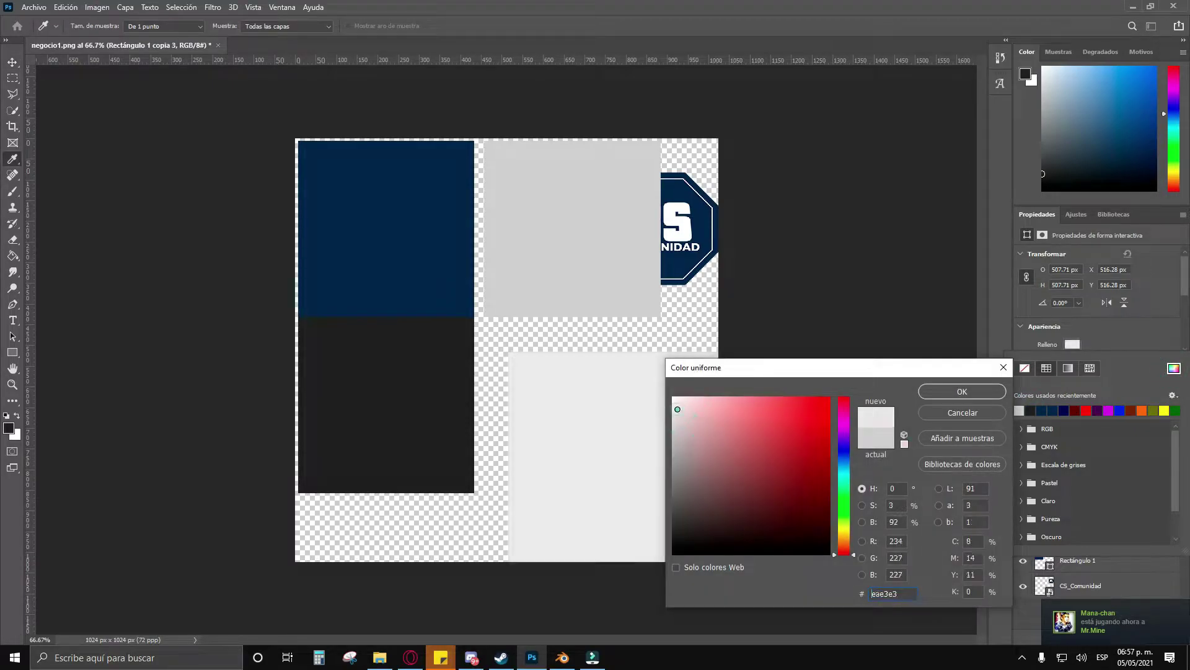
left_click_drag(678, 409, 668, 405)
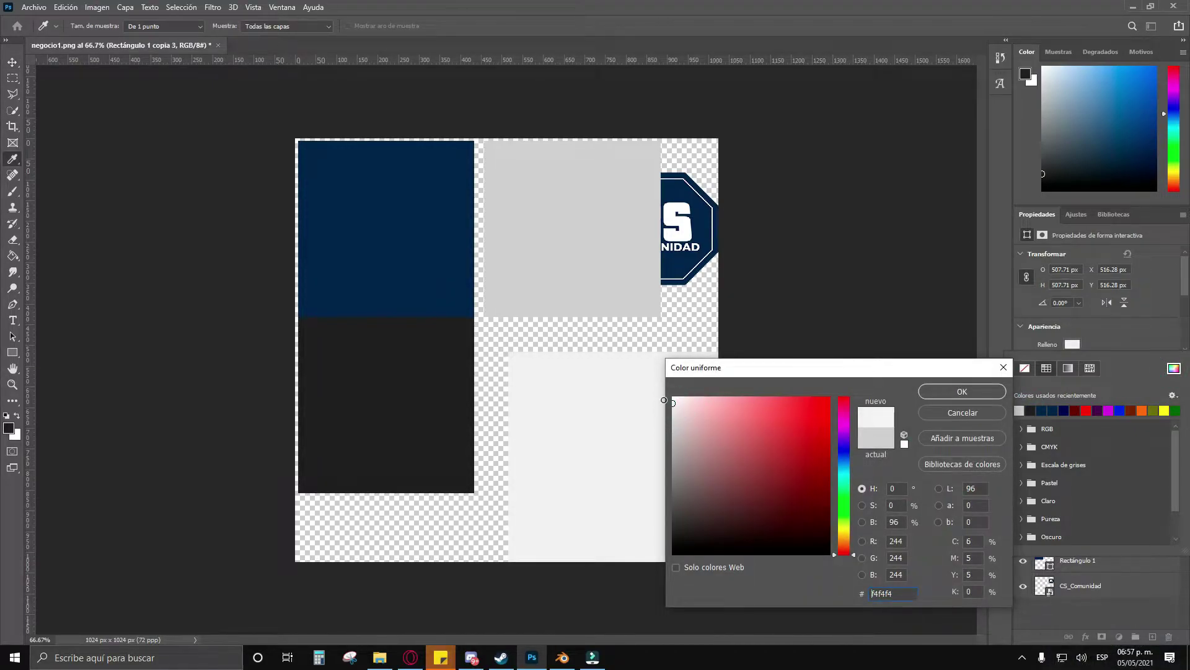
left_click(673, 397)
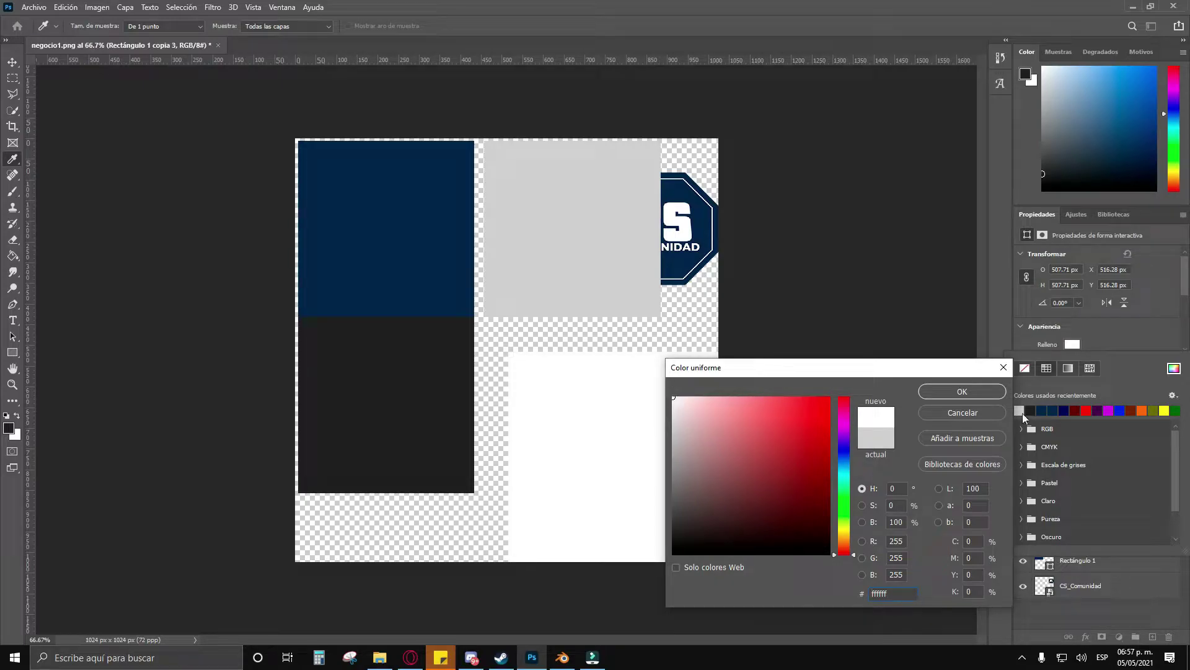
Step: Confirm the white fill and raise the CS_Comunidad layer above the rectangles
left_click(959, 392)
key("v")
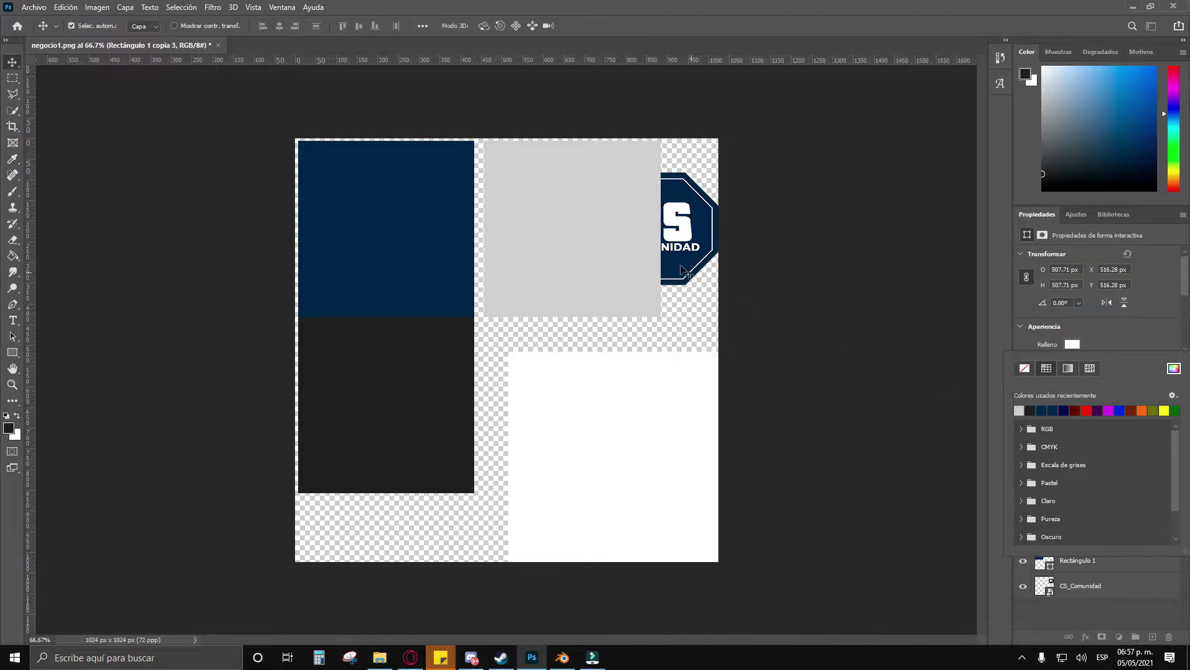
left_click_drag(685, 257, 621, 396)
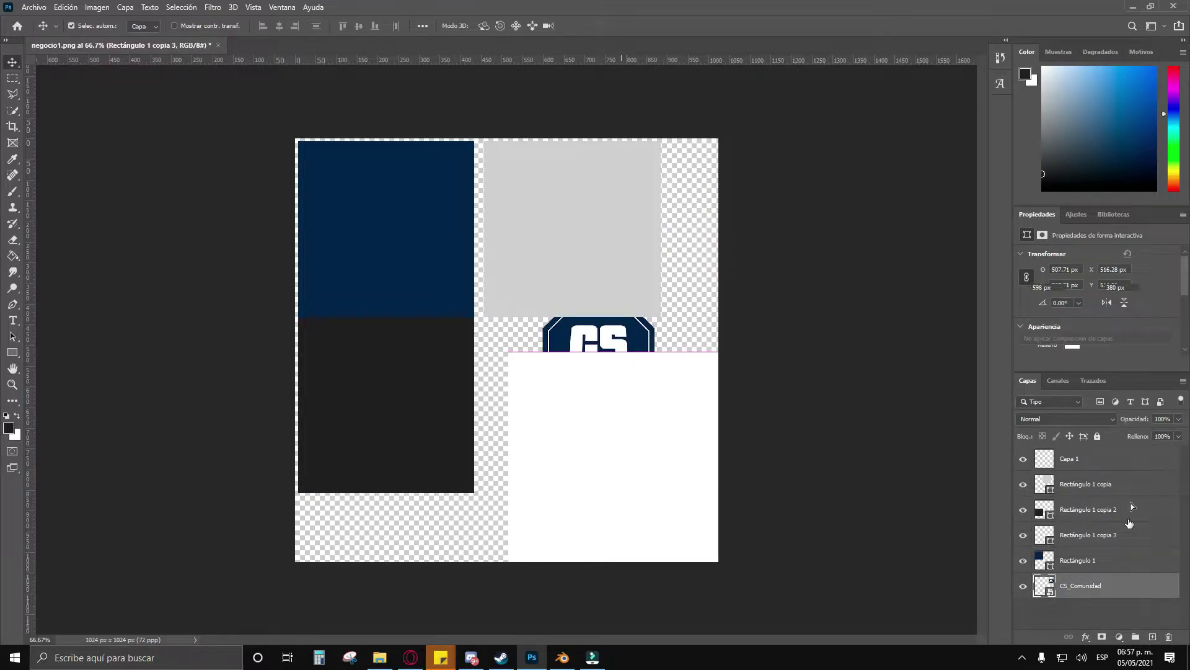
left_click_drag(1085, 586, 1067, 461)
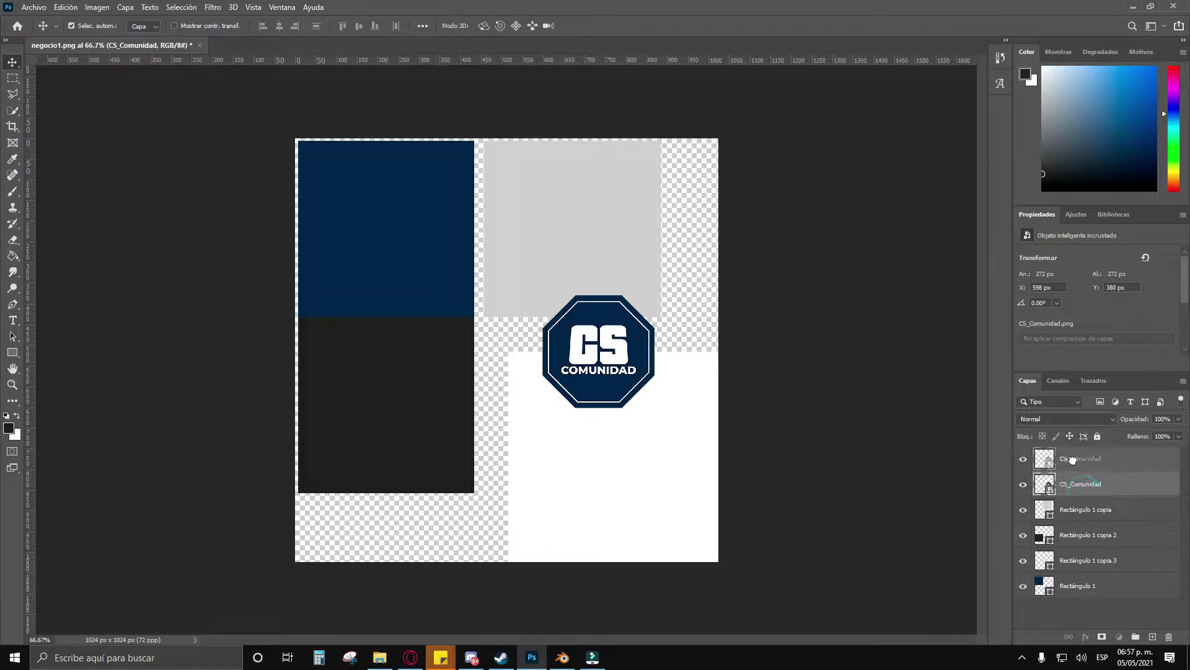
Step: Shrink the CS logo to 146 px and place it on the white square at X 713, Y 557
left_click_drag(622, 375, 656, 452)
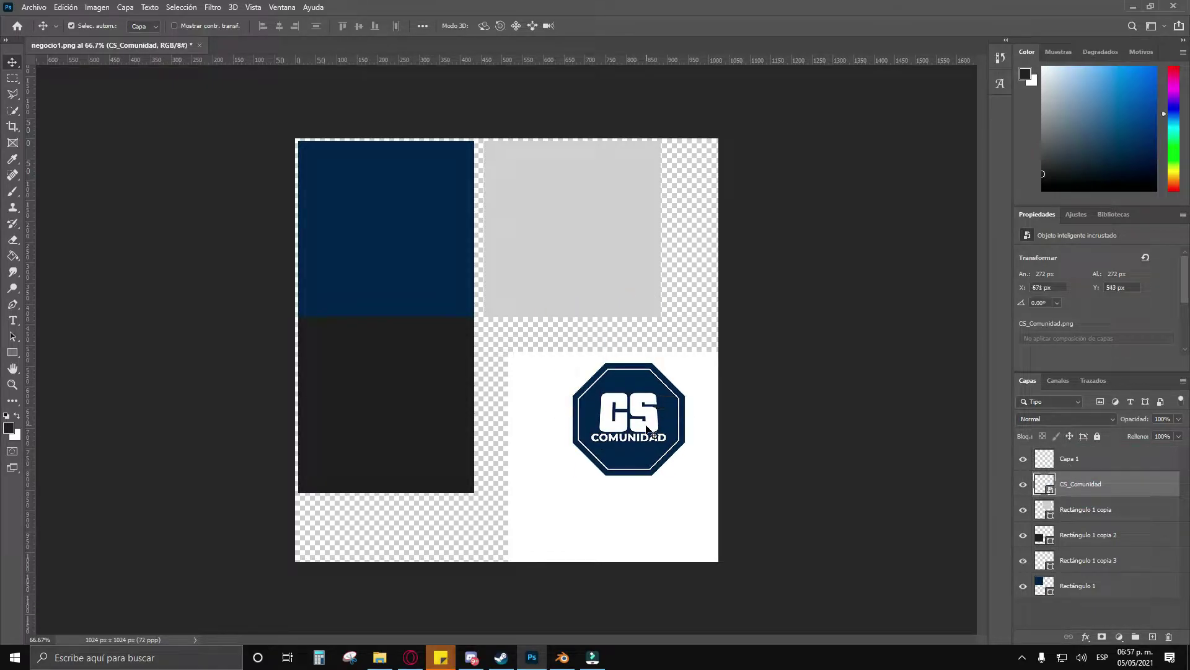
key("ctrl+t")
left_click_drag(553, 342, 622, 412)
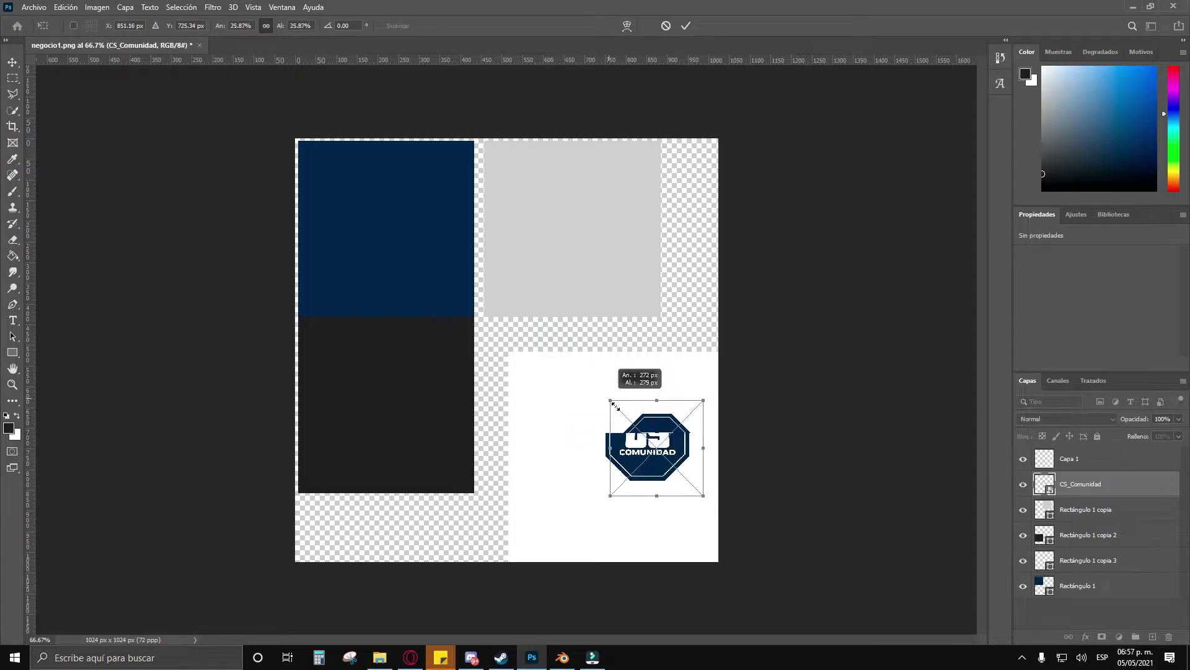
key("Return")
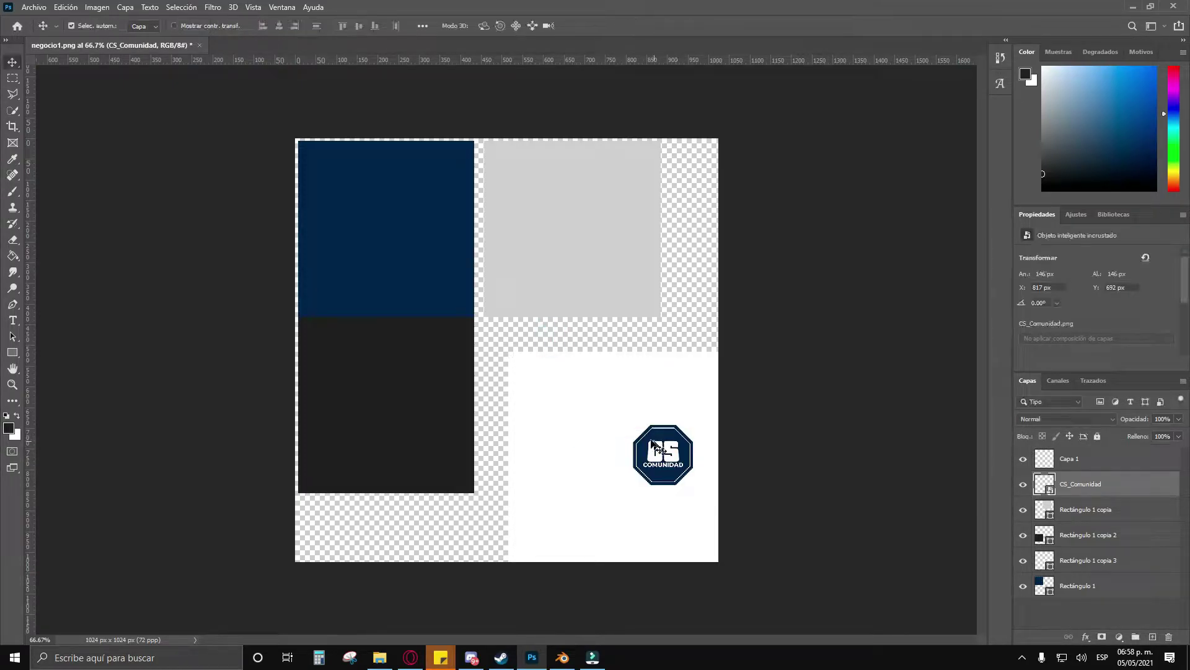
left_click_drag(666, 447, 628, 406)
left_click_drag(688, 384, 684, 381)
left_click_drag(635, 413, 631, 396)
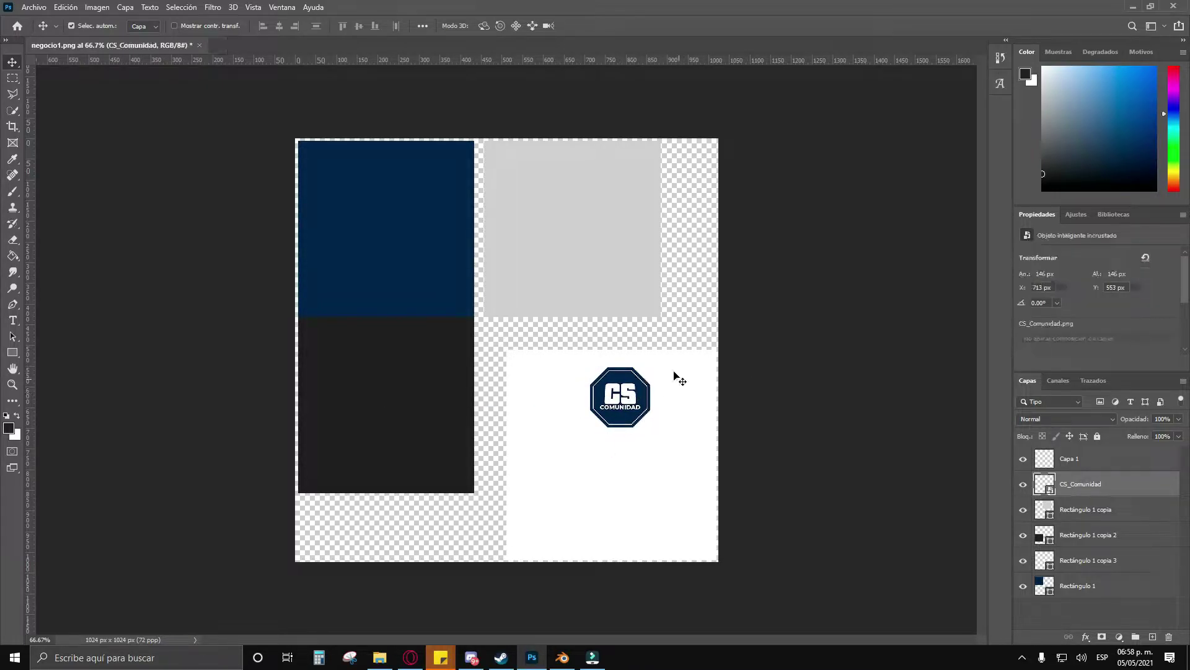
key("Down")
key("Down")
key("Down")
key("Down")
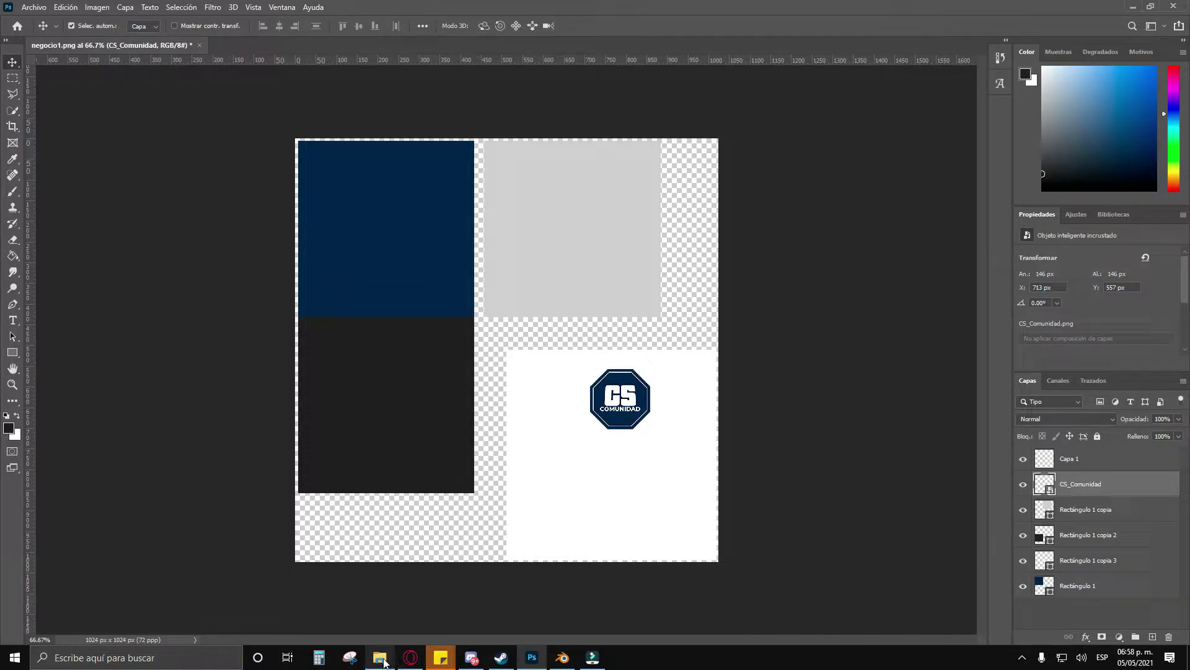
Step: Place the glass door photo on the canvas and rasterize its layer
left_click_drag(397, 657, 462, 402)
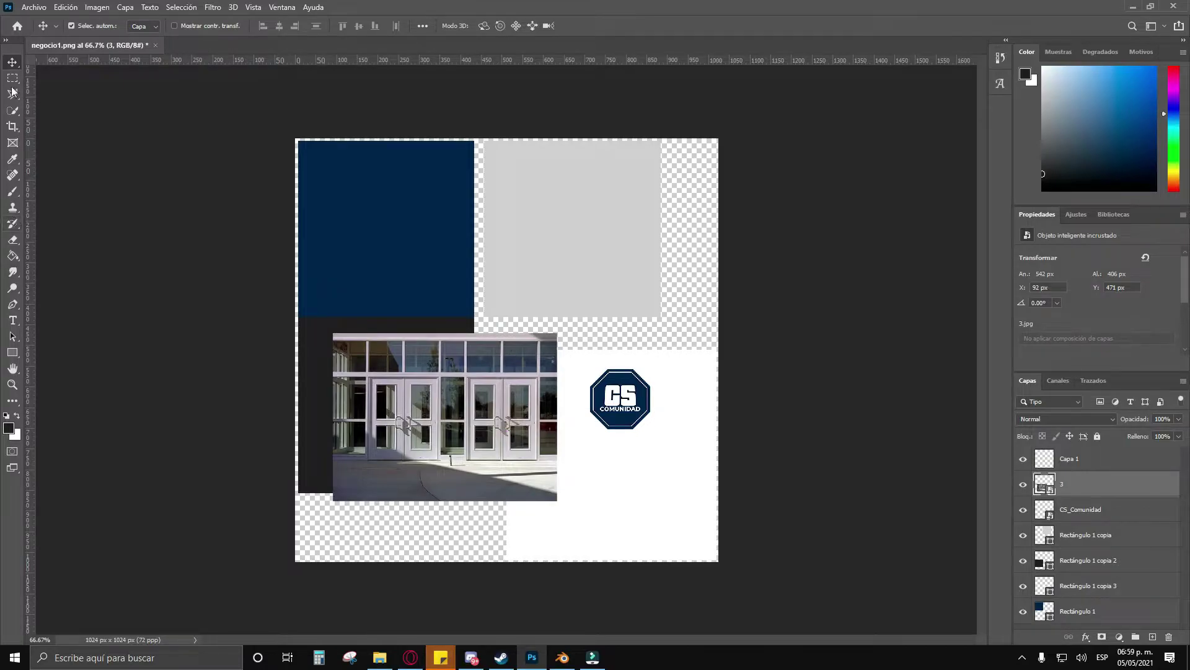
left_click(13, 78)
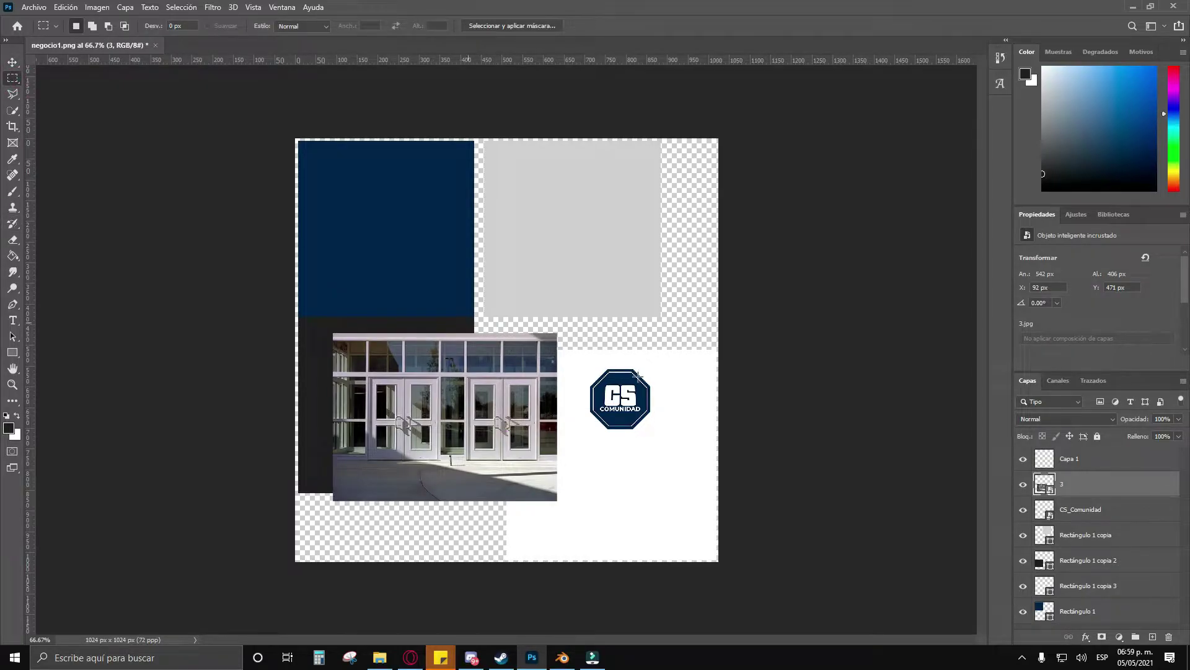
right_click(1079, 483)
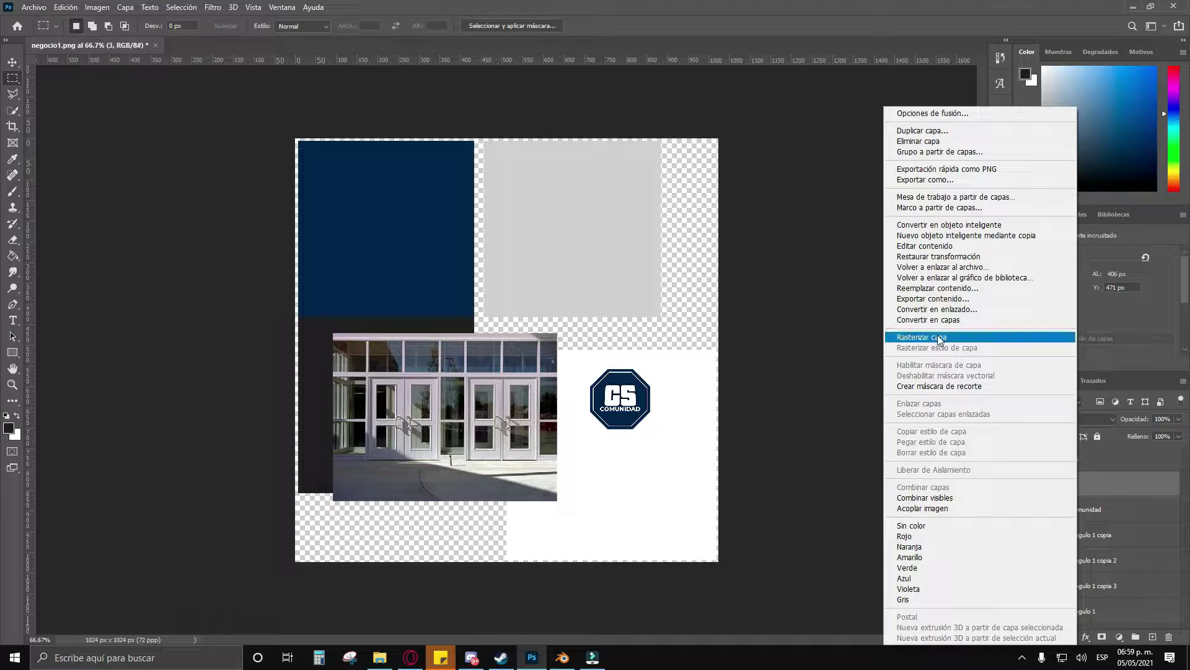
left_click(938, 335)
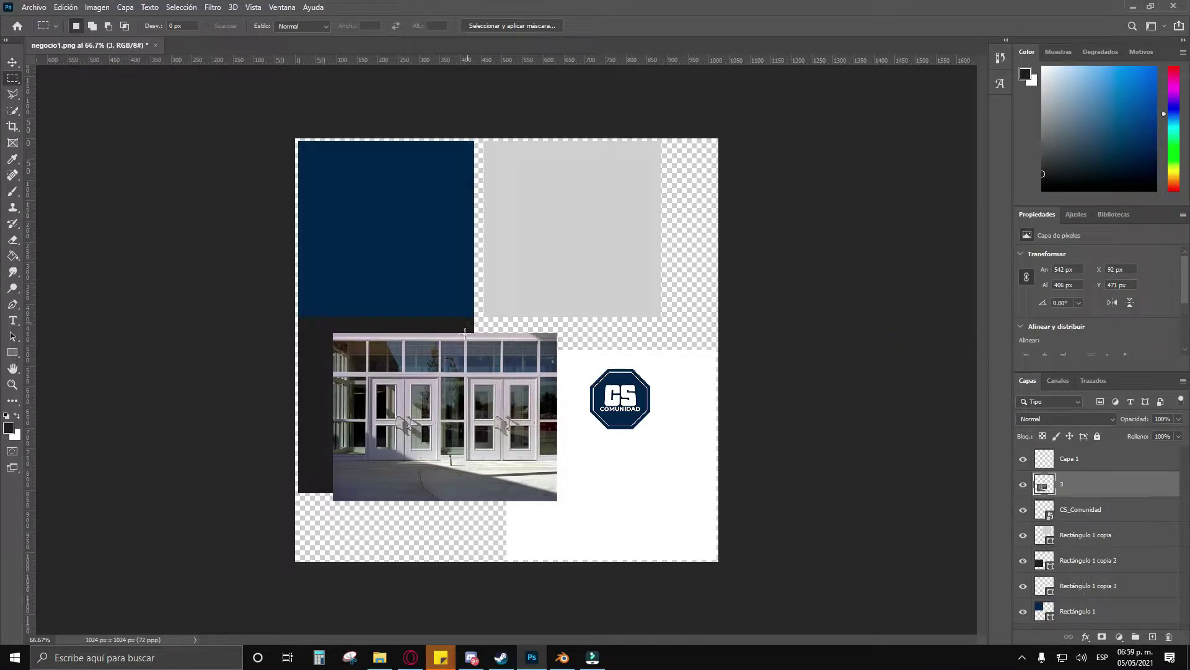
Step: Delete the photo areas left, above, below and right of the double door
left_click_drag(468, 322, 291, 537)
key("Delete")
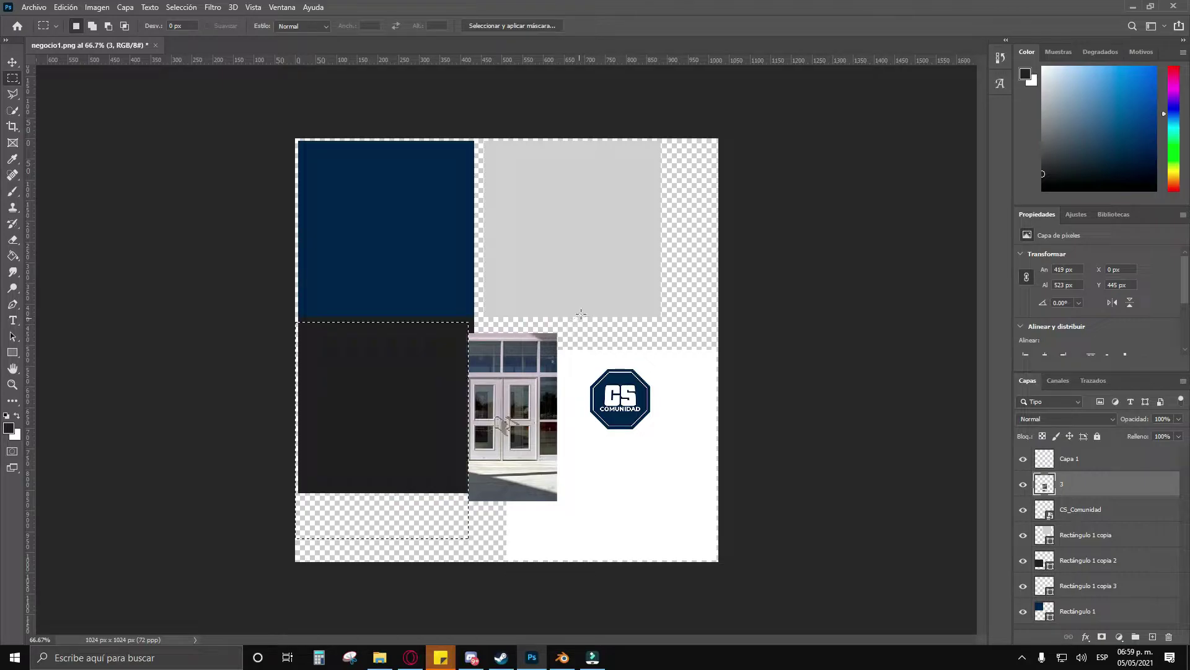
left_click_drag(581, 313, 461, 376)
key("Delete")
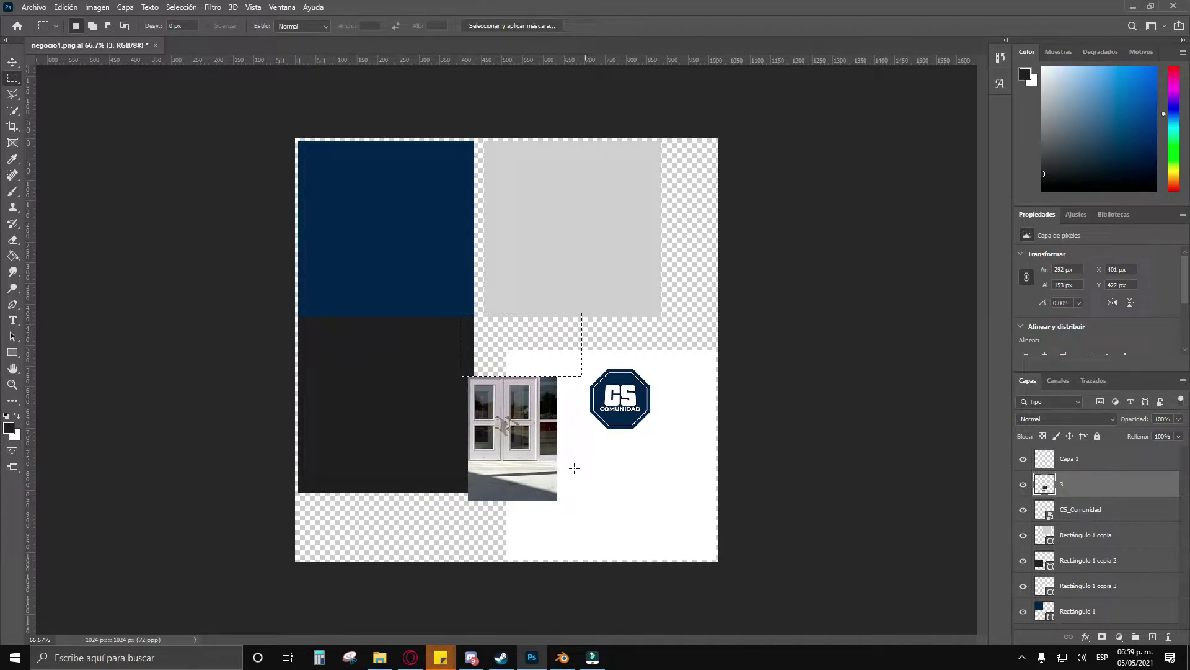
left_click_drag(574, 460, 407, 512)
key("Delete")
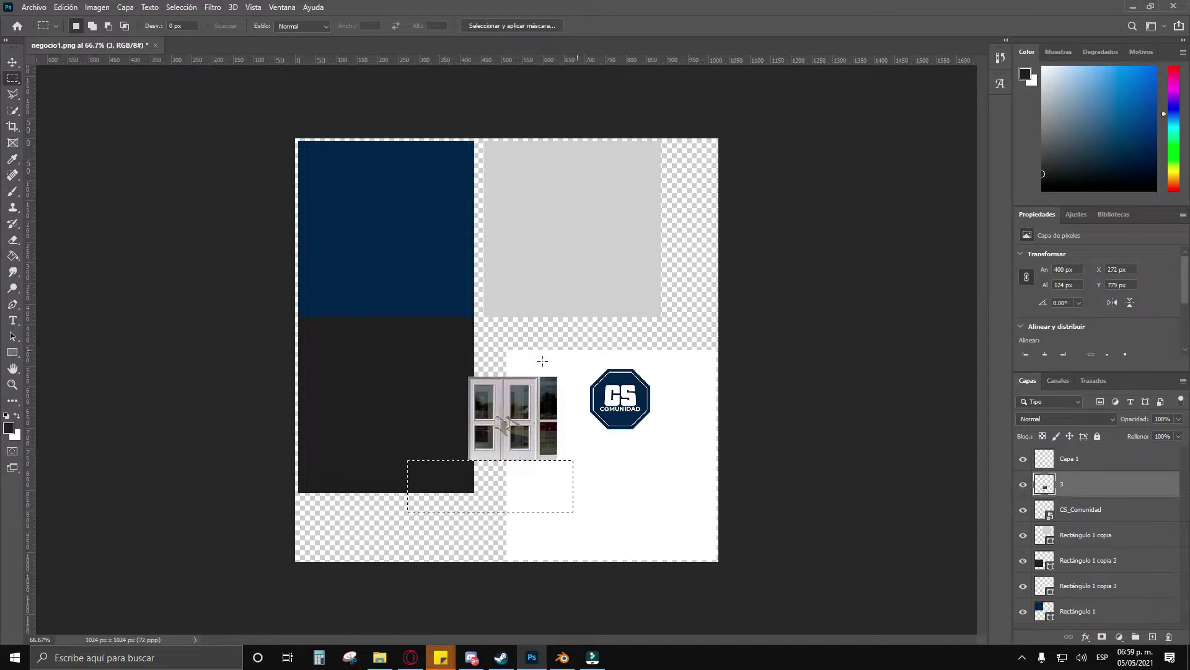
left_click_drag(540, 361, 594, 497)
key("Delete")
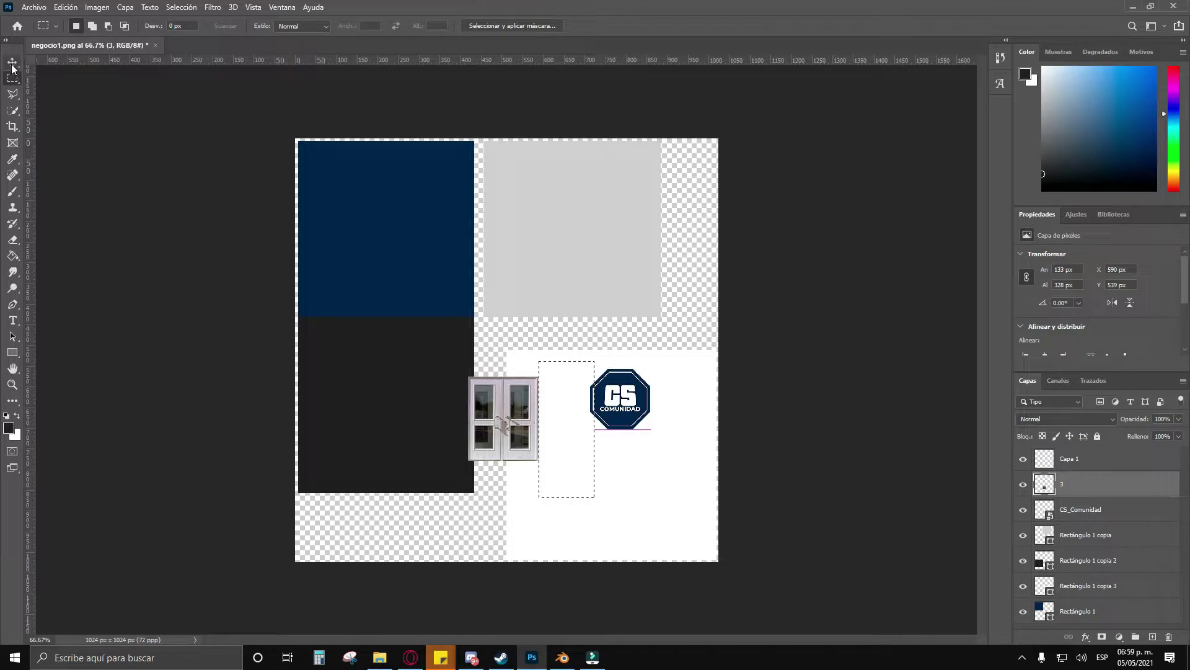
Step: Rotate the door image 90°, scale it to 357 × 211 px and move it bottom-left
left_click(12, 62)
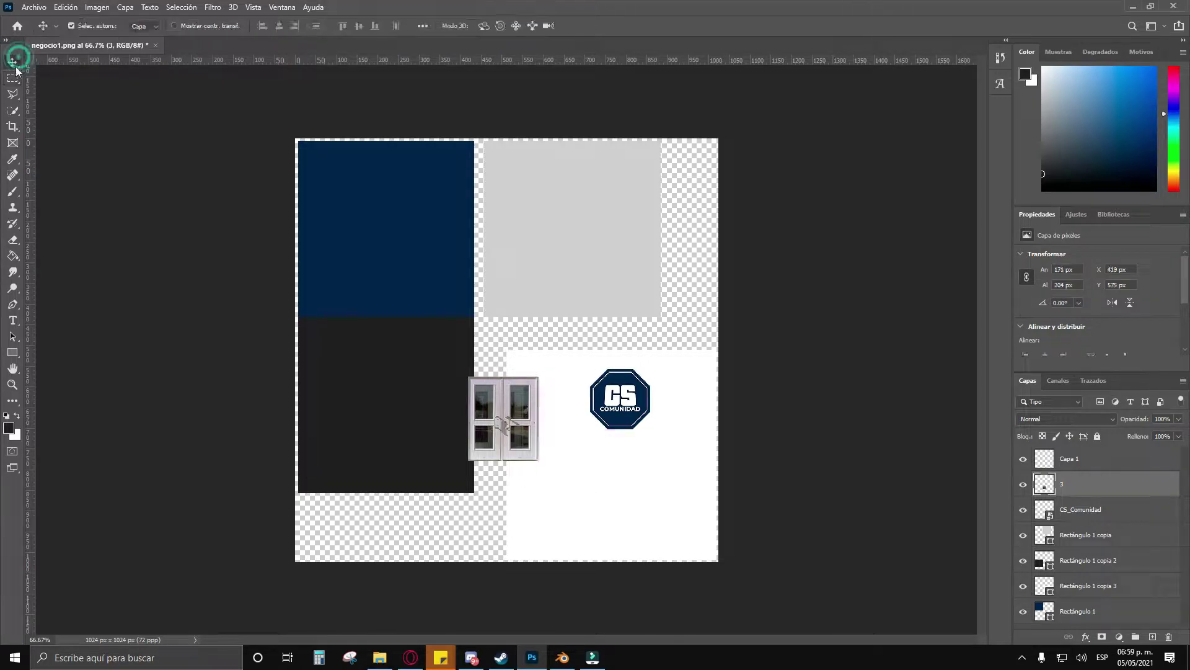
key("ctrl+d")
left_click_drag(515, 427, 468, 460)
key("ctrl+t")
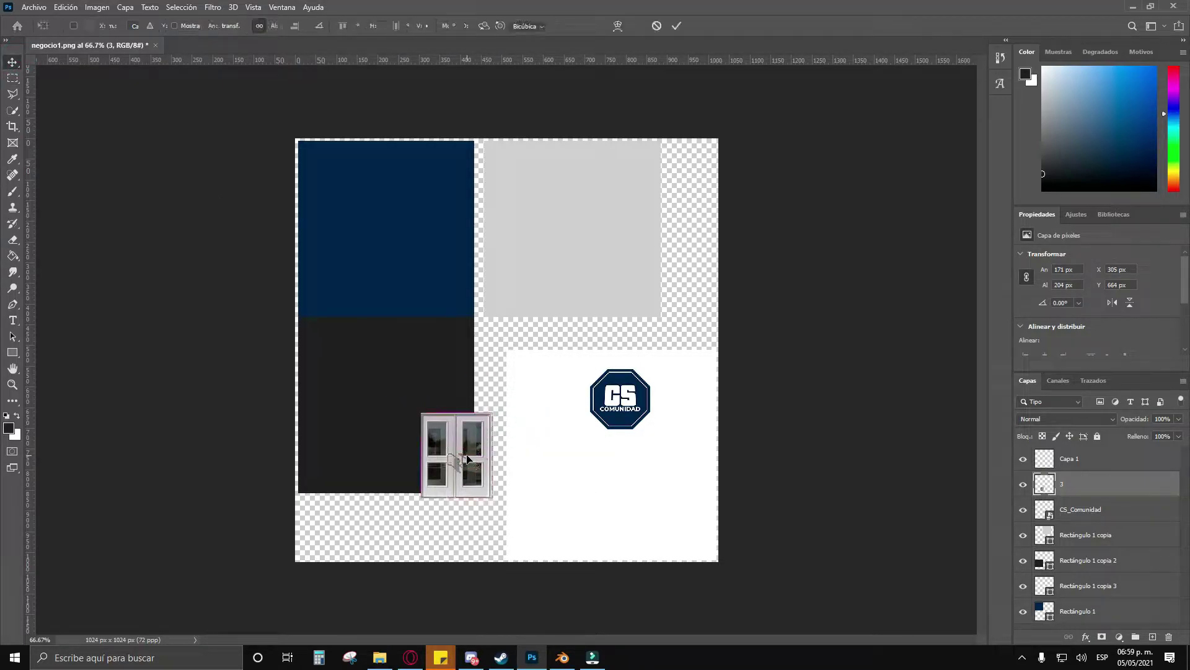
left_click_drag(510, 397, 346, 380)
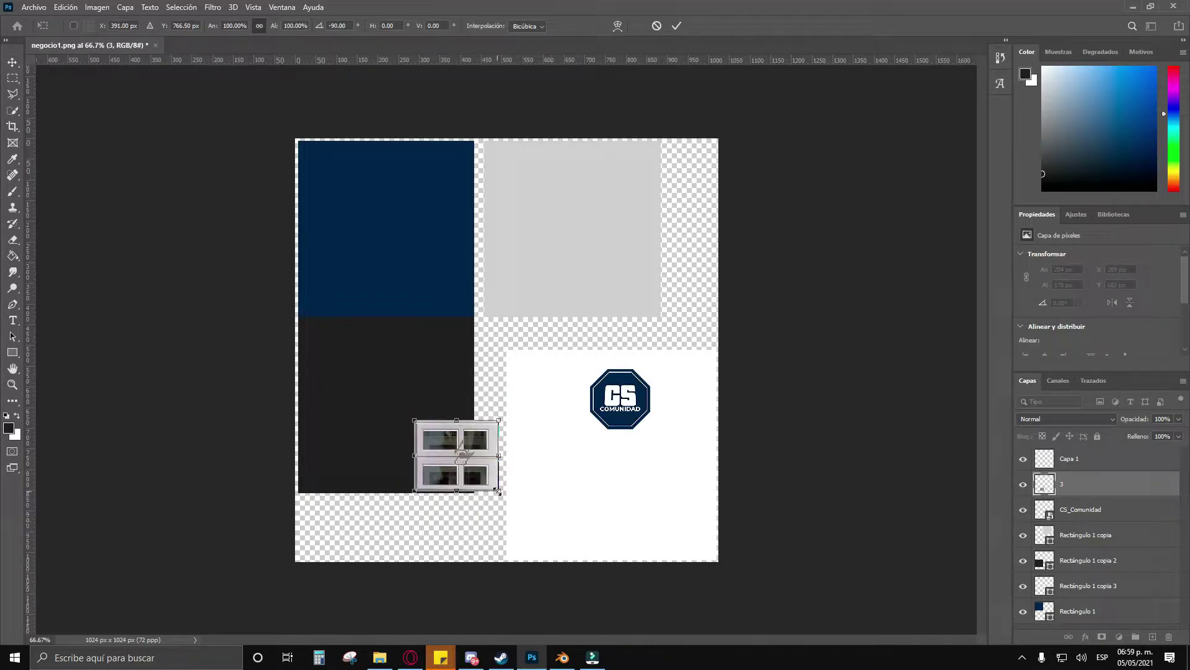
left_click_drag(497, 491, 574, 522)
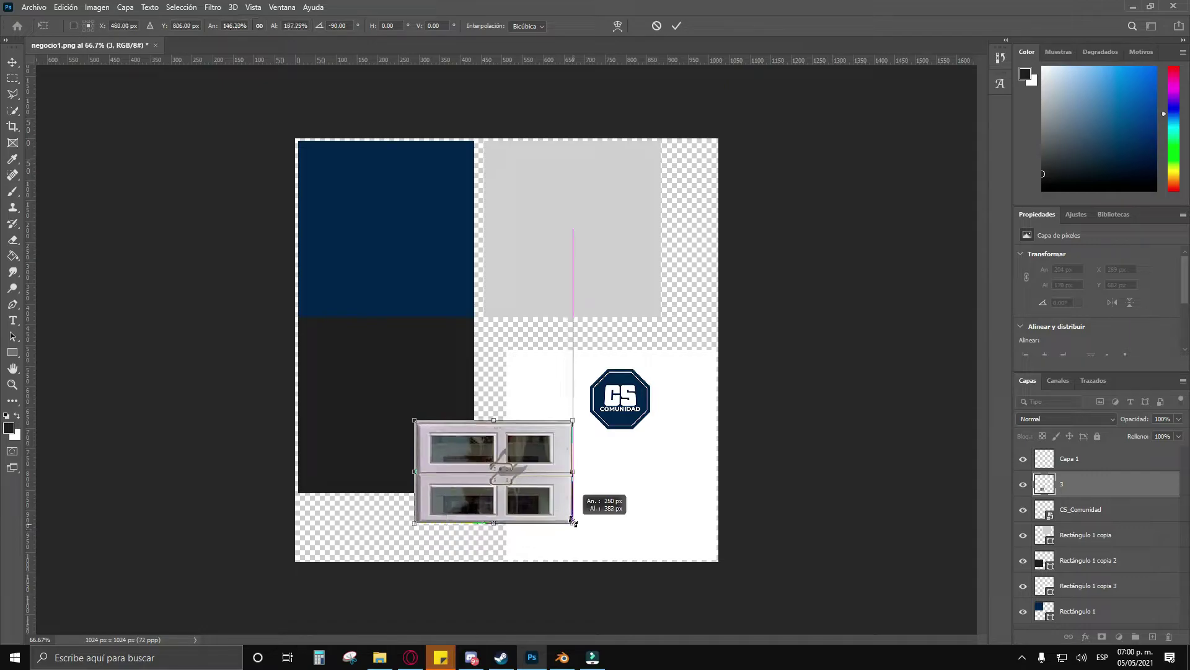
left_click_drag(574, 523, 561, 509)
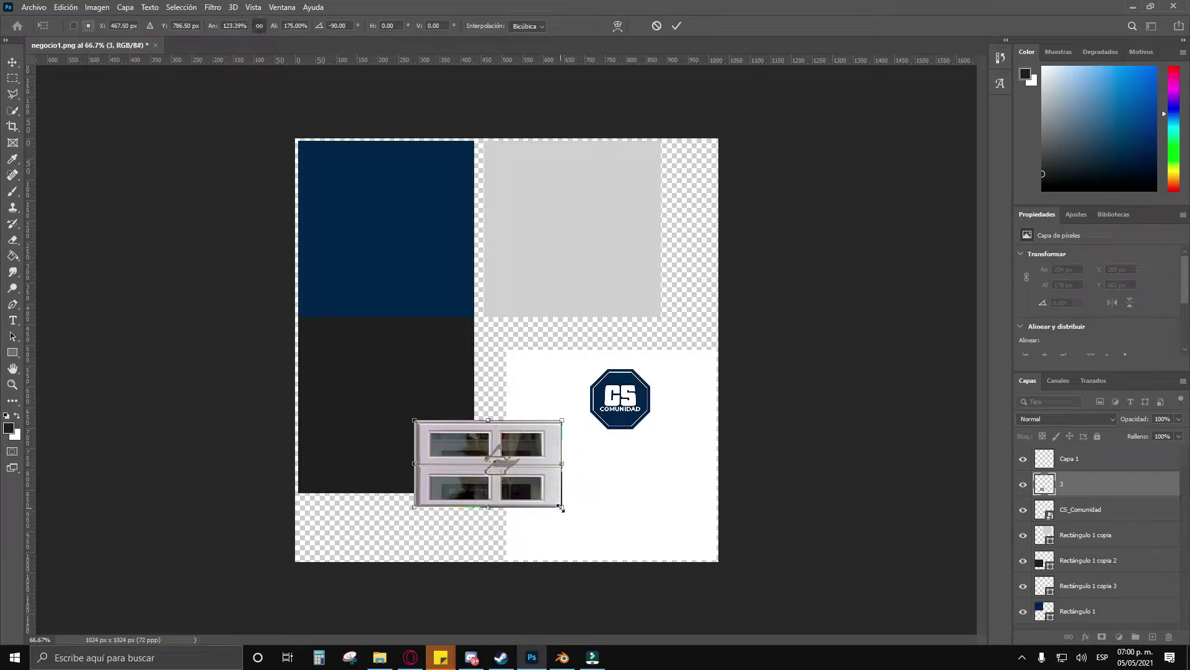
key("Return")
left_click_drag(526, 462, 437, 515)
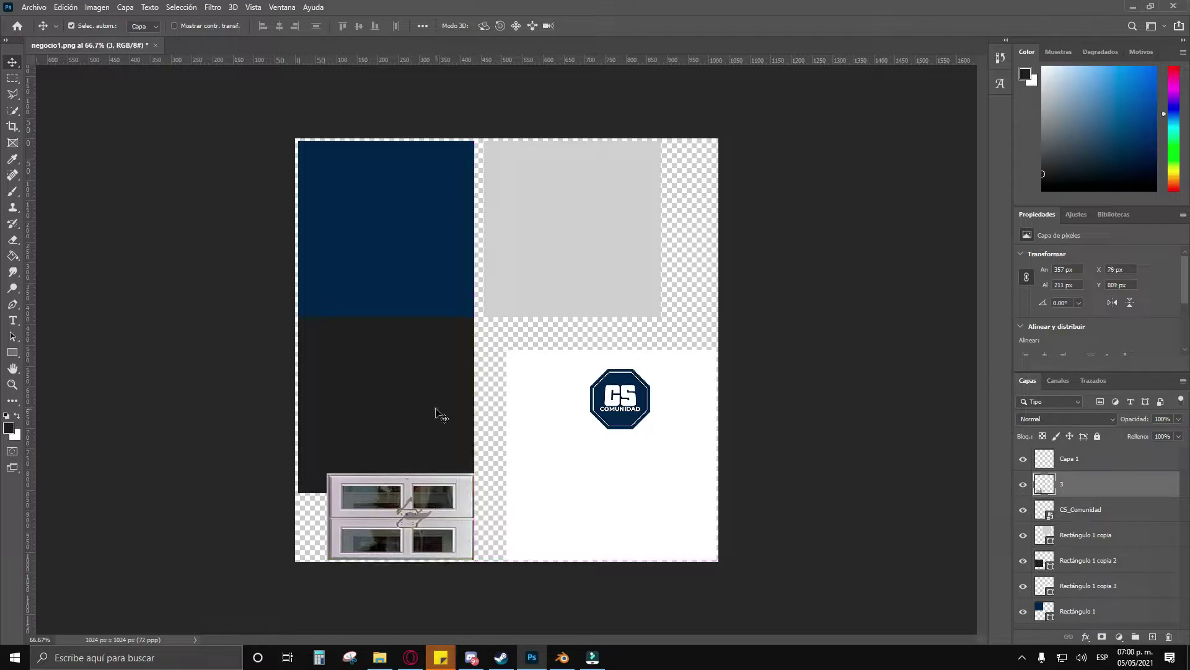
Step: Shrink the dark rectangle to 72% and shift the door image up and left
left_click(437, 412)
key("ctrl+t")
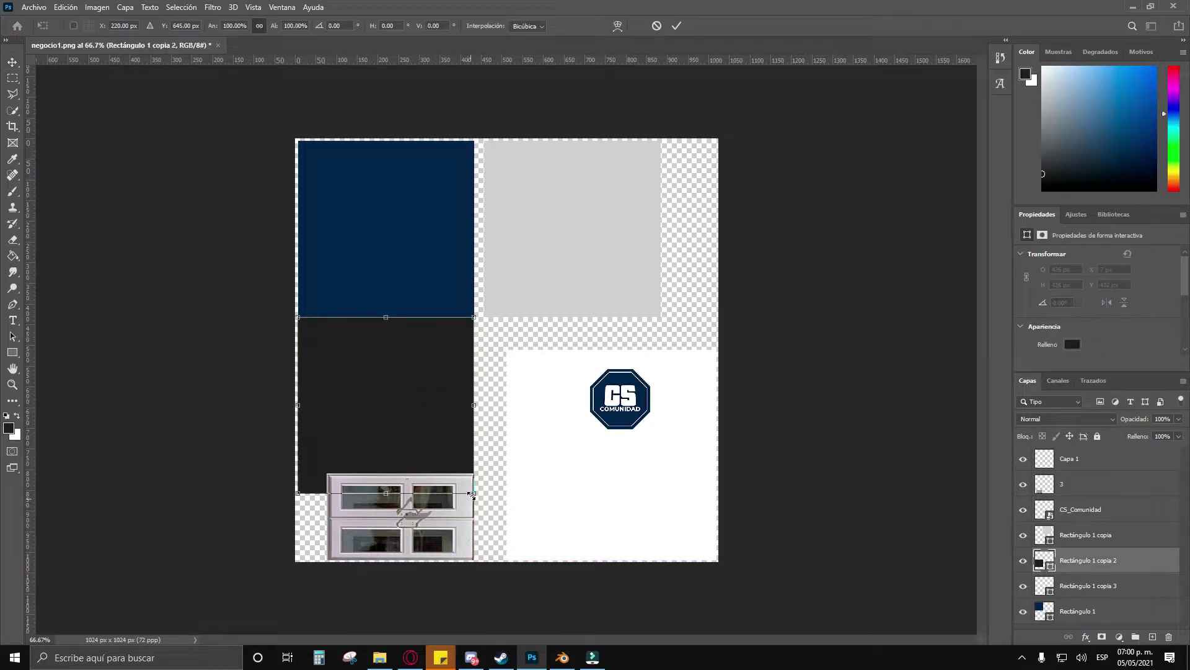
left_click_drag(473, 494, 425, 444)
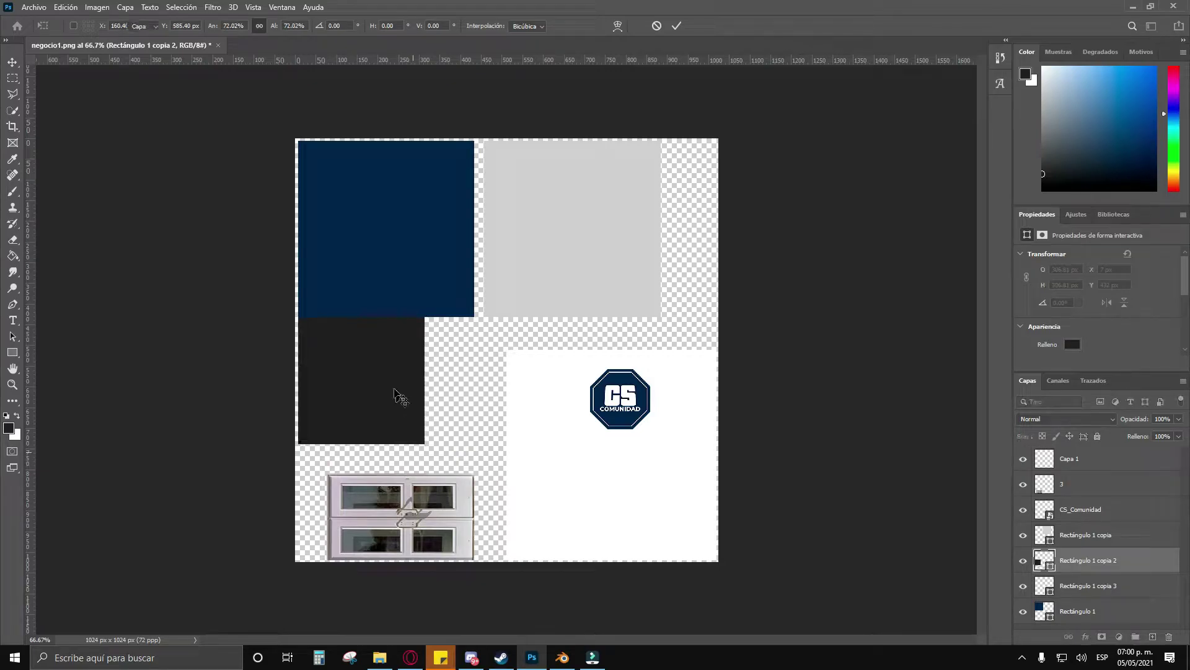
key("Return")
left_click_drag(394, 518, 364, 500)
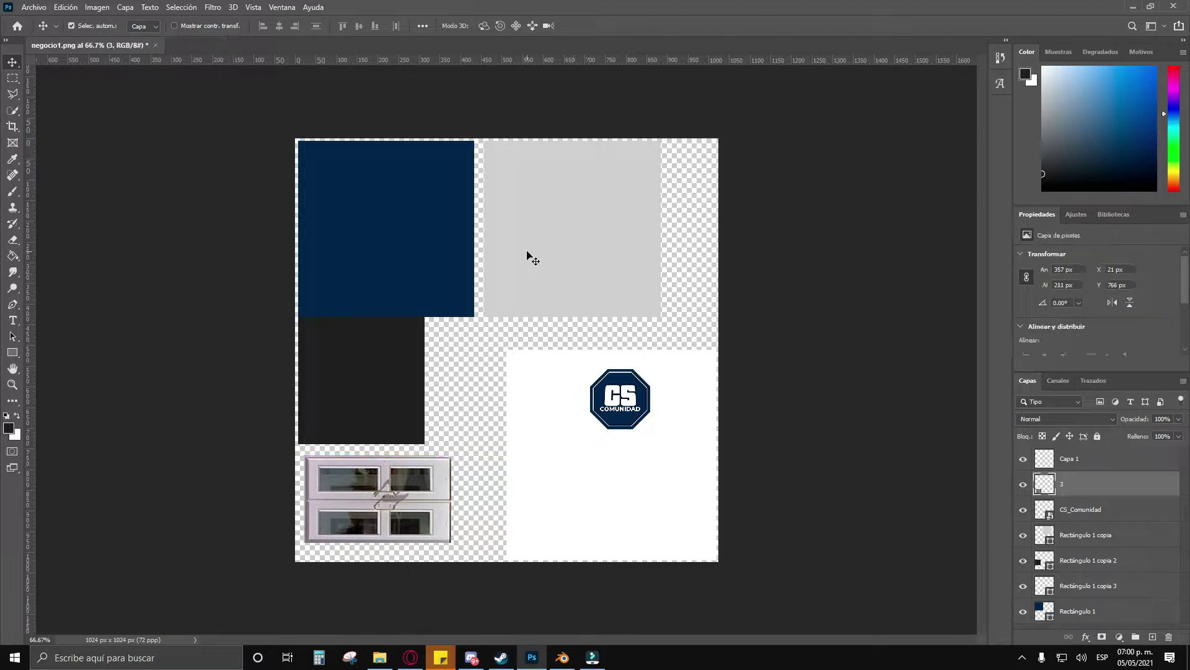
Step: Scale the grey square to about 265 px and place a copy beside it at X 726, Y 6
left_click(554, 276)
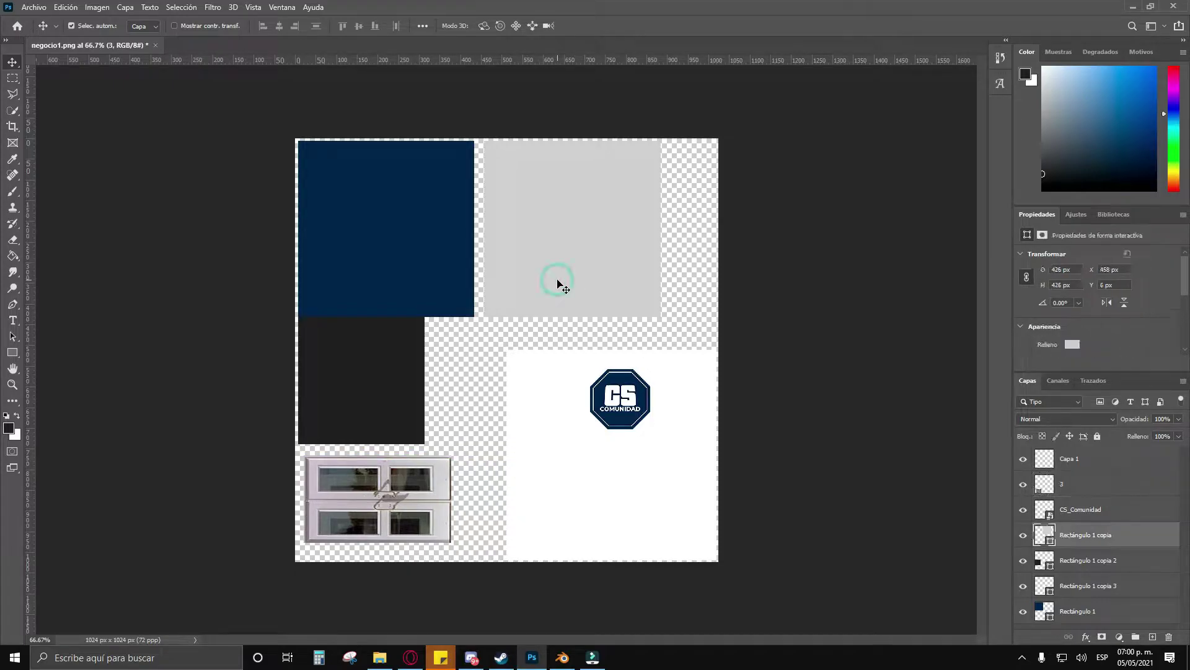
key("ctrl+t")
left_click_drag(661, 314, 548, 219)
key("Return")
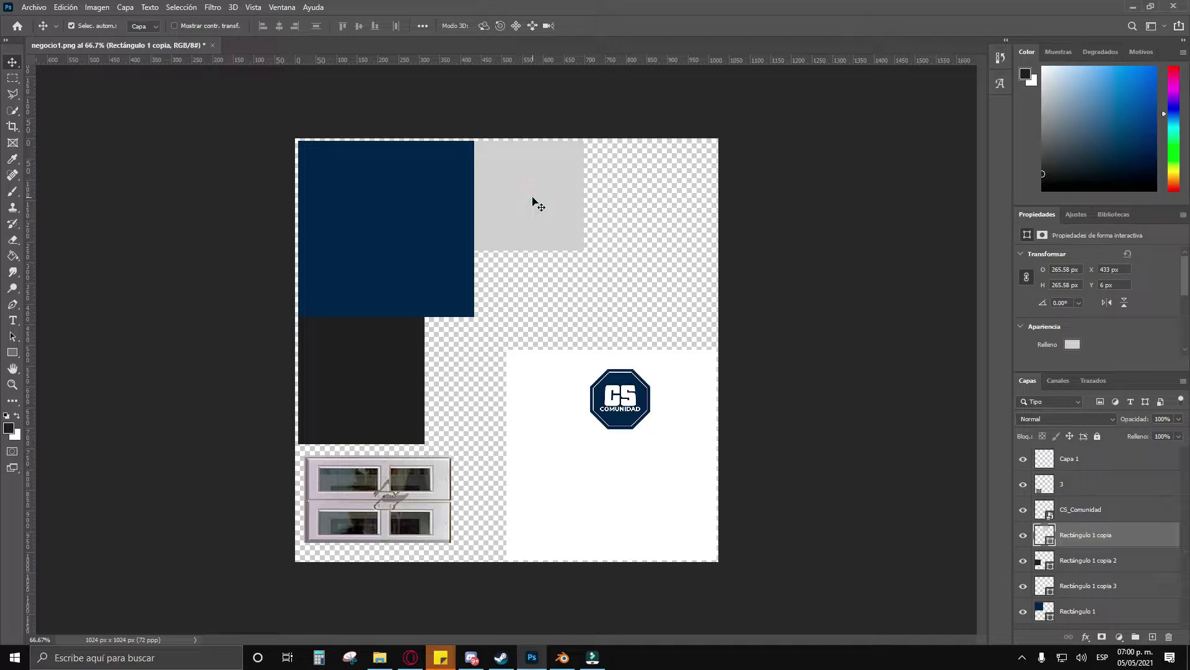
left_click_drag(522, 180, 639, 183)
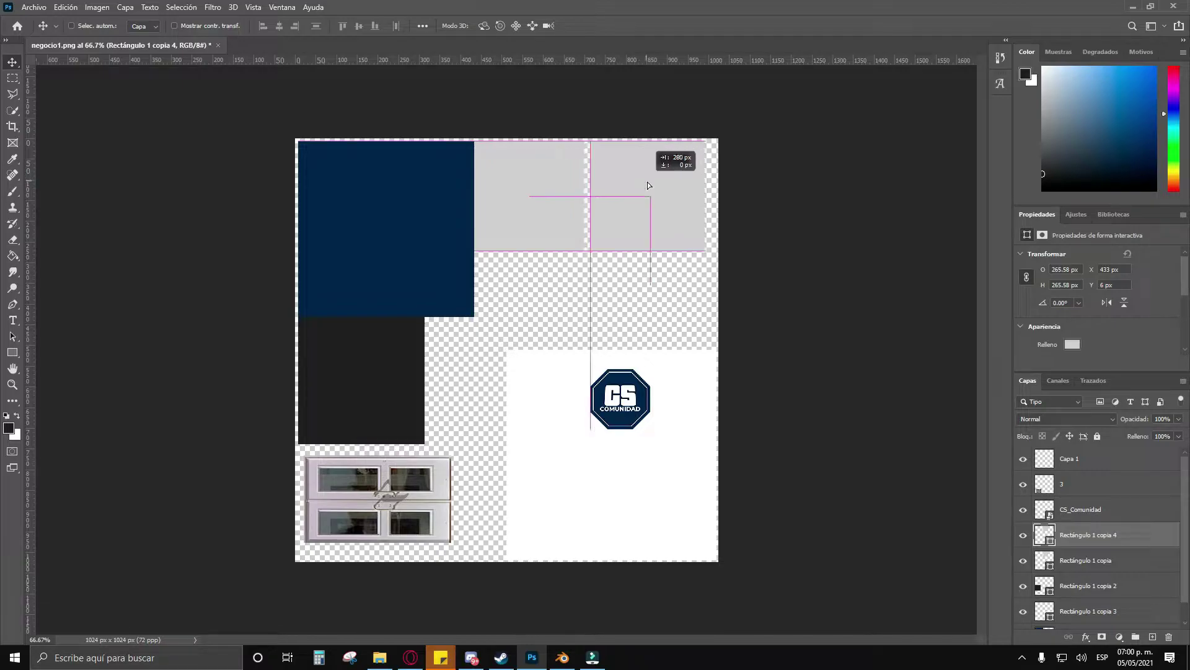
left_click_drag(639, 184, 646, 181)
Step: Change the top-right square's fill from light grey to very dark navy #062437
left_click(1073, 345)
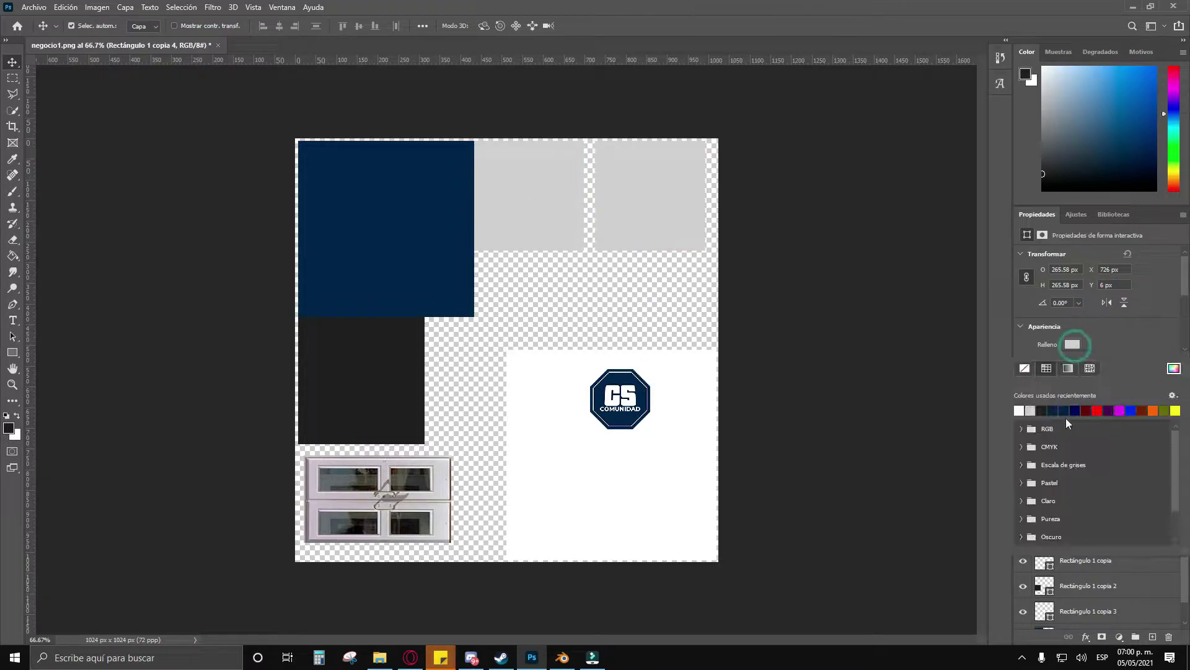
left_click(1175, 371)
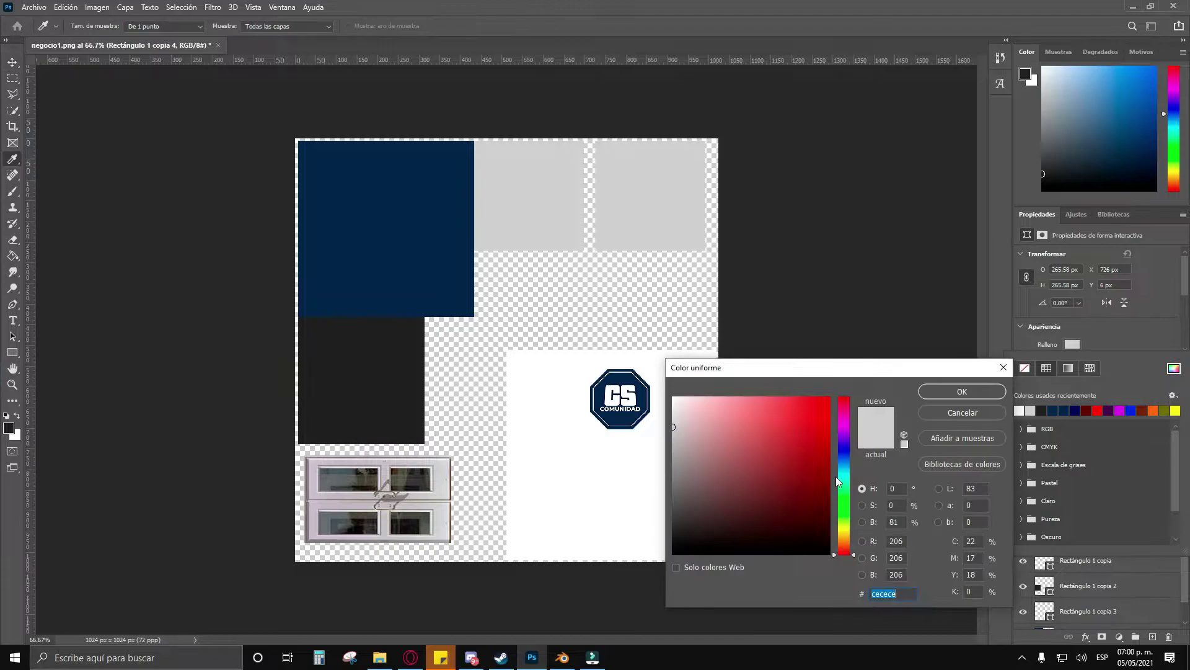
left_click(844, 465)
left_click(809, 441)
left_click(833, 386)
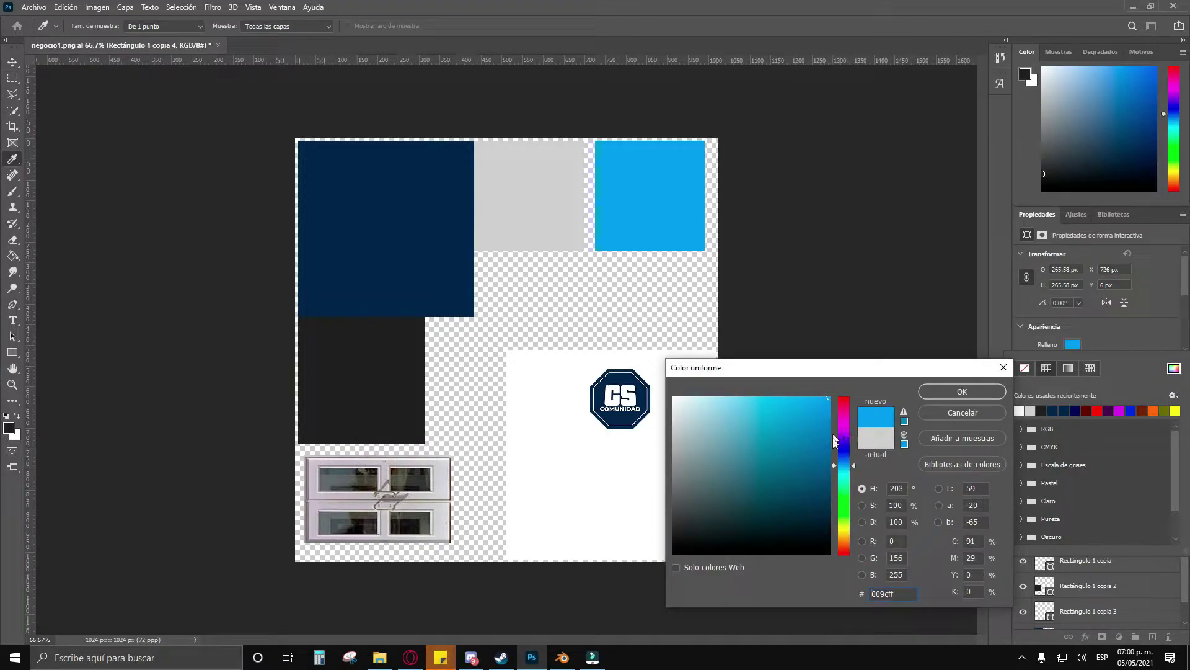
left_click_drag(846, 465, 841, 465)
left_click(820, 487)
left_click(803, 489)
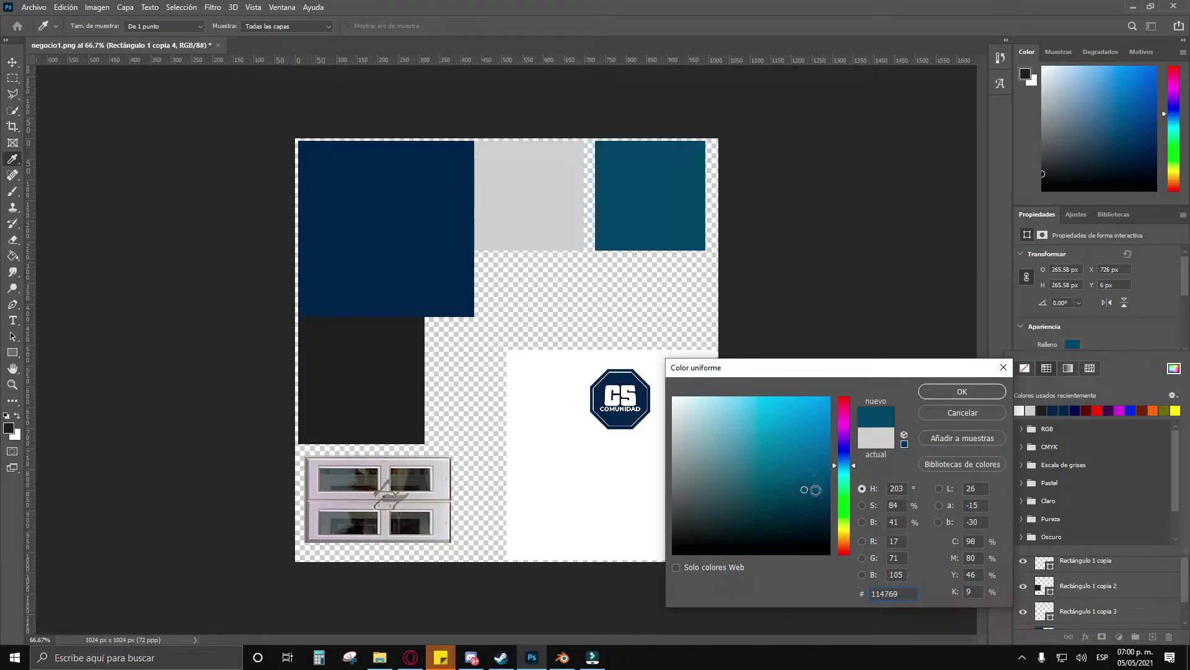
left_click(815, 503)
left_click(814, 522)
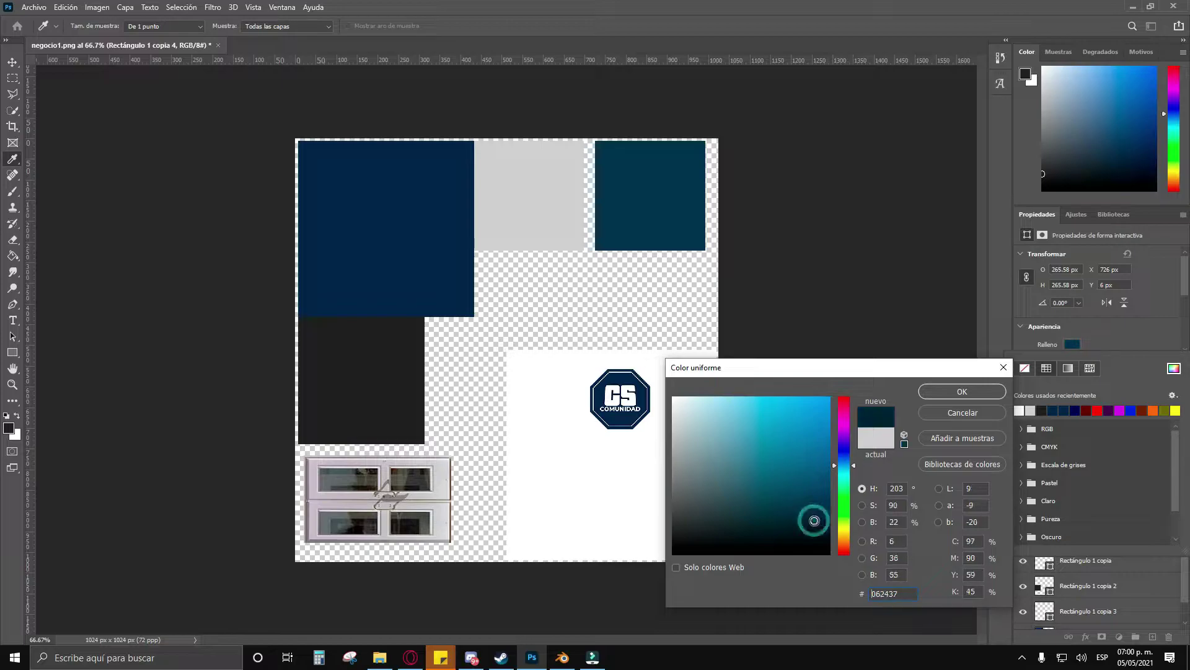
left_click(959, 392)
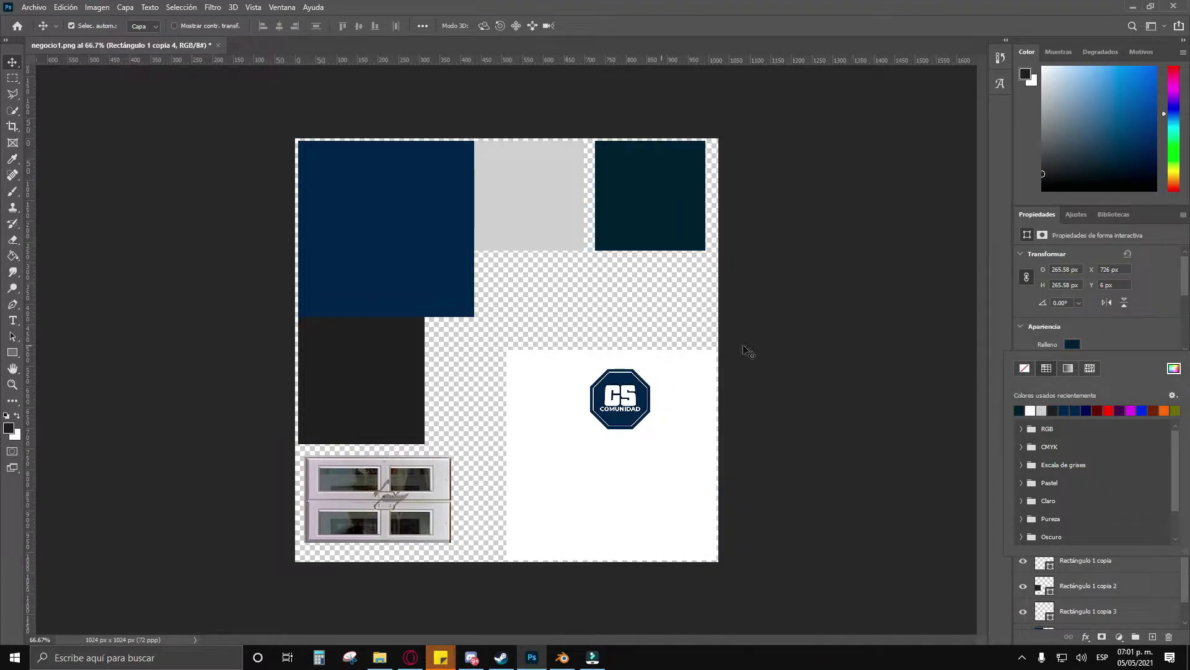
Step: Delete the empty Capa 1 layer and toggle the door image's visibility to check it
left_click(1116, 353)
left_click(1082, 462)
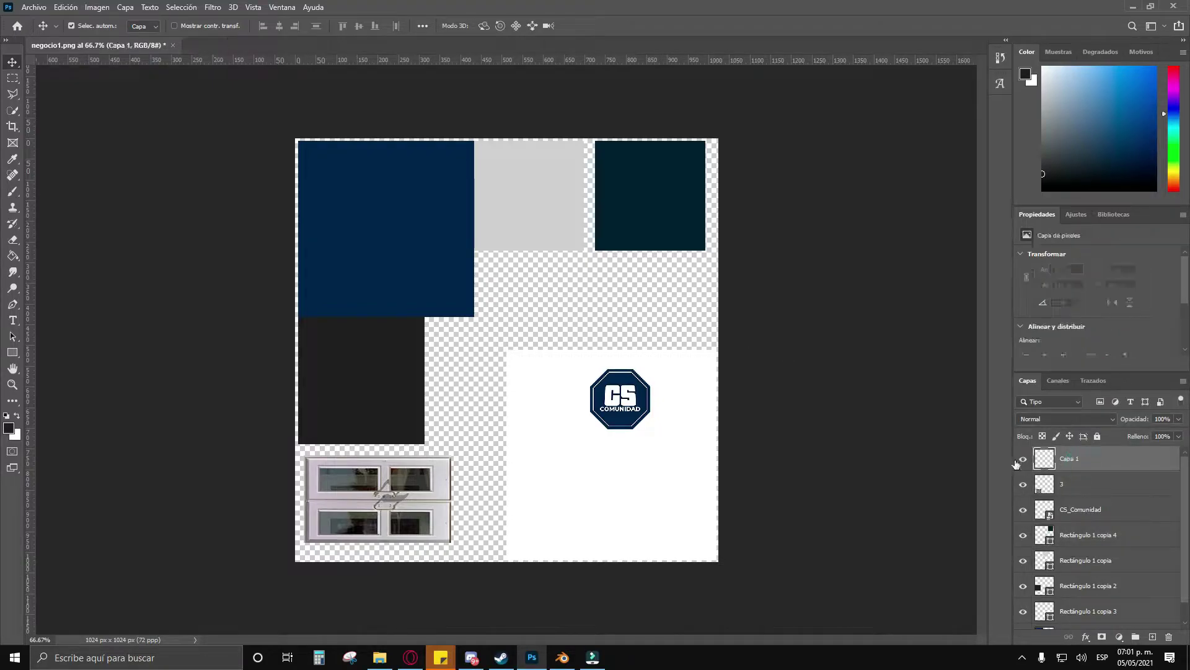
key("Delete")
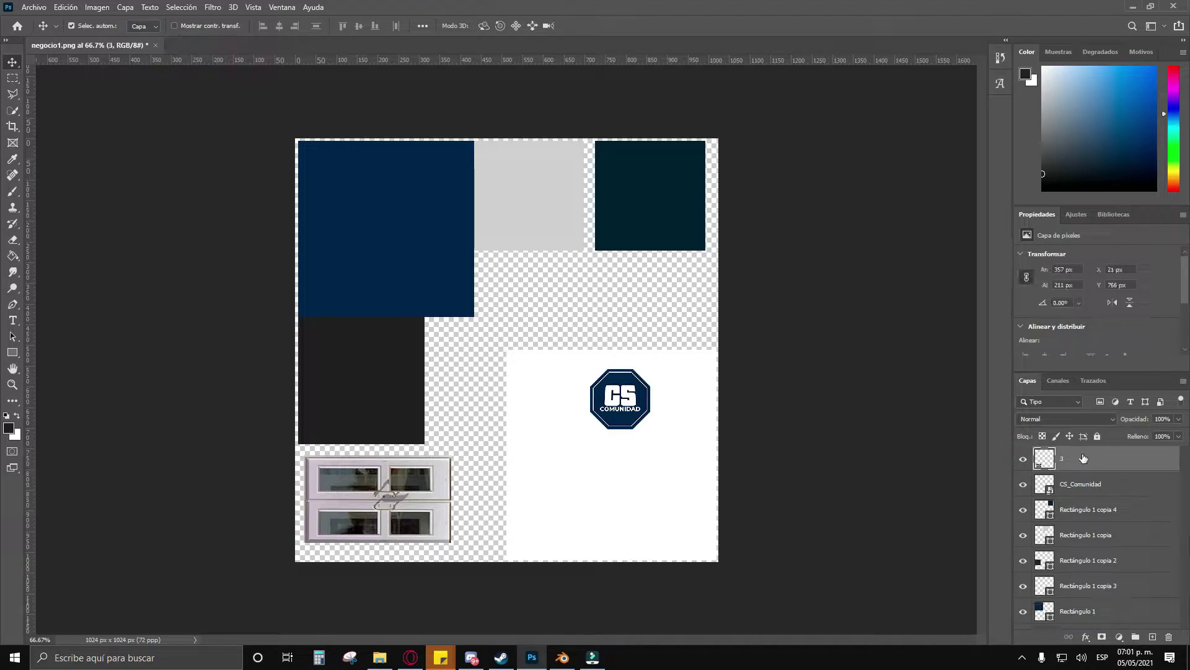
left_click(1023, 459)
Step: Add Brightness/Contrast (brightness -40, contrast -20) and Hue/Saturation (saturation -60) adjustment layers
left_click(1119, 637)
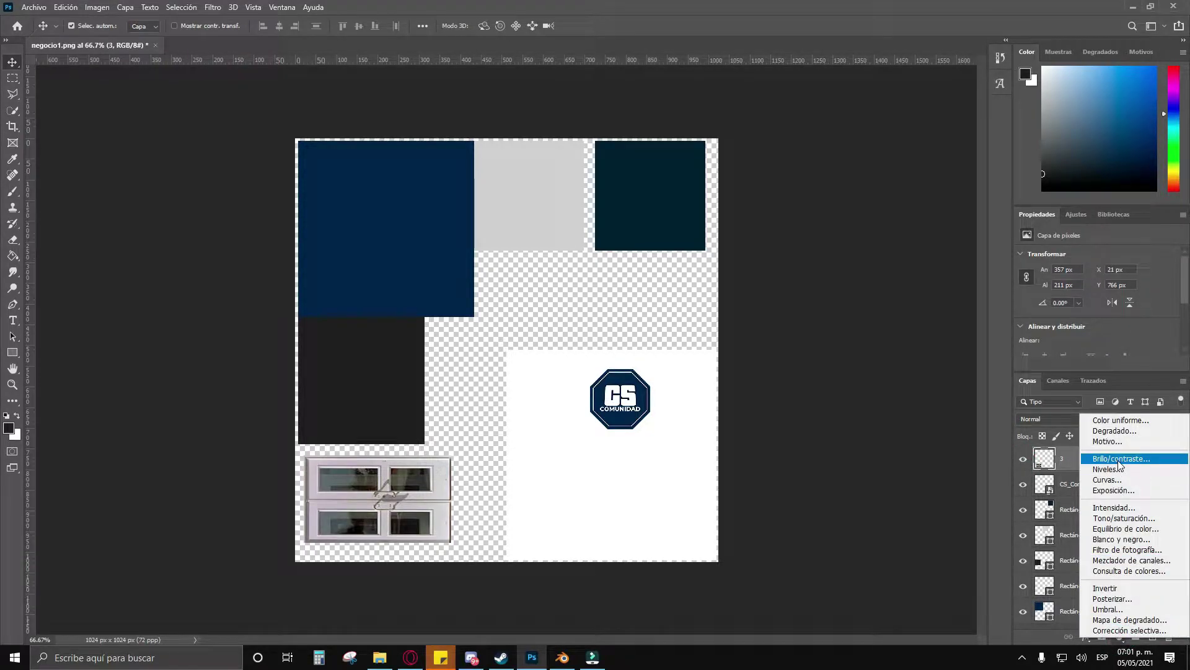
left_click(1120, 461)
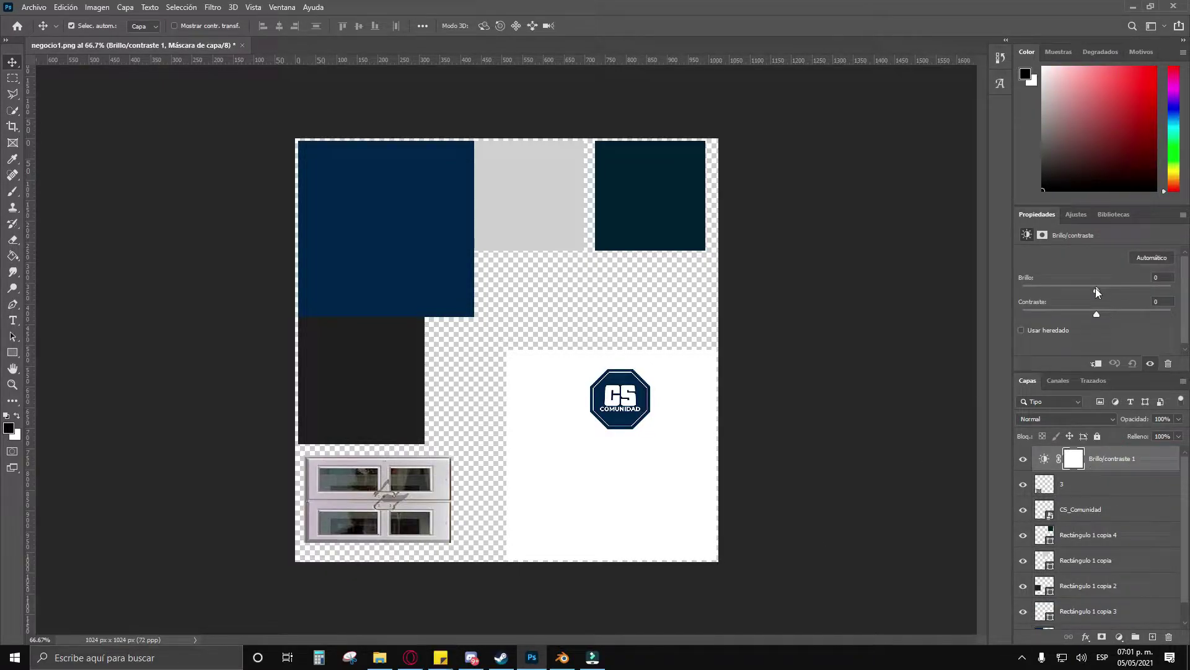
left_click_drag(1096, 289, 1069, 317)
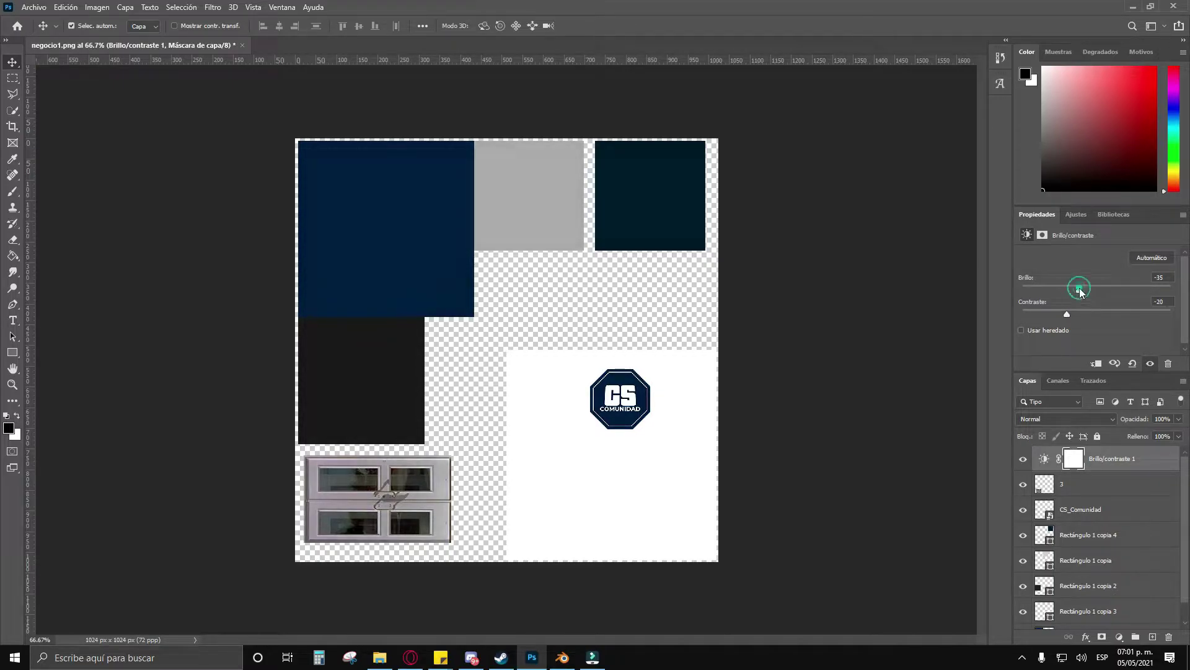
left_click(1119, 637)
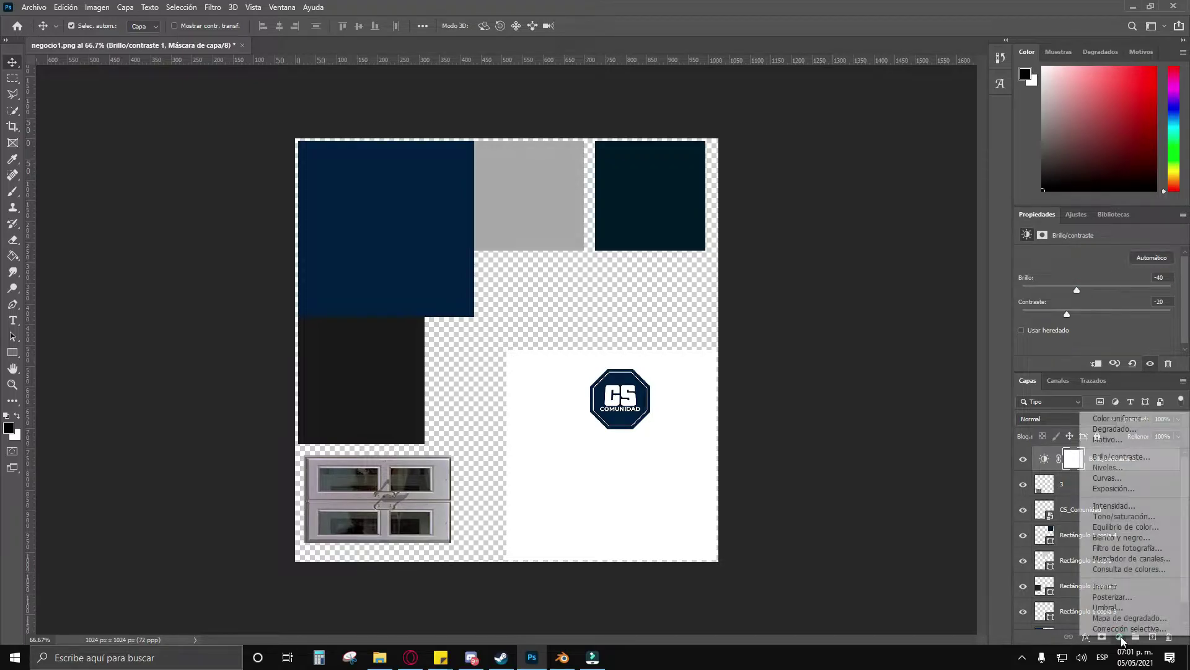
left_click(1134, 523)
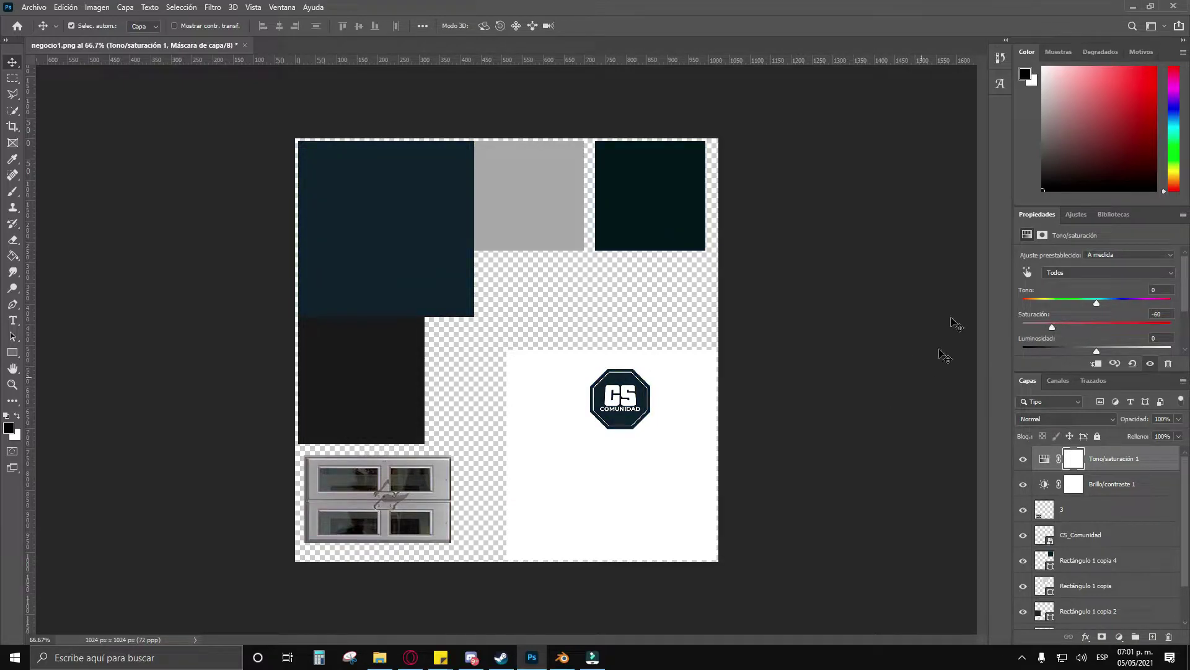
scroll("down", 3)
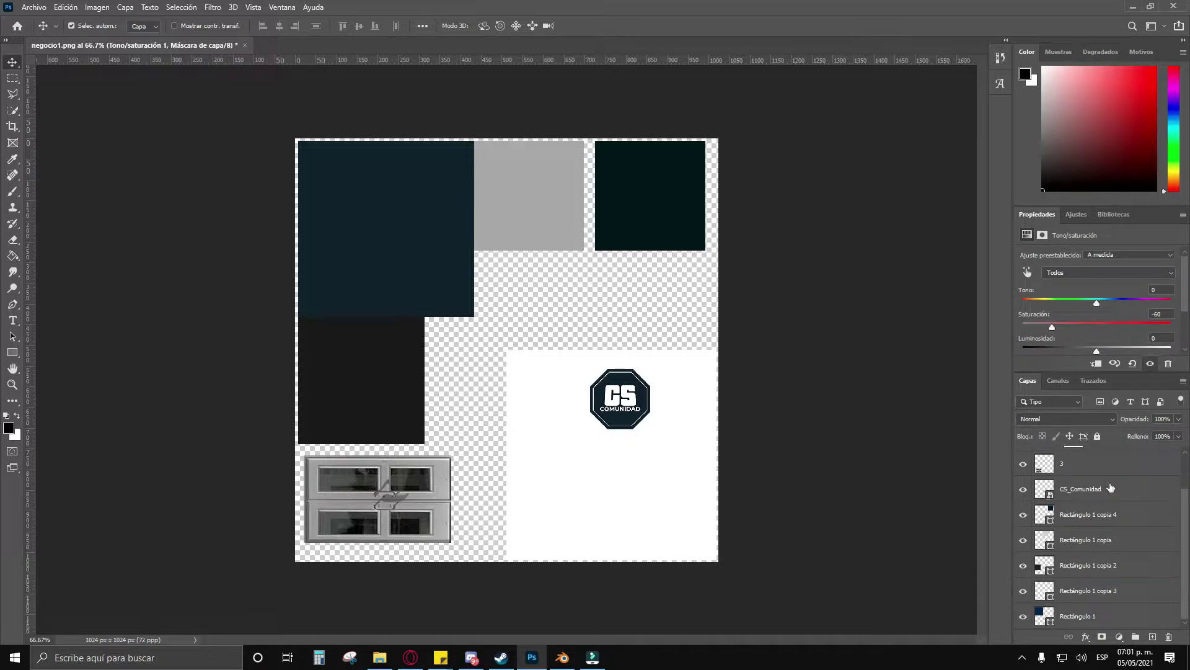
Step: Save the texture as a PNG copy named negocio2_d.png in the Import folder
scroll("up", 3)
left_click(37, 6)
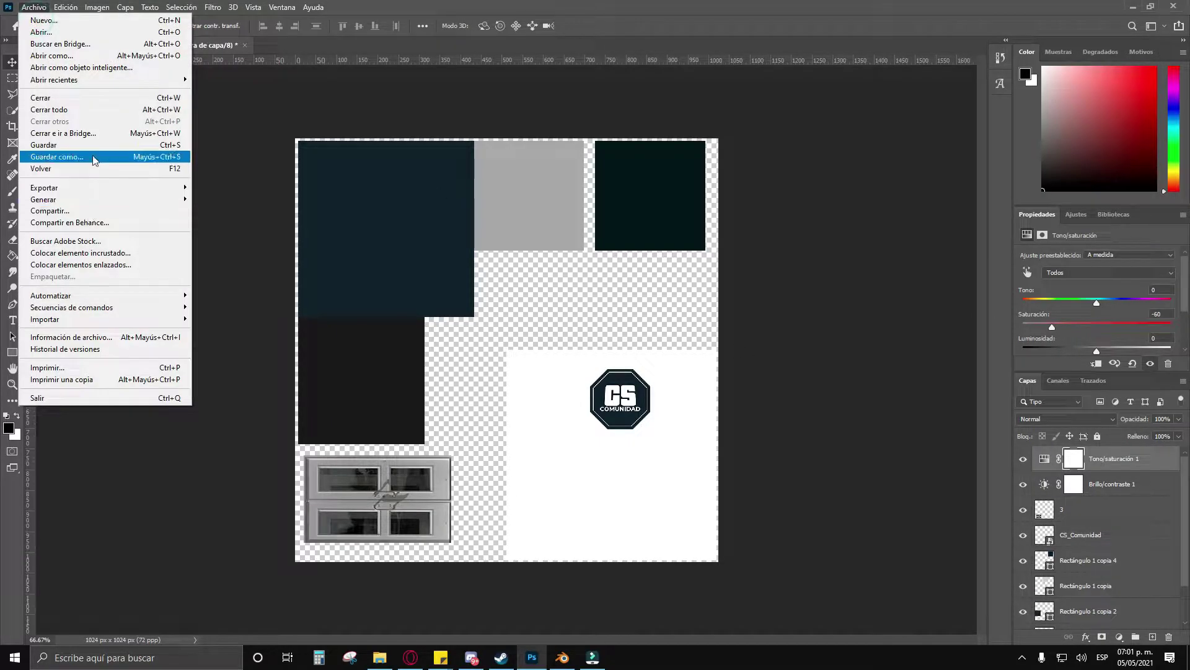
left_click(94, 155)
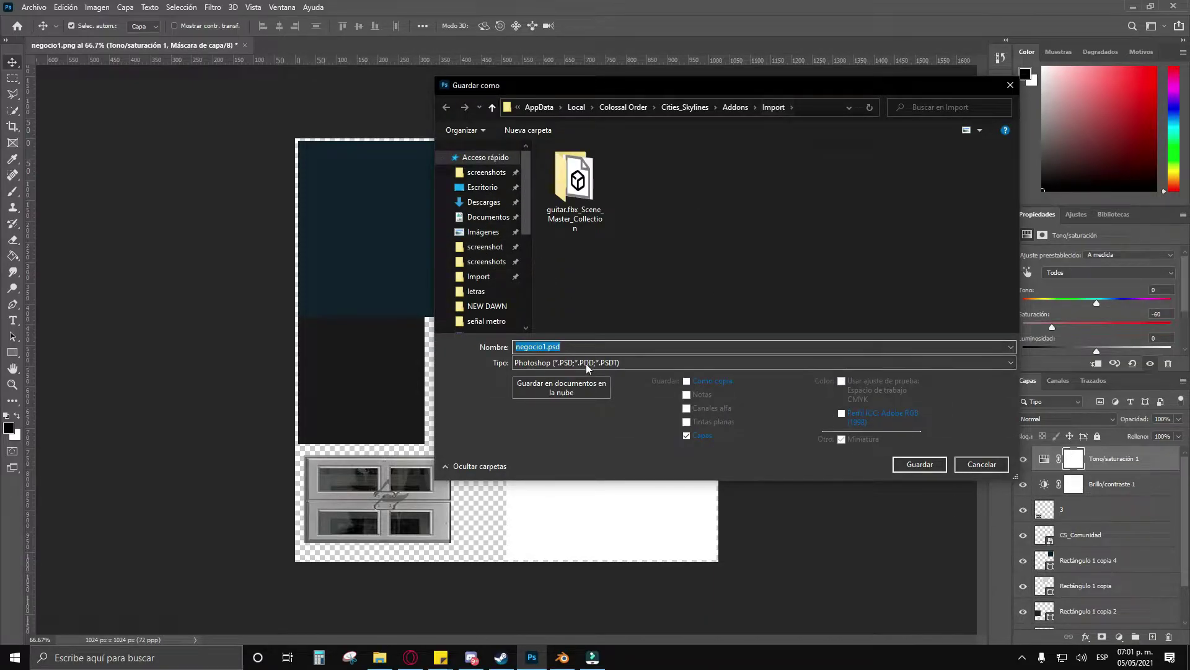
left_click(588, 367)
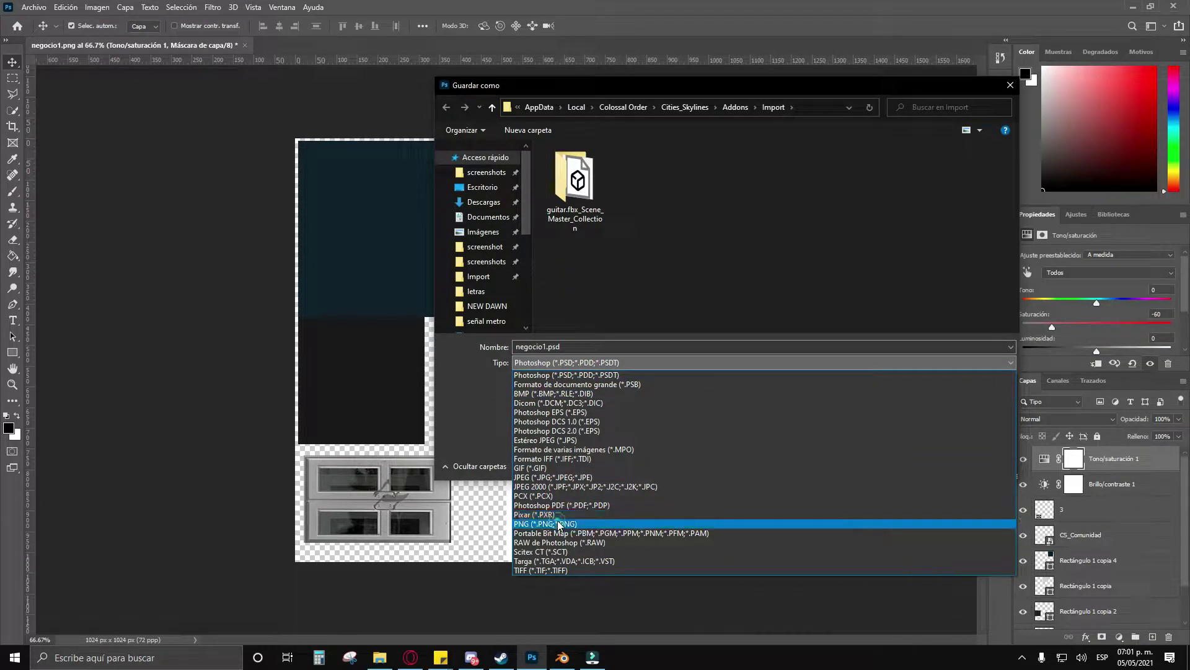
left_click(560, 524)
left_click(554, 347)
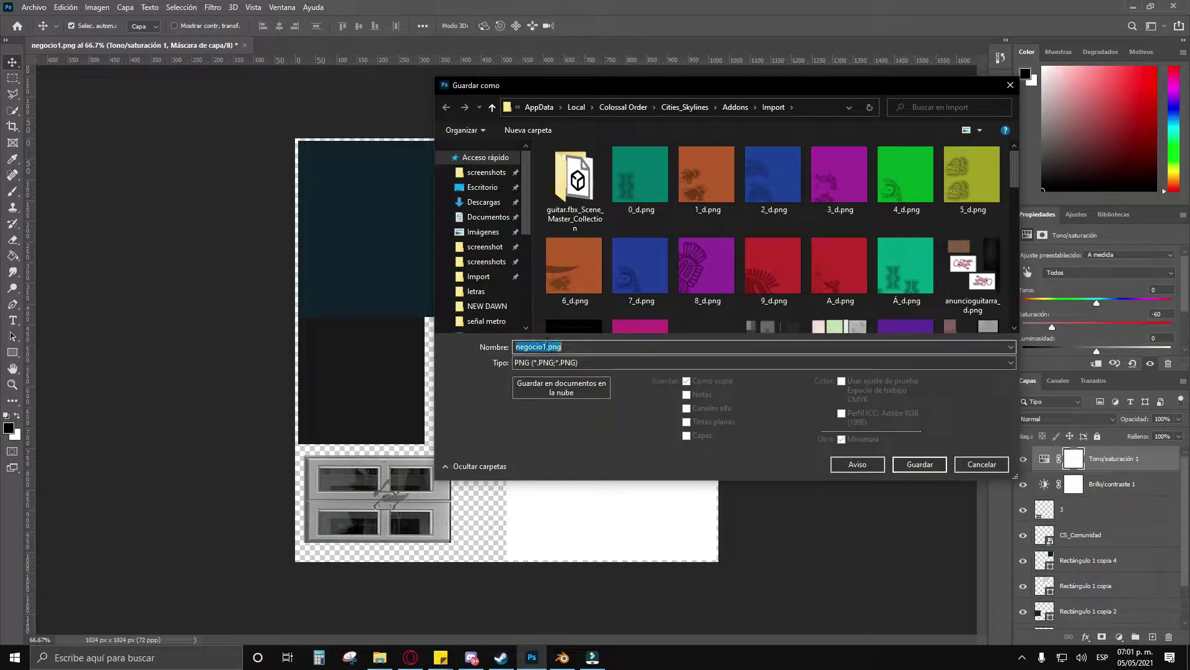
left_click(544, 346)
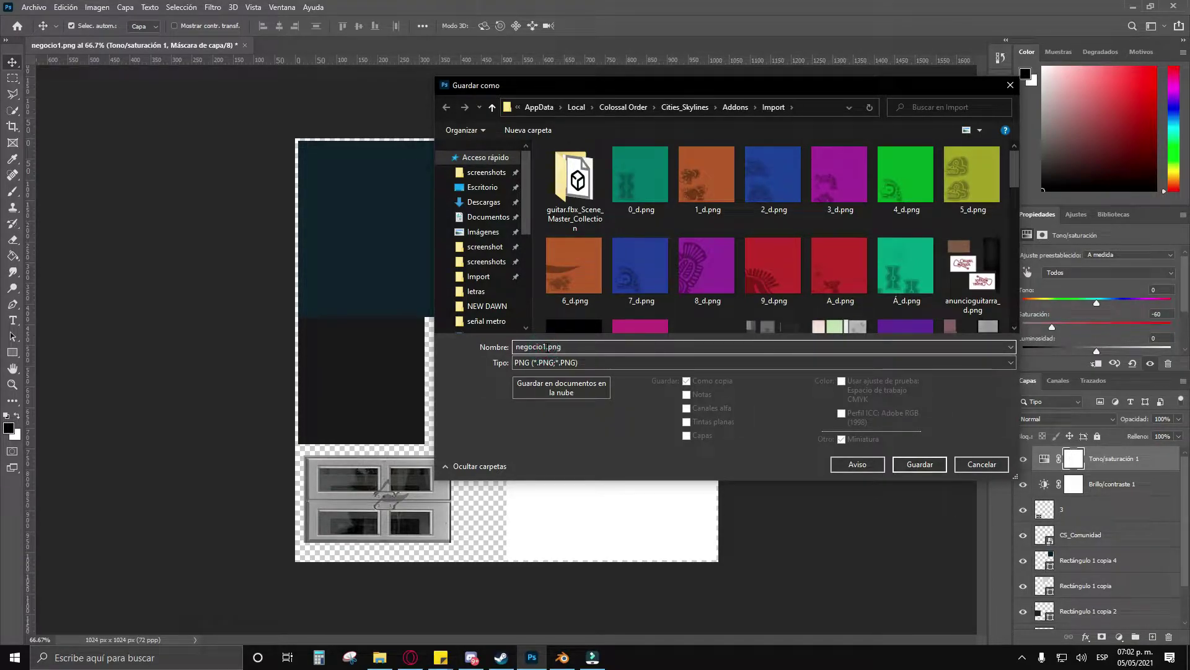
type("_d")
left_click(545, 347)
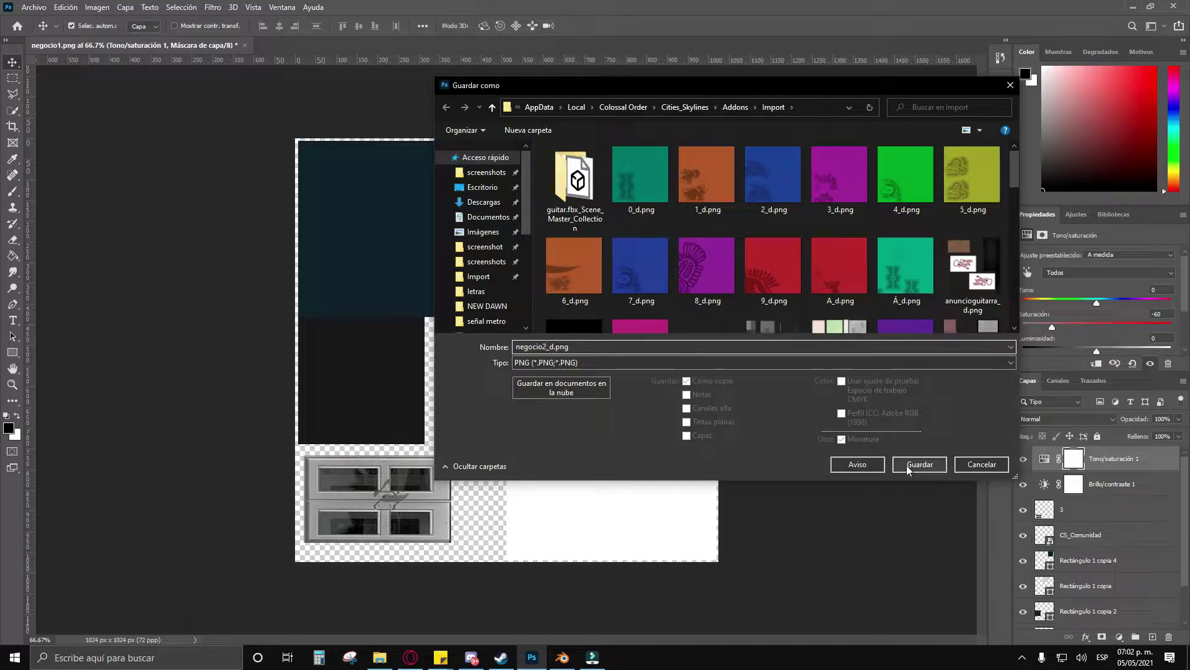
left_click(909, 469)
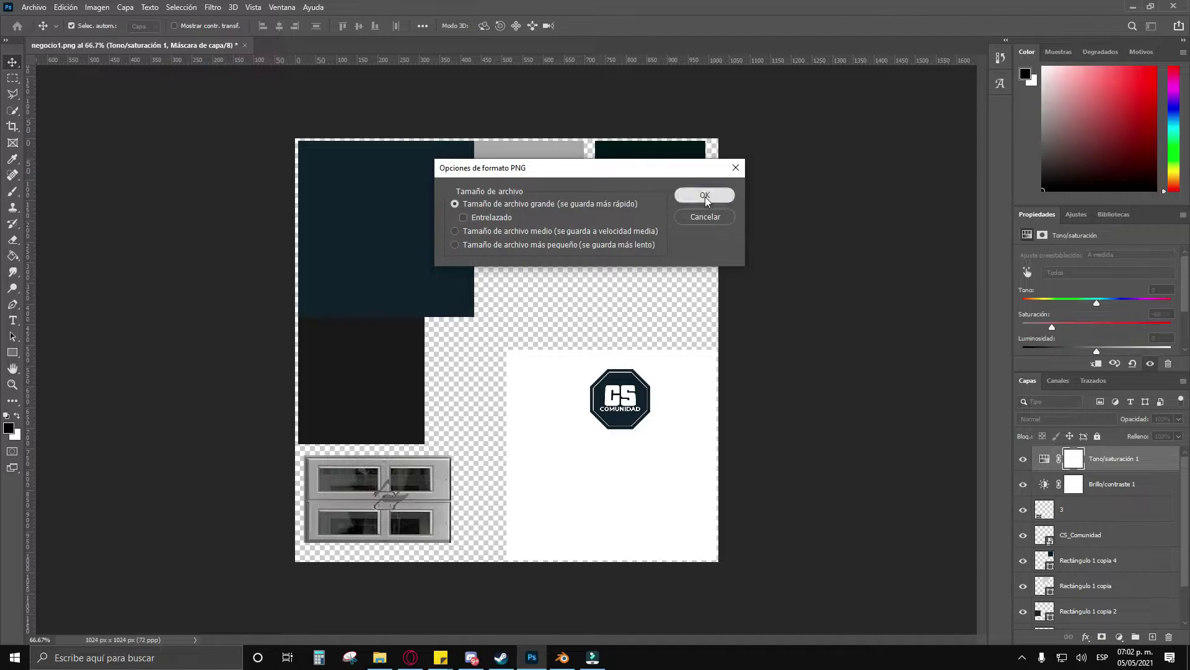
left_click(705, 195)
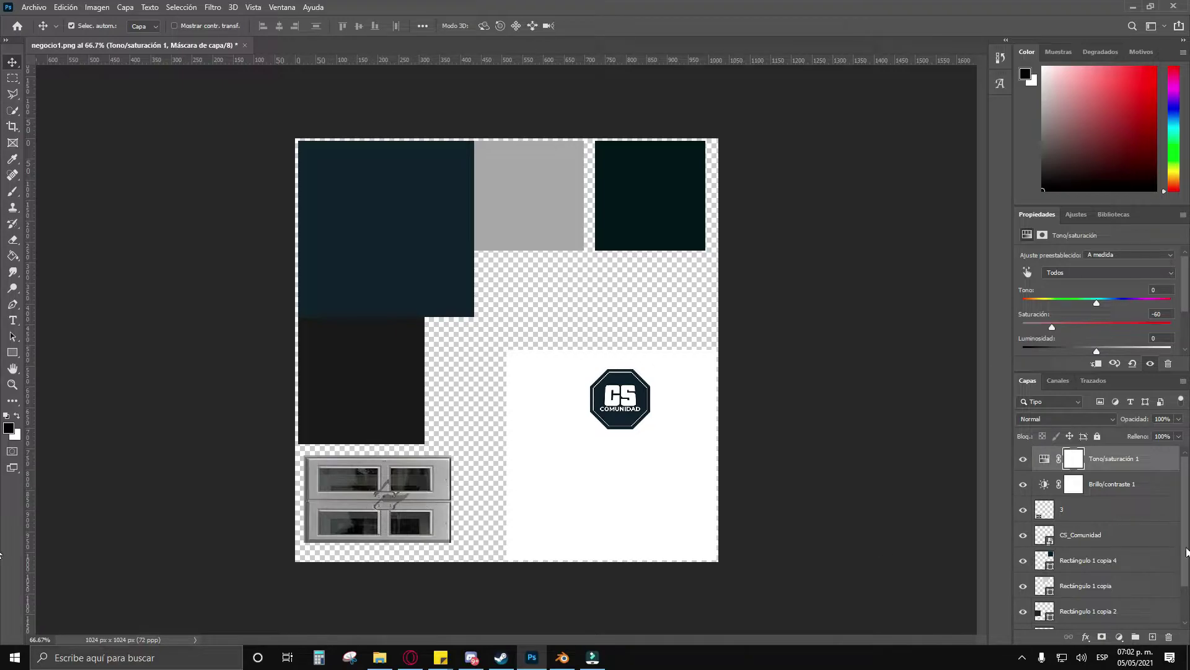
Step: On layer 3, draw a rectangle over the door's upper-left glass pane
left_click(1098, 515)
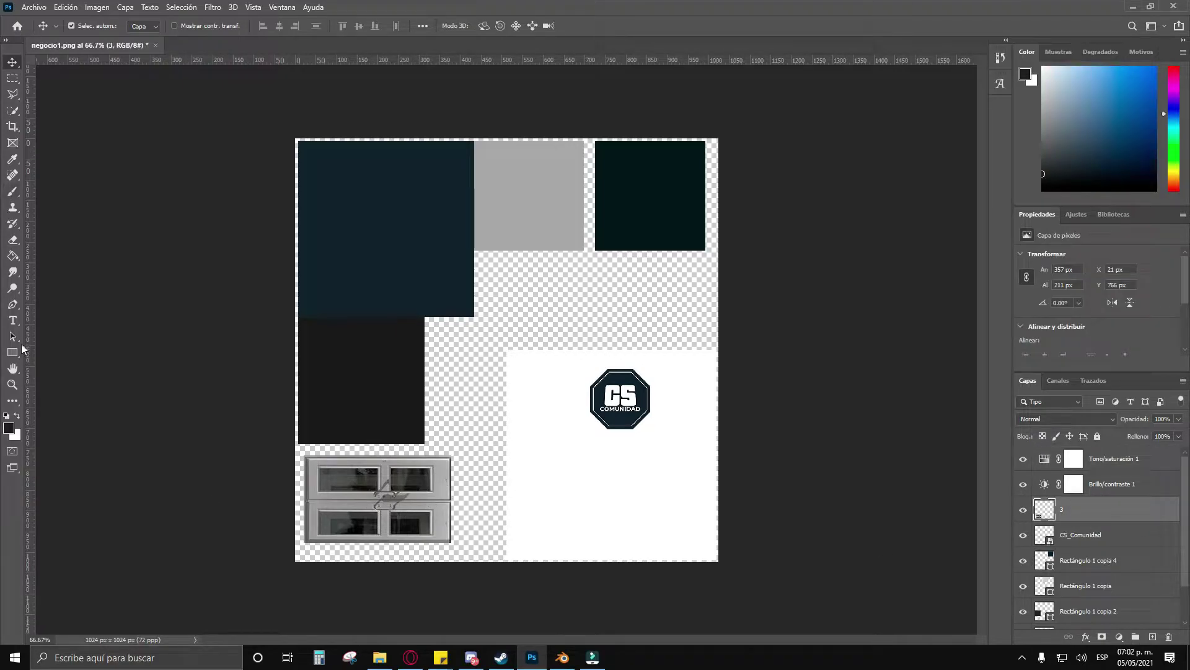
left_click(13, 356)
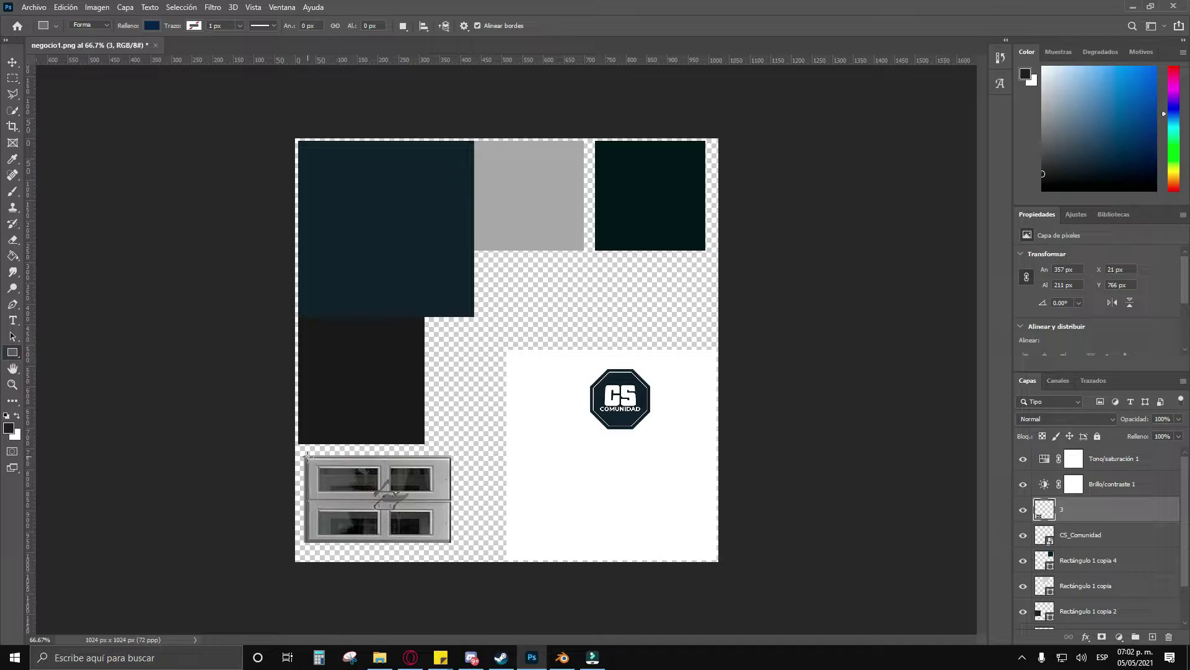
left_click_drag(305, 455, 450, 543)
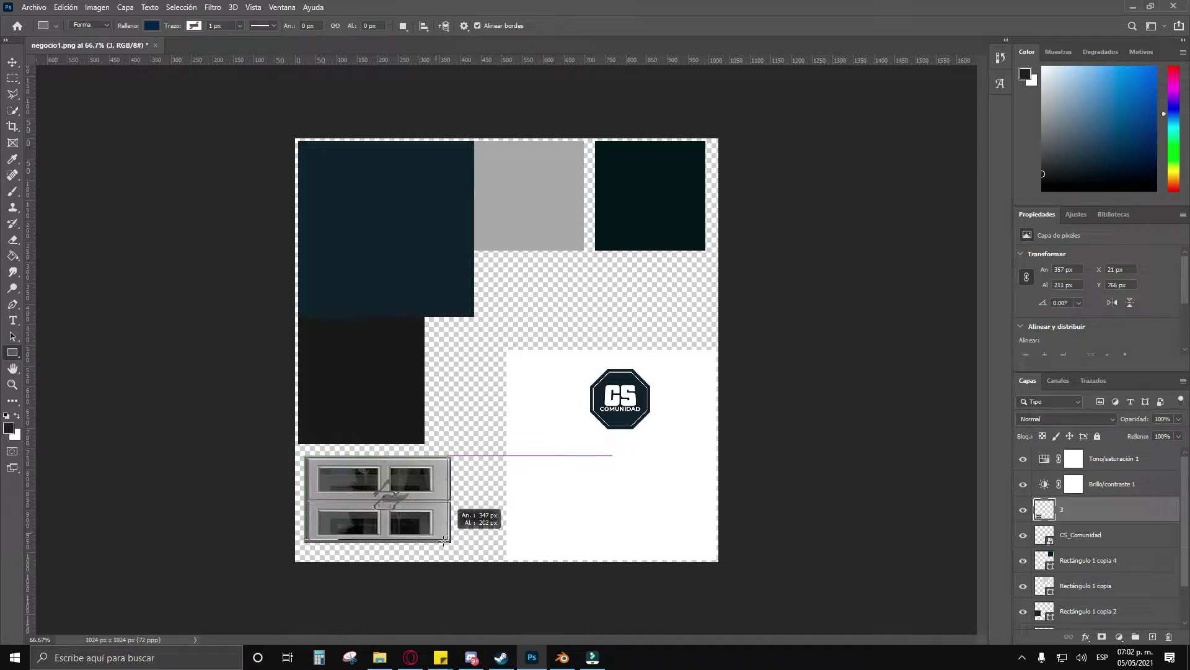
key("Escape")
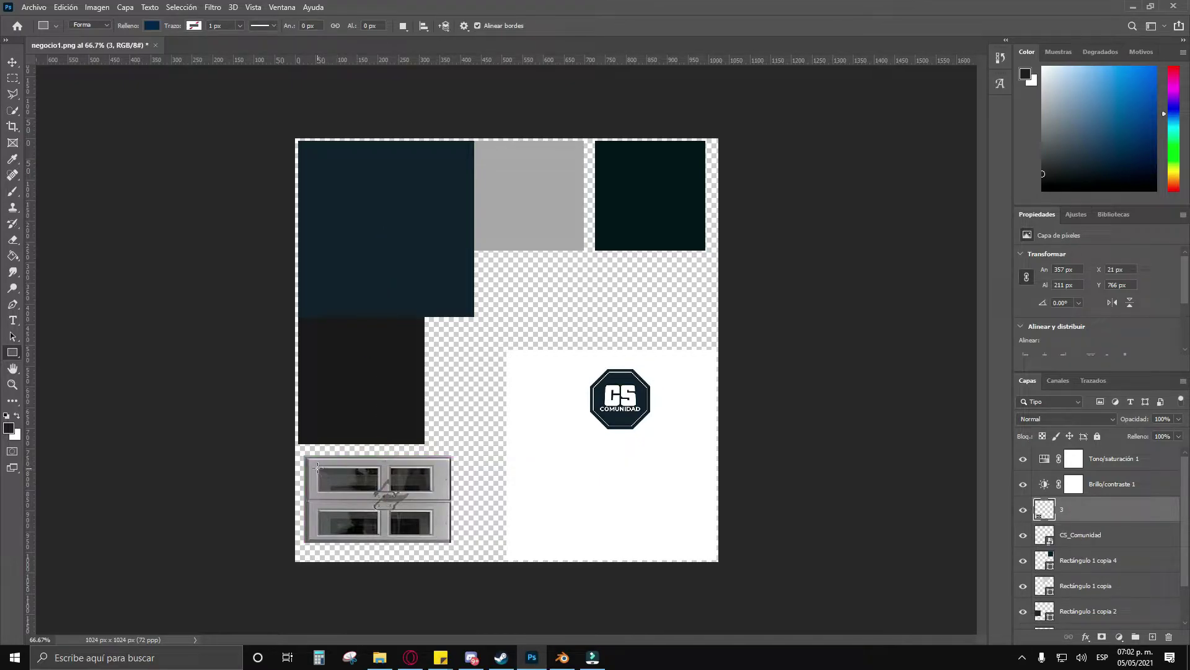
left_click_drag(319, 467, 378, 493)
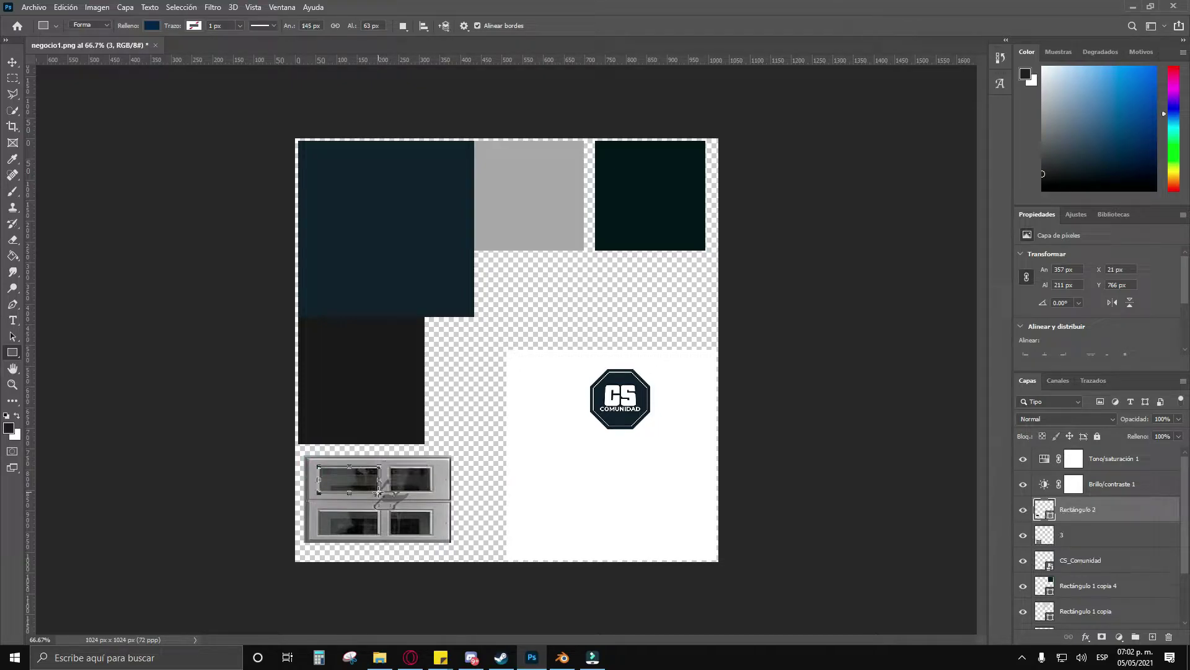
Step: Give the pane rectangle a neutral grey fill of value 120
left_click(1070, 345)
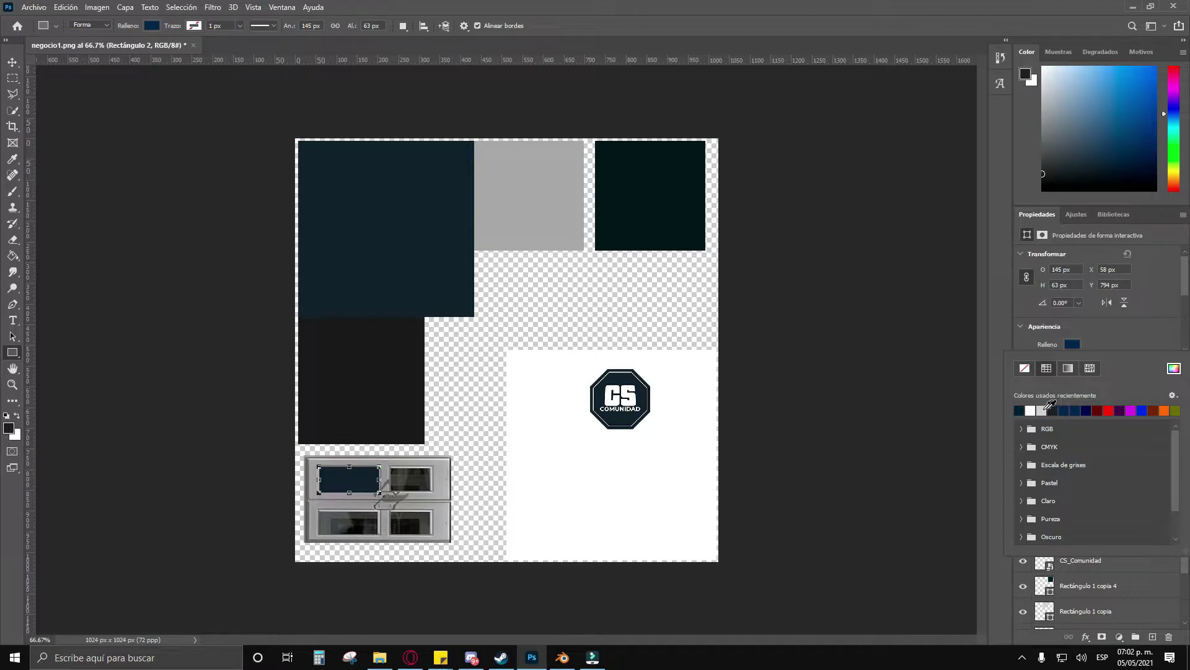
left_click(1048, 409)
left_click(1173, 368)
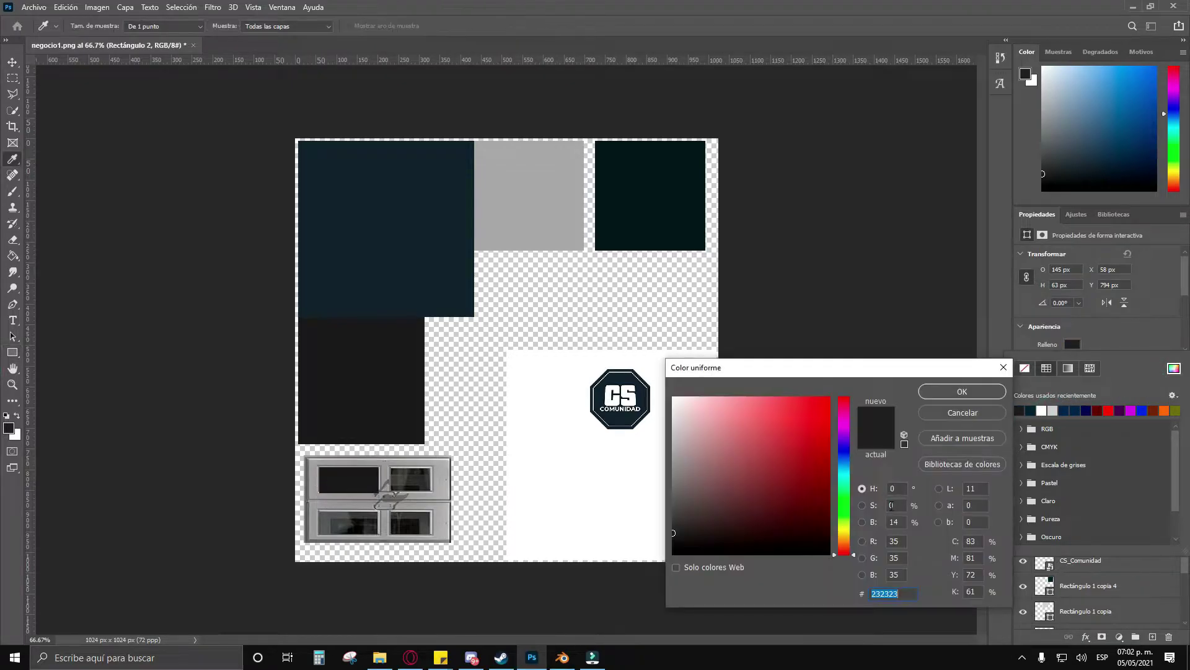
left_click(674, 490)
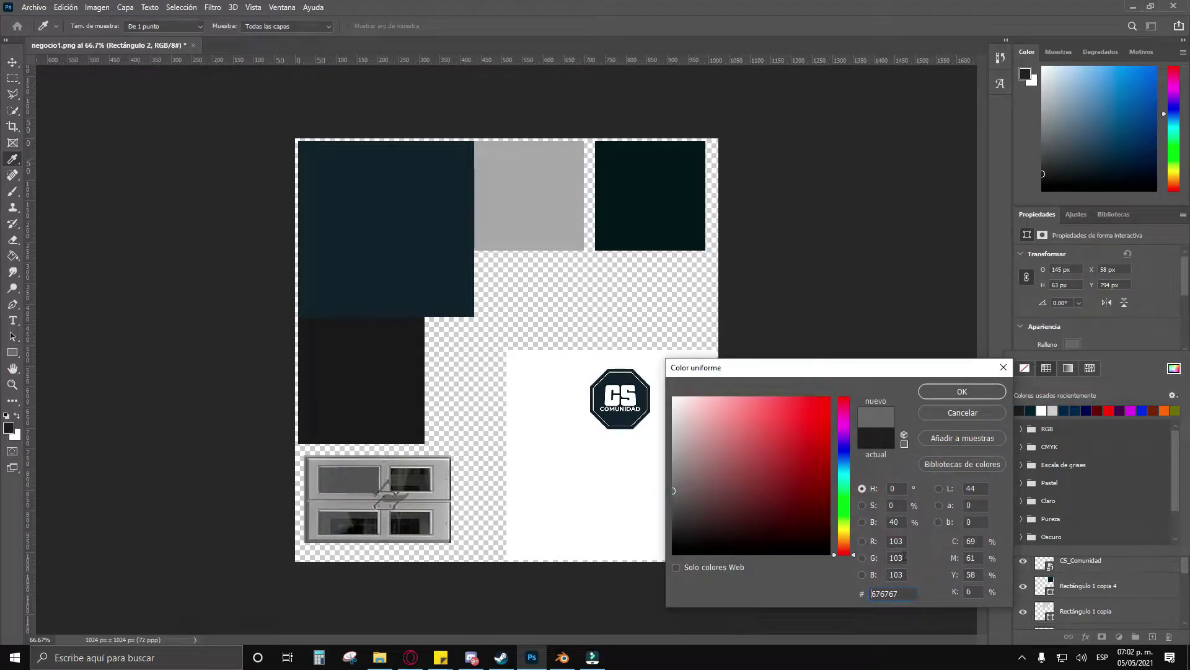
type("12")
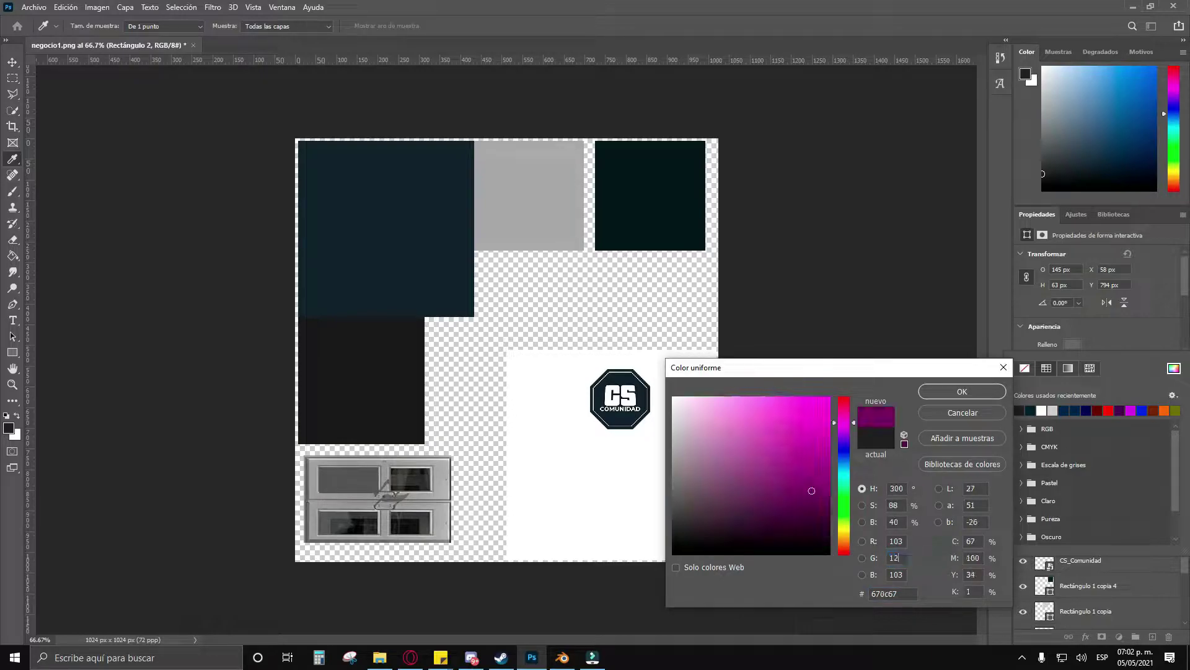
type("0")
key("Return")
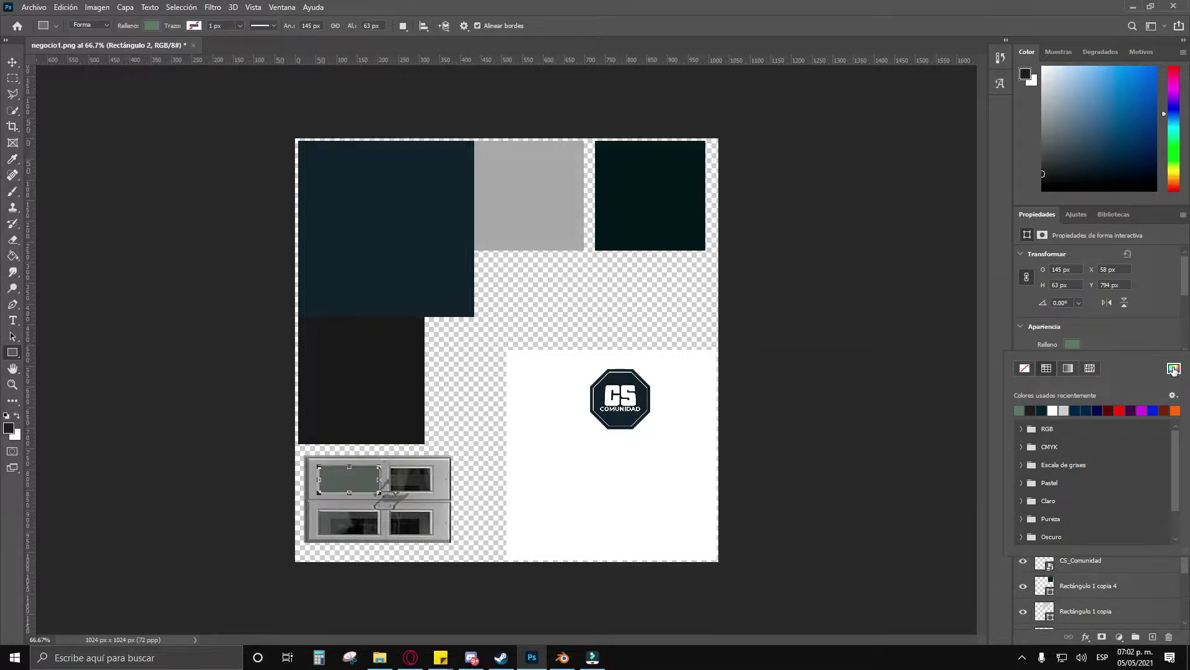
left_click(1174, 369)
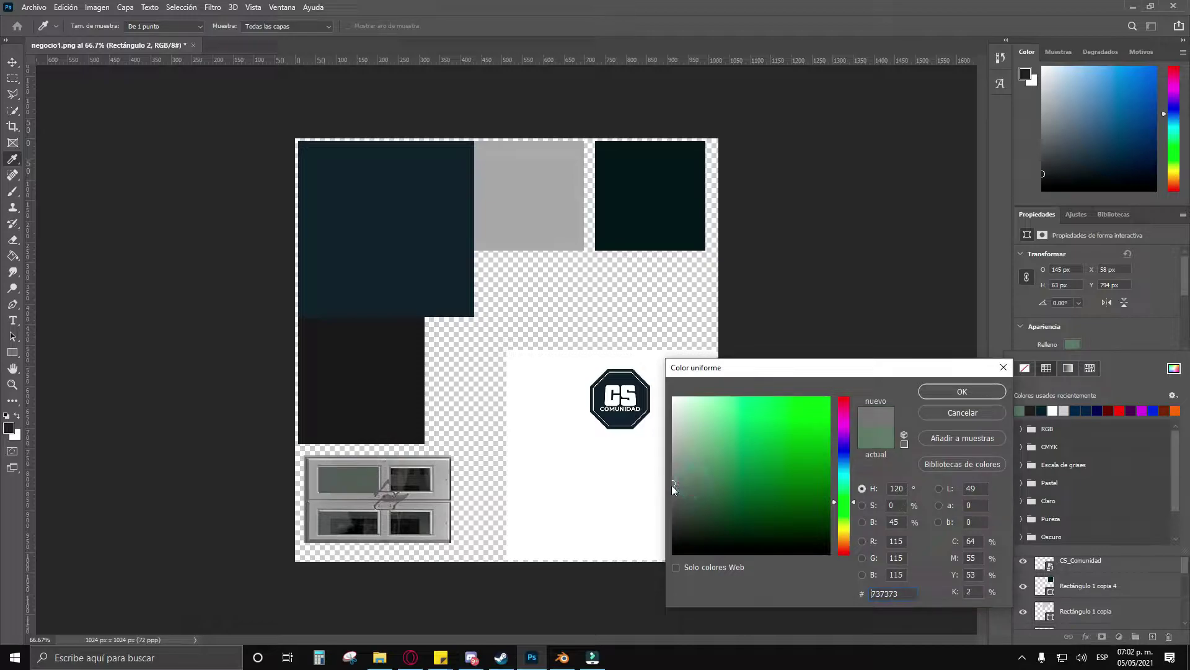
left_click(943, 392)
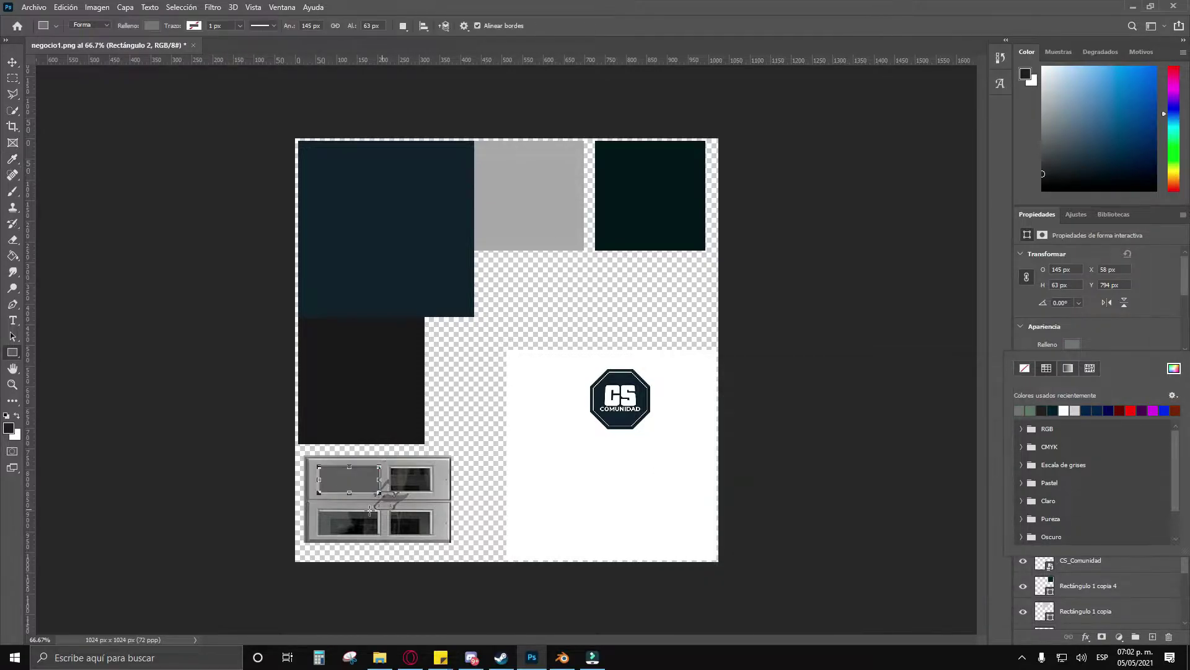
Step: Alt-drag copies of the grey pane onto the other glass panels, resizing them to fit
left_click(12, 62)
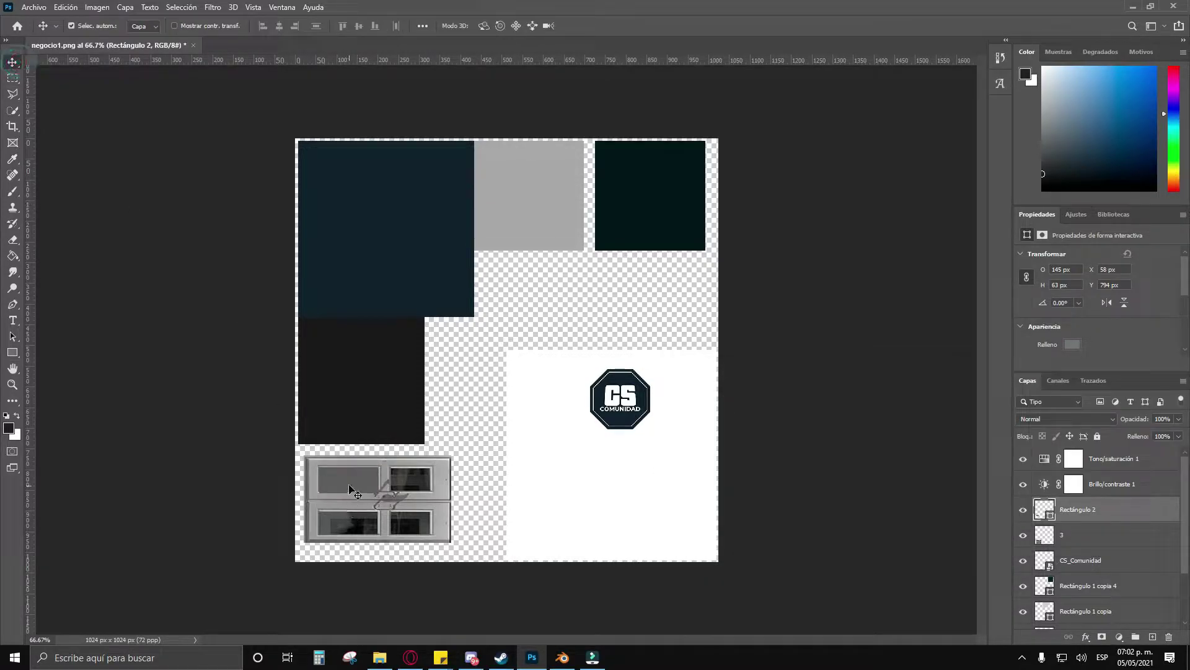
left_click_drag(349, 482, 421, 486)
key("ctrl+t")
key("Return")
key("ctrl")
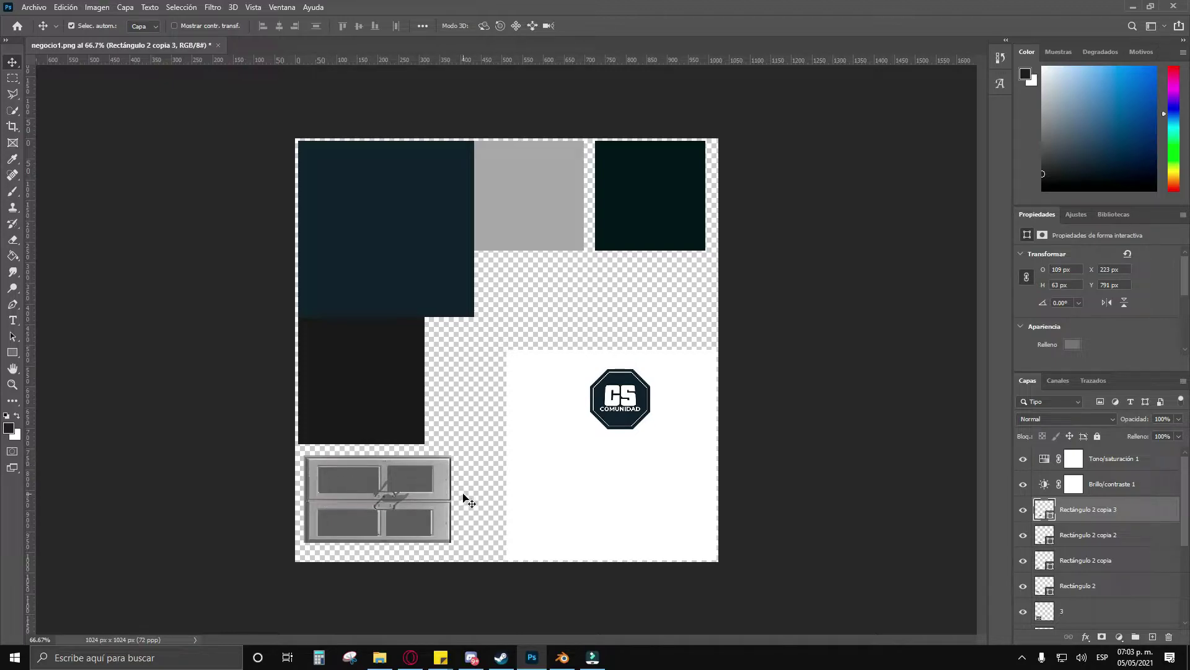
left_click(416, 519)
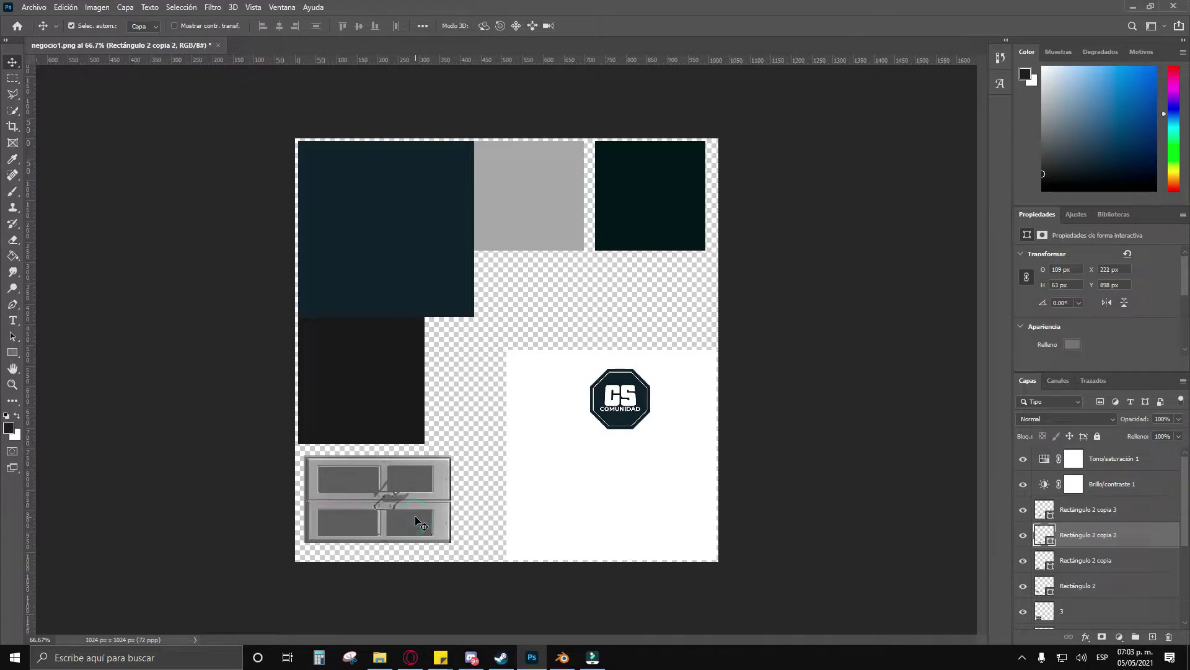
left_click(460, 419)
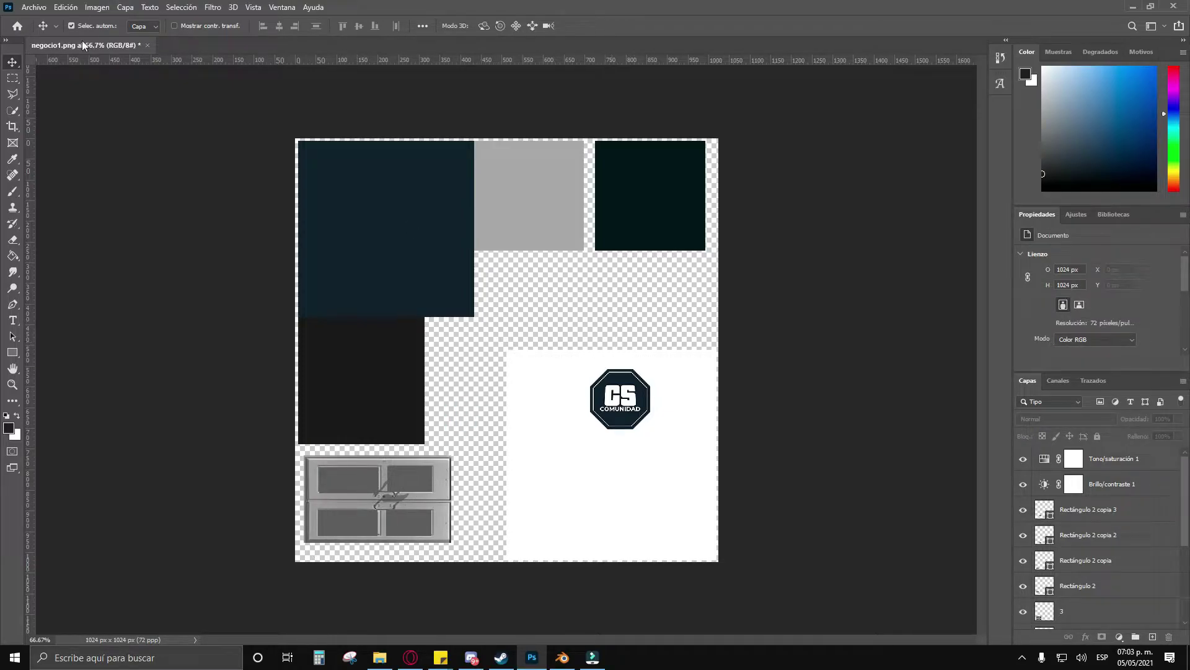
Step: Check the Save As file formats, then cancel without saving
left_click(26, 12)
left_click(89, 159)
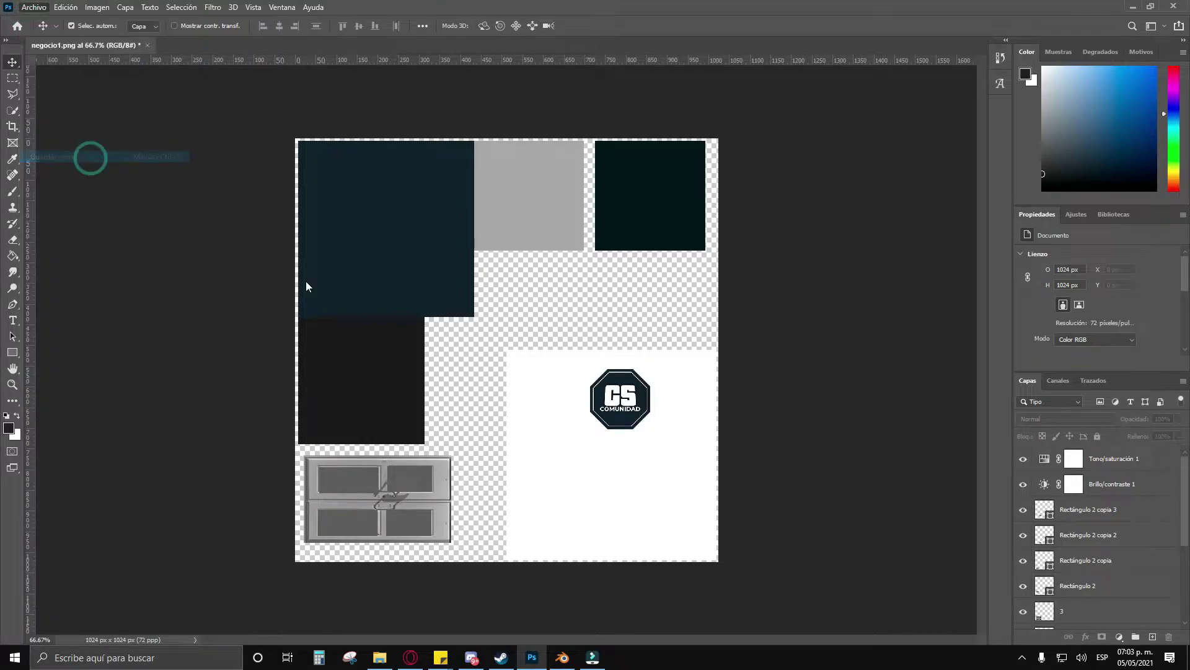
left_click(583, 362)
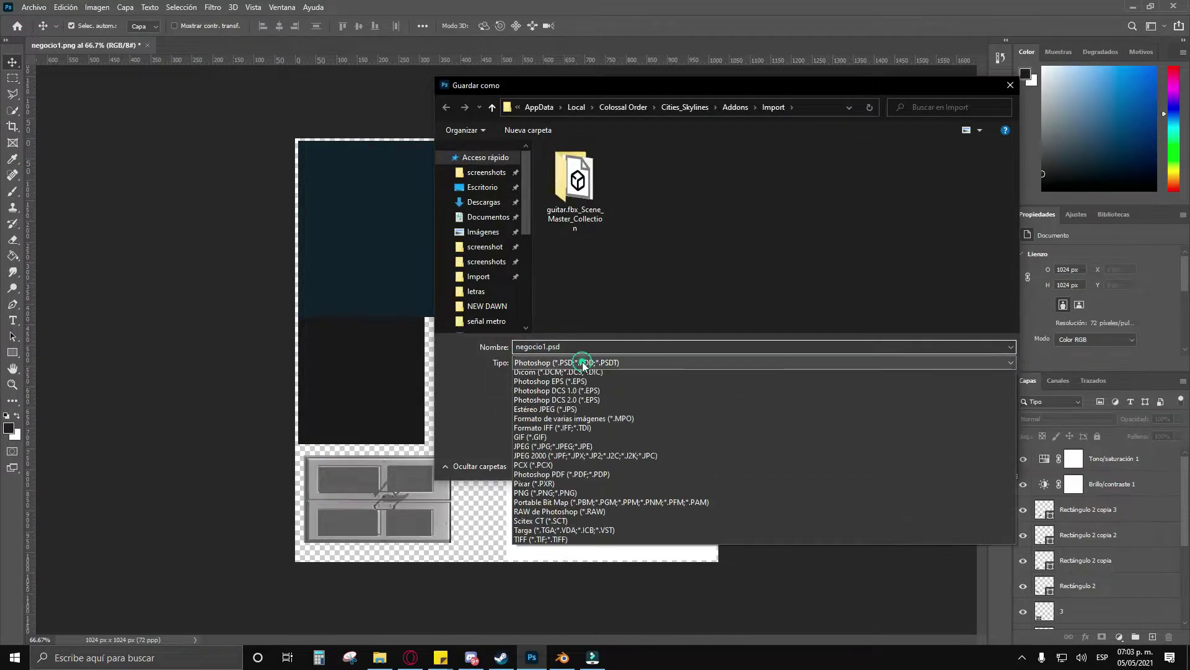
key("Escape")
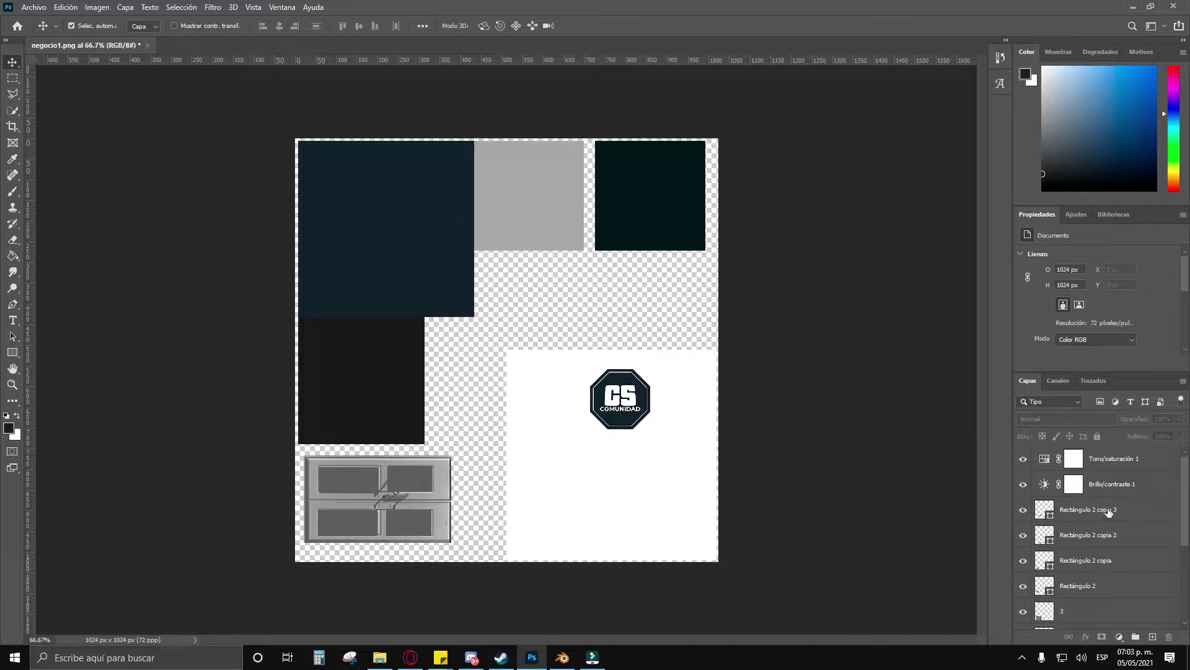
Step: Add a new layer filled with black and move it beneath the grey pane rectangles
left_click(1109, 509)
left_click(1152, 636)
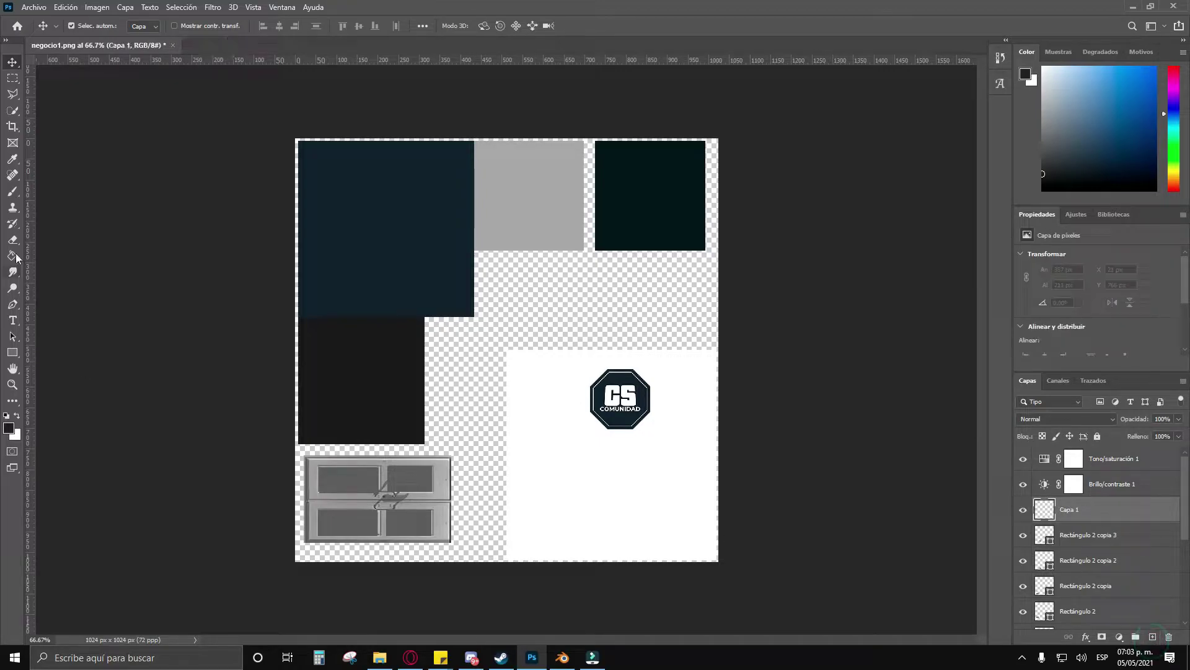
left_click(12, 255)
left_click(9, 427)
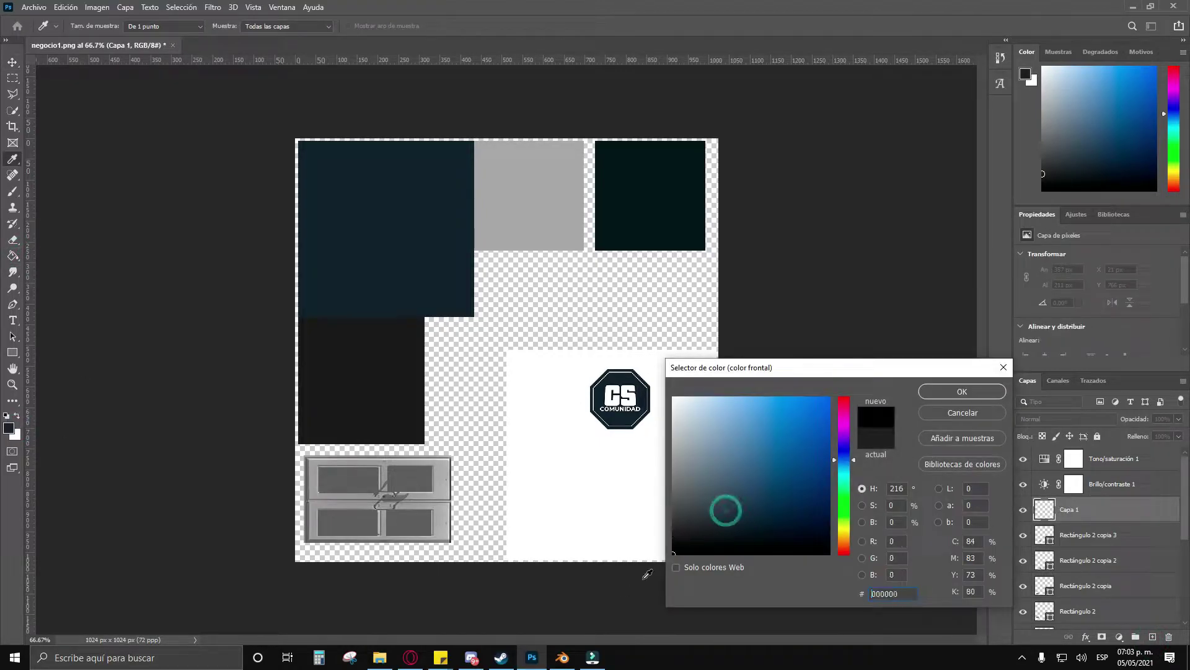
left_click(961, 392)
left_click(620, 321)
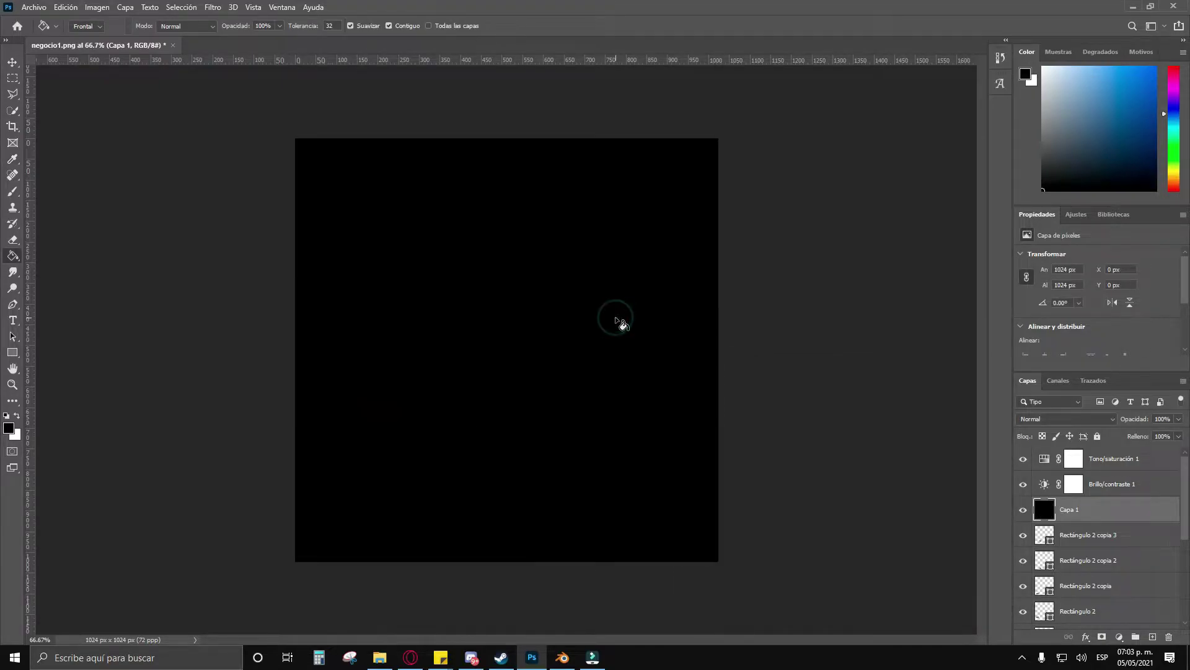
scroll("down", 3)
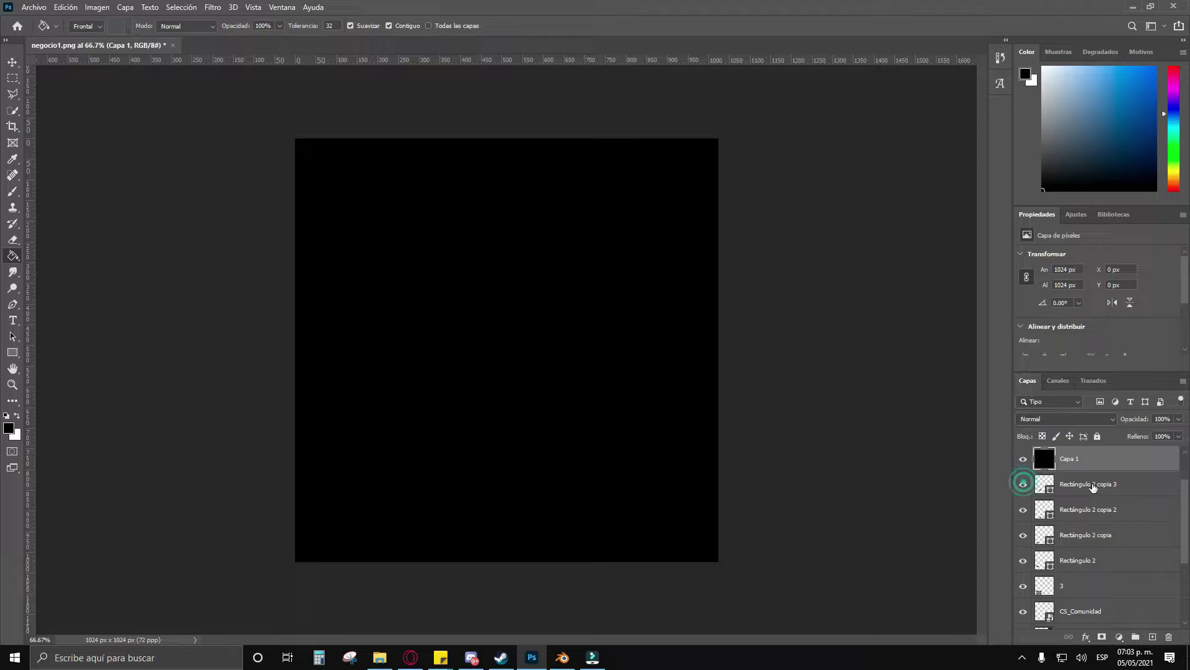
left_click_drag(1089, 458, 1074, 568)
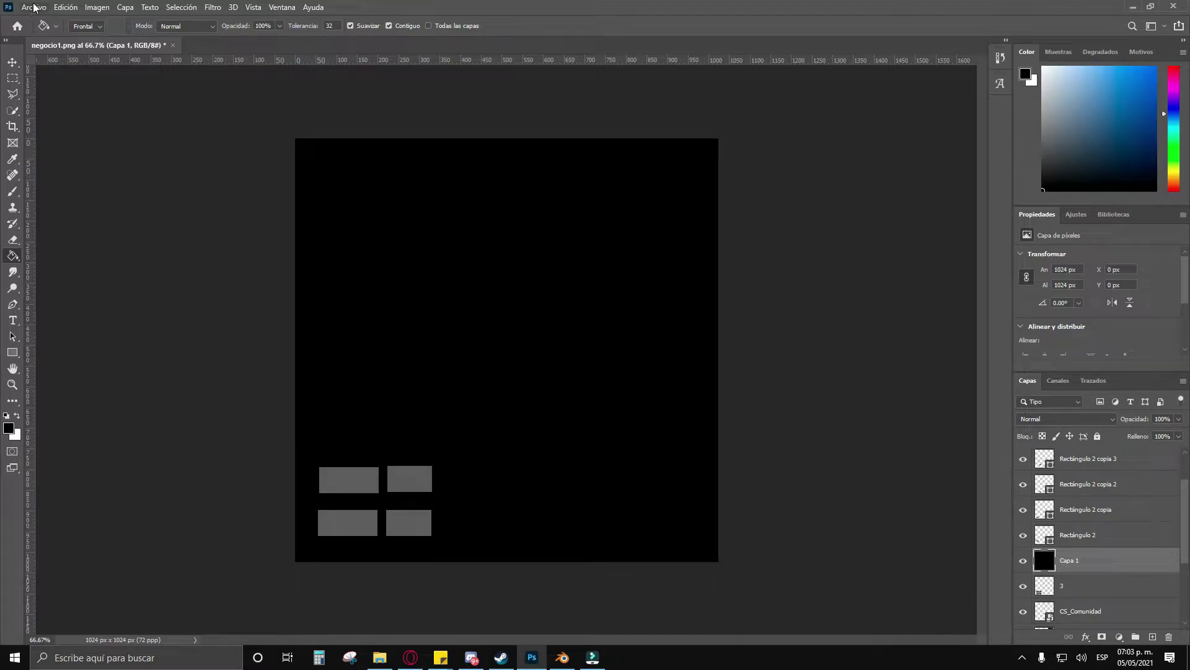
Step: Save the image as the PNG file negocio2_i.png
left_click(34, 7)
left_click(311, 239)
key("ctrl+shift+s")
left_click(571, 365)
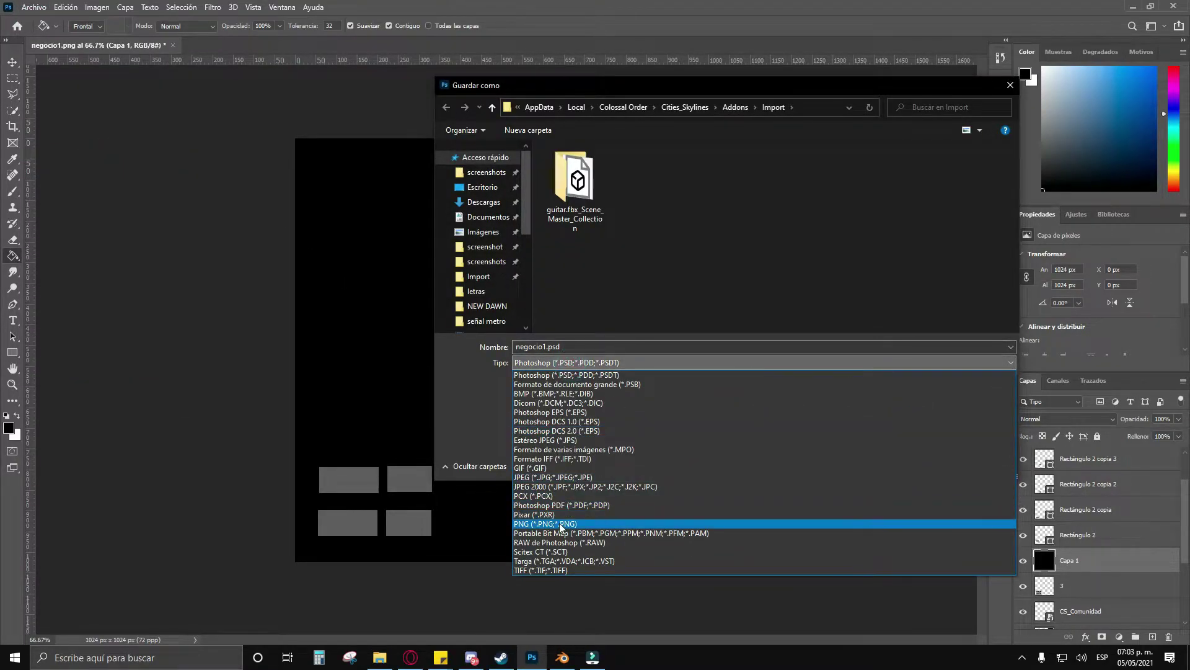
left_click(561, 524)
left_click(543, 346)
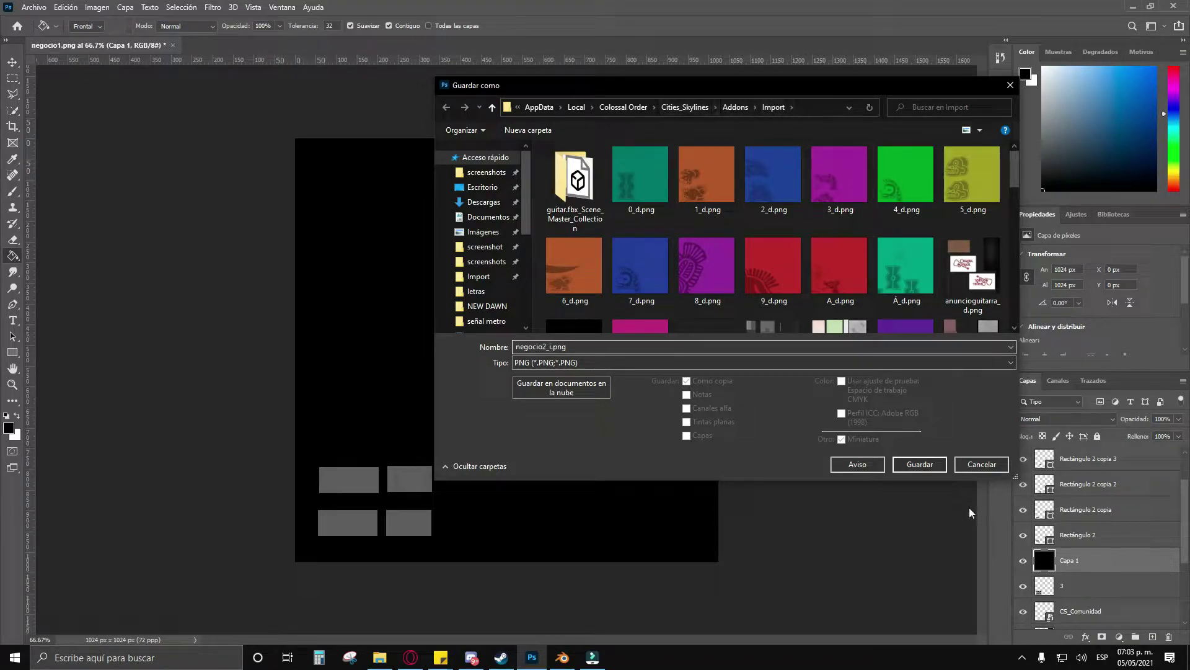
left_click(924, 467)
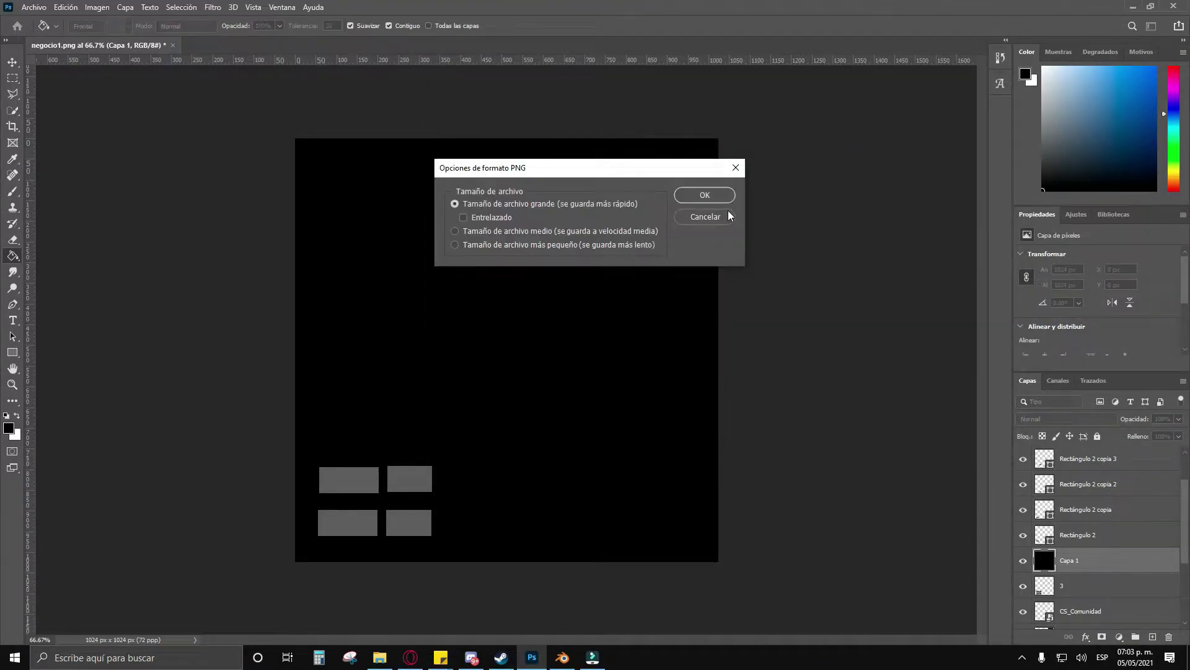
left_click(716, 195)
Step: In Blender, load negocio2_d.png from the Import folder as the building's base colour texture
left_click(564, 659)
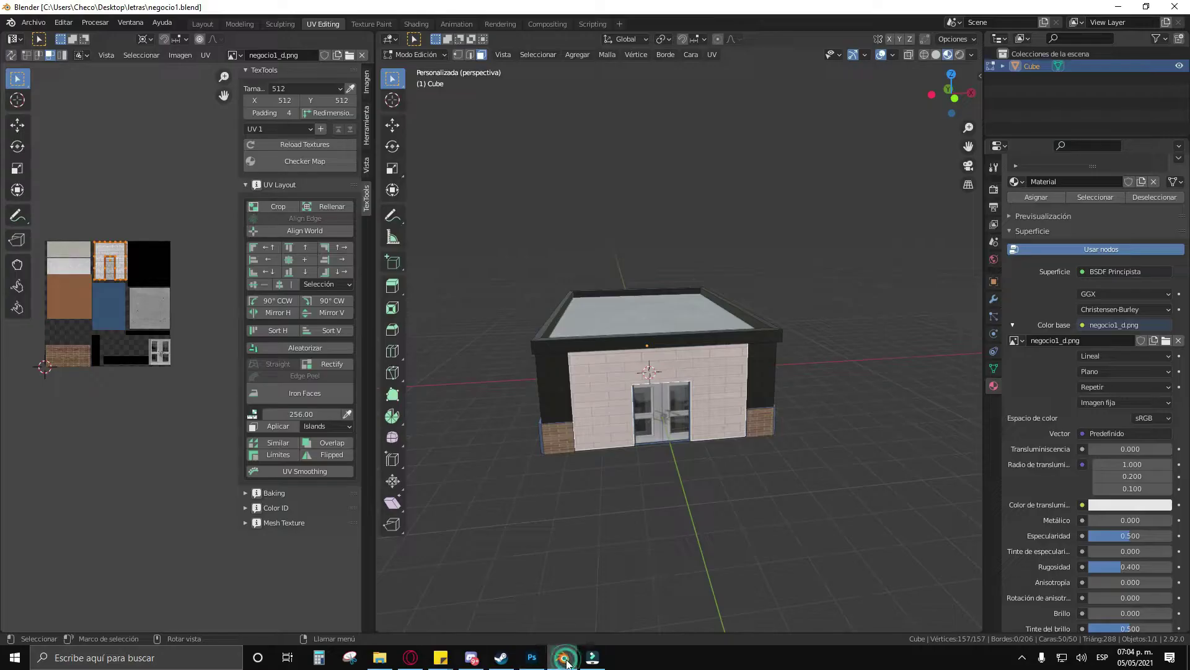
left_click(1166, 341)
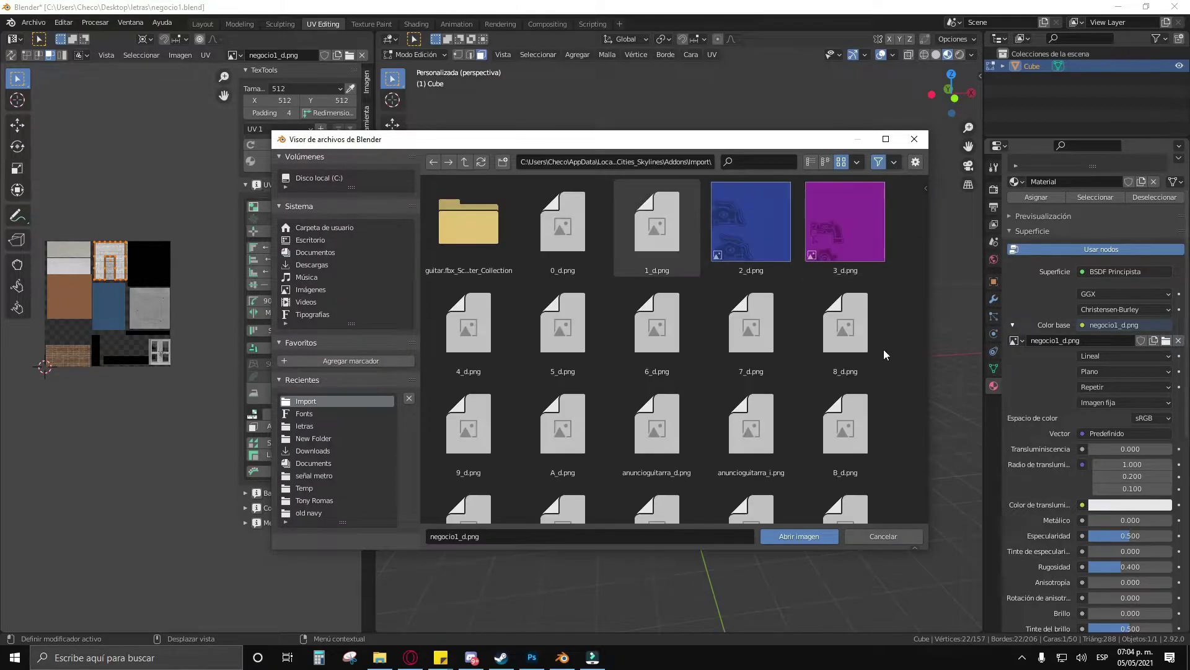
scroll("down", 3)
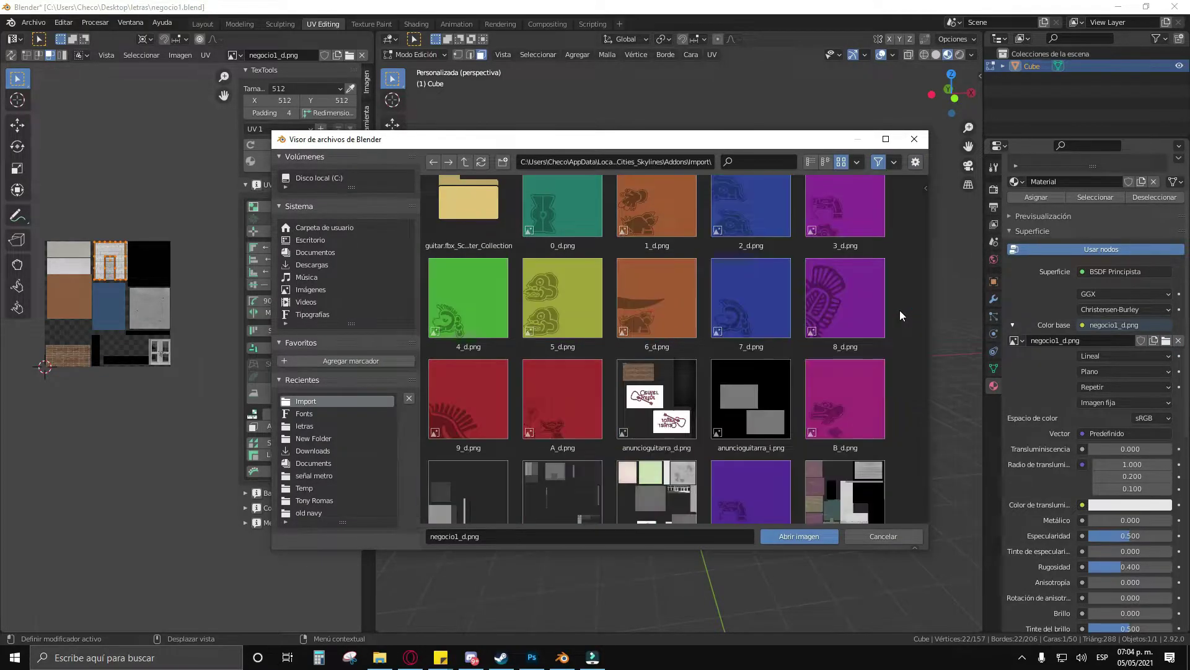
scroll("down", 3)
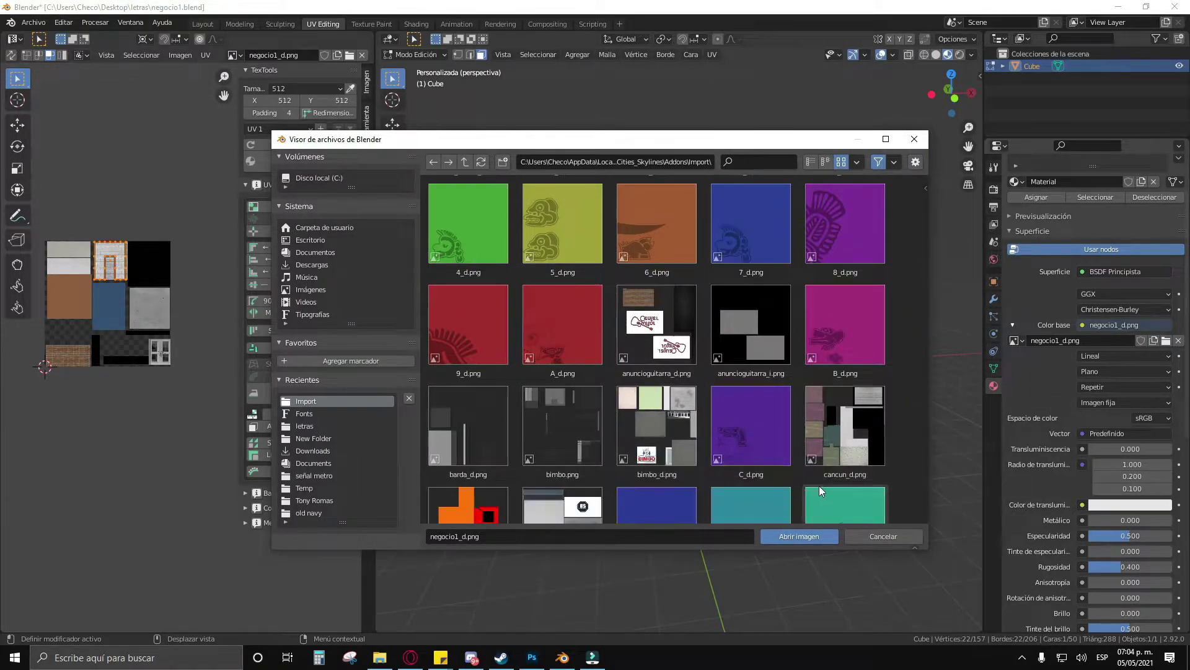
scroll("down", 3)
scroll("down", 3)
scroll("down", 3)
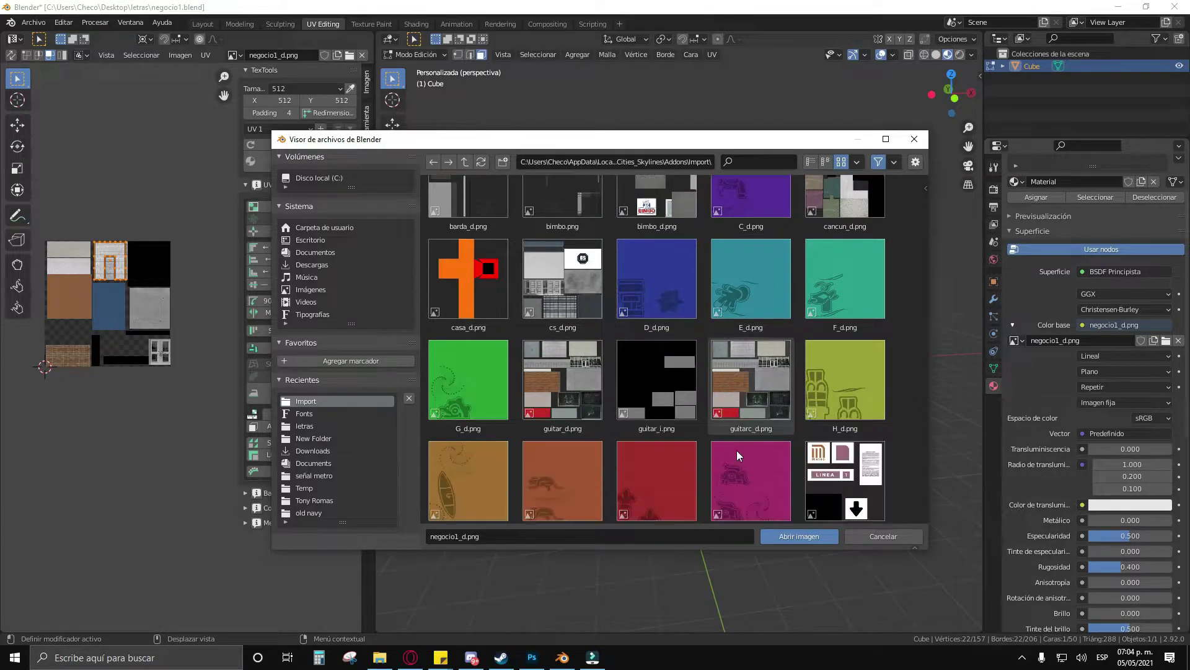
scroll("down", 3)
scroll("down", 3)
scroll("down", 3)
scroll("up", 3)
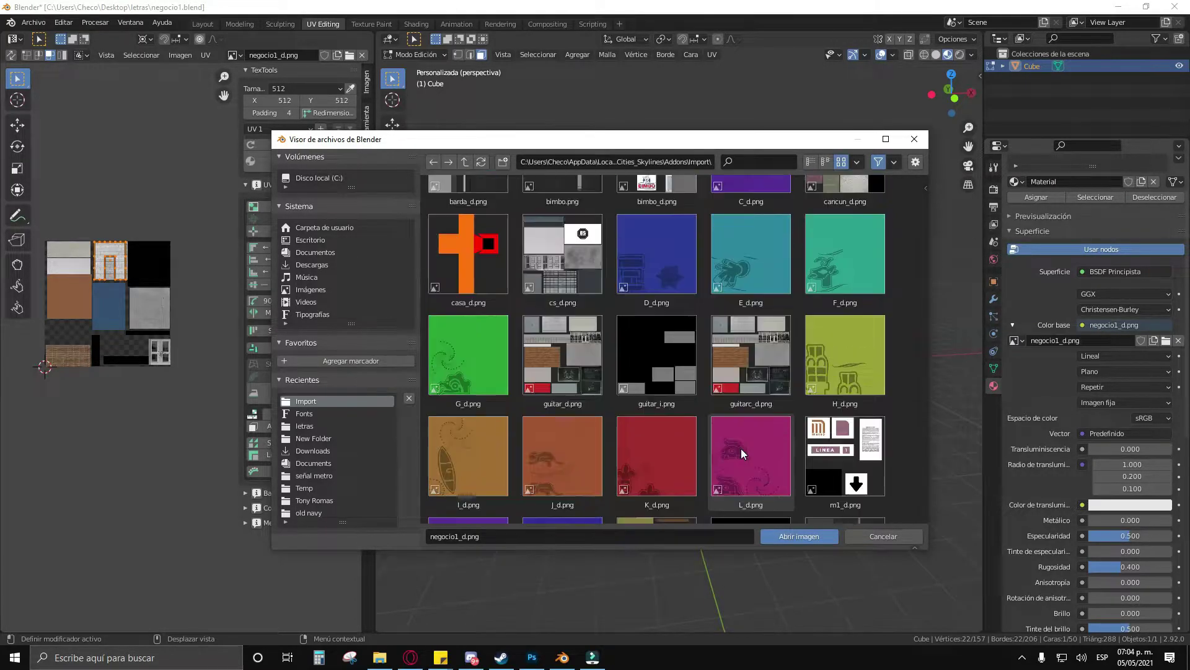
scroll("down", 3)
scroll("down", 3)
scroll("down", 3)
scroll("down", 3)
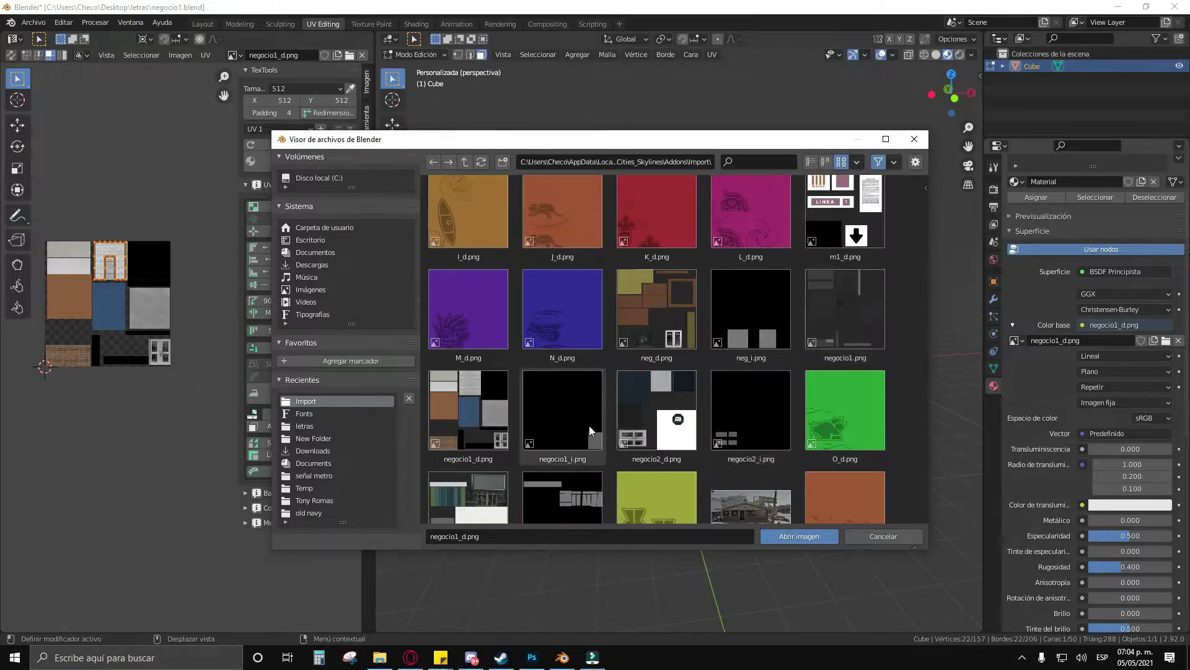
left_click(645, 405)
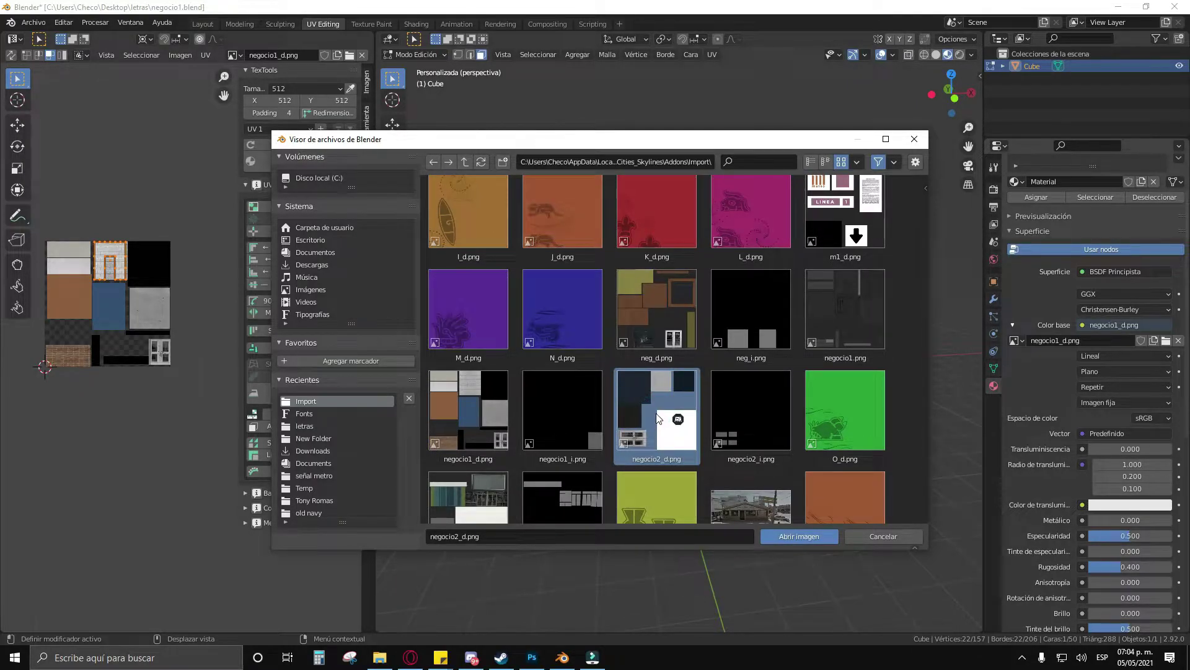
double_click(658, 418)
left_click(676, 475)
left_click_drag(676, 476, 642, 388)
Step: Select the front wall face and move and scale its UV island over the logo area
left_click(595, 363)
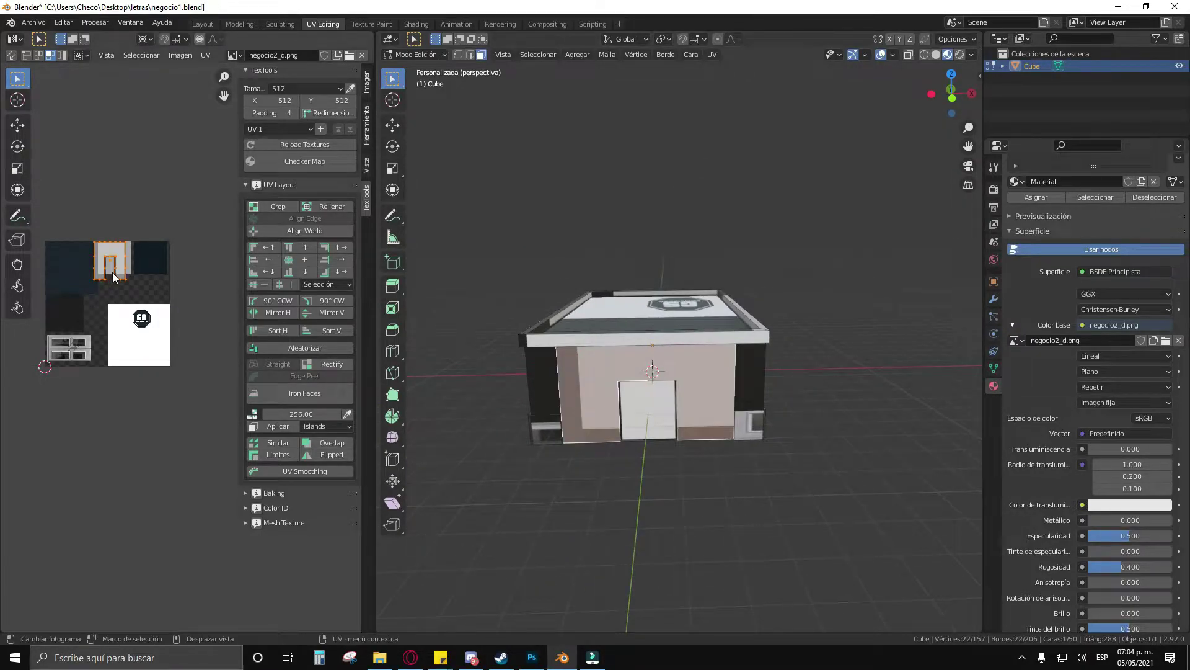
key("g")
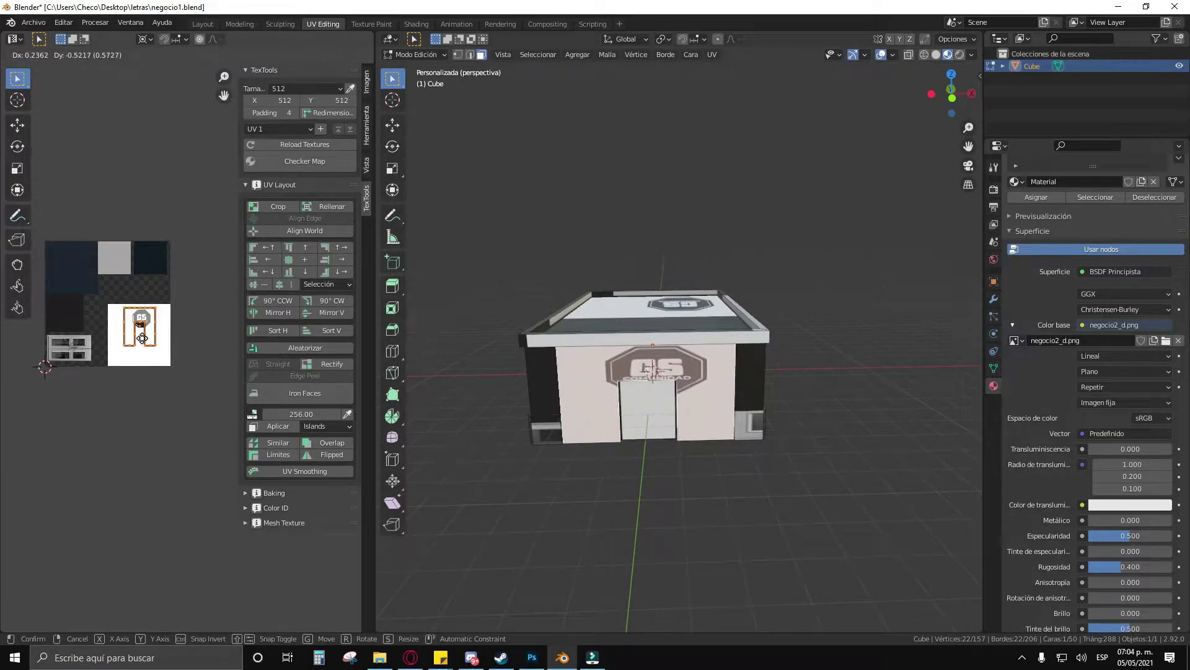
left_click(142, 338)
key("s")
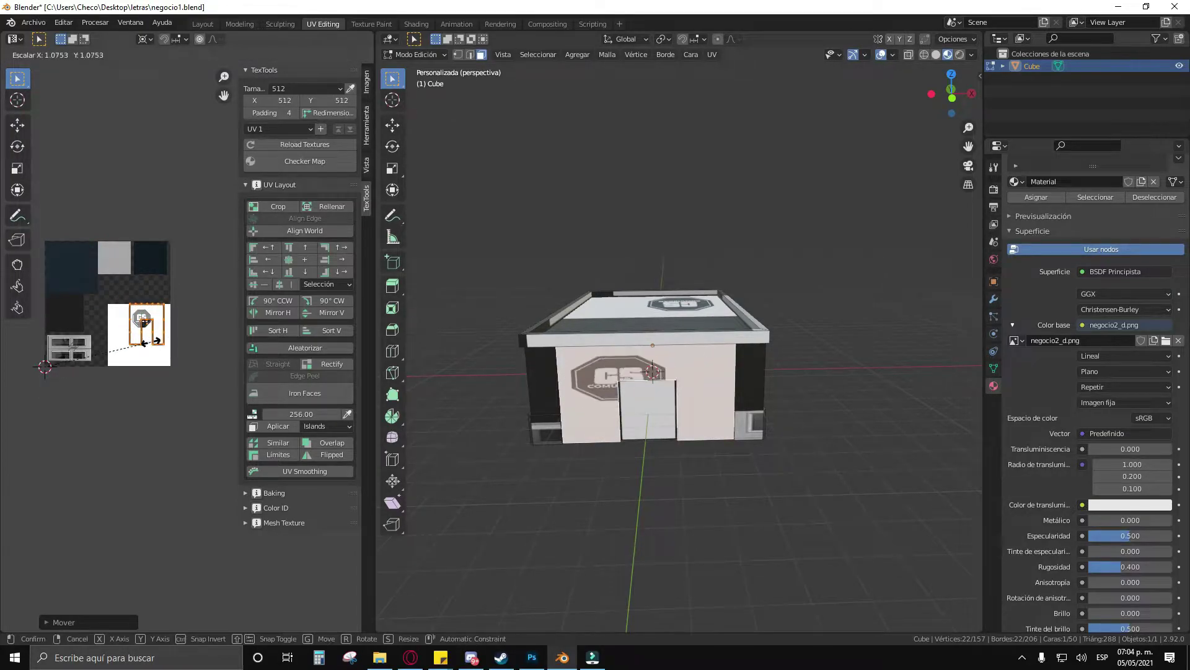
left_click(159, 347)
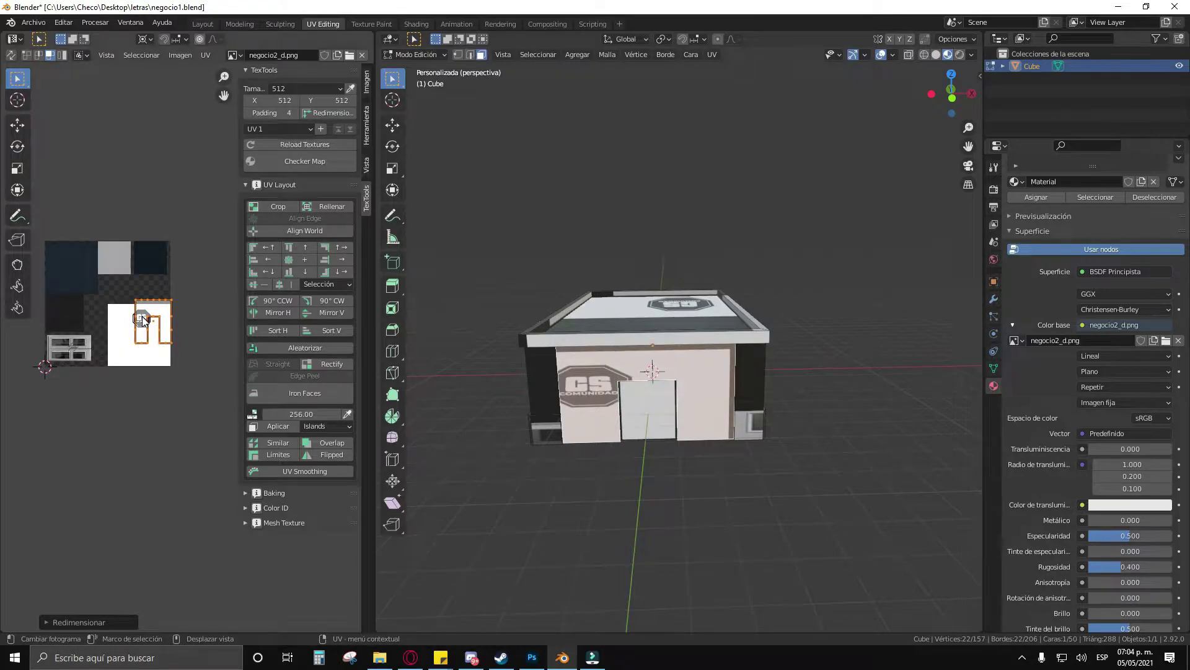
left_click(142, 327)
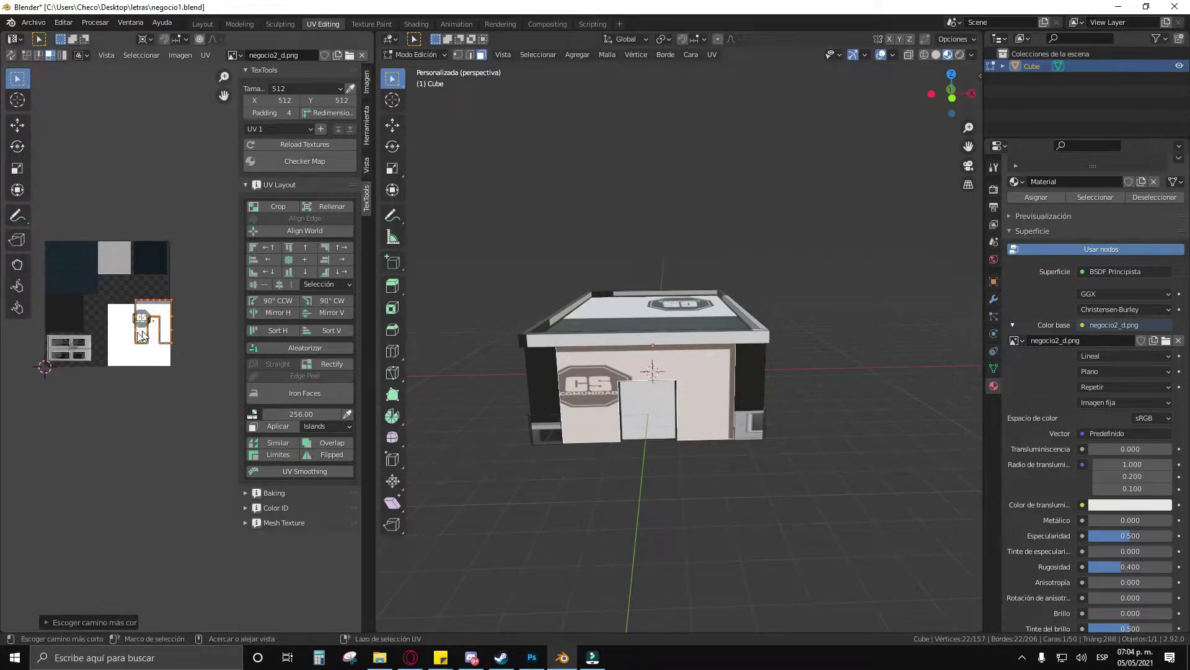
left_click(18, 99)
left_click(148, 335)
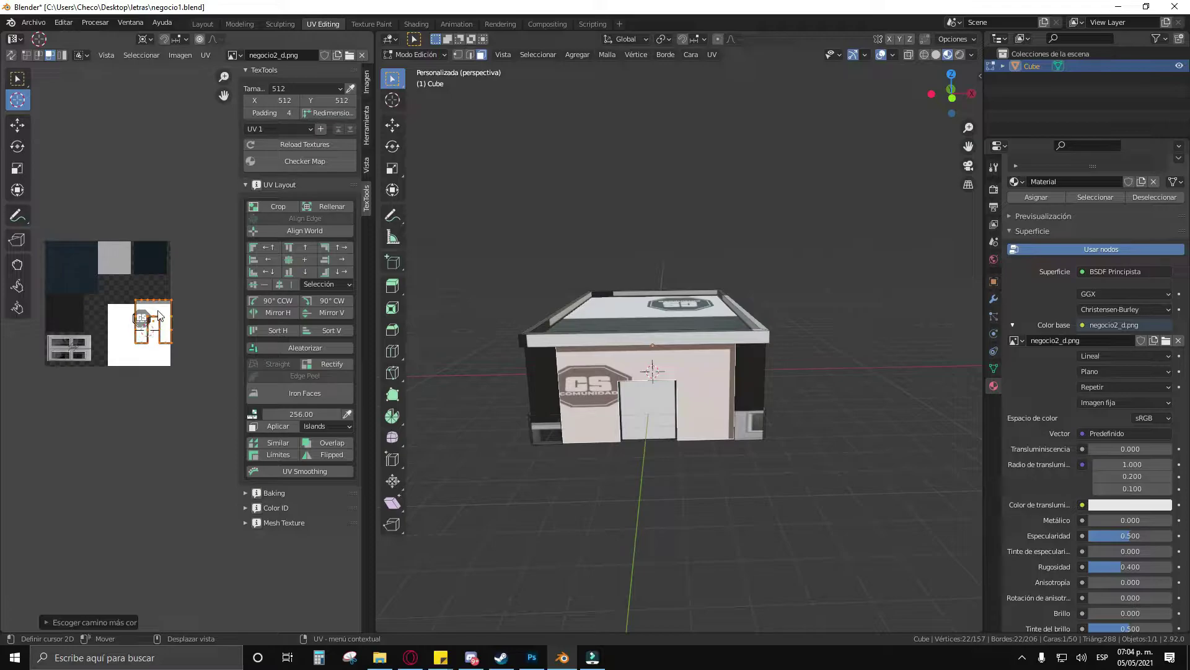
key("s")
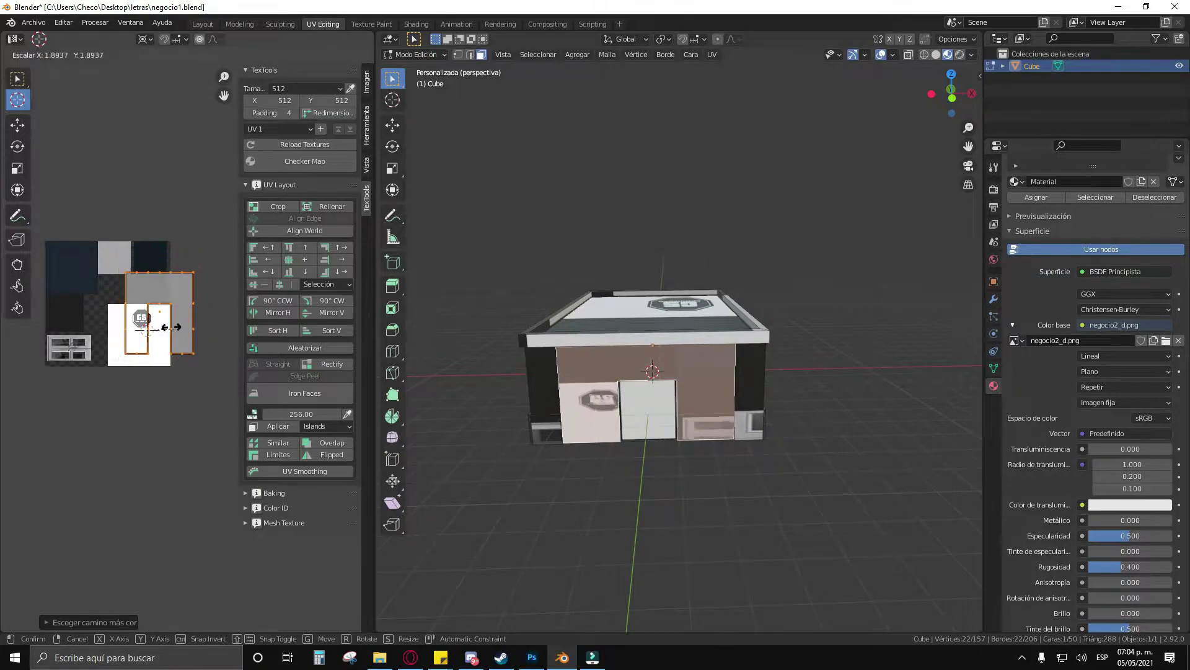
left_click(167, 328)
key("g")
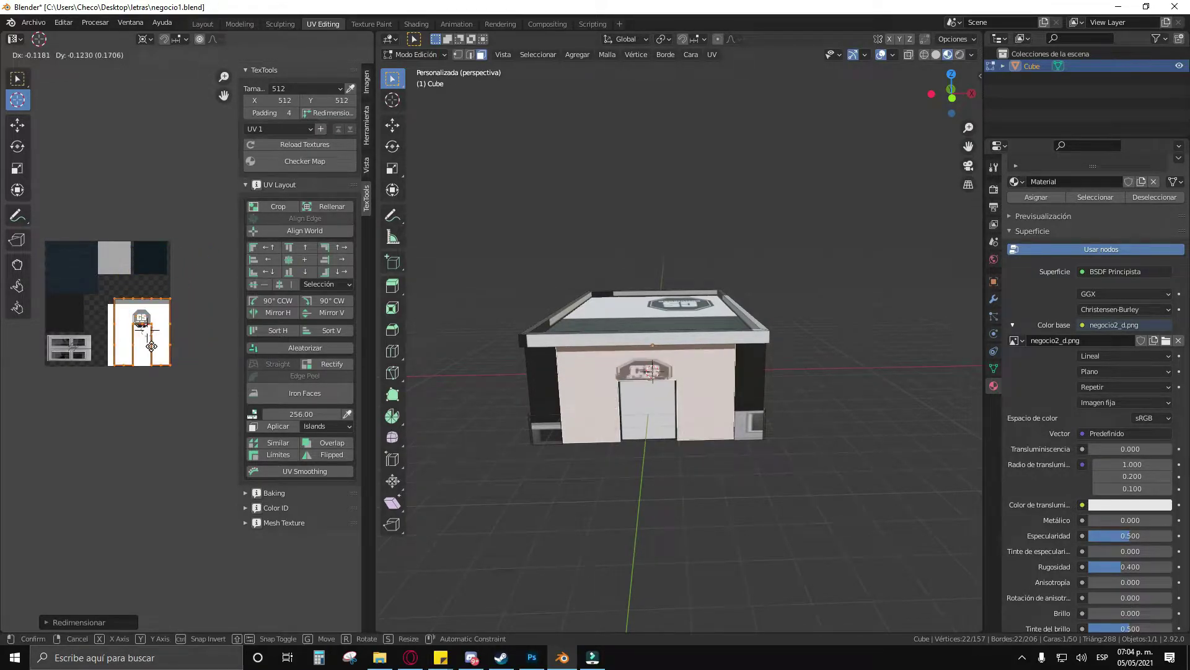
left_click(151, 341)
key("s")
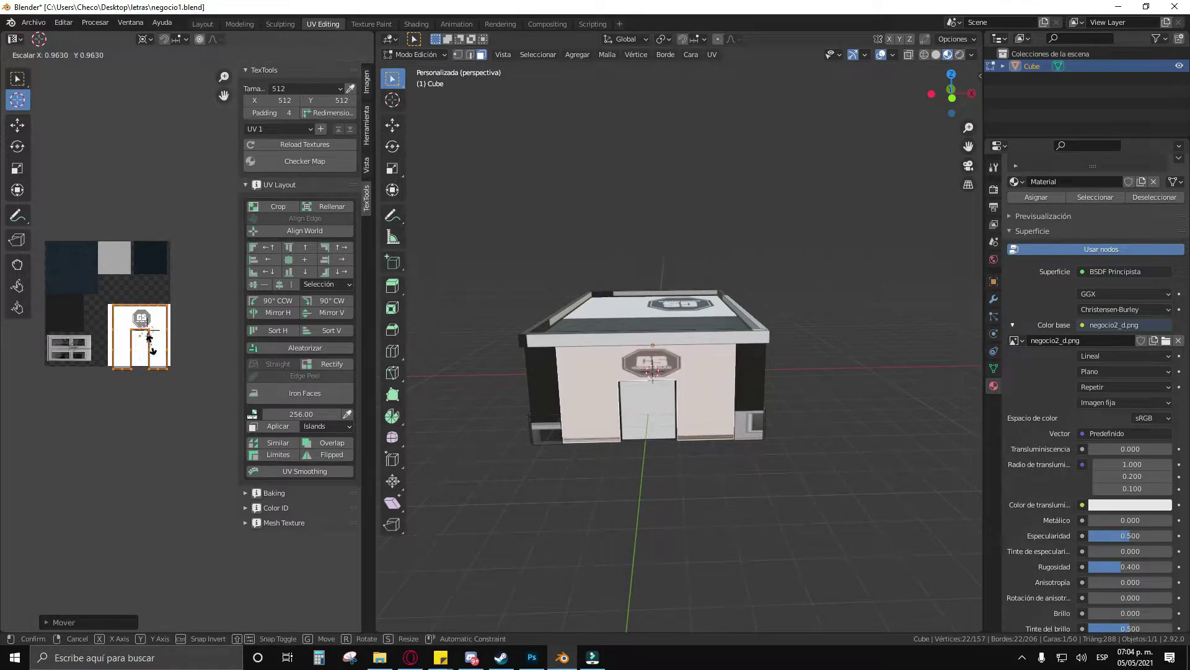
left_click(151, 344)
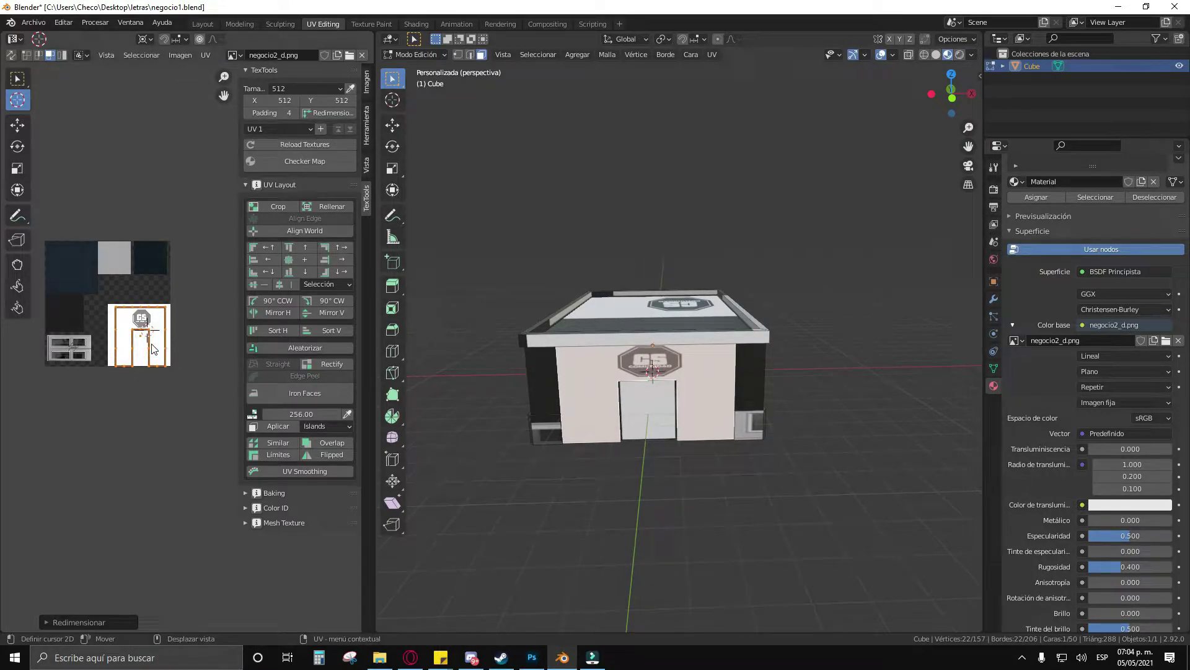
Step: Stretch the front UV island along X and Y, then slide it vertically into place
key("s")
key("x")
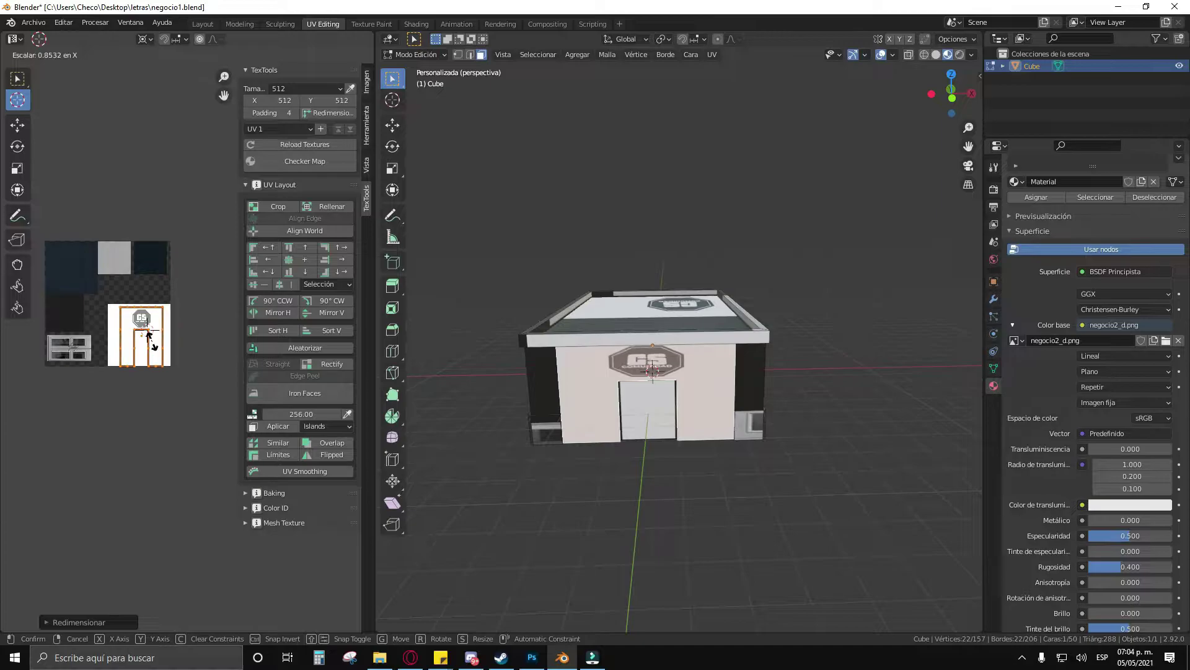
left_click(160, 343)
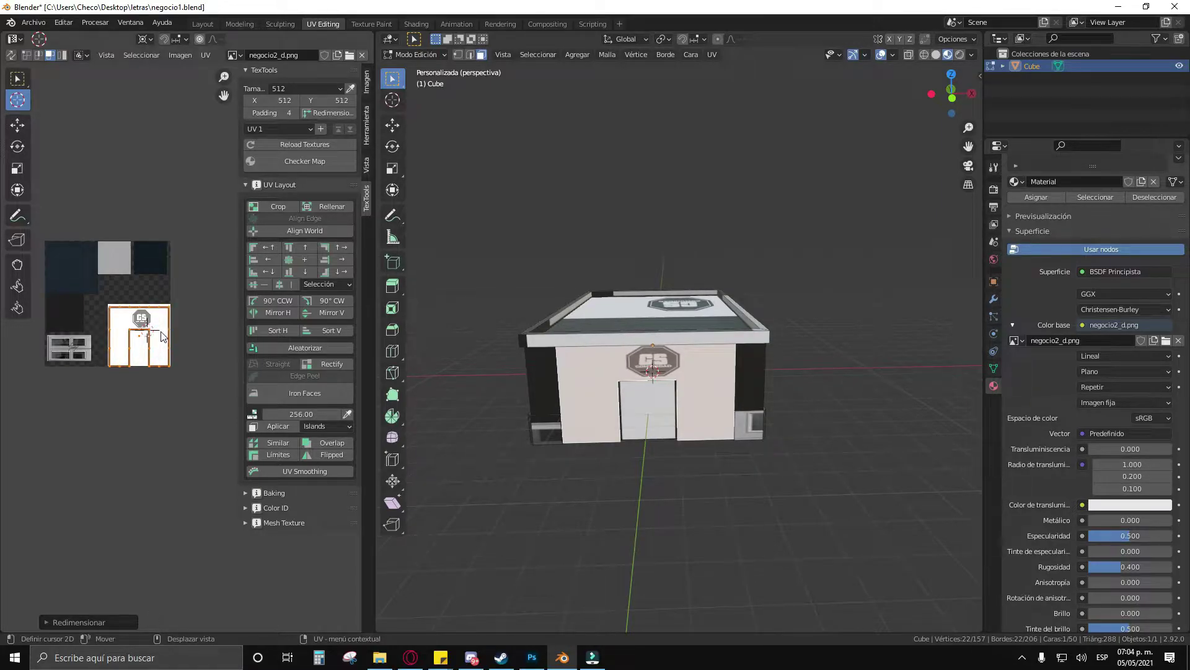
key("s")
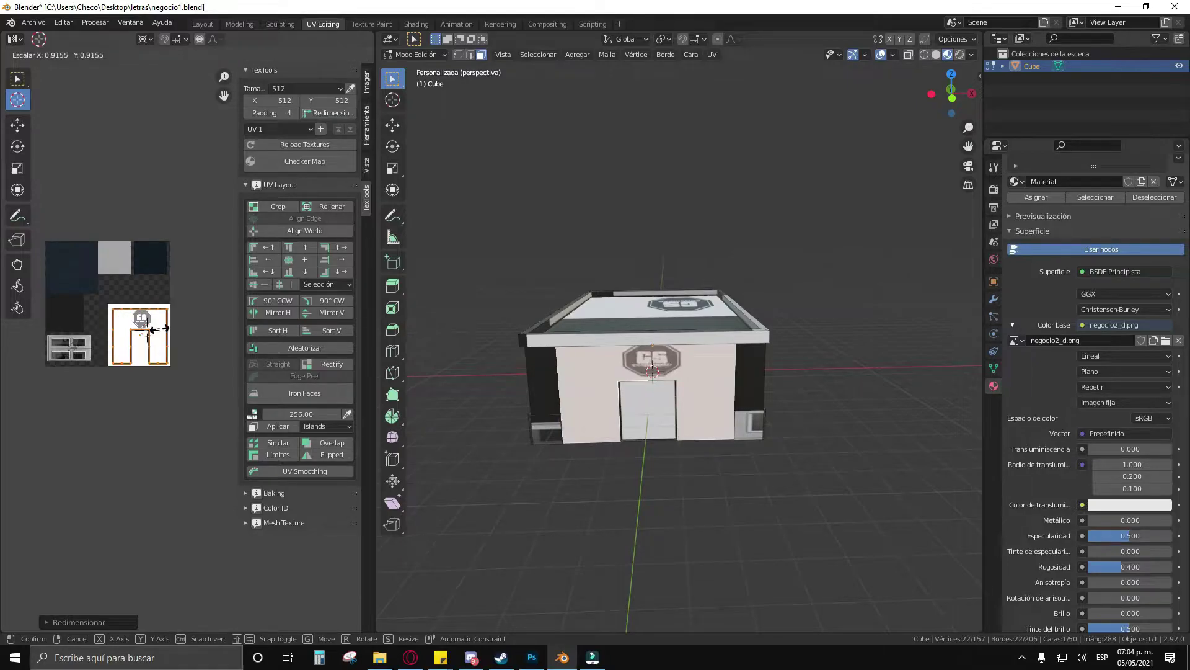
left_click(160, 331)
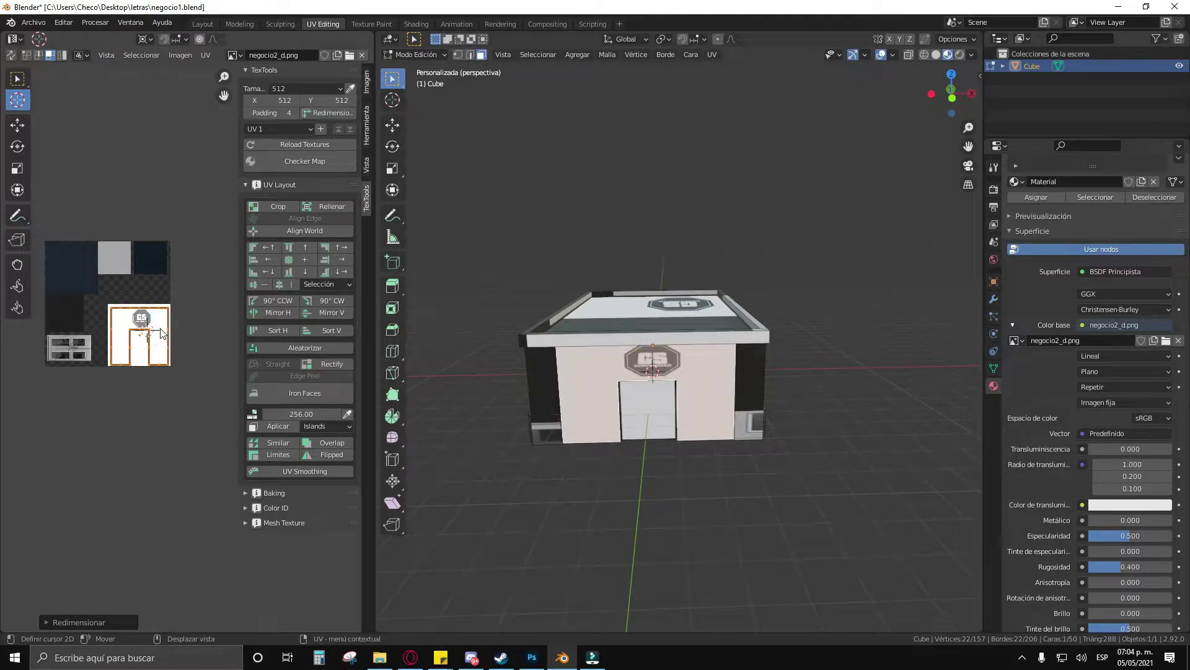
key("s")
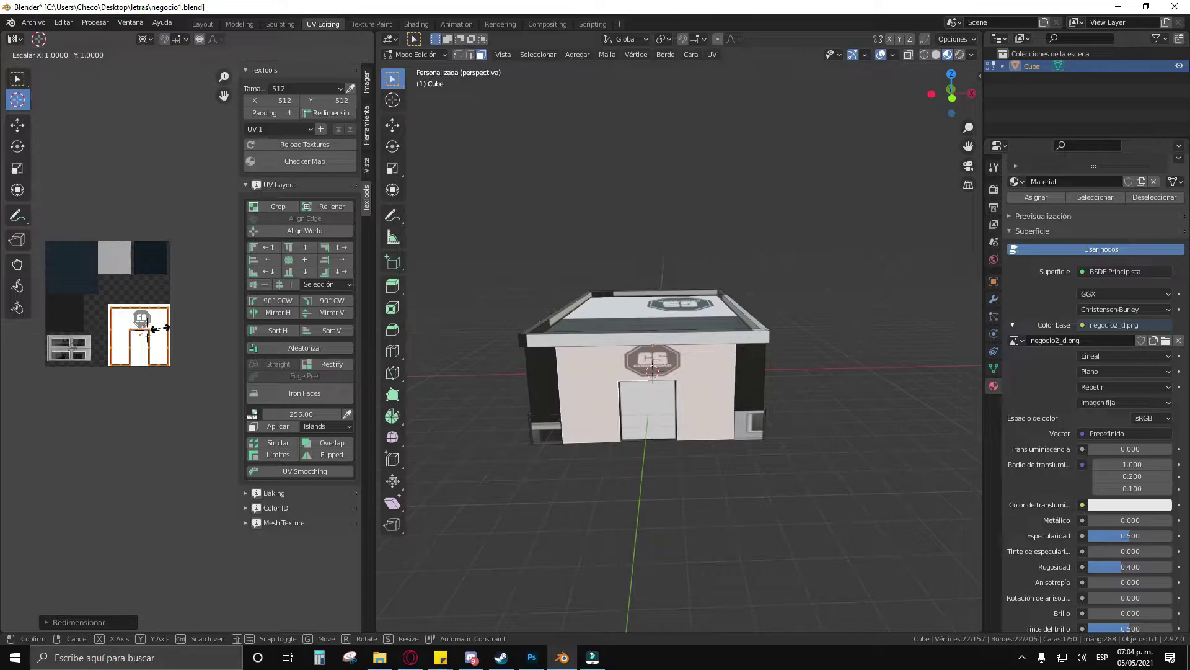
key("y")
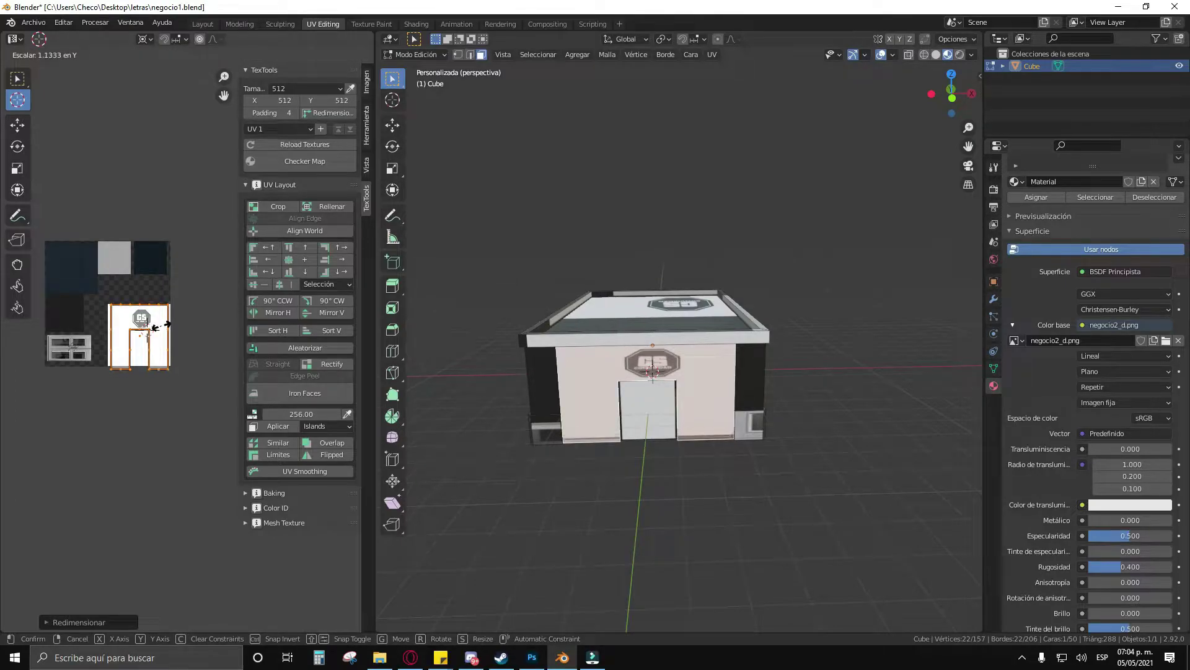
left_click(160, 328)
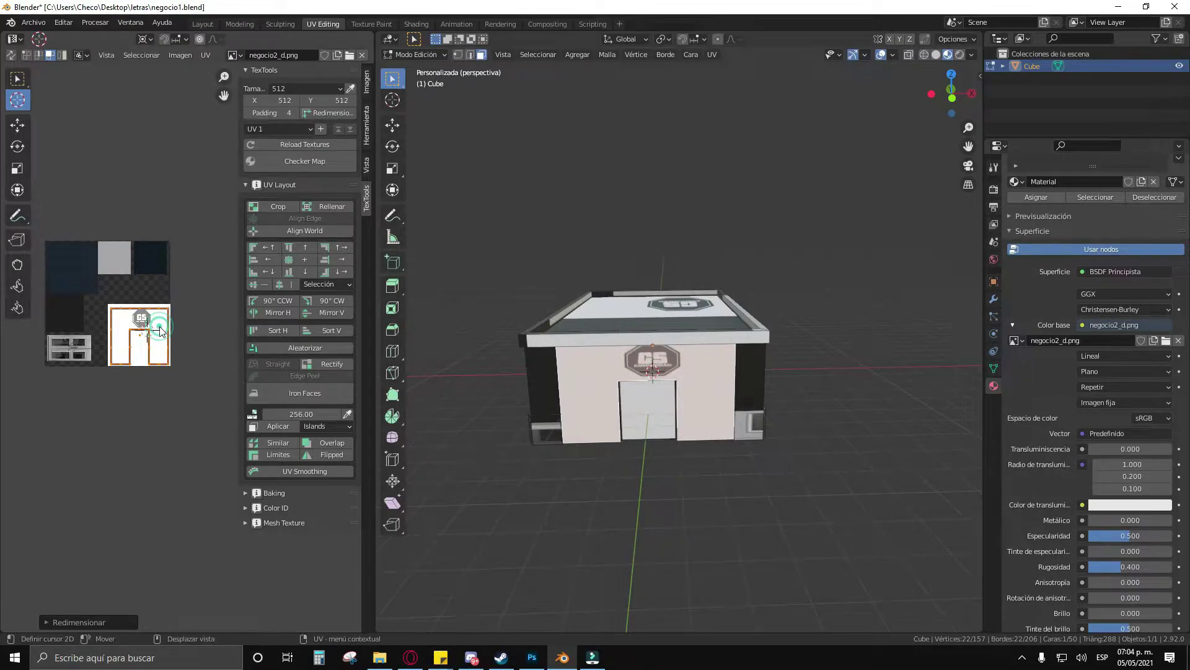
key("g")
key("y")
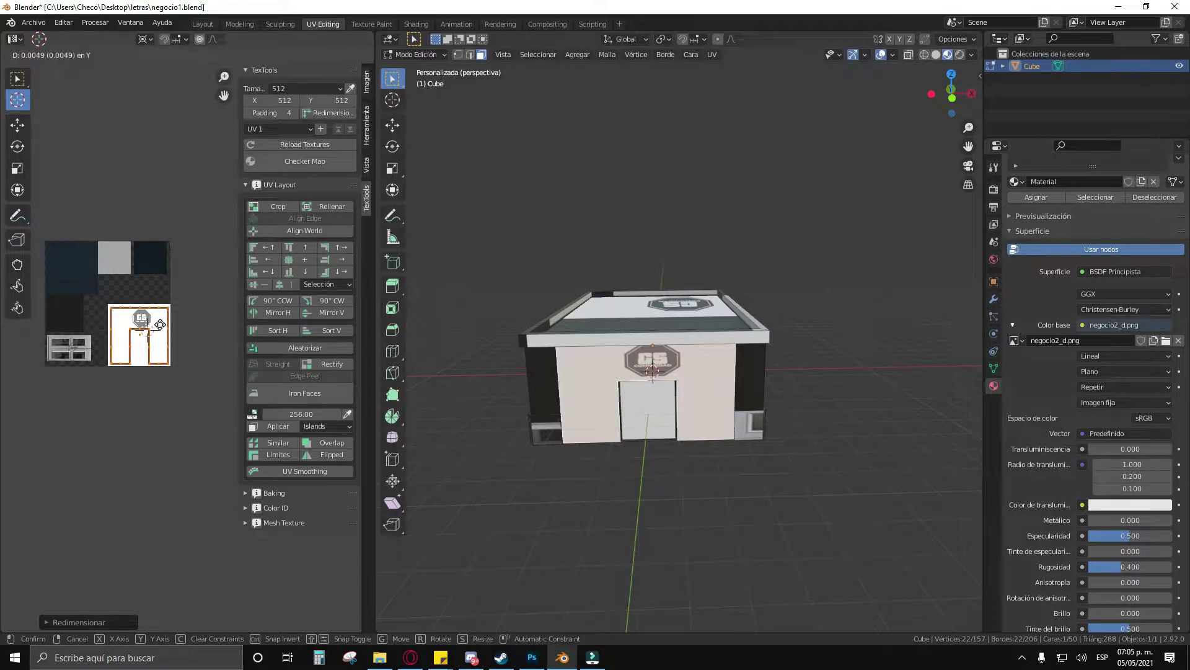
left_click(160, 325)
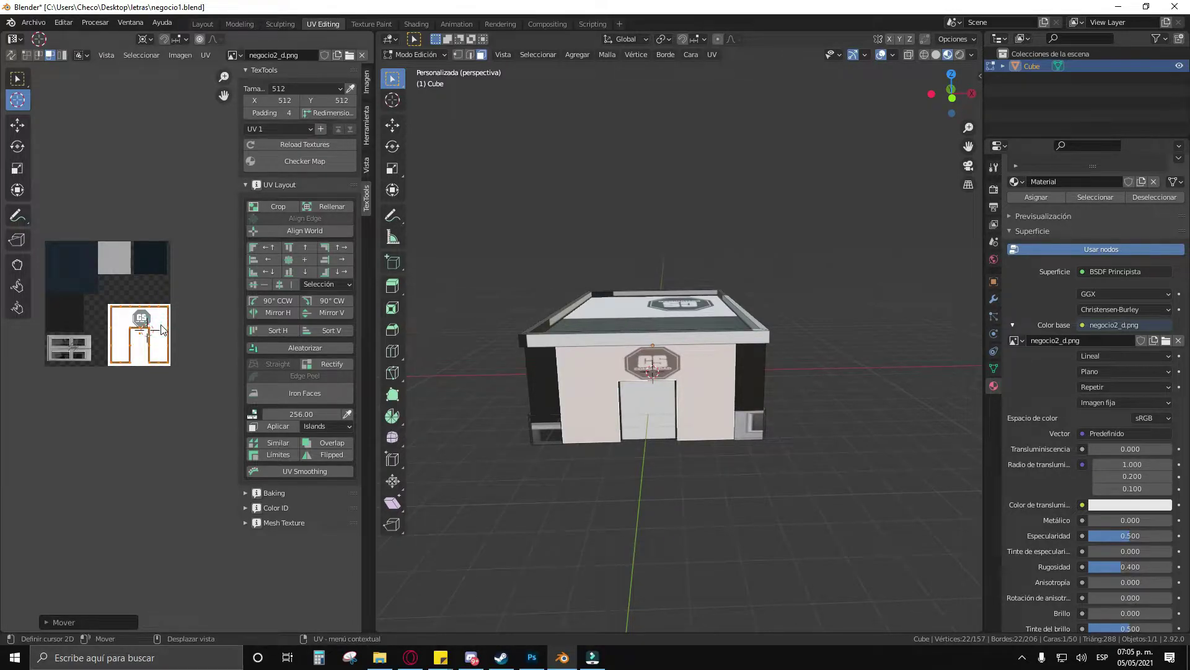
left_click_drag(713, 372, 713, 384)
Step: Shift the front UV island so the CS logo sits centred above the door
scroll("up", 3)
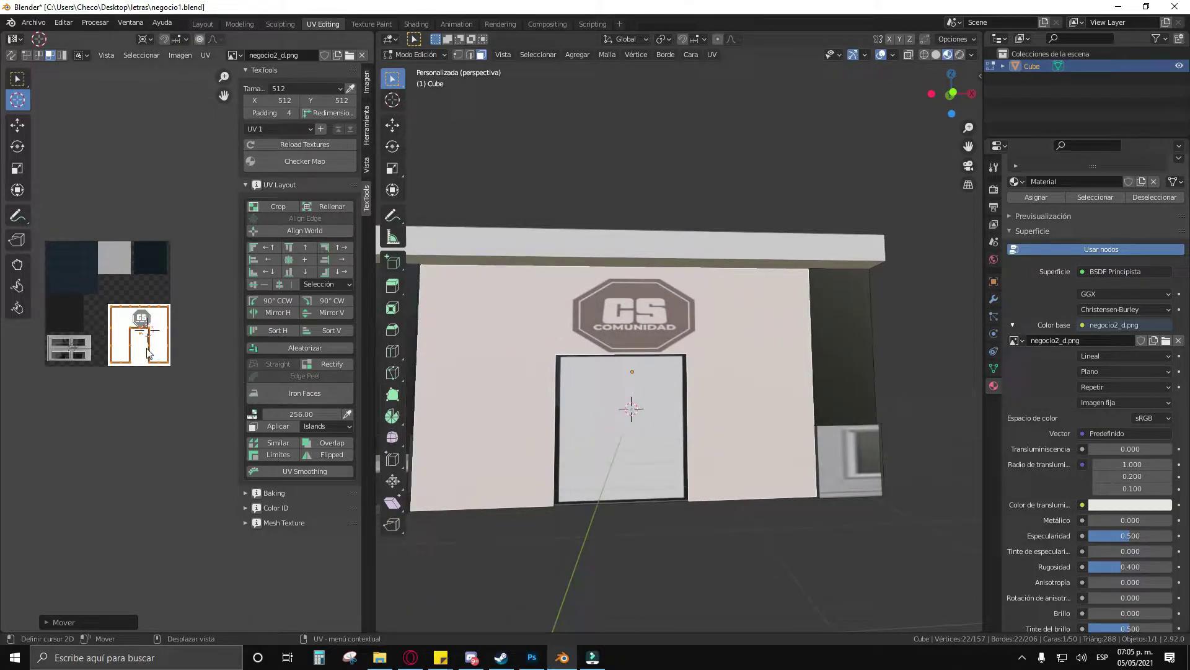
key("g")
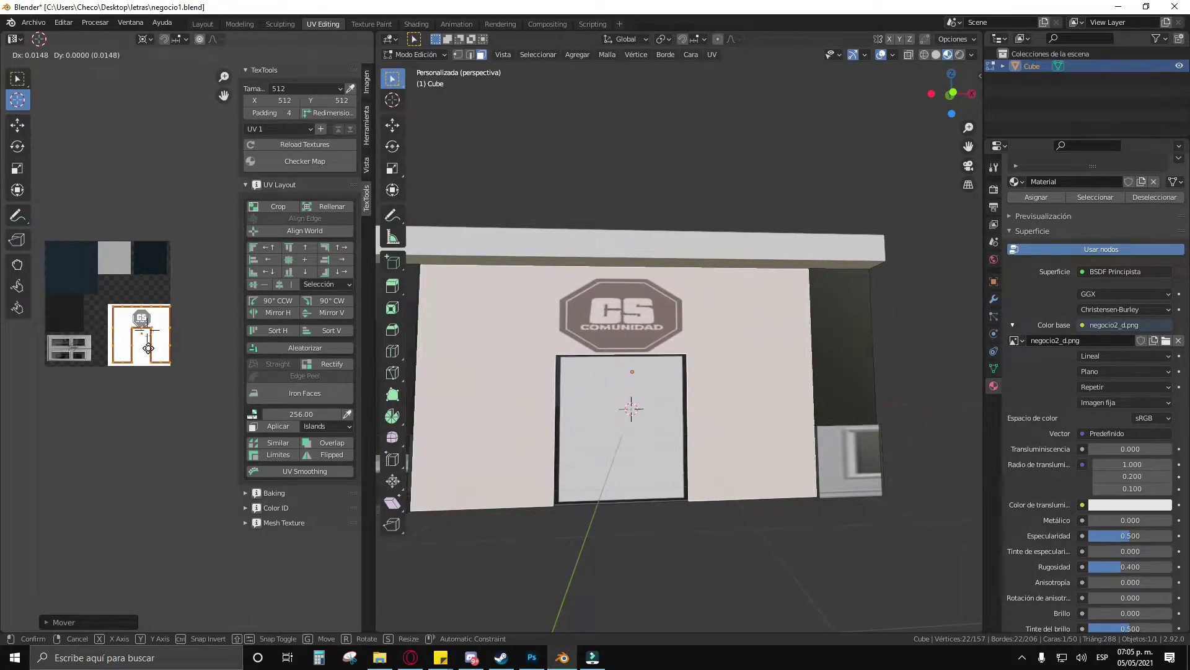
left_click(149, 352)
scroll("down", 3)
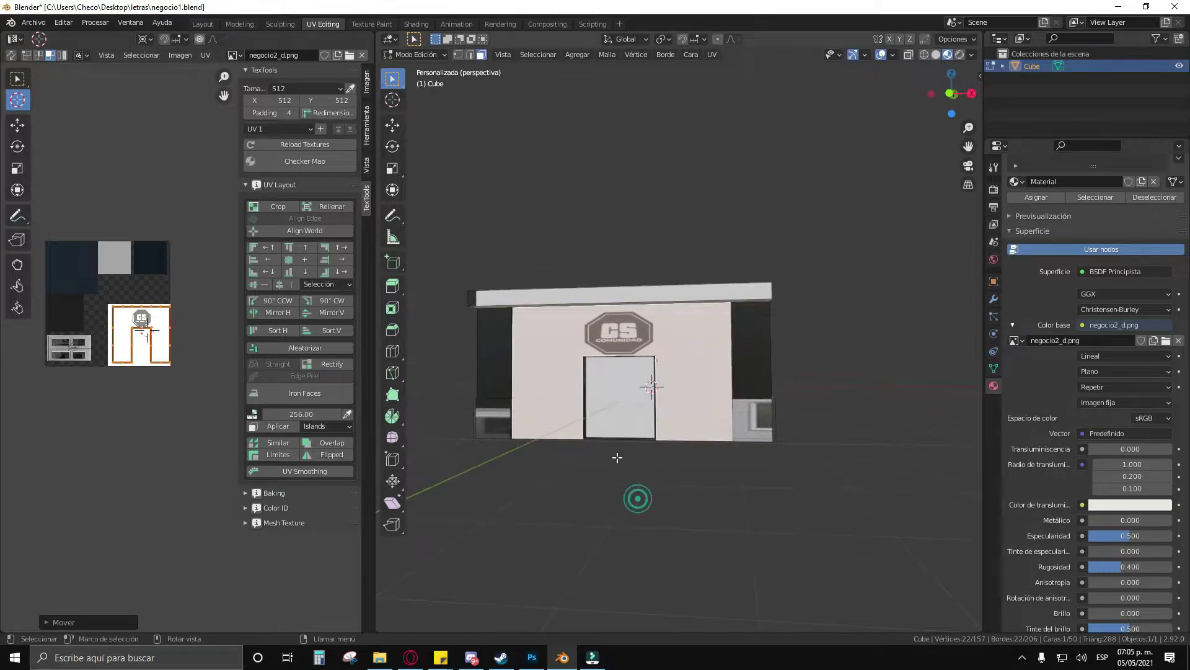
left_click_drag(637, 497, 682, 471)
Step: Select the roof face and move and shrink its UV island onto the dark texture patch
key("alt+a")
left_click_drag(757, 473, 626, 459)
left_click(598, 338)
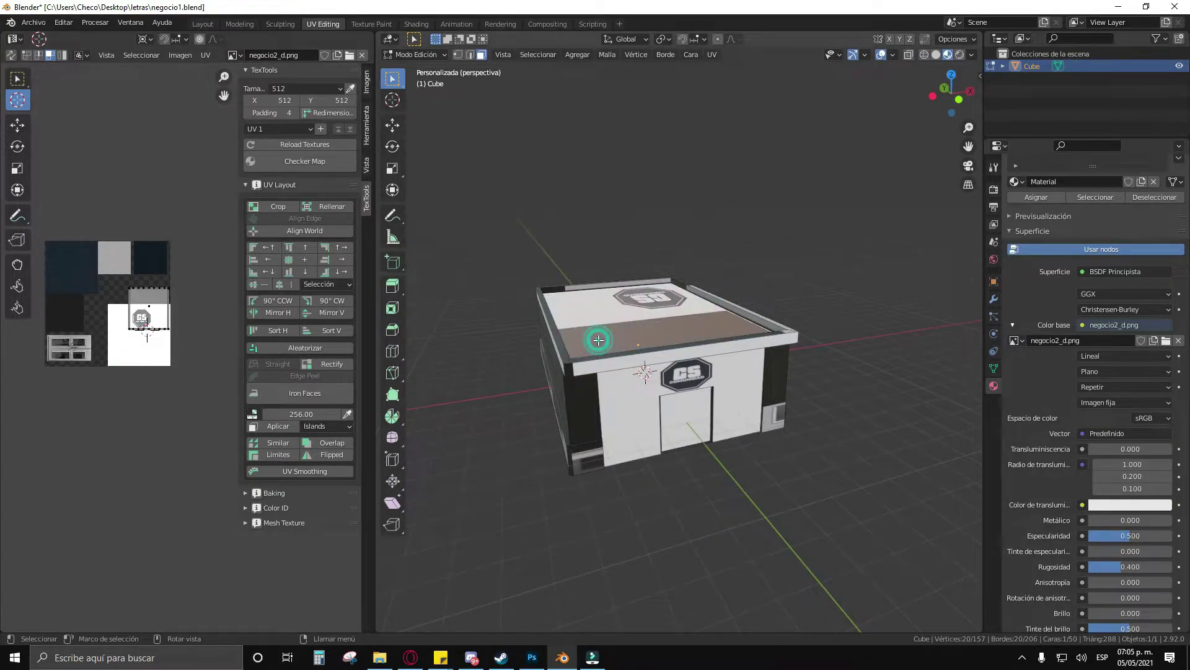
left_click_drag(171, 346, 179, 355)
key("g")
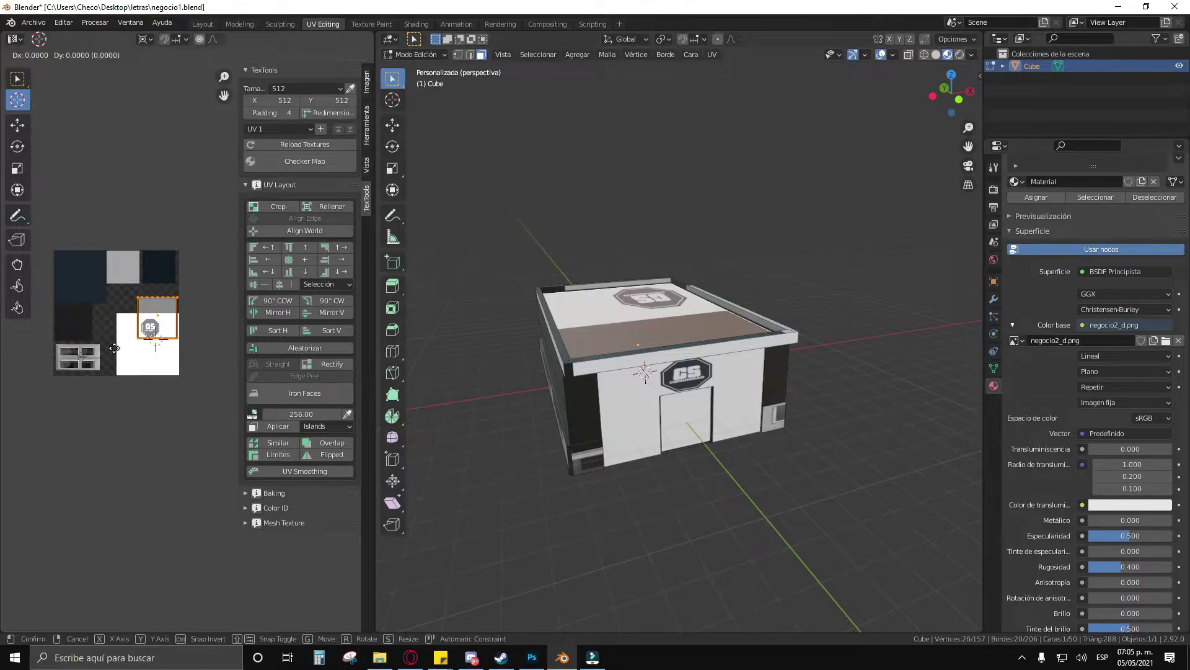
left_click(96, 352)
key("s")
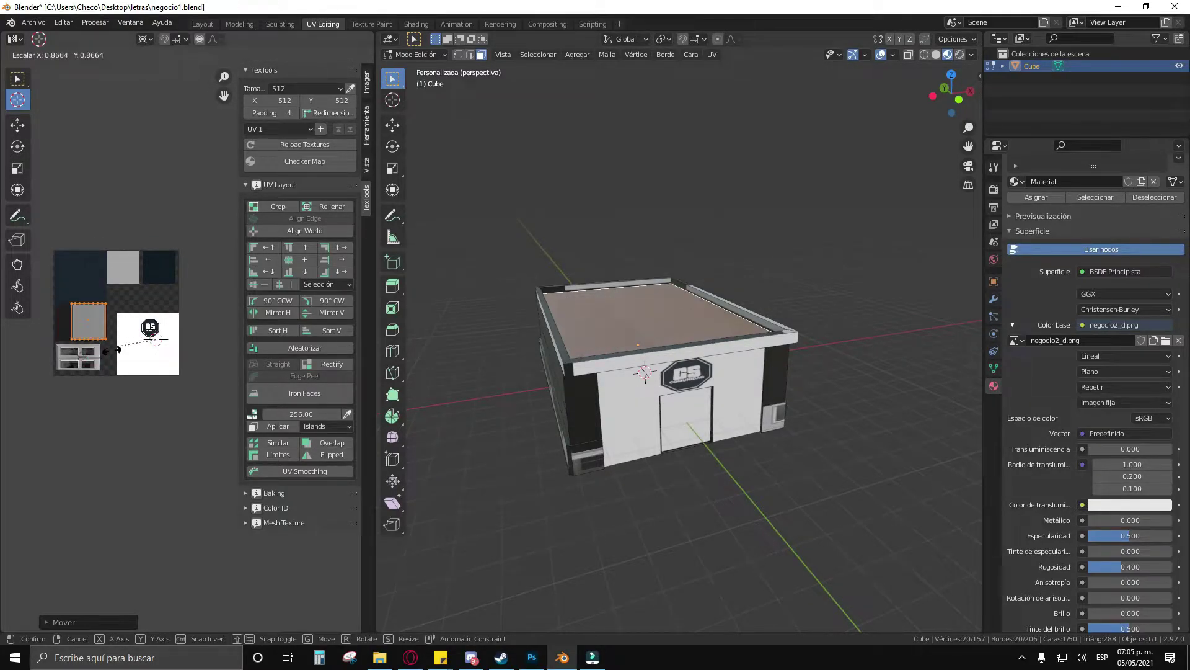
left_click(100, 352)
key("g")
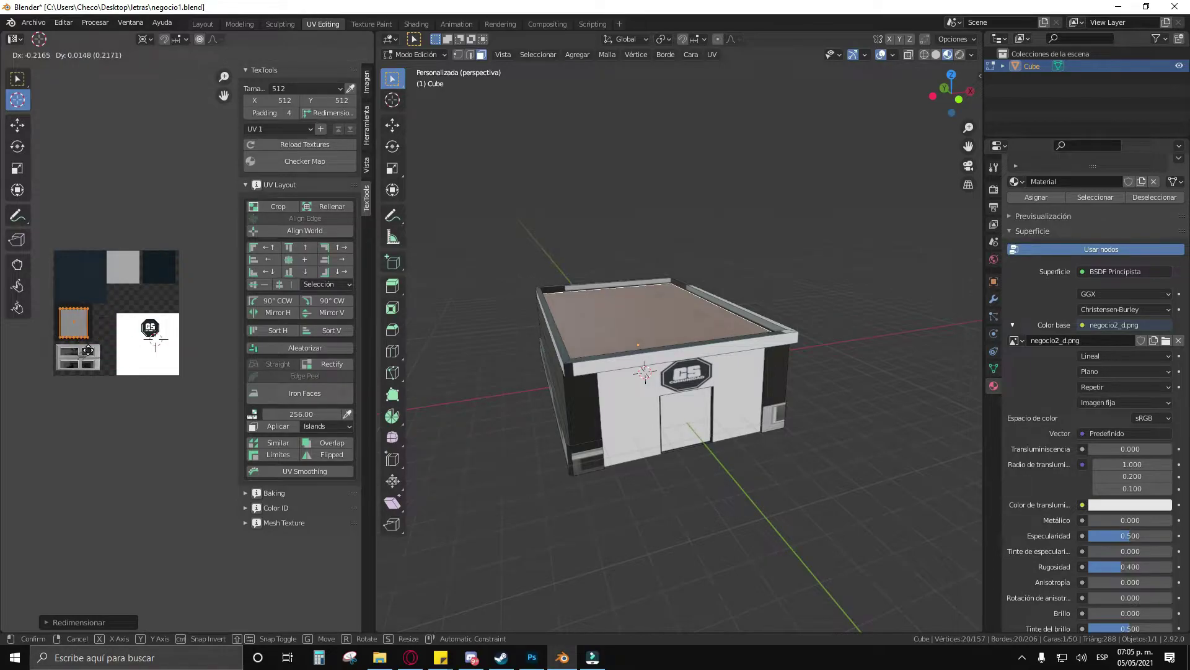
left_click(72, 349)
Step: Select the building's small lower-corner faces on both sides
key("alt+a")
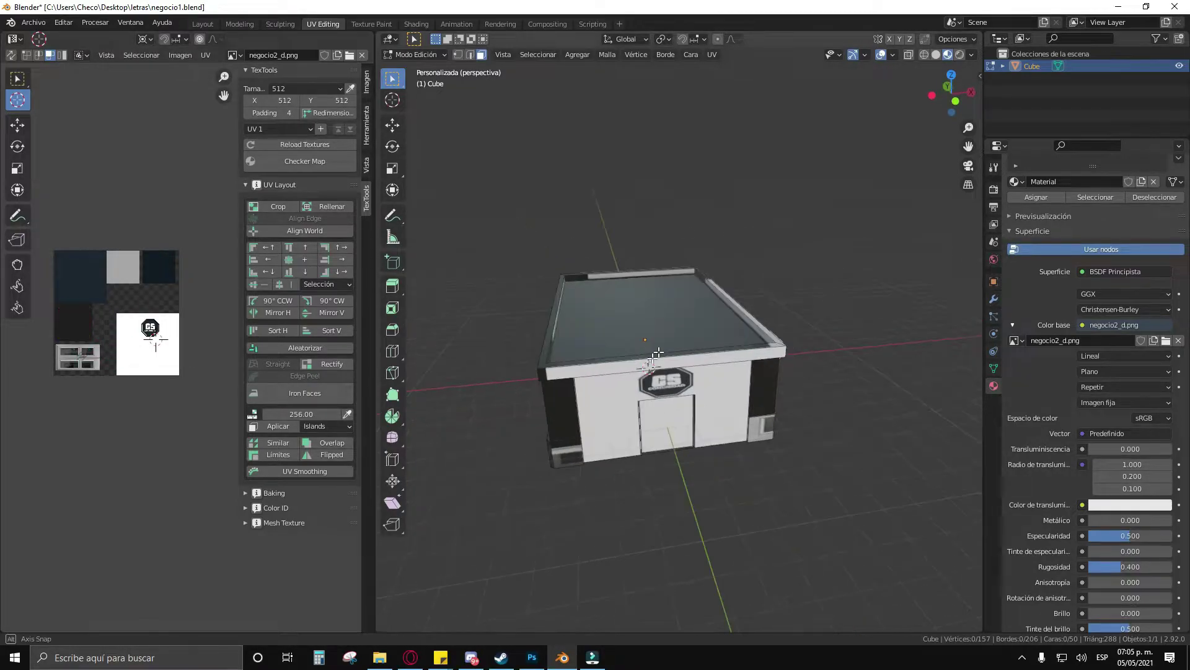
left_click_drag(662, 354, 602, 397)
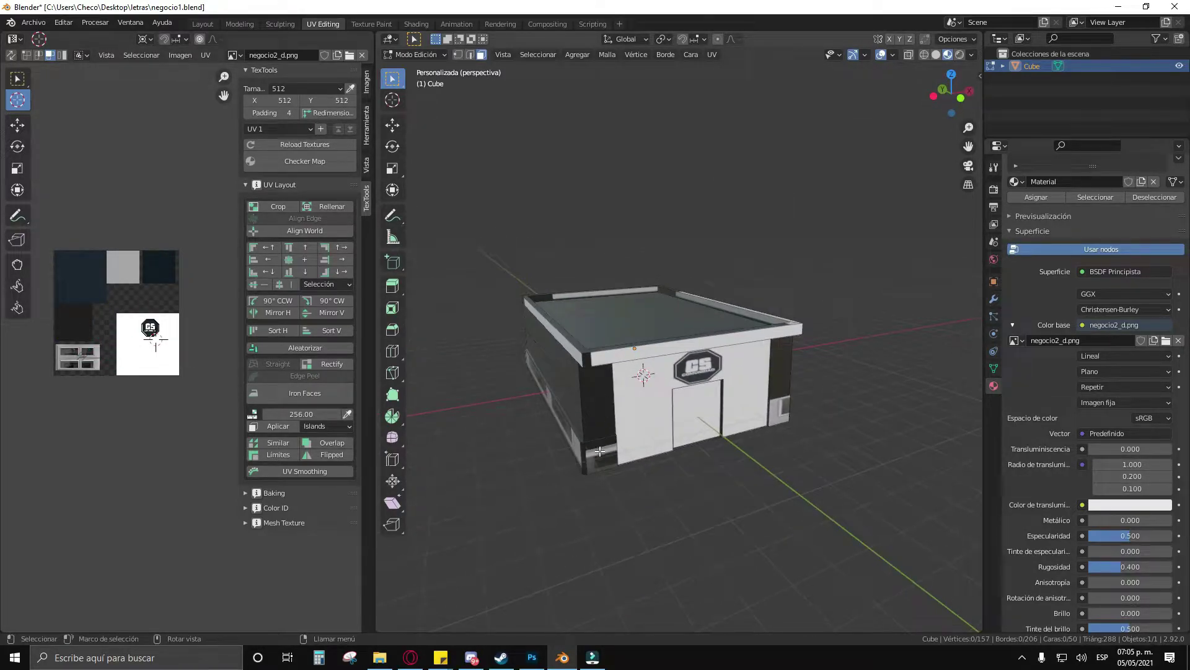
left_click(600, 452)
left_click_drag(599, 451, 615, 454)
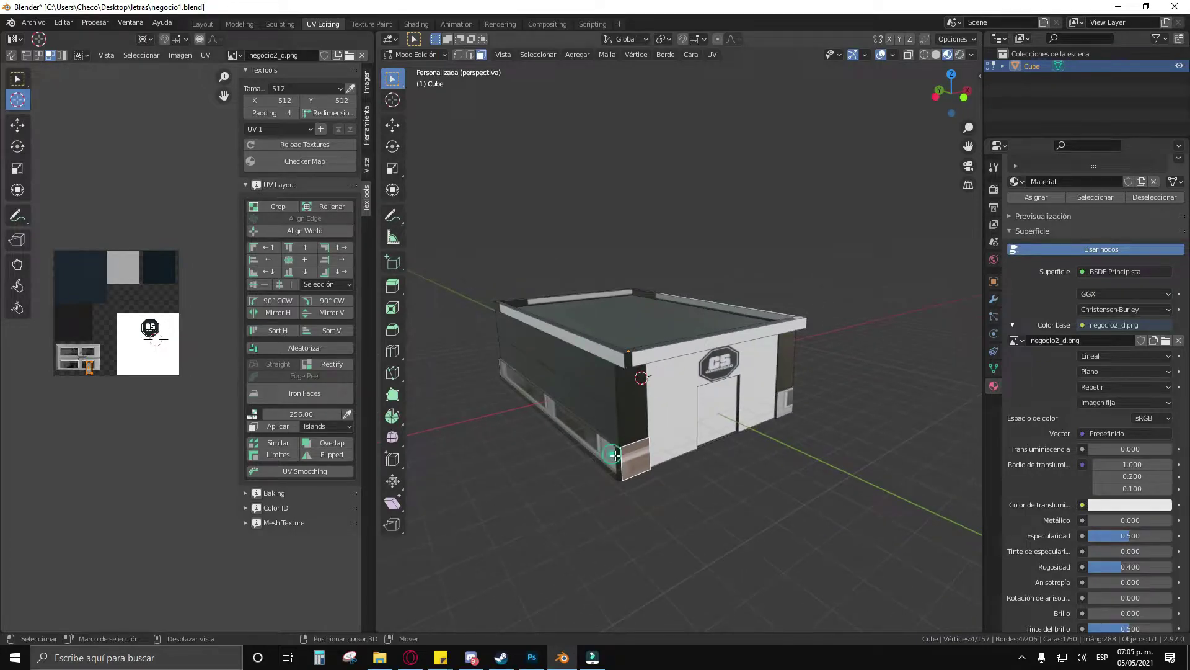
left_click(610, 456)
left_click_drag(705, 452, 702, 428)
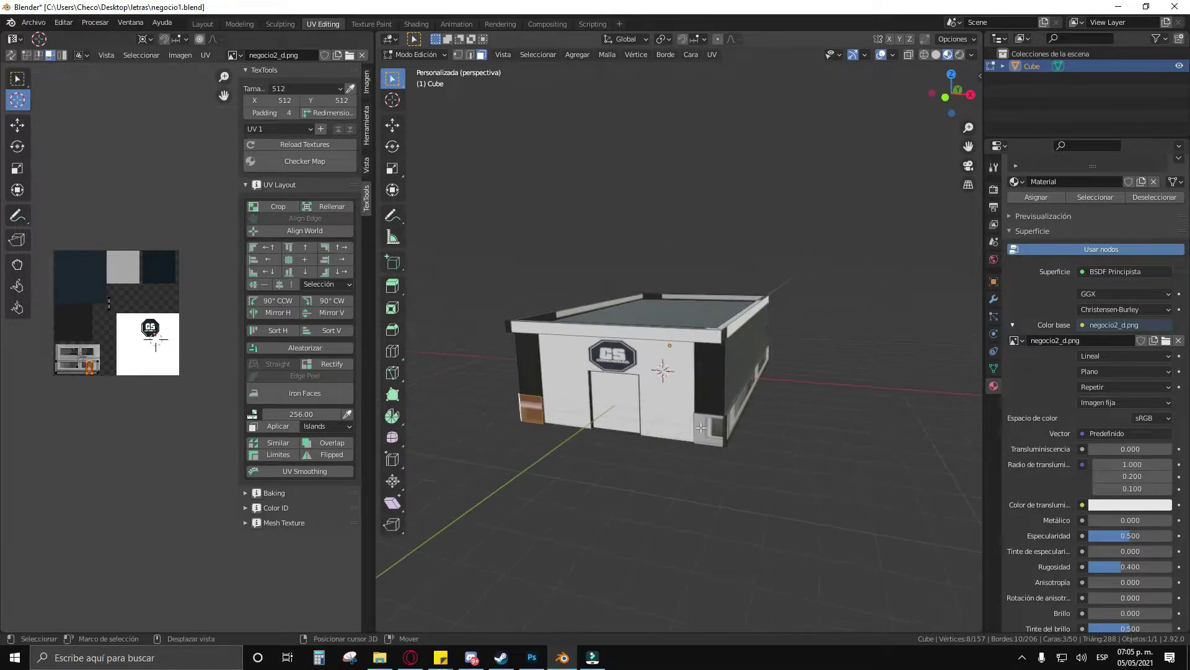
left_click(702, 427)
left_click(742, 412)
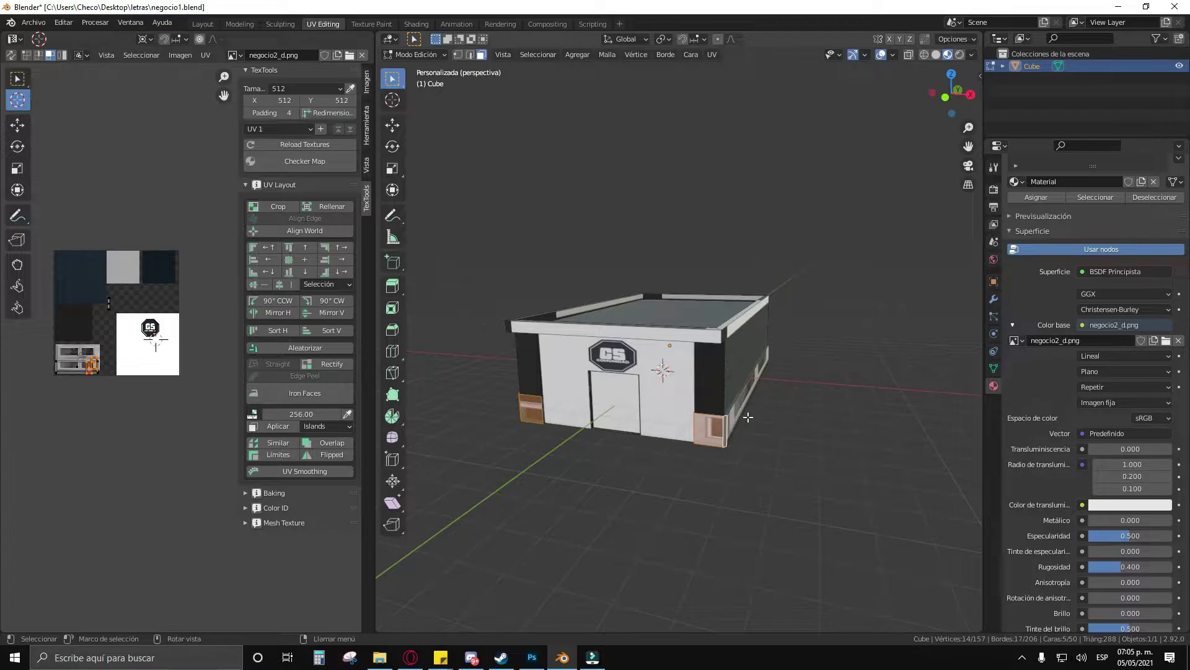
left_click(741, 407)
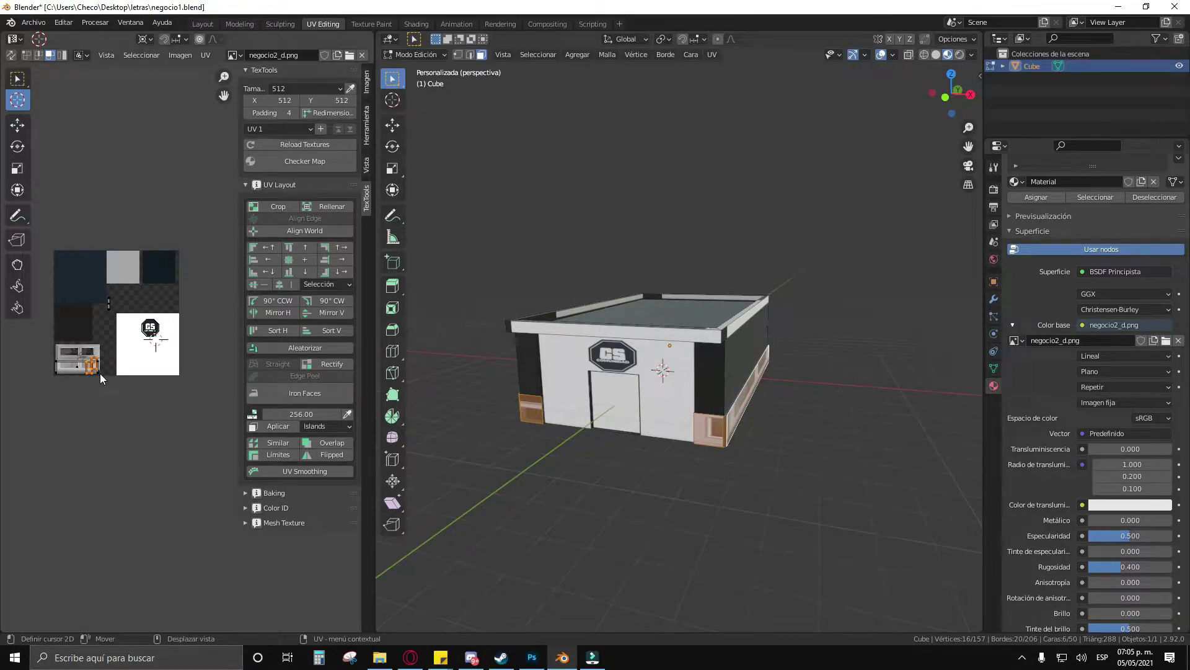
Step: Align the corner faces' UV islands, narrow them, and place them on the dark top-right patch
key("g")
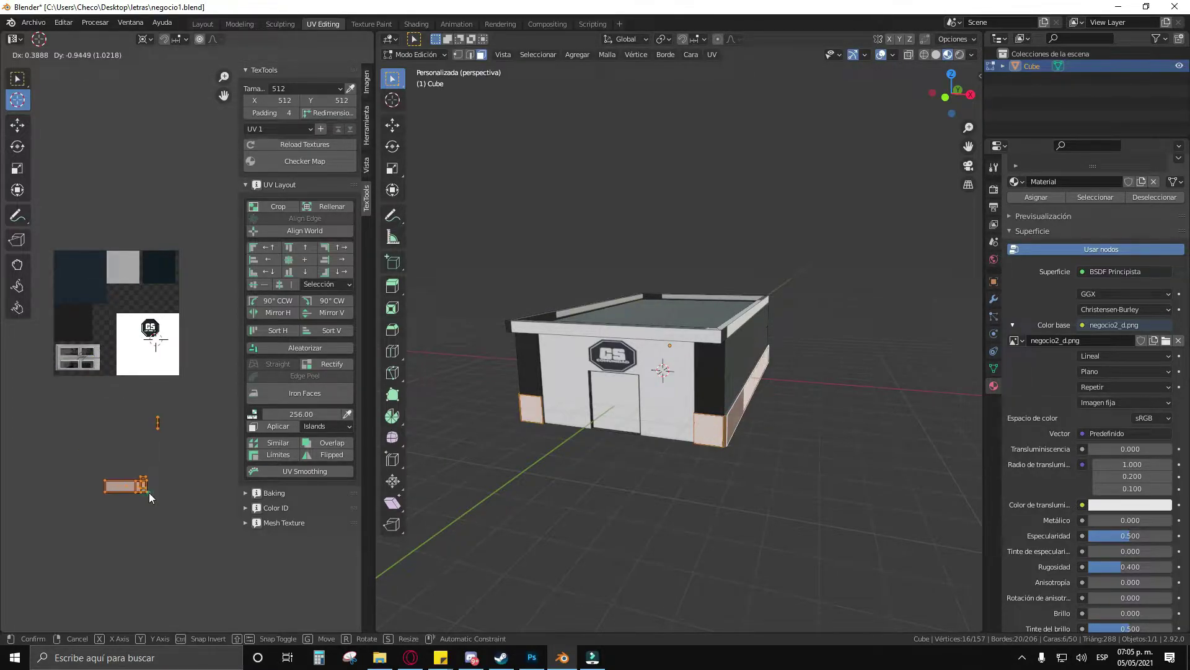
left_click(150, 494)
left_click(261, 261)
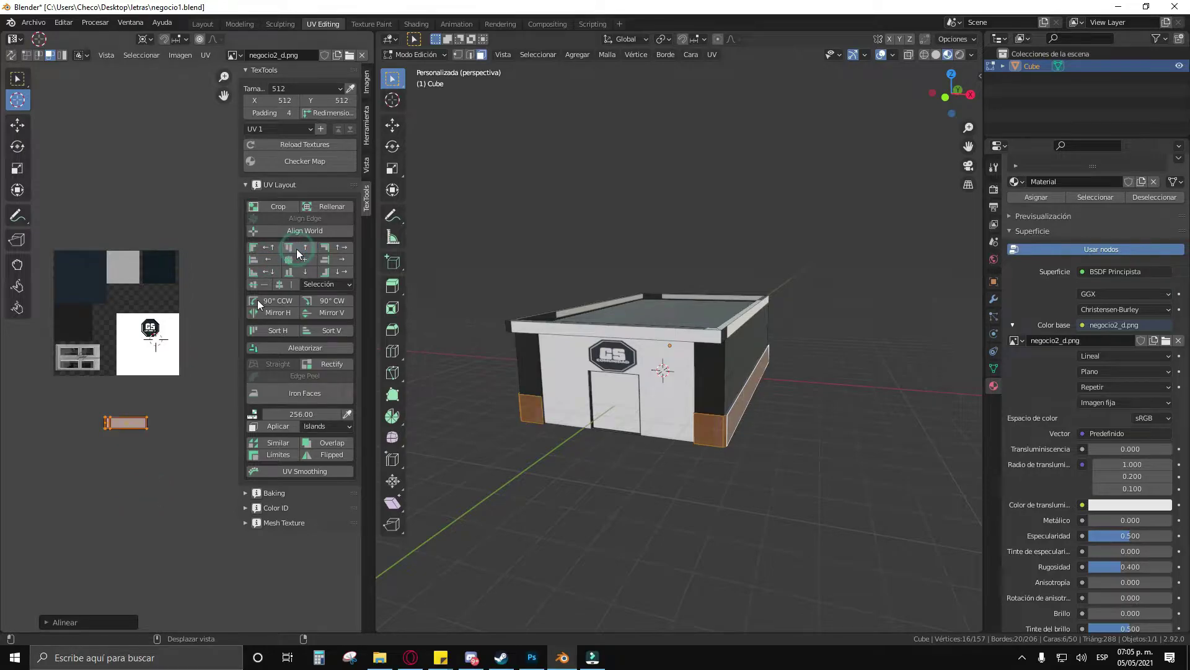
key("g")
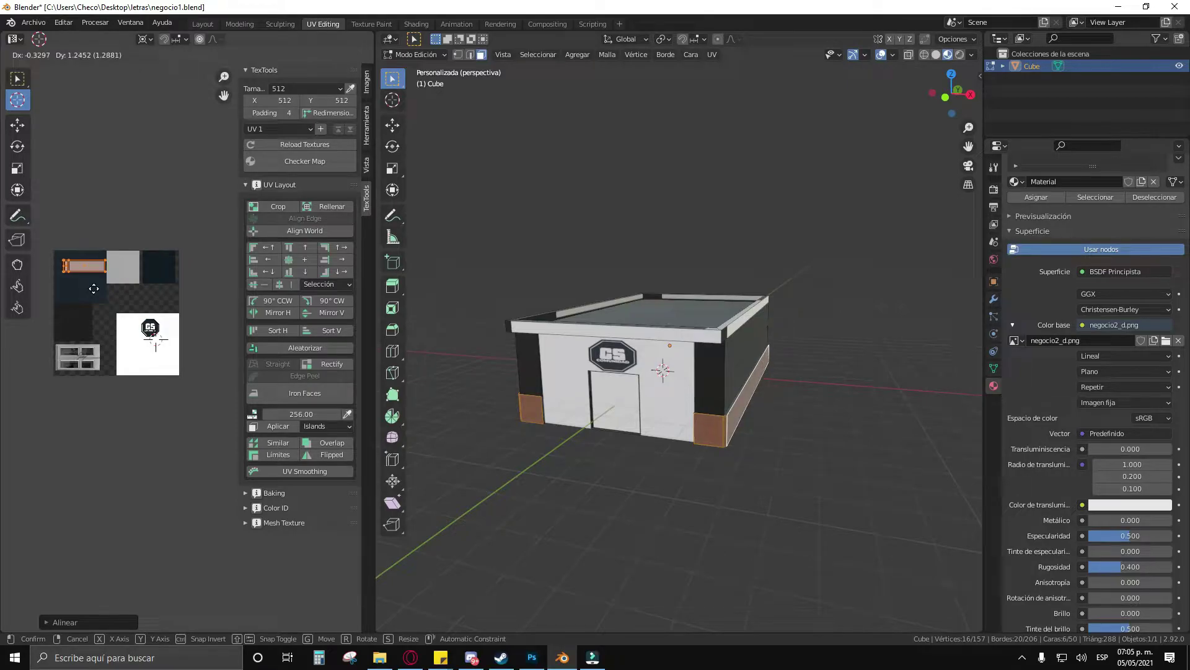
left_click(158, 288)
key("s")
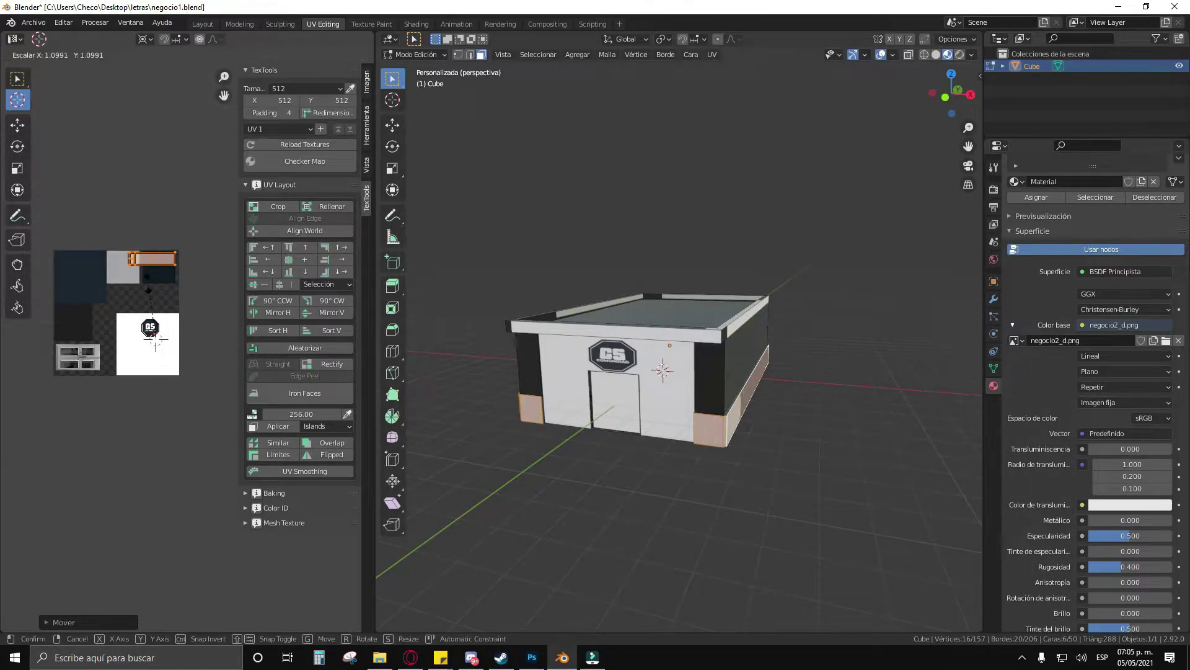
left_click(162, 320)
key("g")
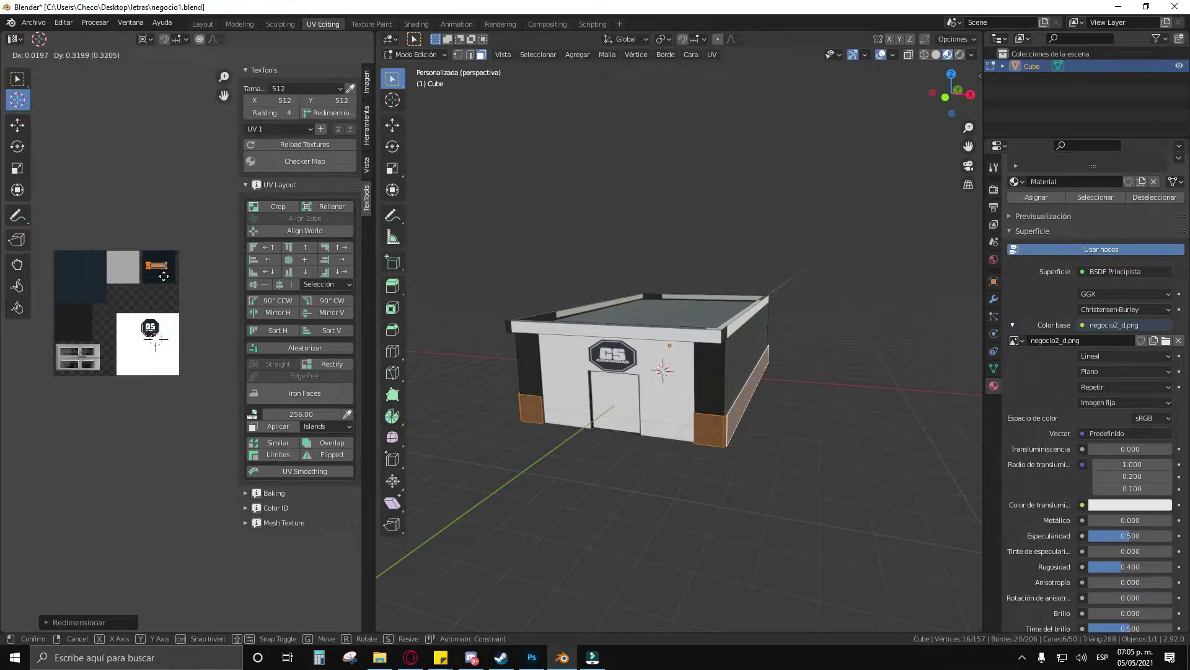
left_click(164, 275)
left_click(627, 489)
left_click_drag(627, 489, 685, 475)
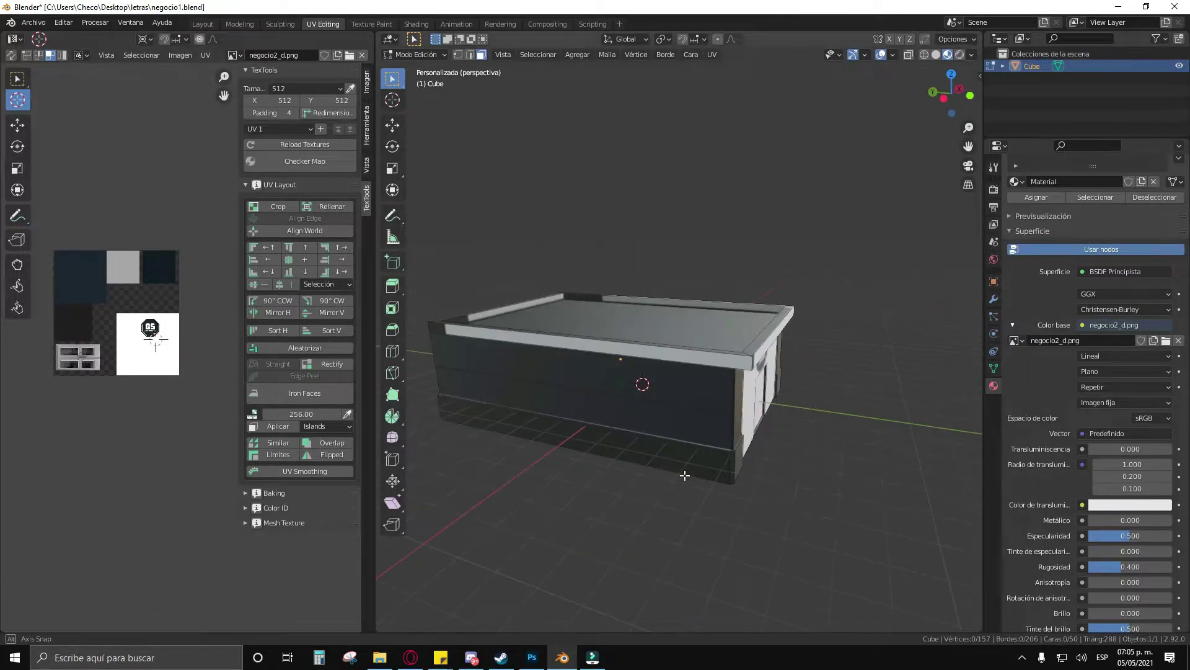
Step: Select the four upper and lower side-wall faces carrying the brown wooden band
left_click(680, 419)
left_click(684, 390)
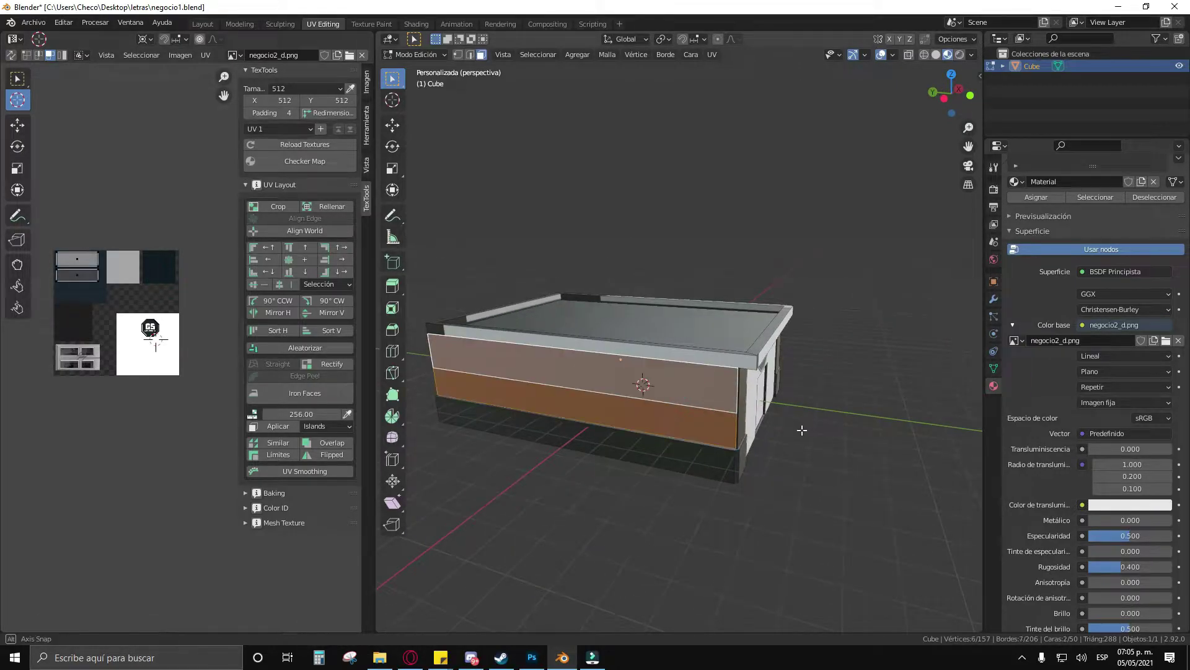
left_click_drag(792, 425, 560, 418)
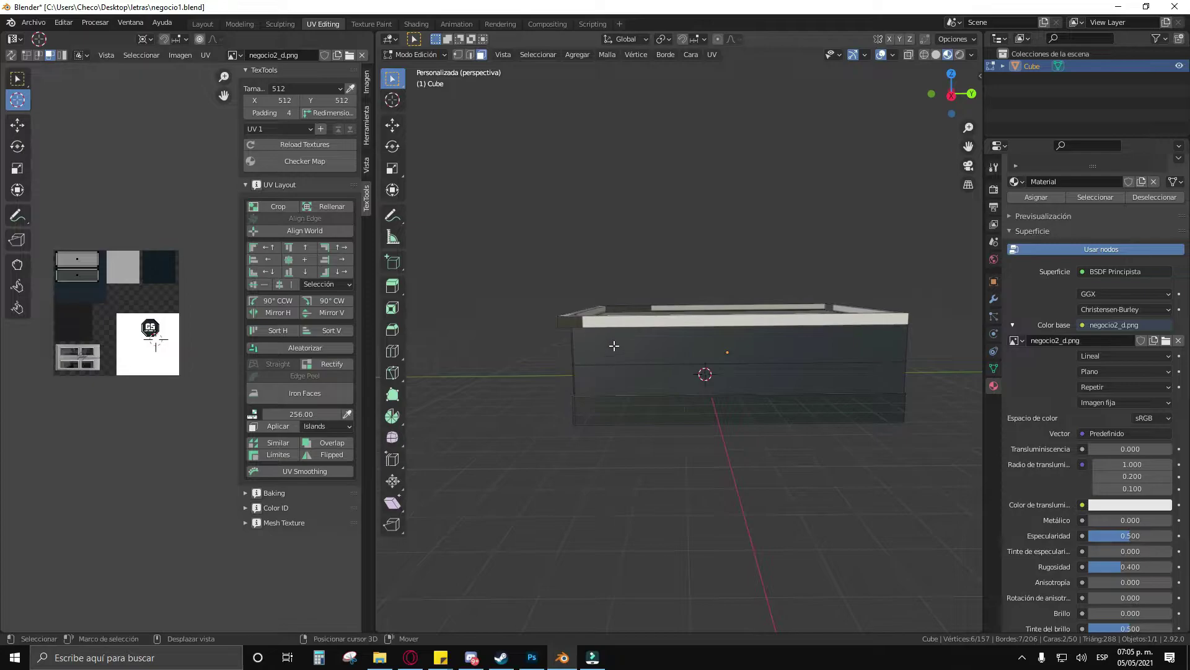
left_click(614, 346)
left_click(613, 375)
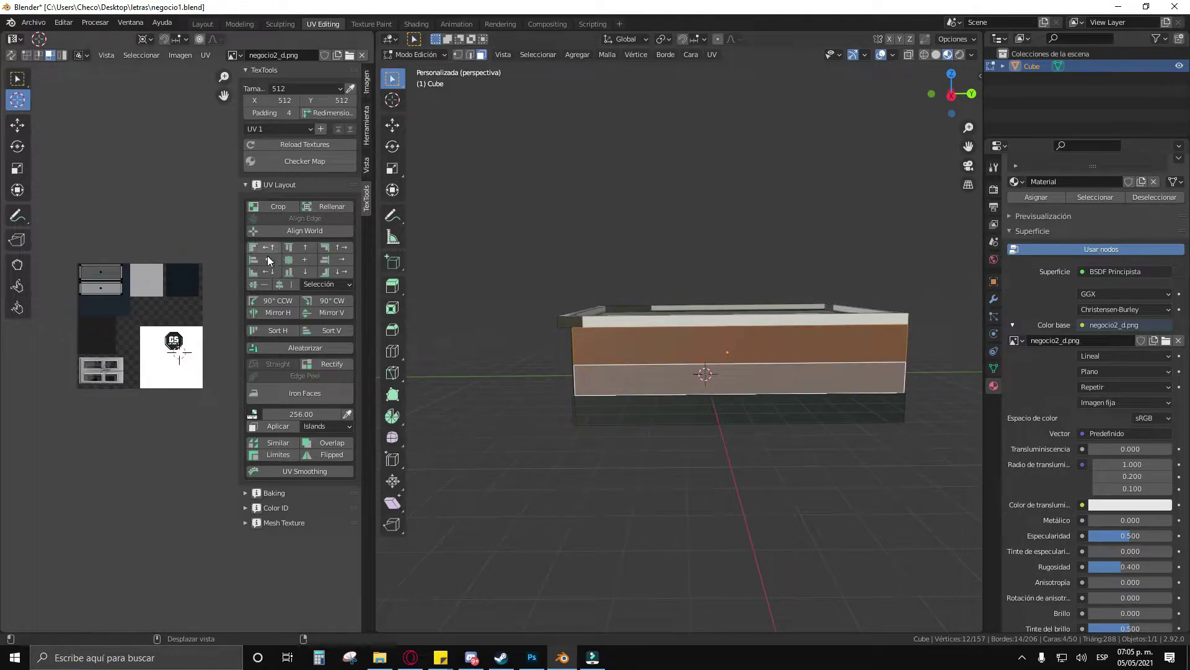
left_click(266, 257)
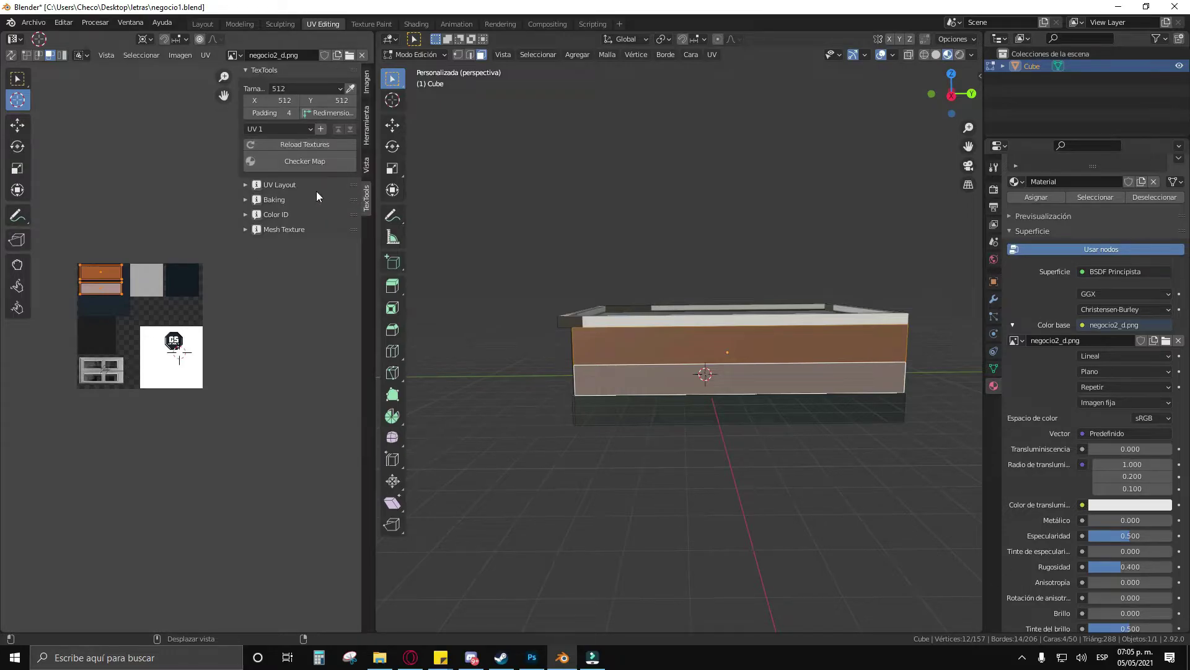
left_click(255, 186)
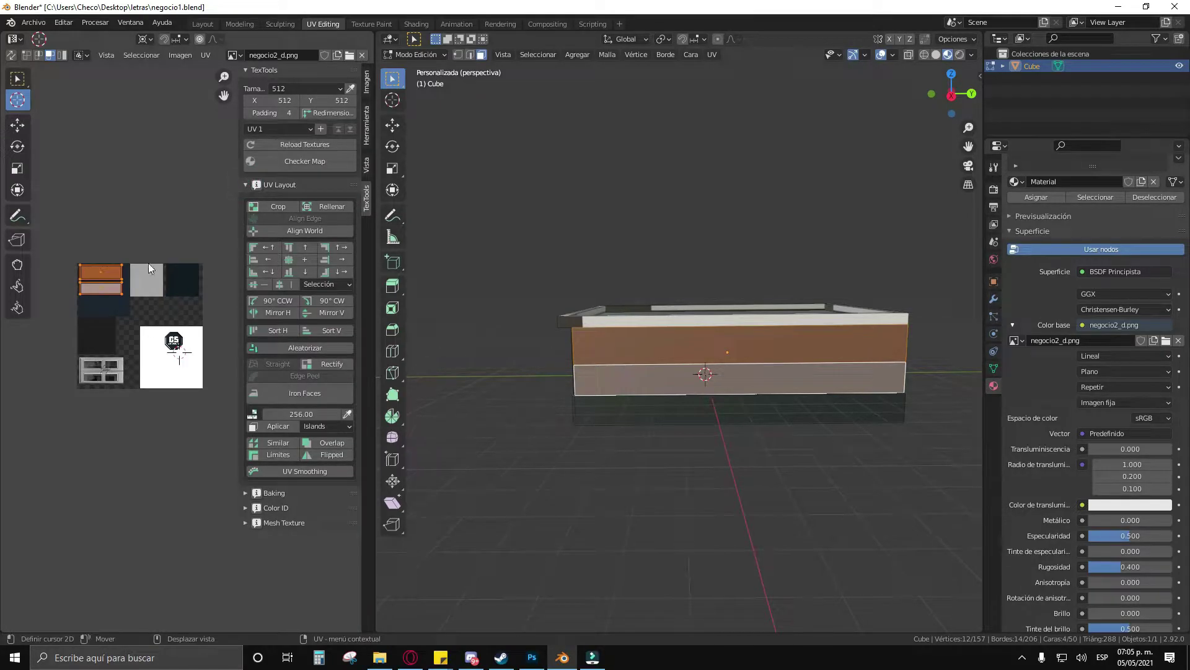
Step: Move and shrink the band's UV island onto the light grey texture area
key("g")
left_click(139, 435)
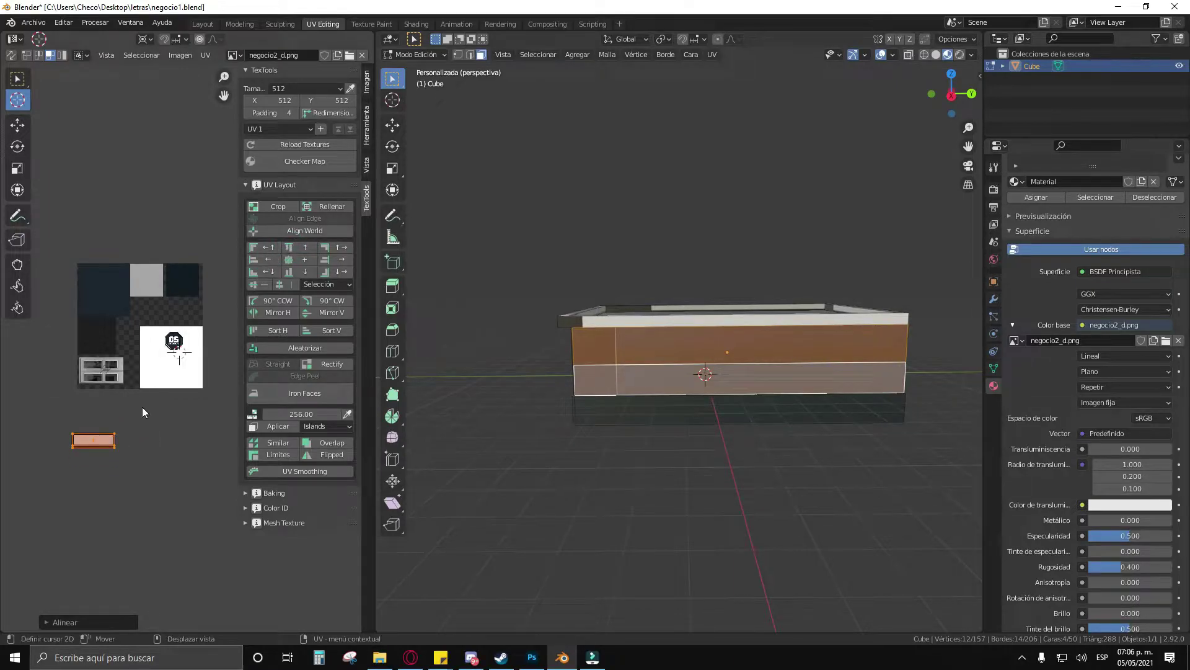
key("g")
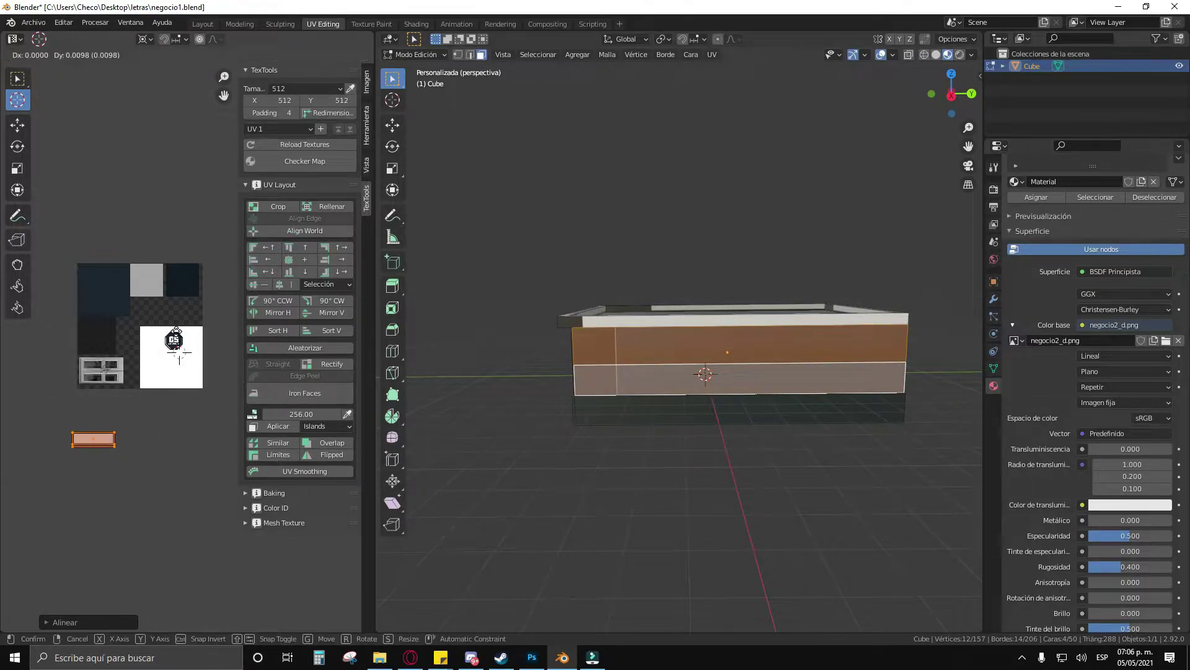
left_click(178, 291)
key("s")
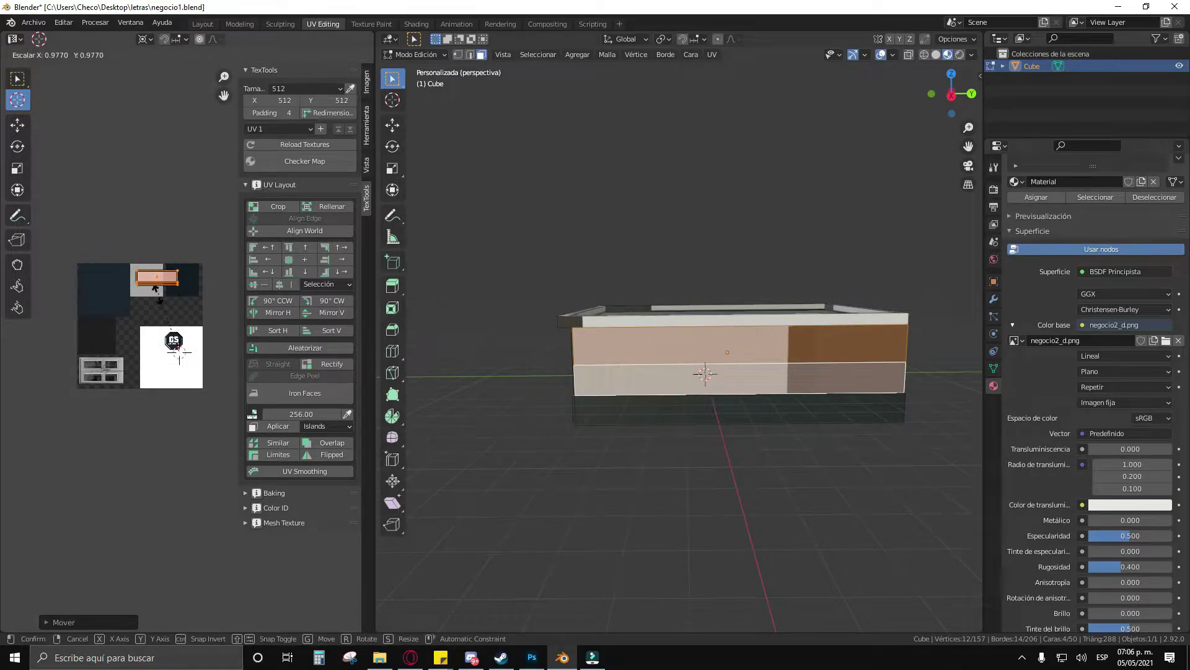
left_click(155, 308)
Step: Fine-tune the band's UV placement on the grey area, then clear the selection
key("g")
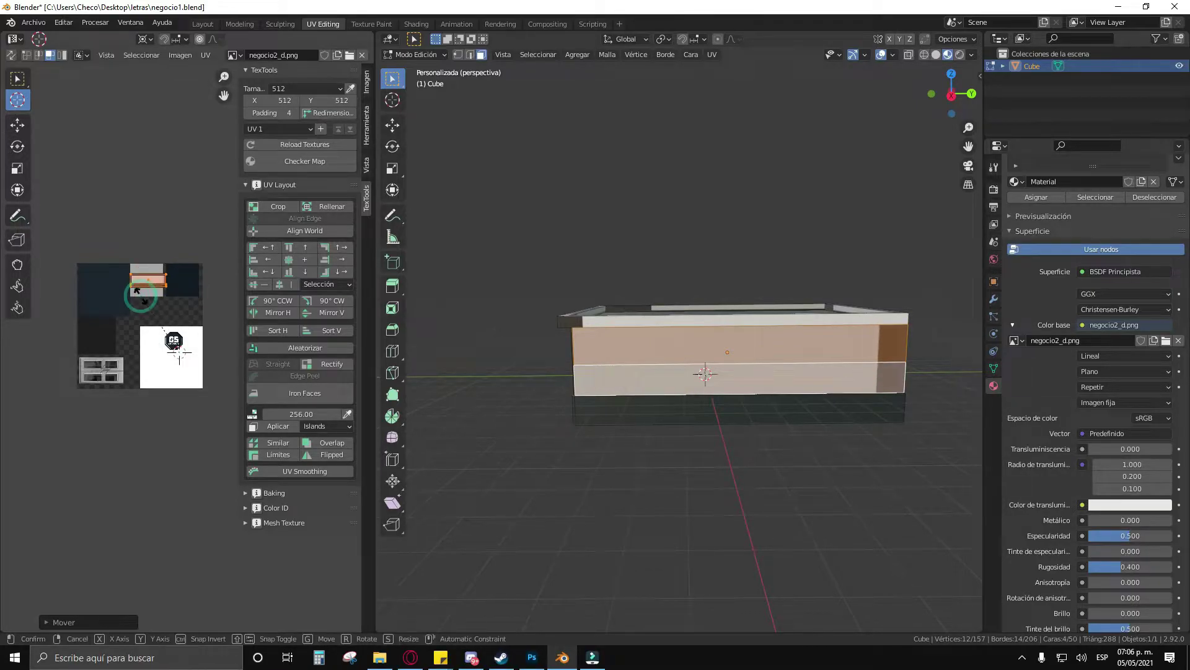
left_click(160, 318)
key("g")
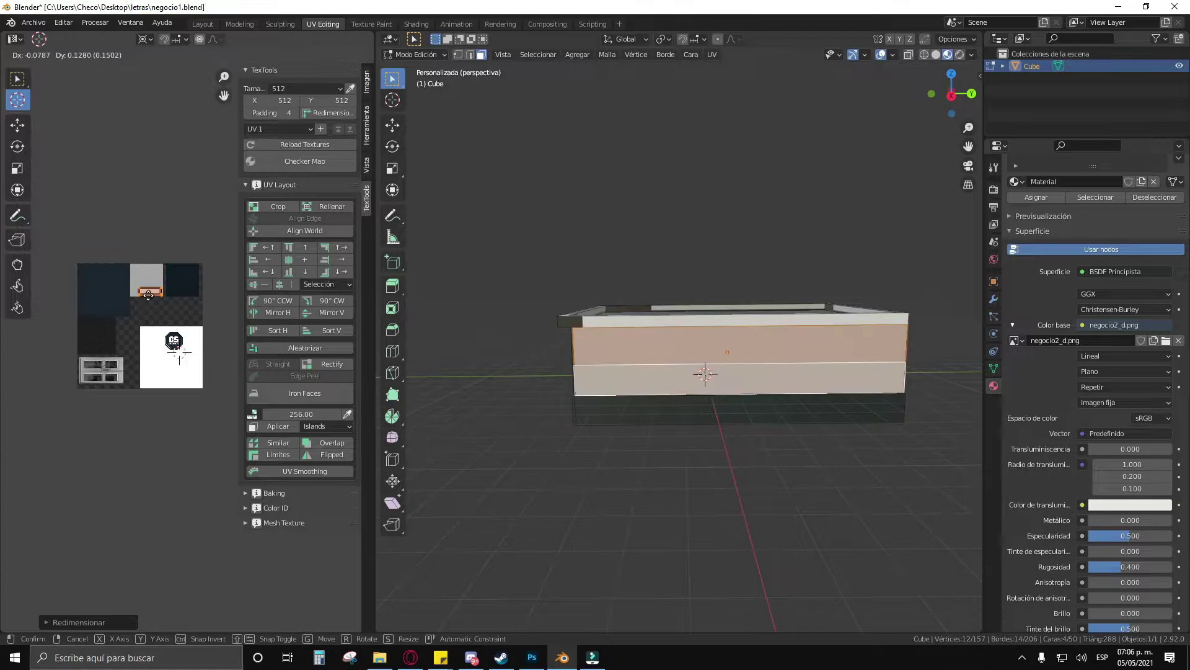
left_click(148, 288)
left_click_drag(612, 436, 745, 417)
left_click(704, 477)
left_click_drag(650, 347, 731, 446)
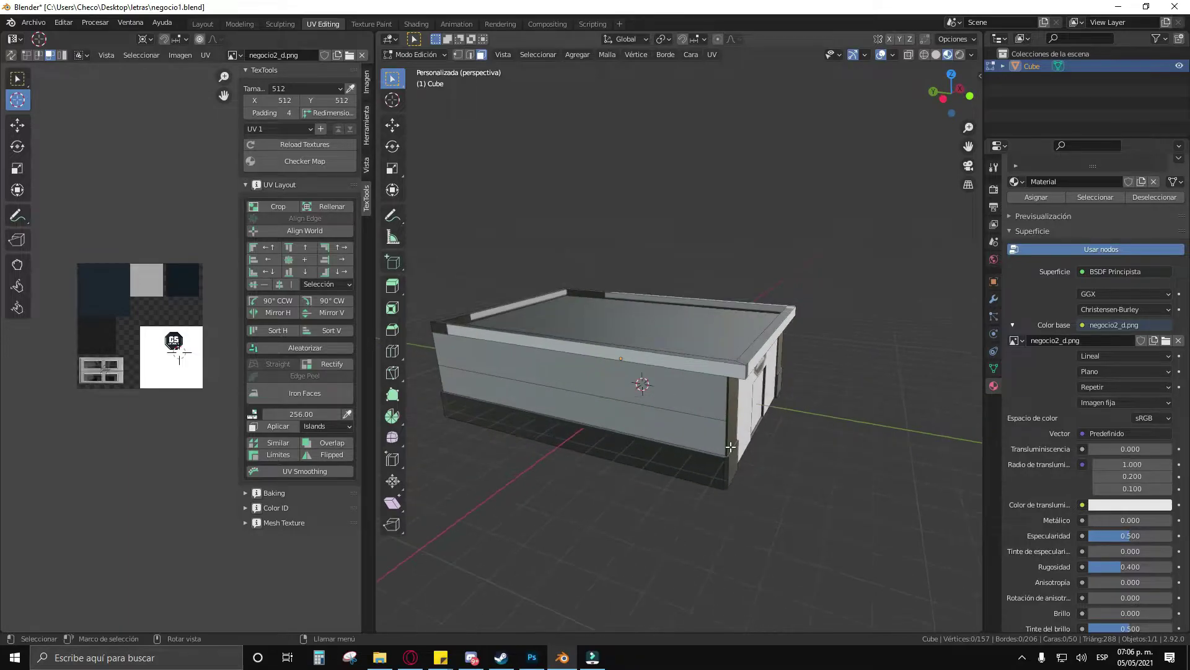
Step: Select the thin bottom edge strip beside the front's left dark pillar
scroll("up", 3)
left_click(729, 541)
scroll("down", 3)
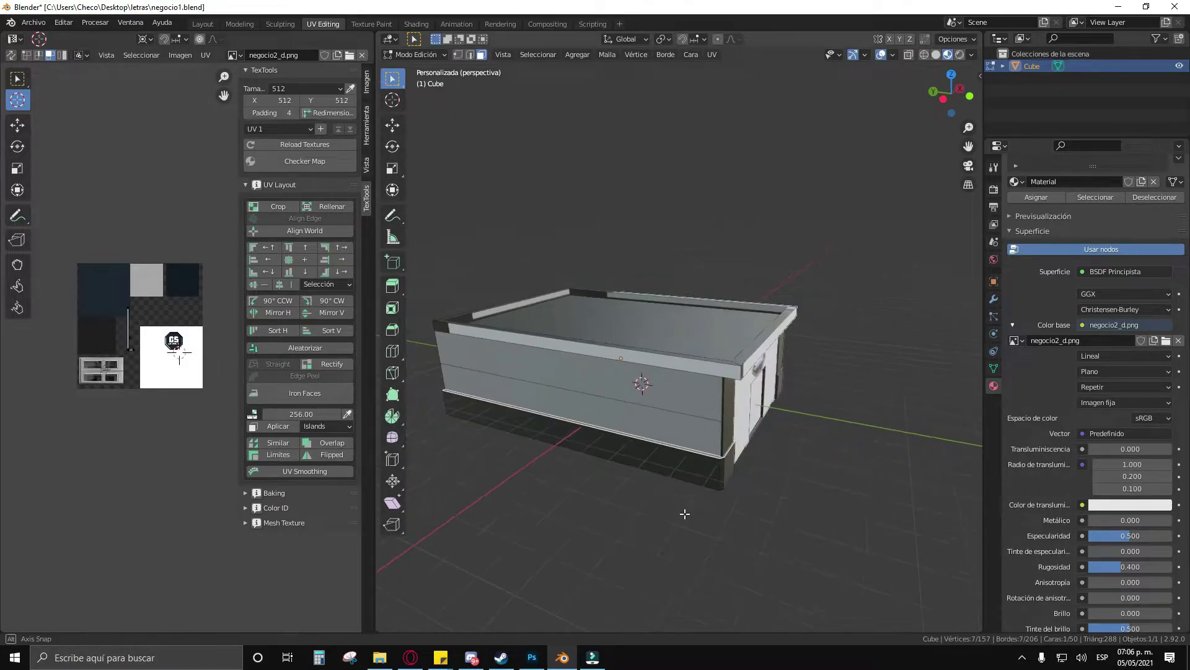
left_click_drag(696, 505, 651, 442)
left_click(672, 454)
scroll("up", 3)
left_click(643, 437)
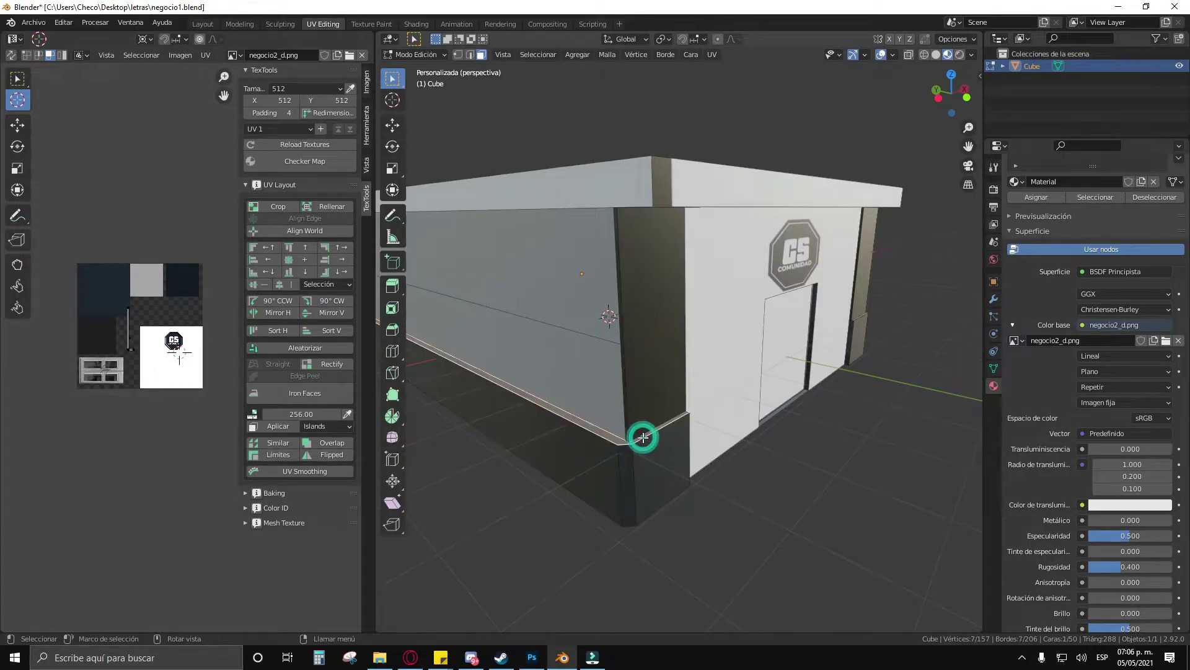
left_click_drag(761, 413, 806, 434)
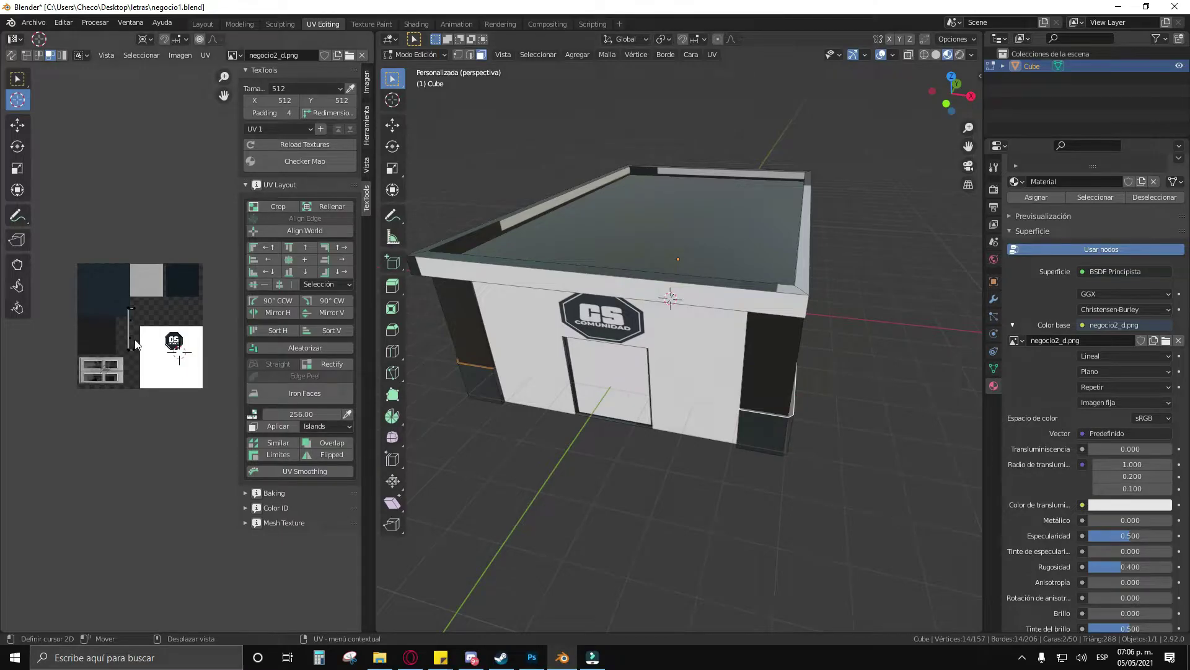
Step: Move and scale the strip's UV island onto the white texture square beside the logo
key("g")
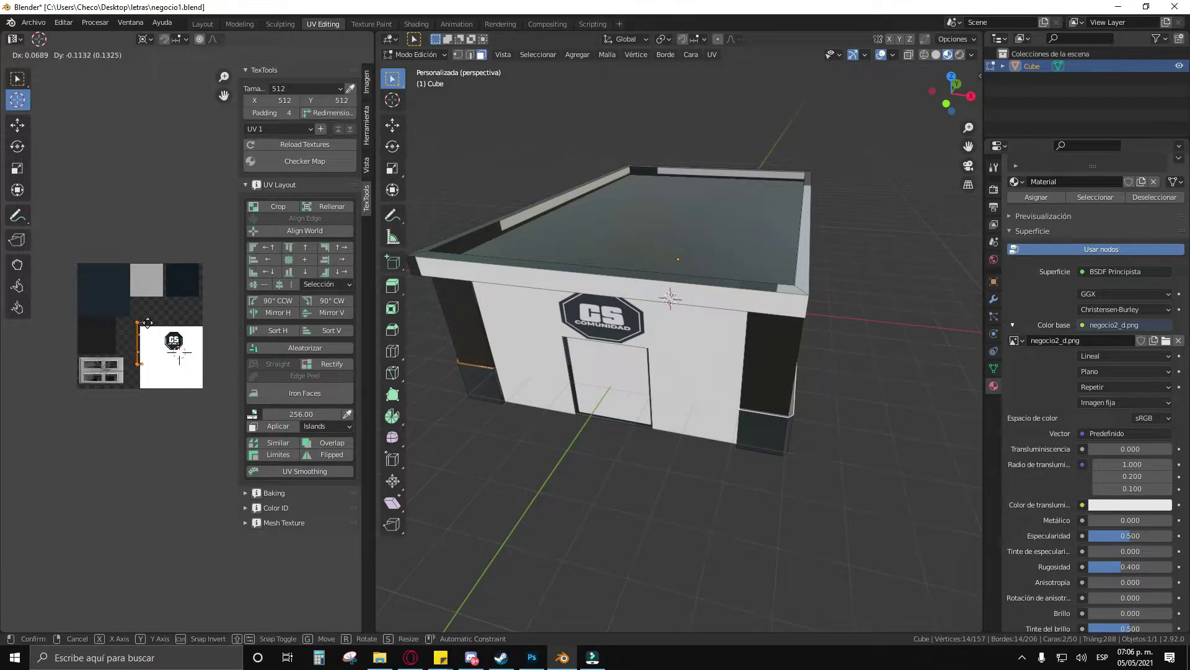
left_click(184, 281)
key("s")
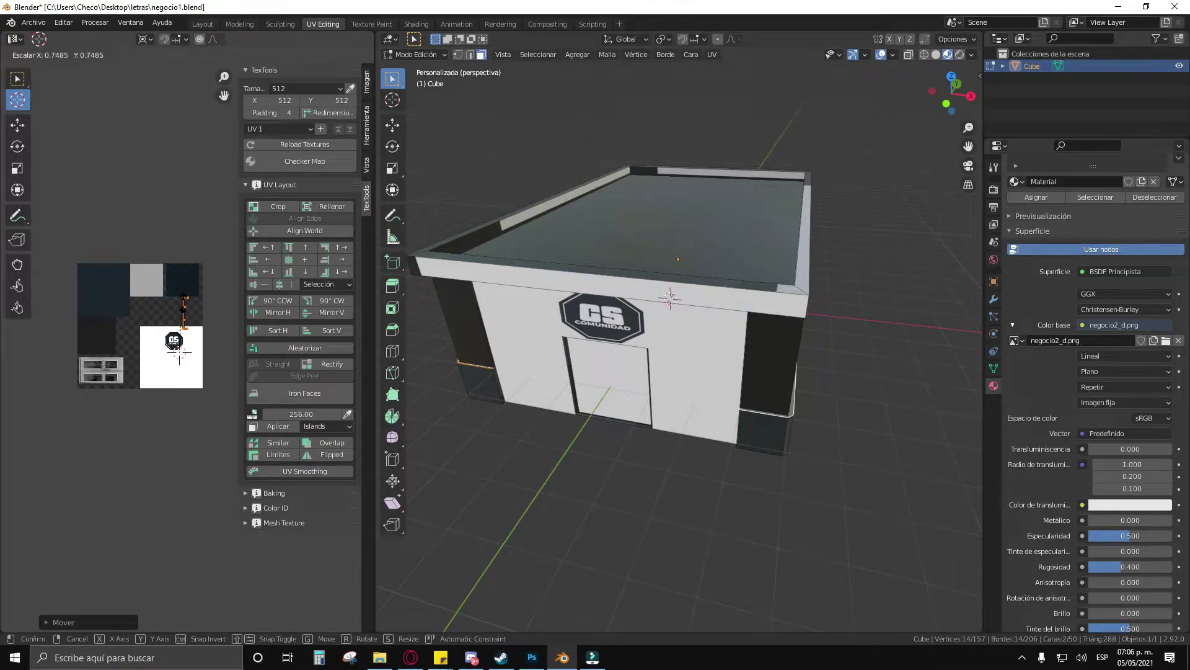
left_click(184, 306)
key("g")
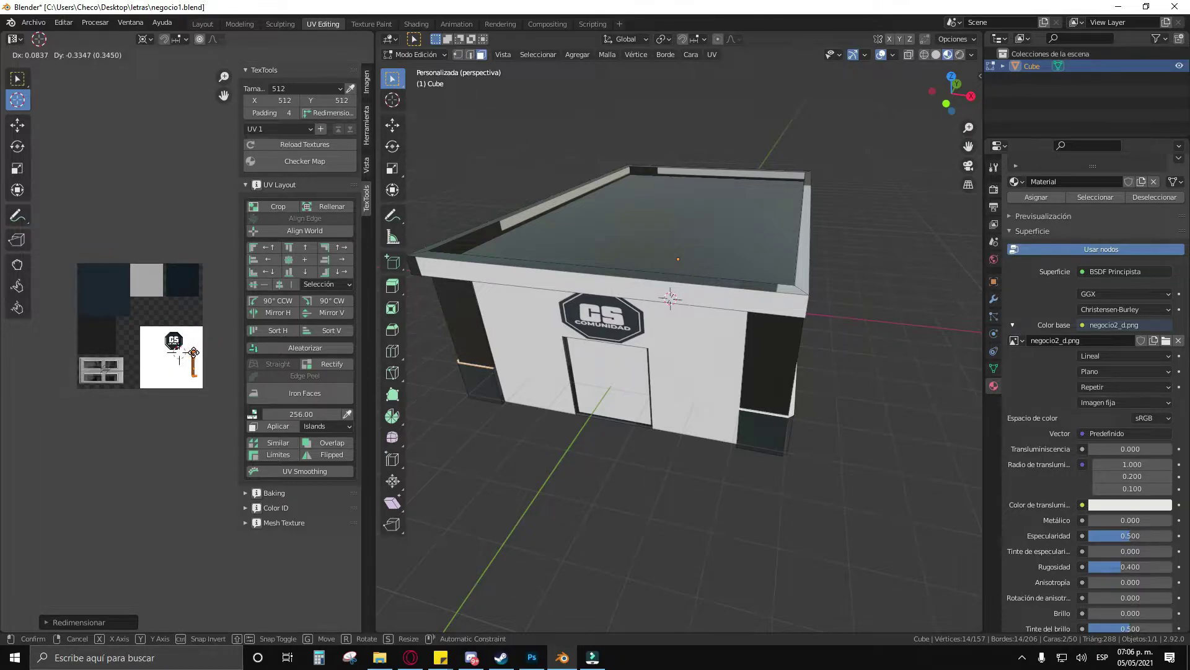
left_click(194, 353)
key("alt+a")
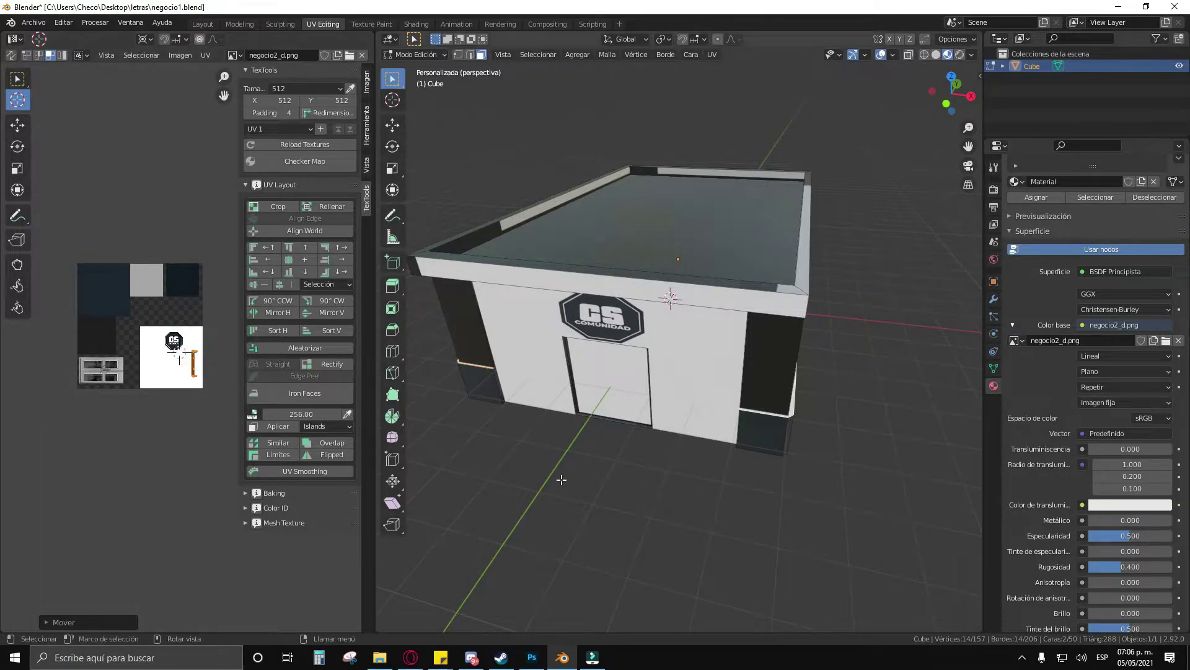
left_click_drag(558, 477, 893, 508)
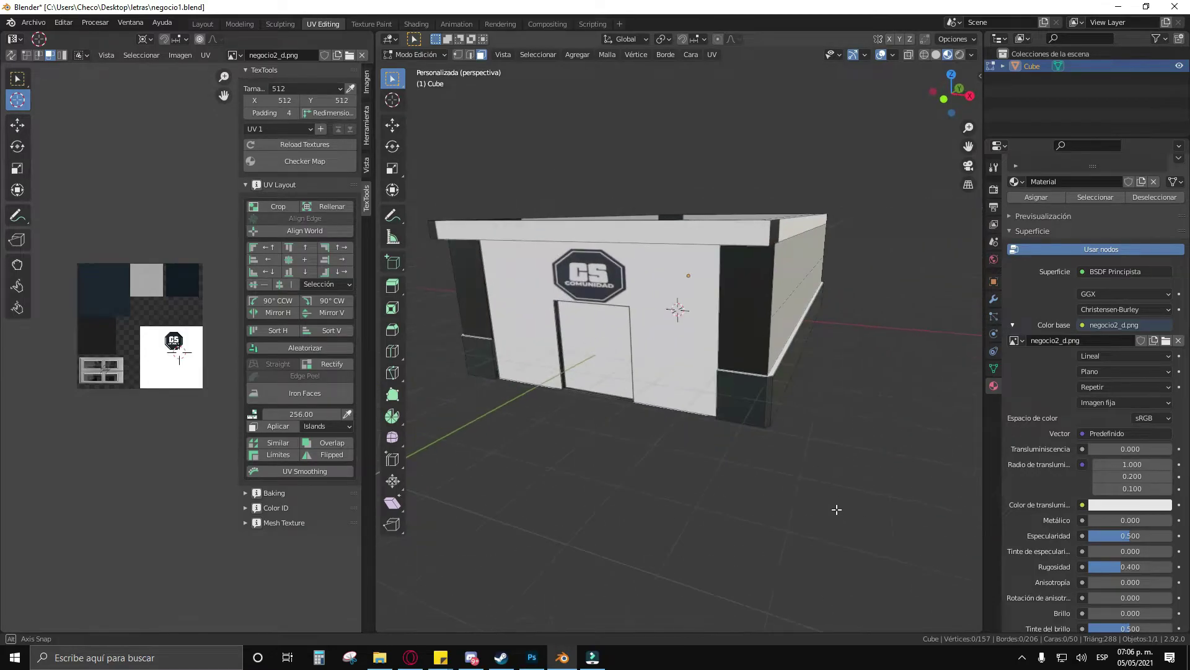
Step: Select the two thin wall-edge faces and move their UVs onto the dark texture area
scroll("up", 3)
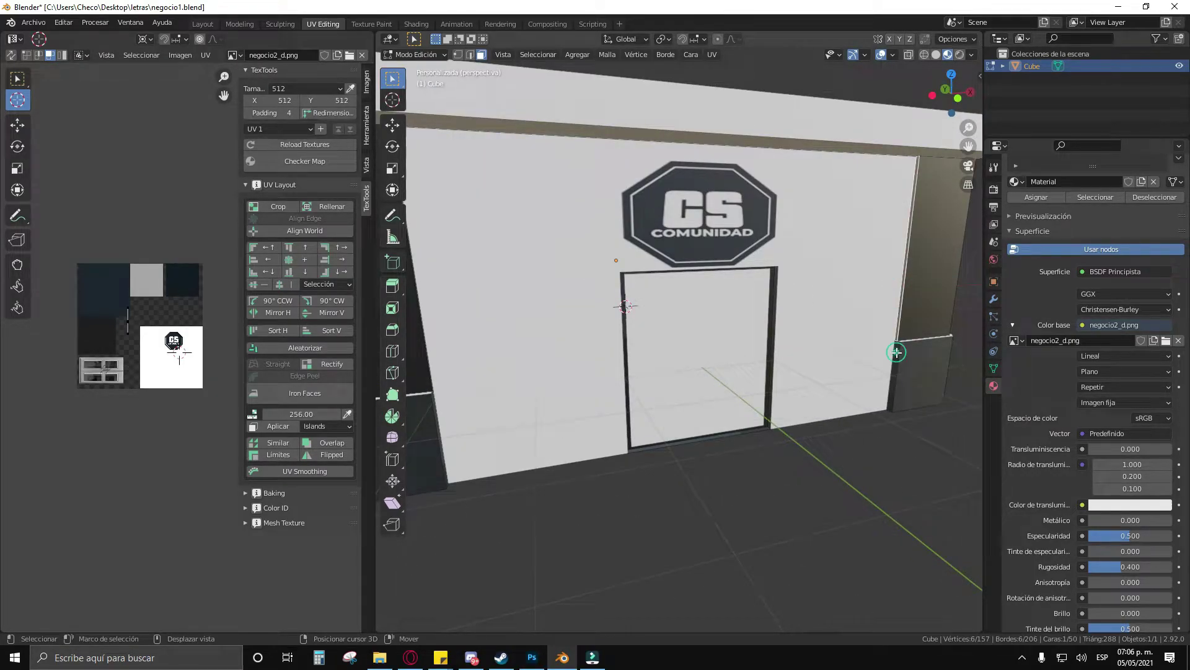
scroll("down", 3)
left_click_drag(669, 360, 670, 380)
scroll("up", 3)
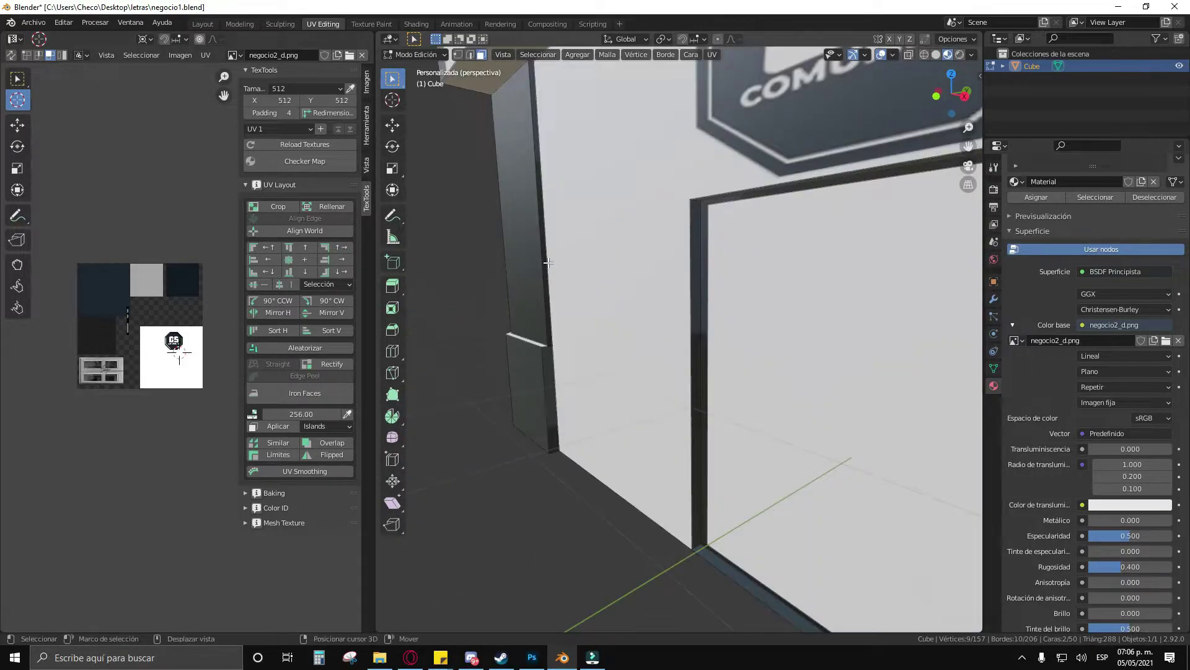
left_click(543, 262)
left_click(553, 377)
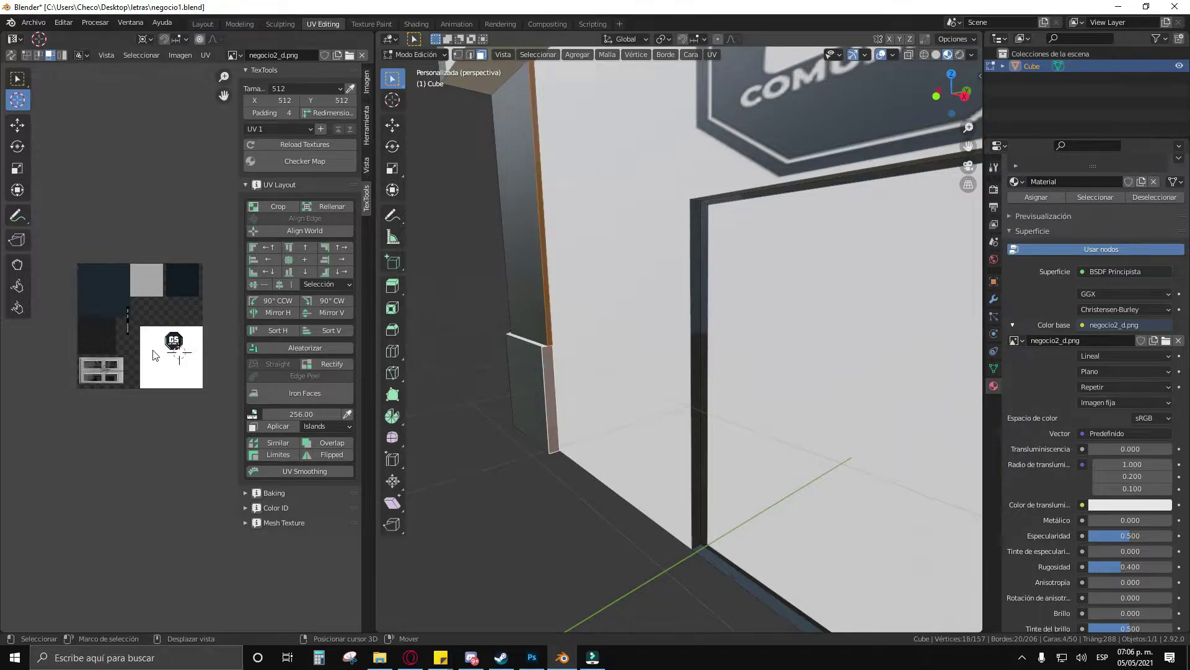
scroll("down", 3)
key("g")
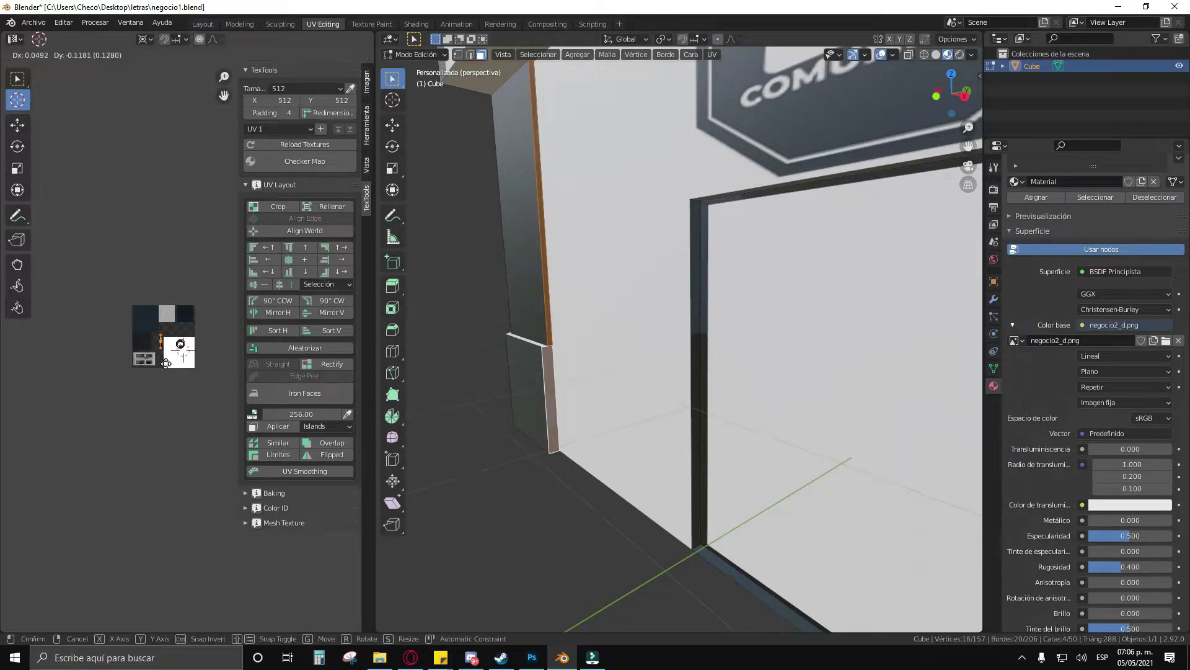
left_click(166, 374)
Step: Select the left and right narrow faces beside the front and move their UVs onto the dark area
left_click_drag(558, 434, 582, 478)
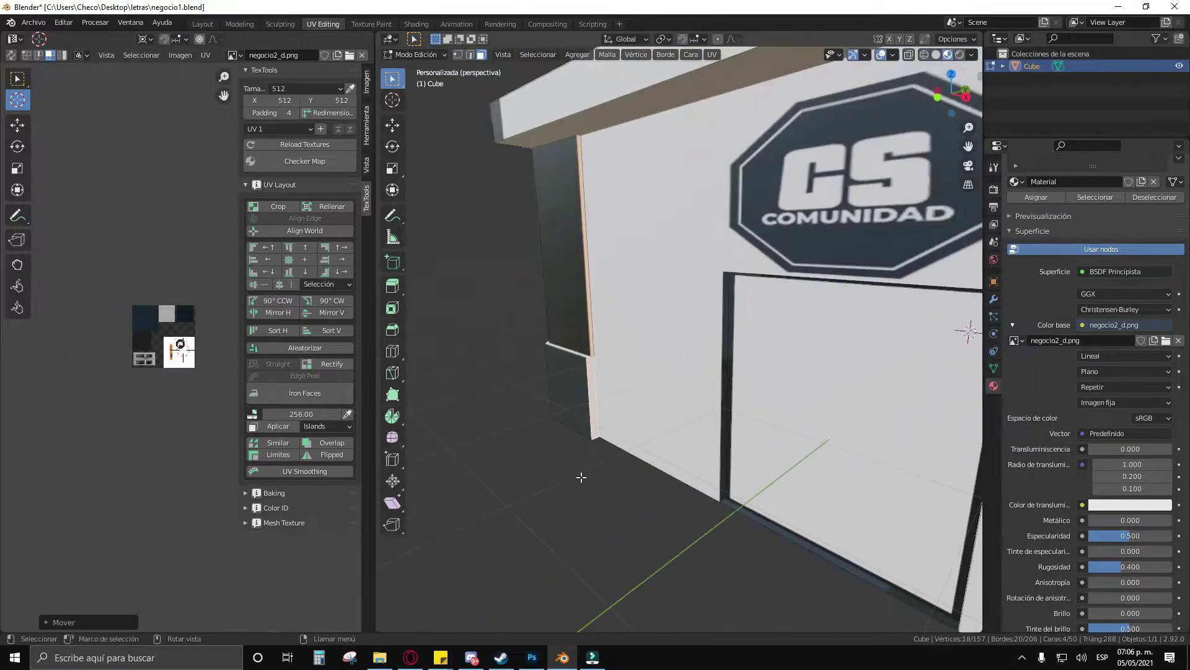
left_click(582, 477)
left_click_drag(540, 398, 734, 268)
scroll("down", 3)
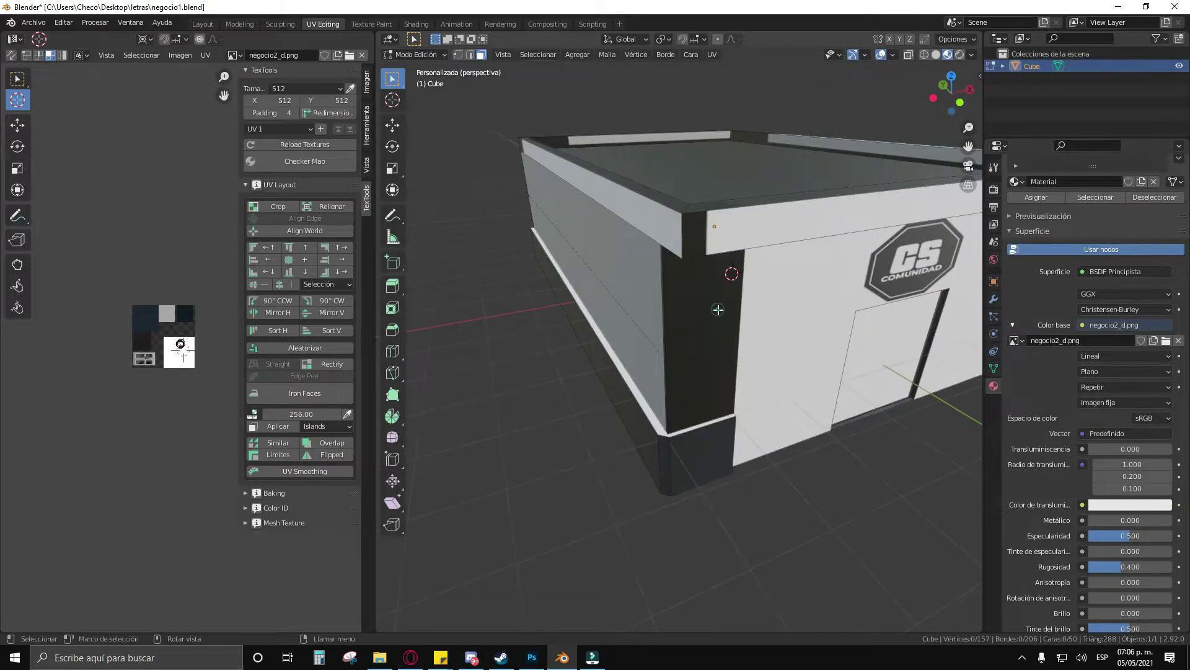
left_click(713, 310)
scroll("up", 3)
scroll("down", 3)
left_click_drag(796, 394, 848, 340)
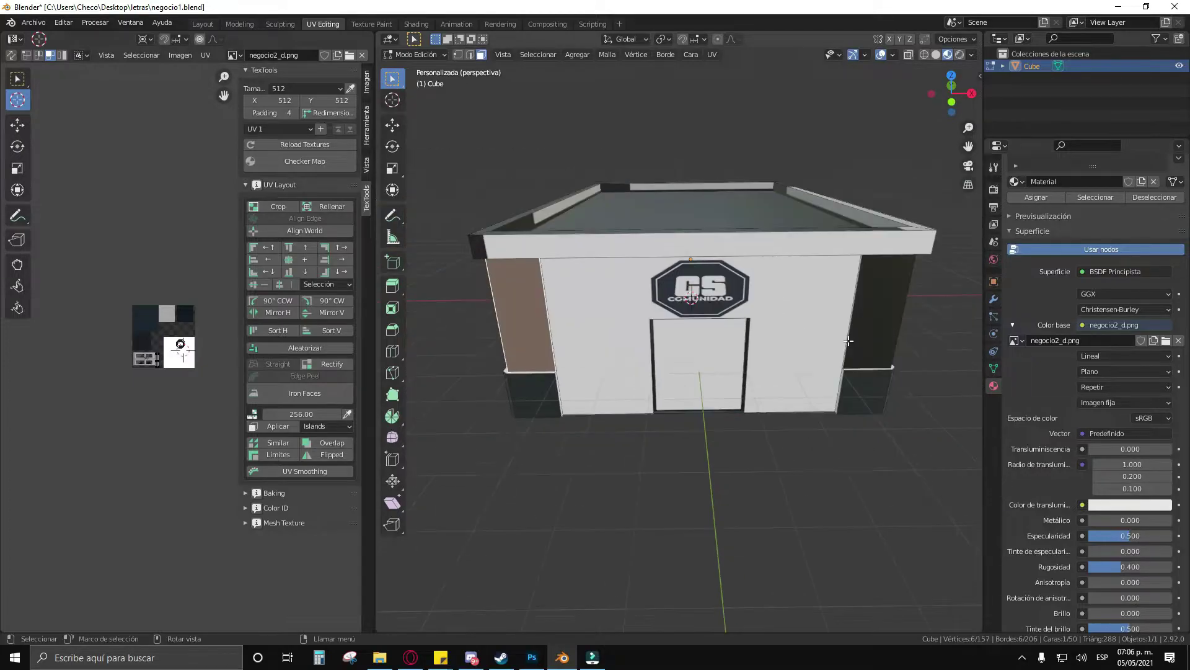
left_click(879, 330)
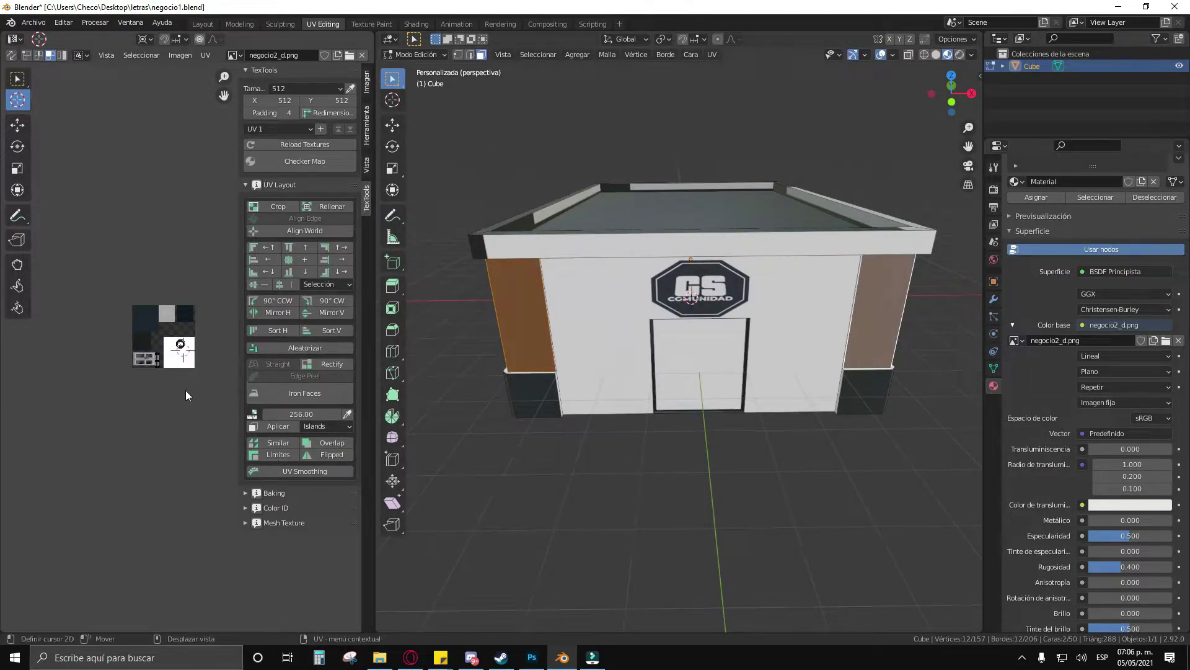
key("g")
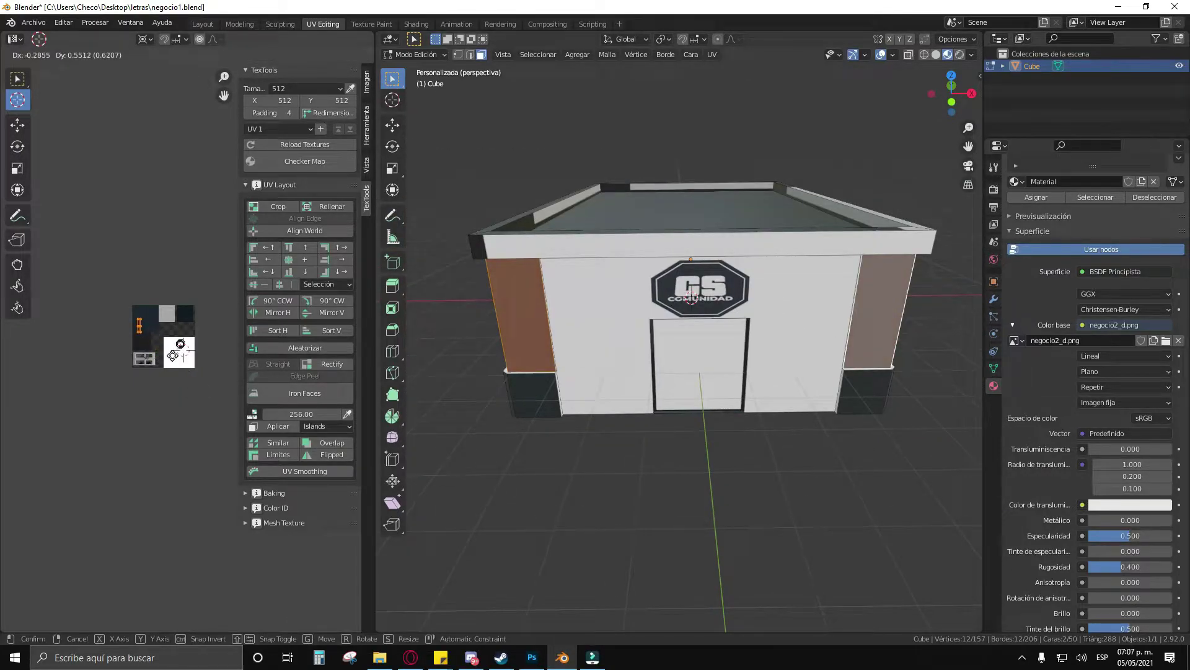
left_click(287, 340)
Step: Select the roof's front edge face and reposition its UVs on the texture
left_click(560, 478)
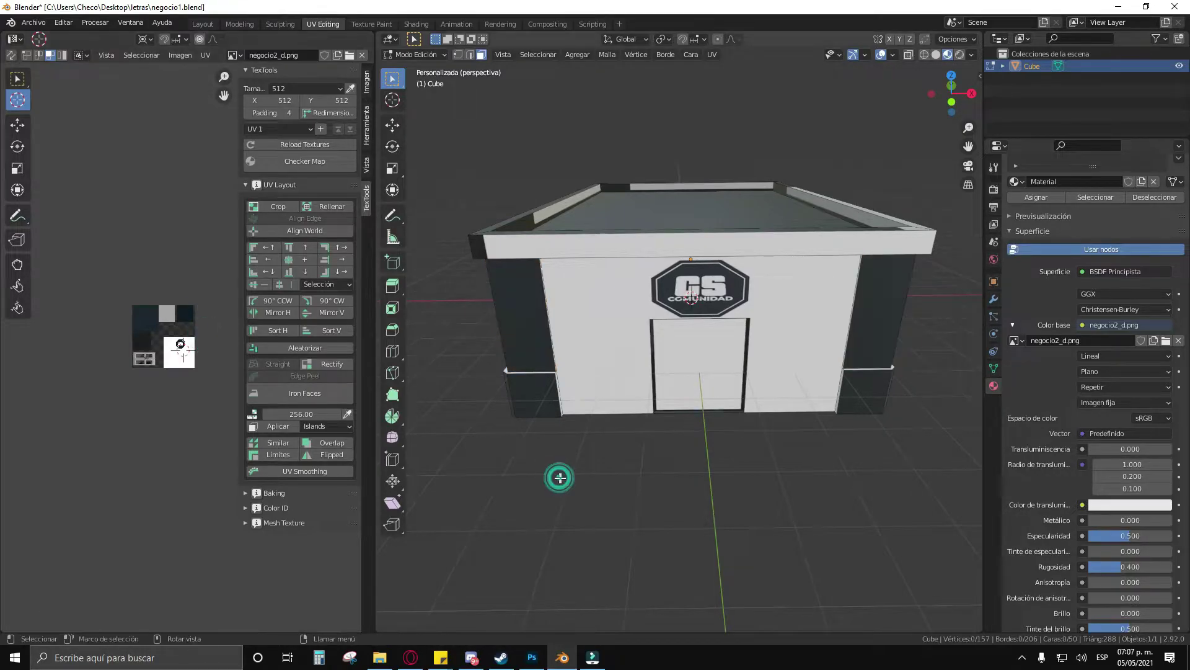
left_click_drag(560, 478, 577, 584)
left_click(611, 186)
key("g")
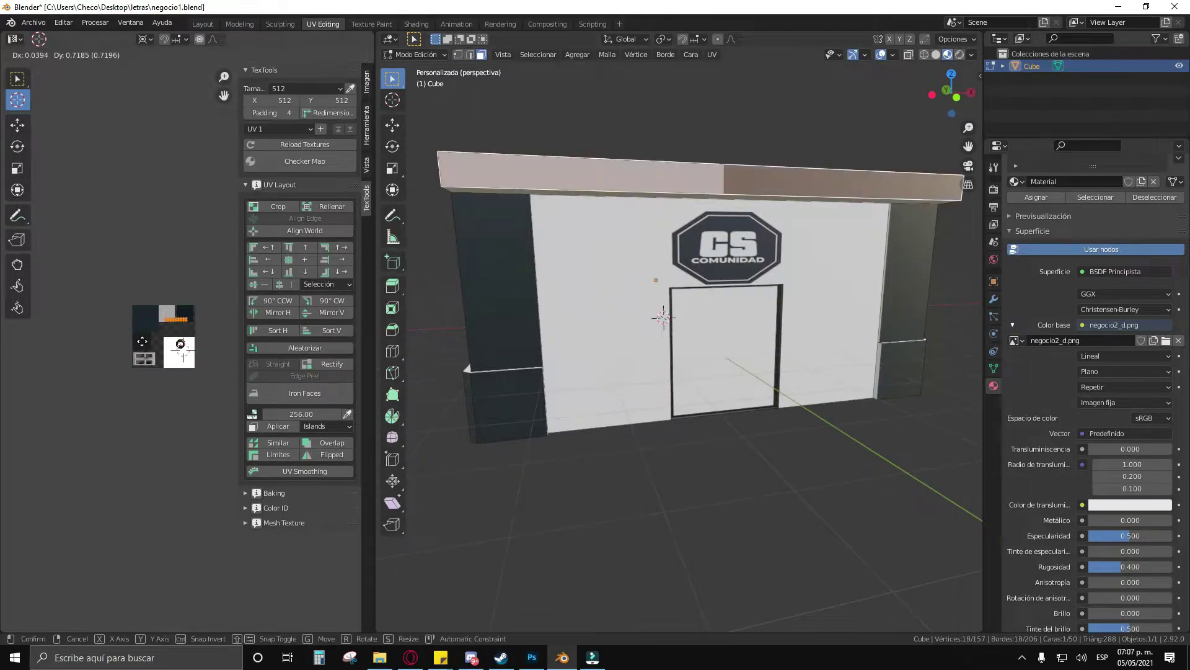
left_click(139, 338)
key("g")
left_click(135, 335)
key("g")
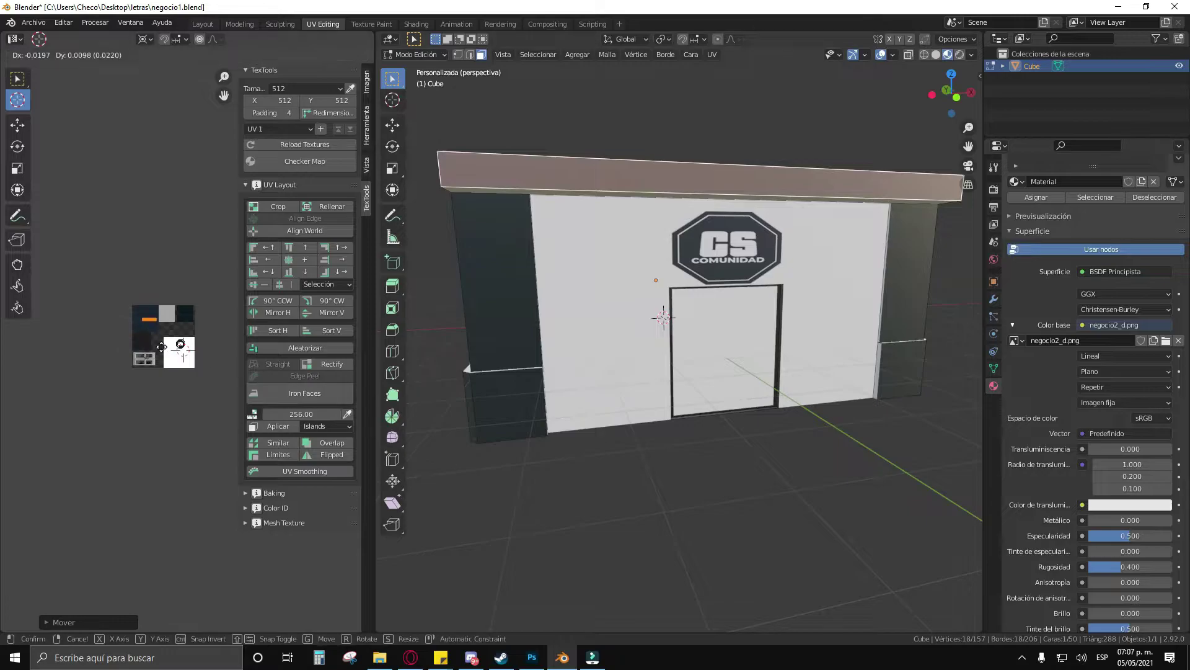
left_click(161, 346)
Step: Add more wall faces and move their UV island lower on the texture
left_click_drag(563, 520, 564, 589)
key("g")
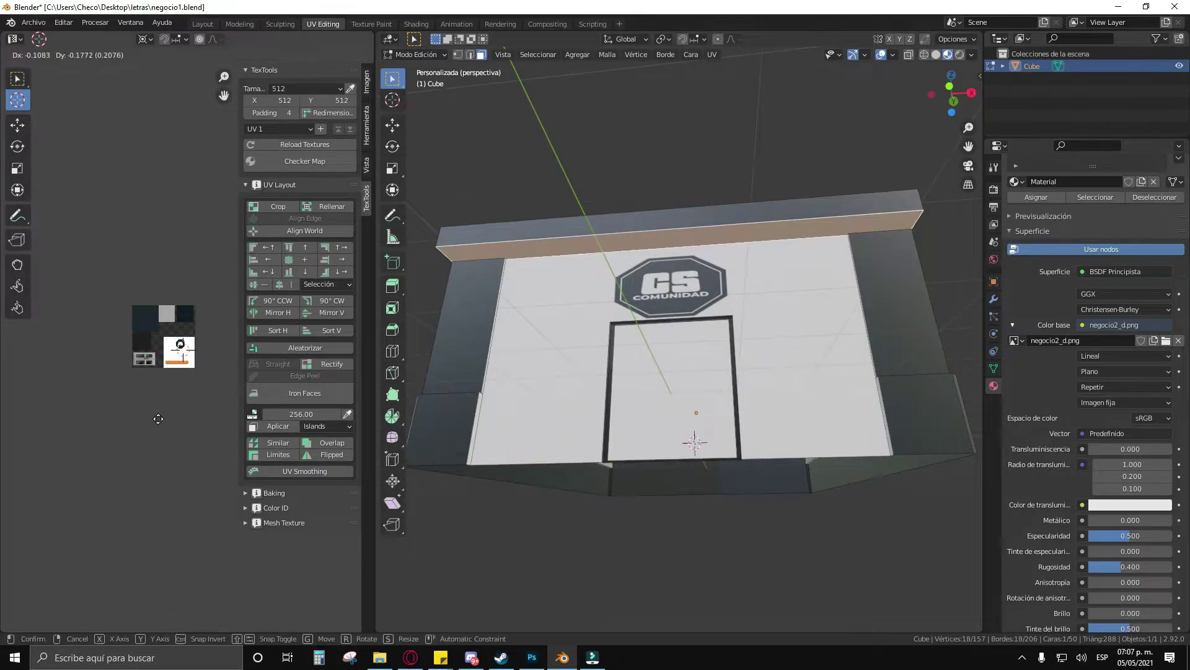
left_click(160, 412)
left_click_drag(625, 547, 558, 347)
left_click(771, 364)
key("a")
key("g")
left_click(172, 452)
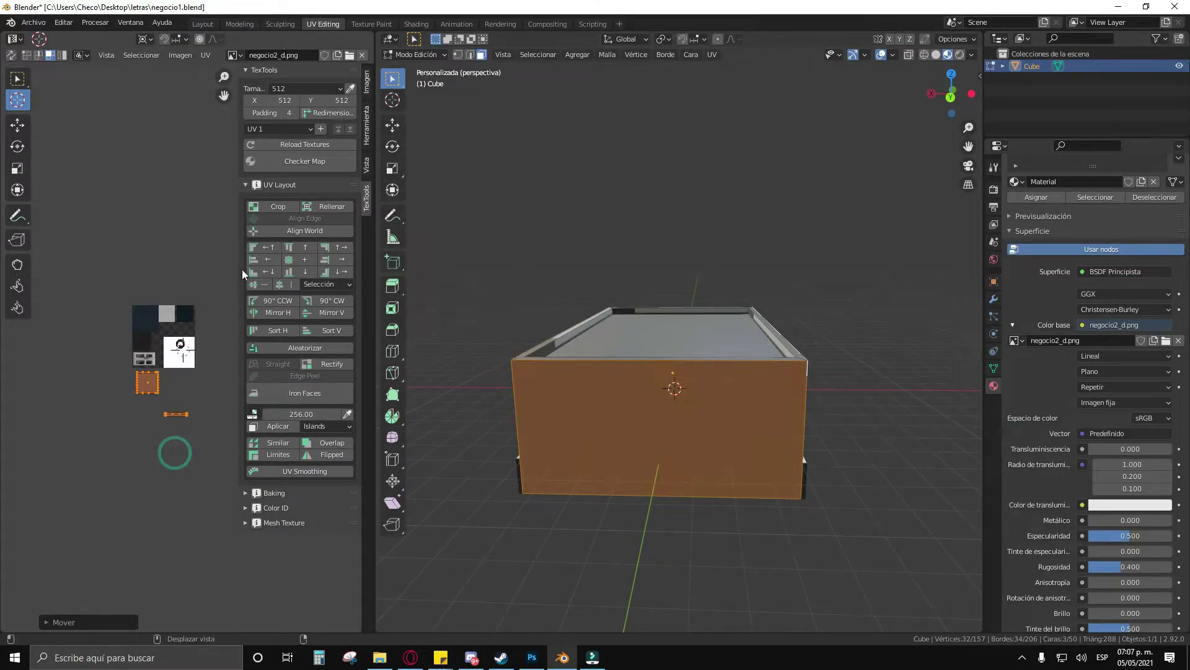
left_click(288, 247)
Step: Place the wall face's UVs onto the white lettering area, then select the front wall face
scroll("up", 3)
key("g")
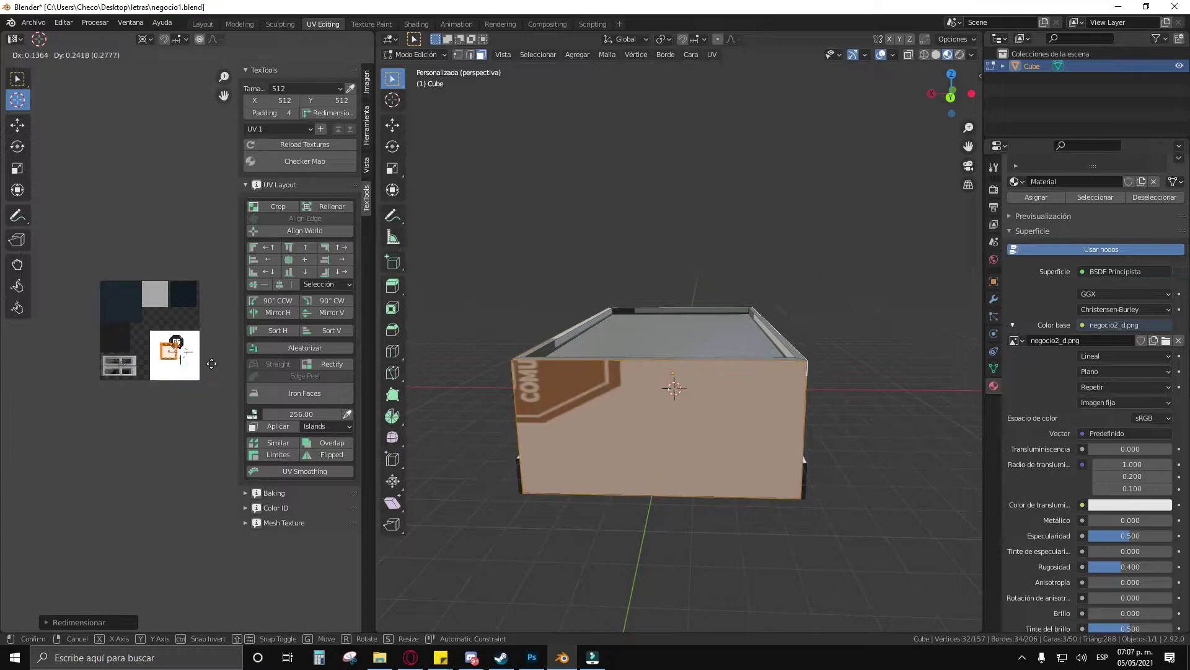
key("Return")
key("alt+a")
left_click_drag(655, 429, 638, 375)
scroll("up", 3)
left_click(651, 420)
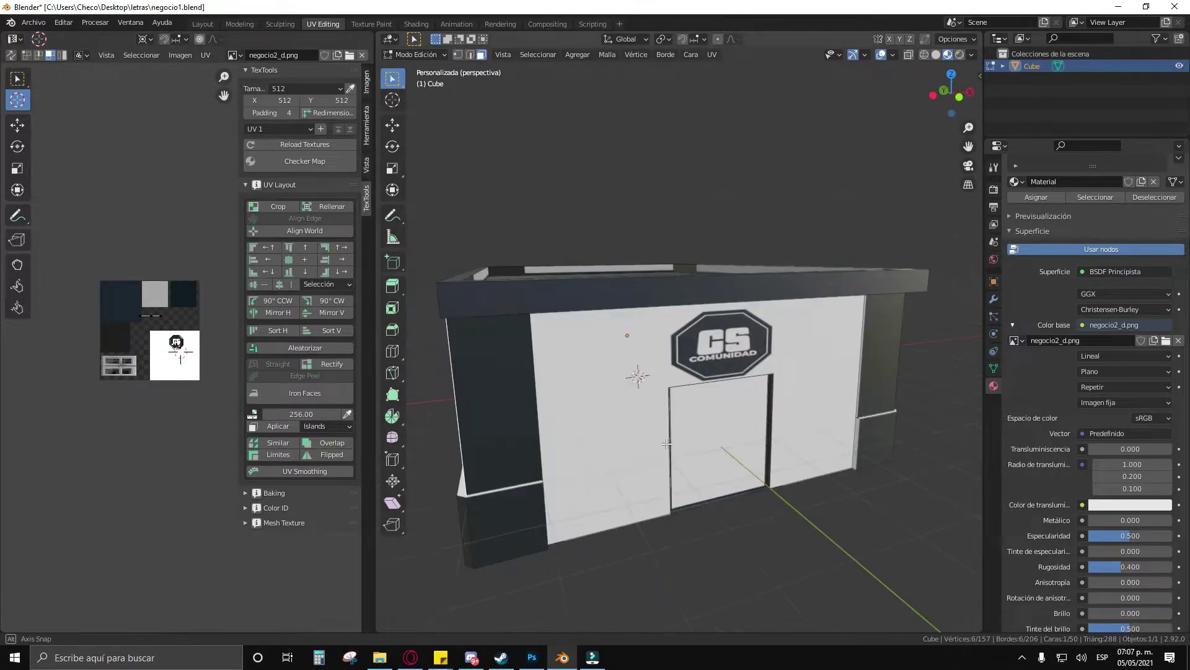
Step: Add one more face, move the selection's UVs to the light area, and clear it
scroll("up", 3)
left_click_drag(736, 421, 713, 403)
scroll("down", 3)
left_click(545, 372)
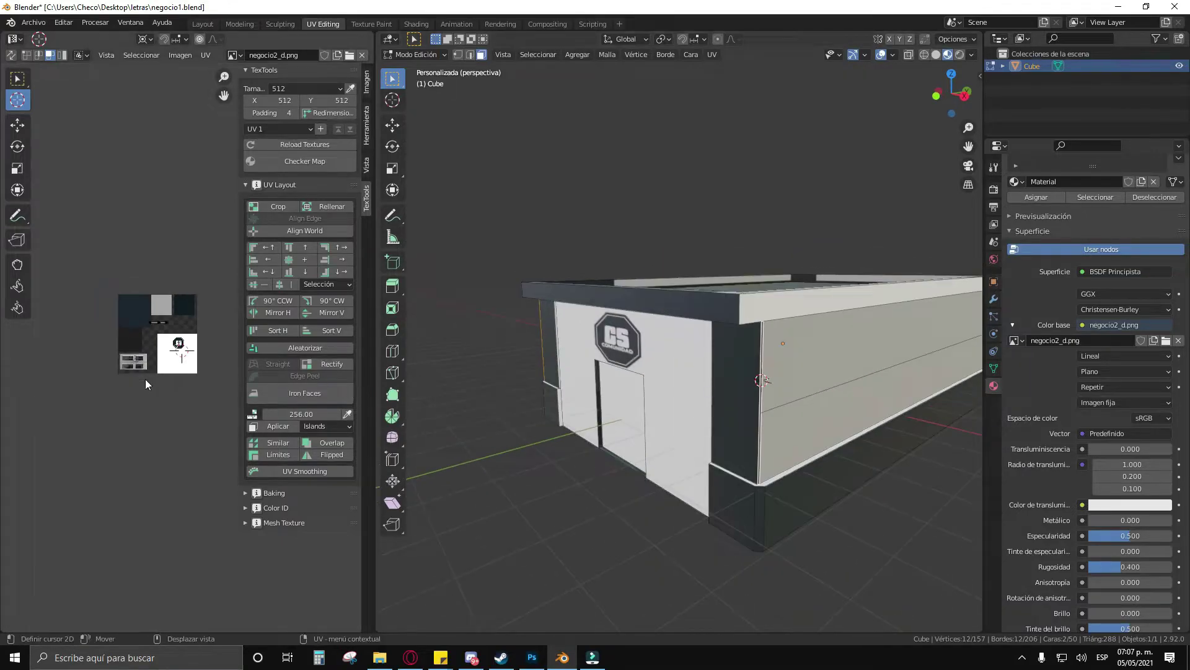
key("g")
left_click(160, 411)
key("alt+a")
Step: Select the door frame's top and side faces and move their UVs onto the white area
left_click_drag(606, 507, 608, 494)
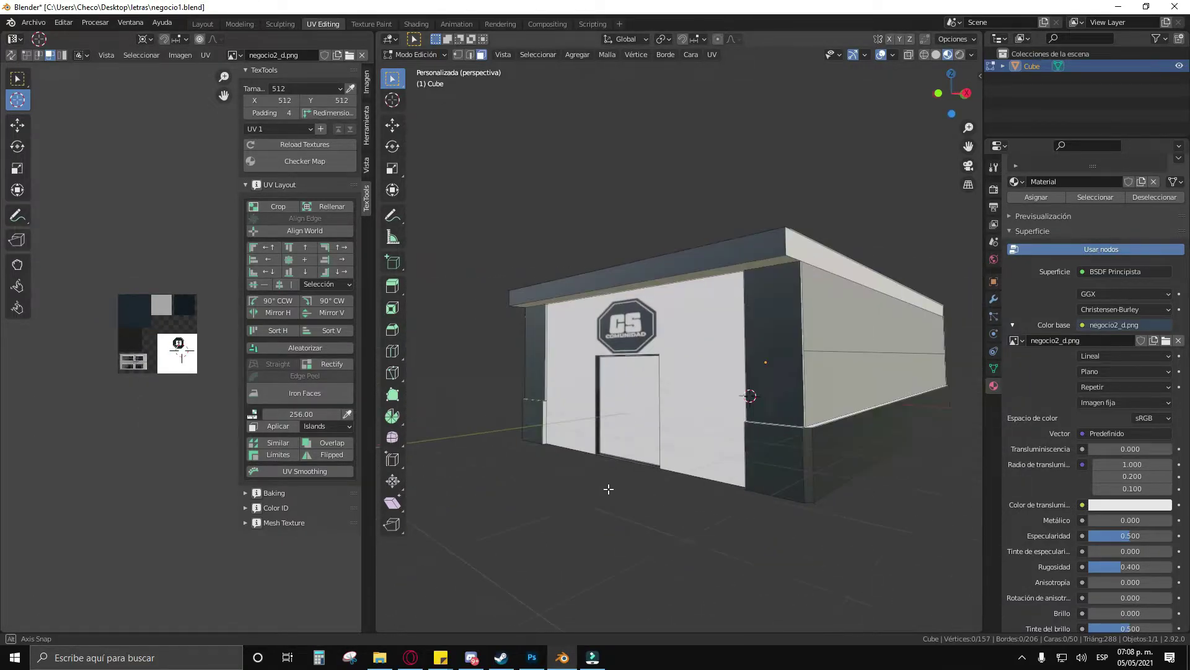
scroll("up", 3)
scroll("down", 3)
scroll("up", 3)
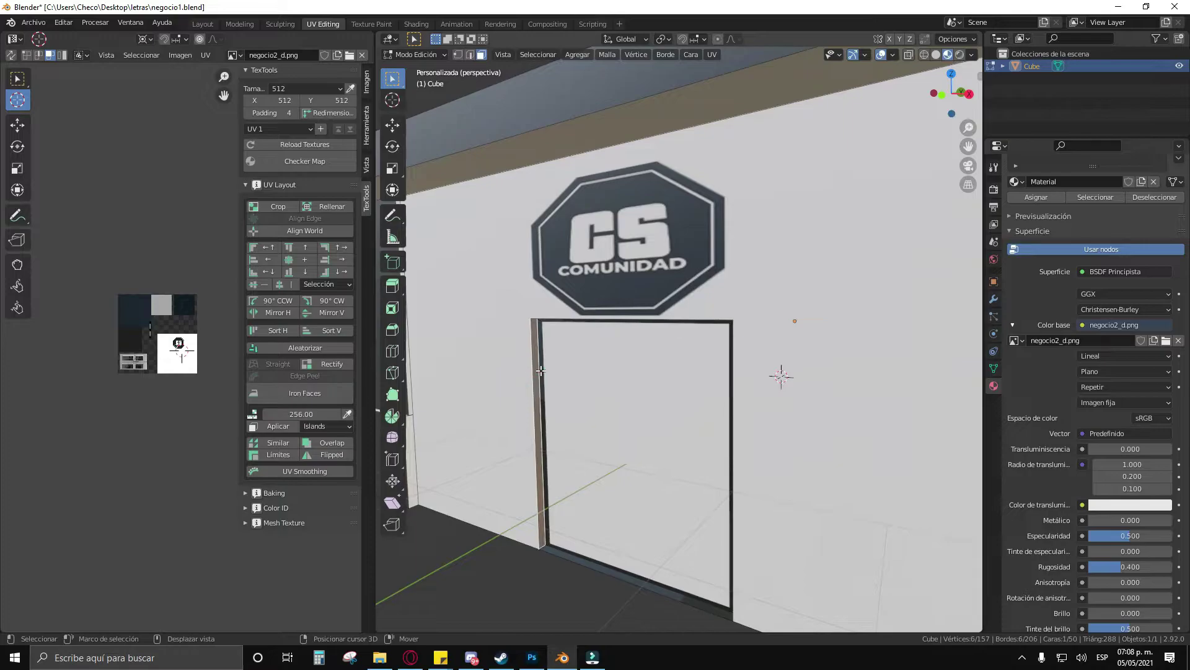
left_click_drag(540, 370, 553, 345)
left_click(598, 235)
left_click(657, 345)
left_click_drag(729, 209, 666, 386)
left_click(885, 345)
scroll("down", 3)
key("g")
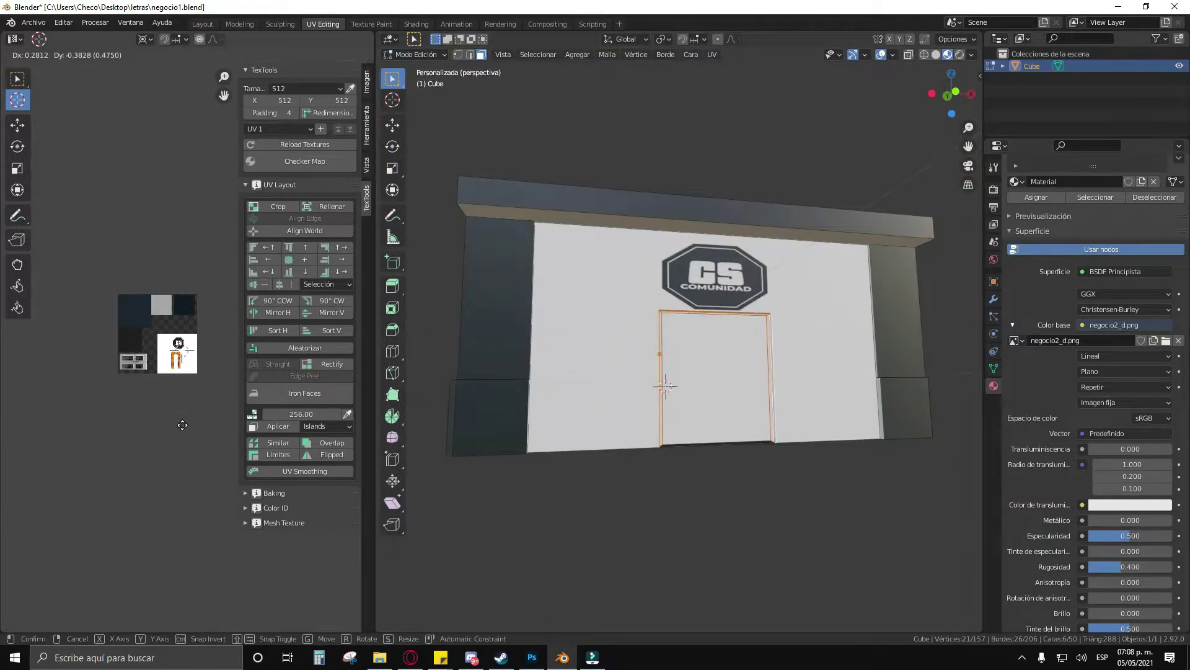
left_click(138, 375)
left_click(678, 504)
Step: Select two rings of roof rim faces and move their UVs onto a lighter texture area
left_click_drag(678, 504, 671, 534)
scroll("up", 3)
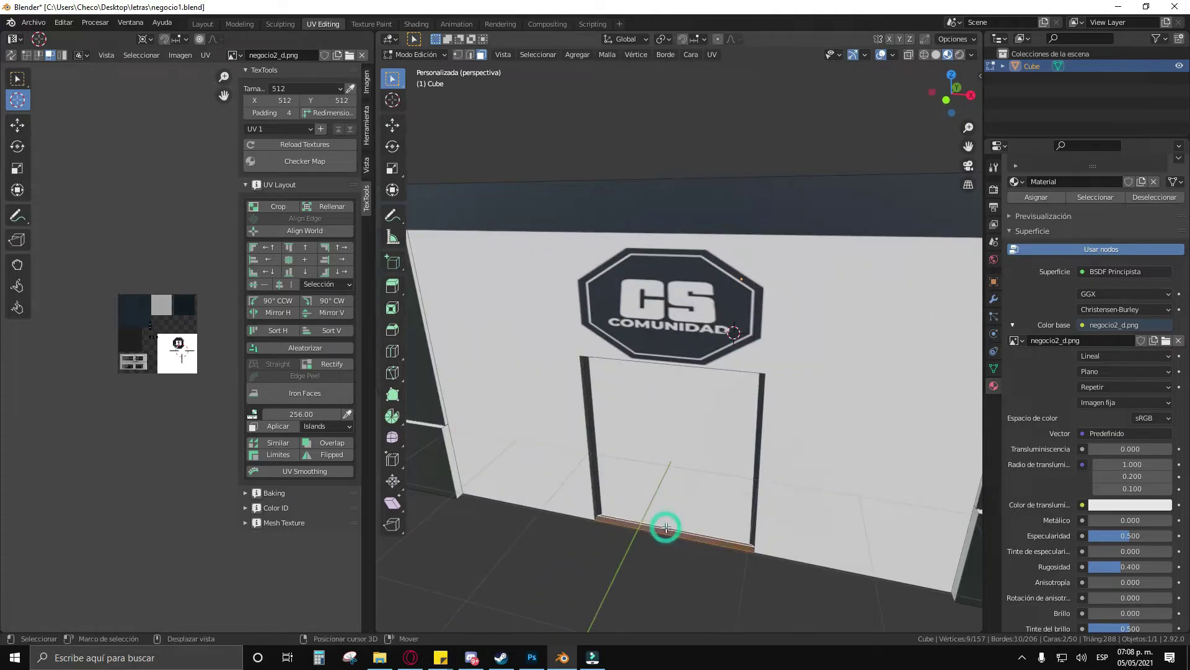
scroll("down", 3)
left_click_drag(545, 537, 608, 274)
left_click(664, 194)
left_click_drag(664, 194, 713, 279)
left_click(807, 346)
key("g")
left_click(156, 430)
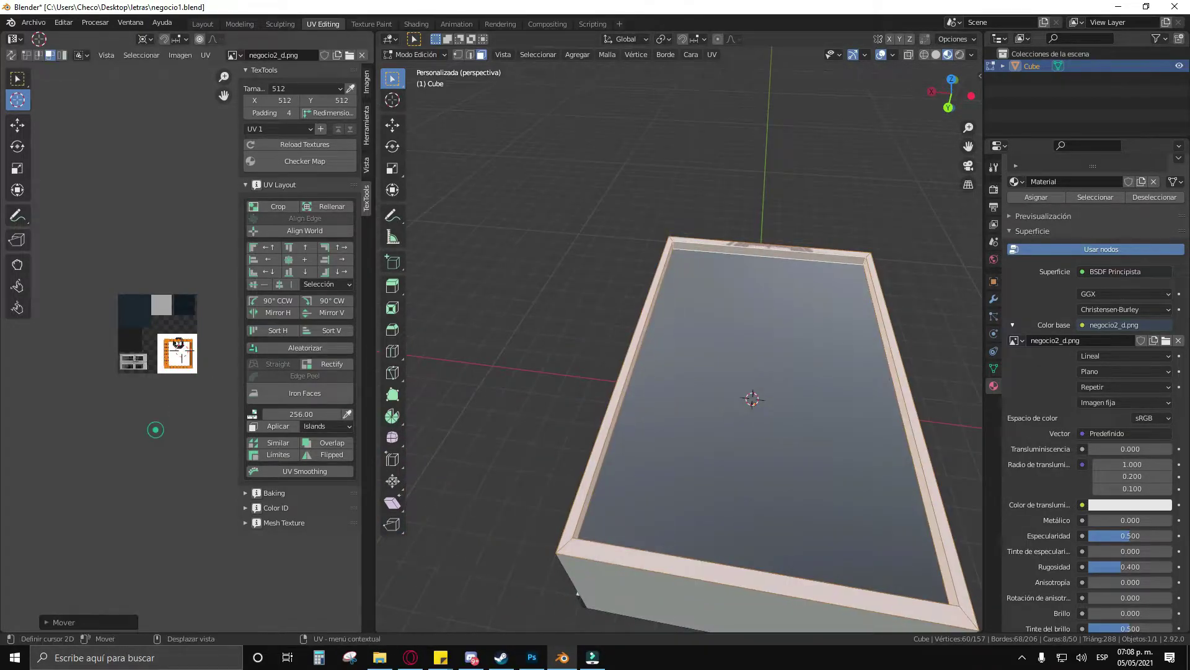
key("g")
left_click(173, 398)
Step: Select a top rim face, remap its UV island to the light area, and clear the selection
left_click_drag(651, 347, 685, 499)
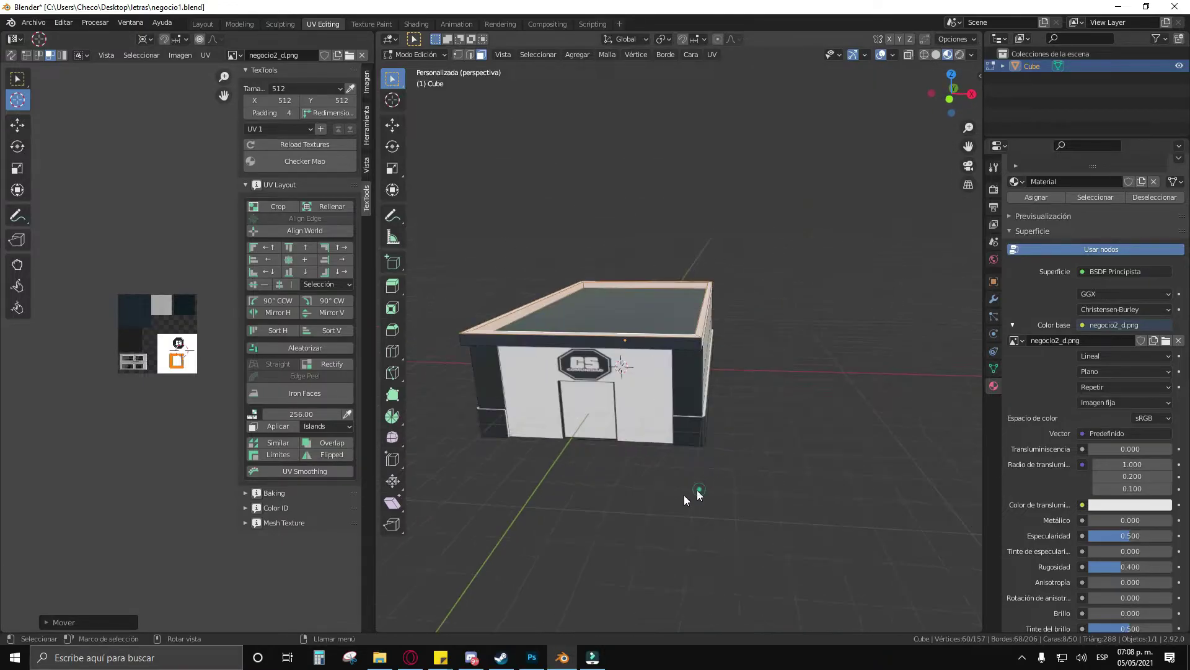
left_click(685, 499)
left_click_drag(617, 385, 612, 313)
left_click(643, 307)
key("g")
left_click(108, 315)
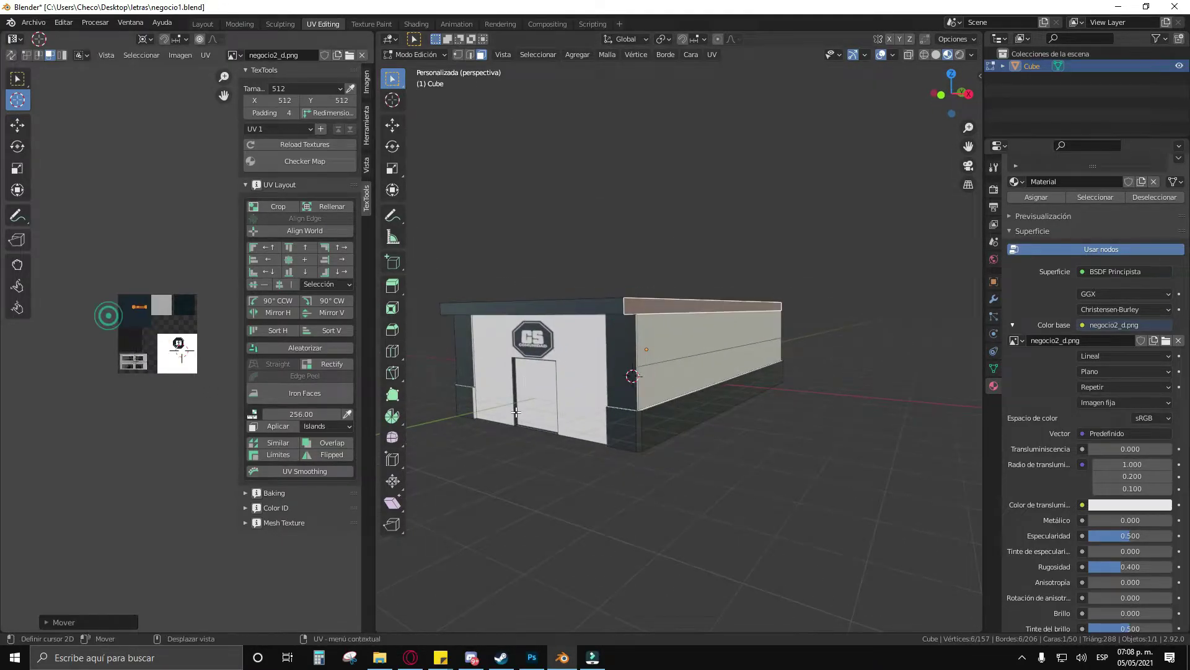
left_click_drag(516, 412, 691, 322)
left_click(691, 311)
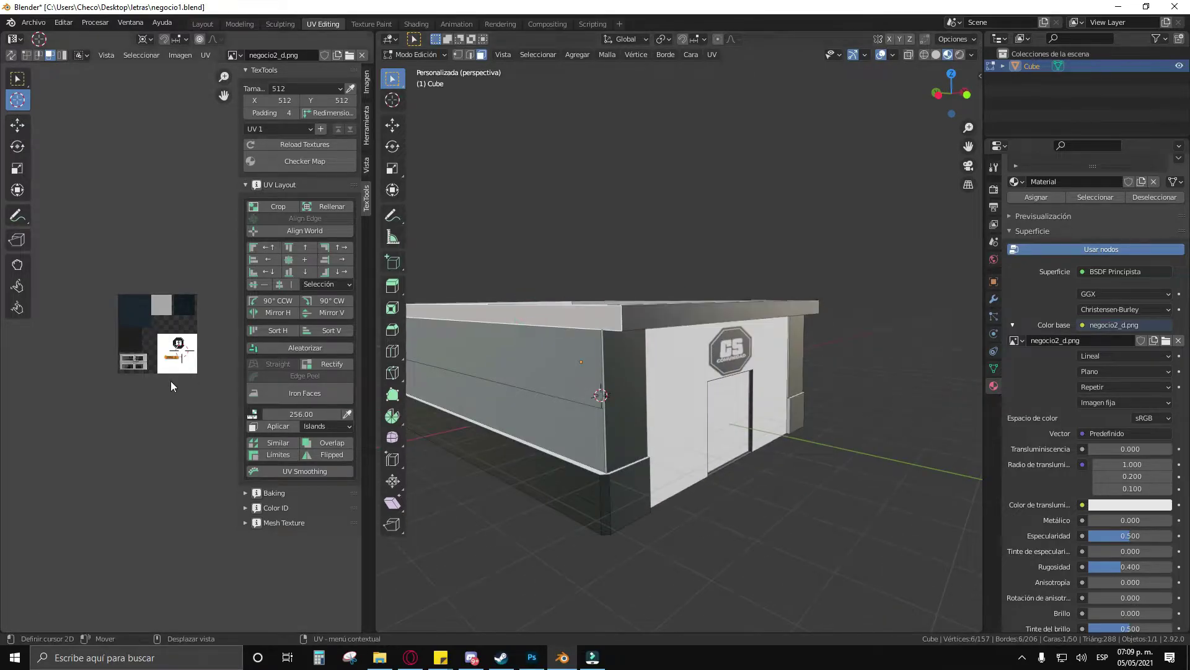
left_click(515, 523)
left_click_drag(515, 523, 620, 434)
Step: Shift all UV coordinates, then nudge one small edge in the UV layout
key("a")
key("g")
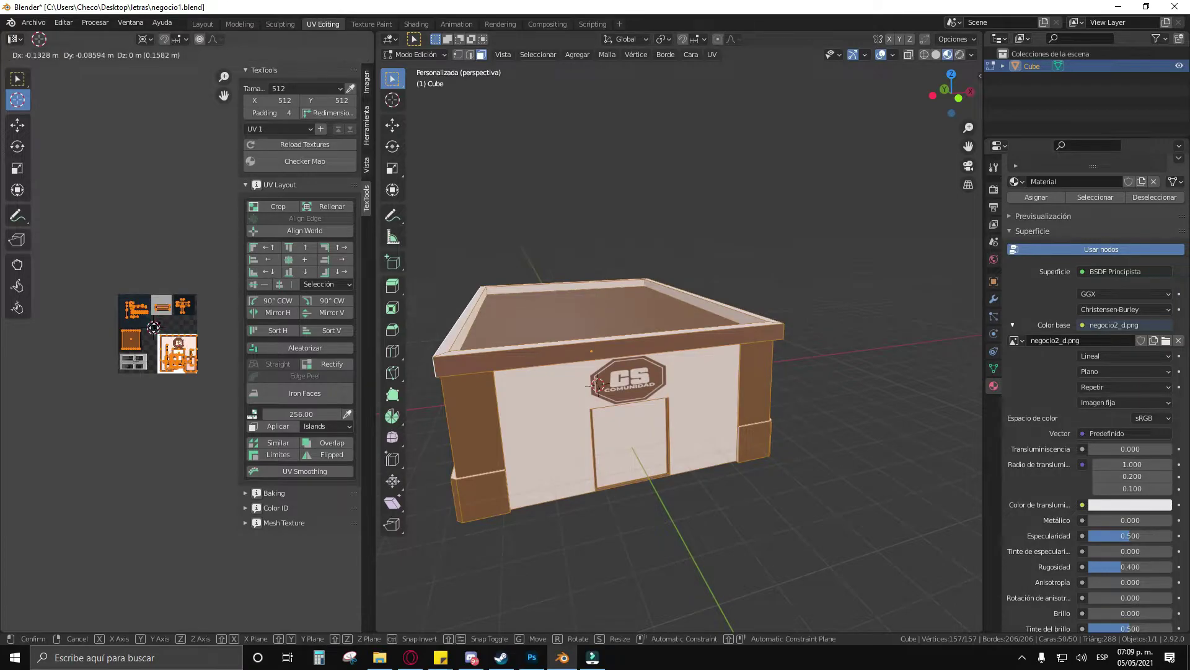
left_click(153, 327)
scroll("up", 3)
left_click(18, 79)
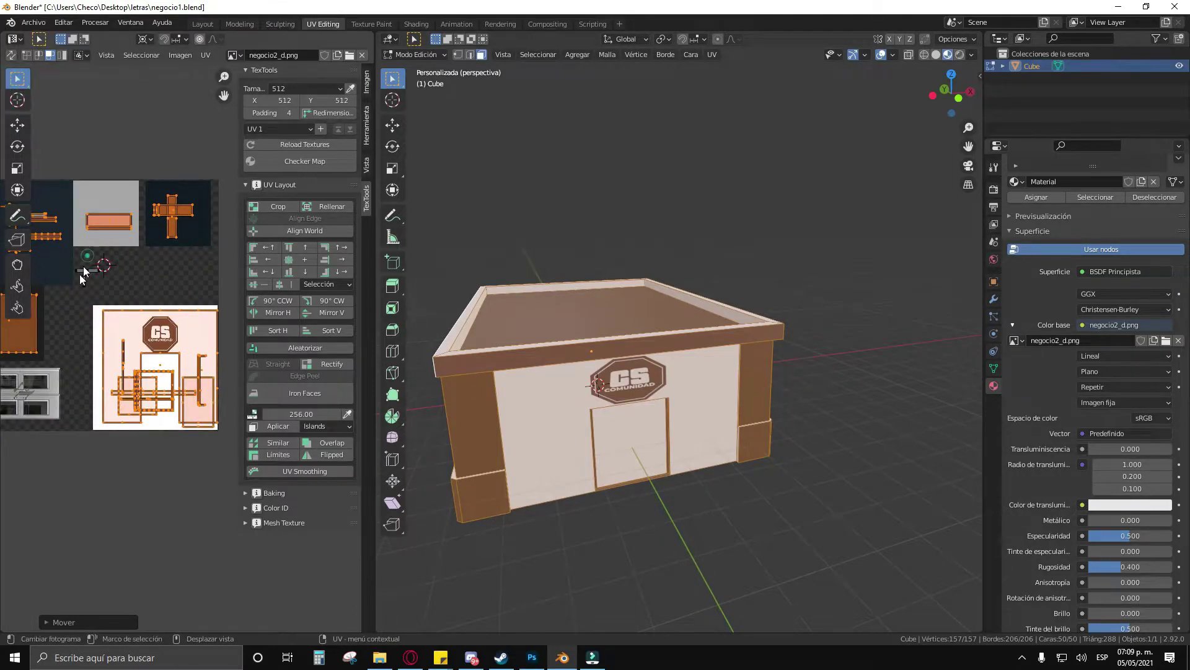
key("alt+a")
left_click(62, 269)
key("g")
left_click(69, 284)
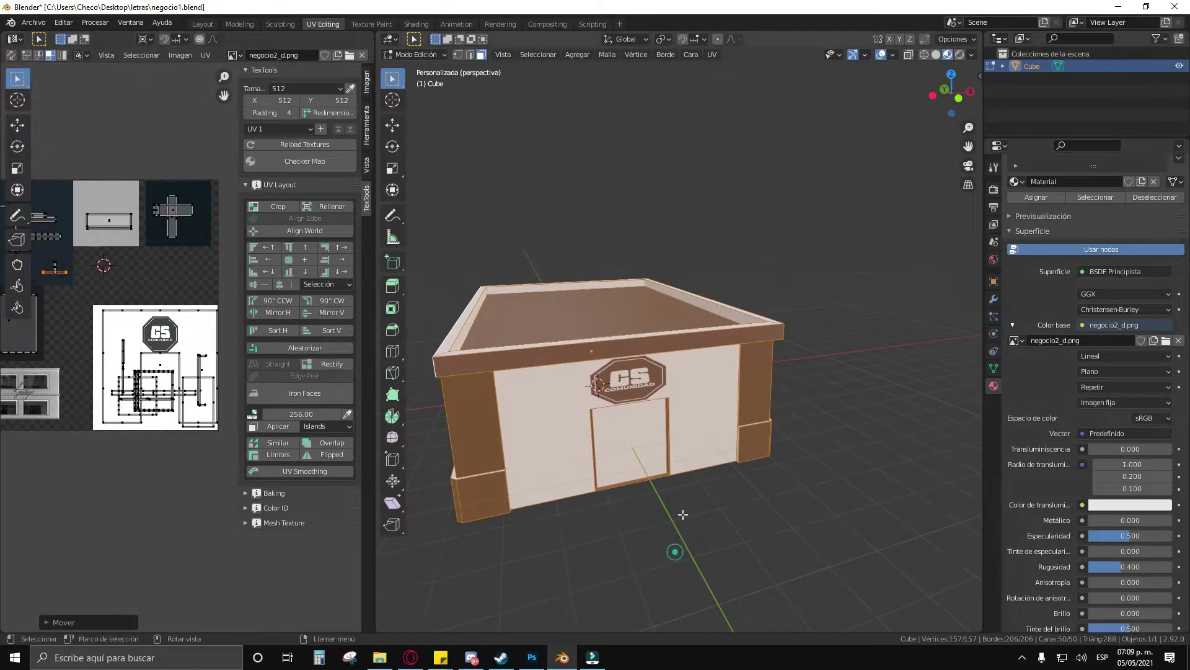
key("alt+a")
Step: Select the front door face and move its UV island over the glass doors
left_click_drag(656, 585, 672, 468)
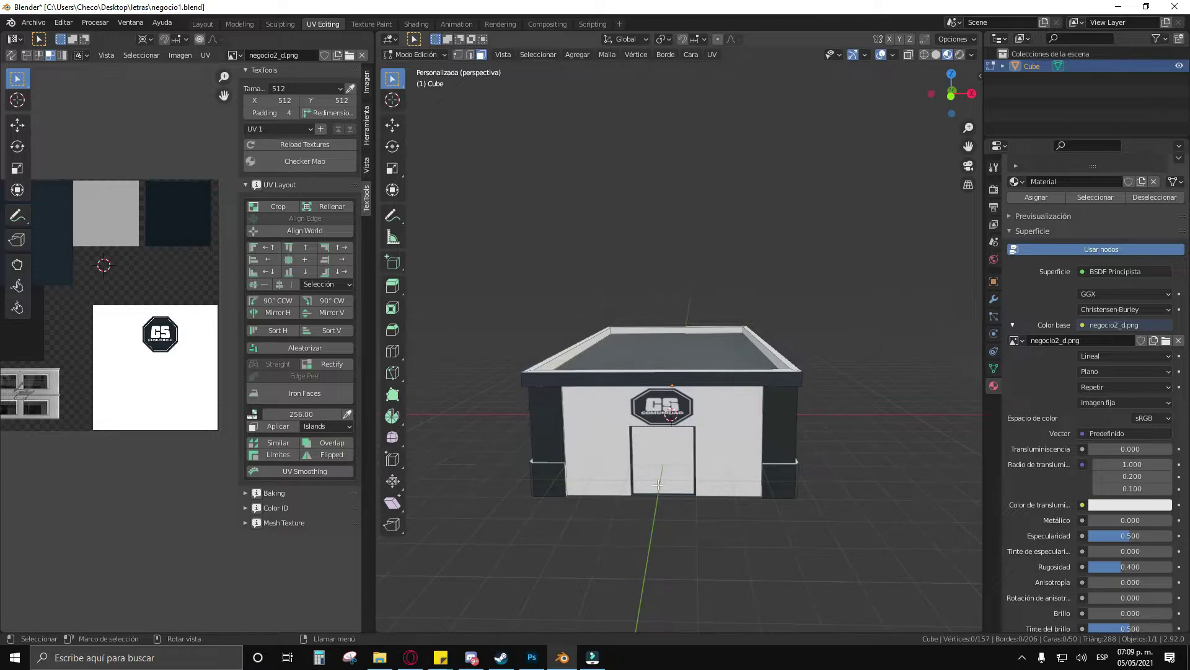
left_click(655, 465)
left_click_drag(122, 411, 160, 407)
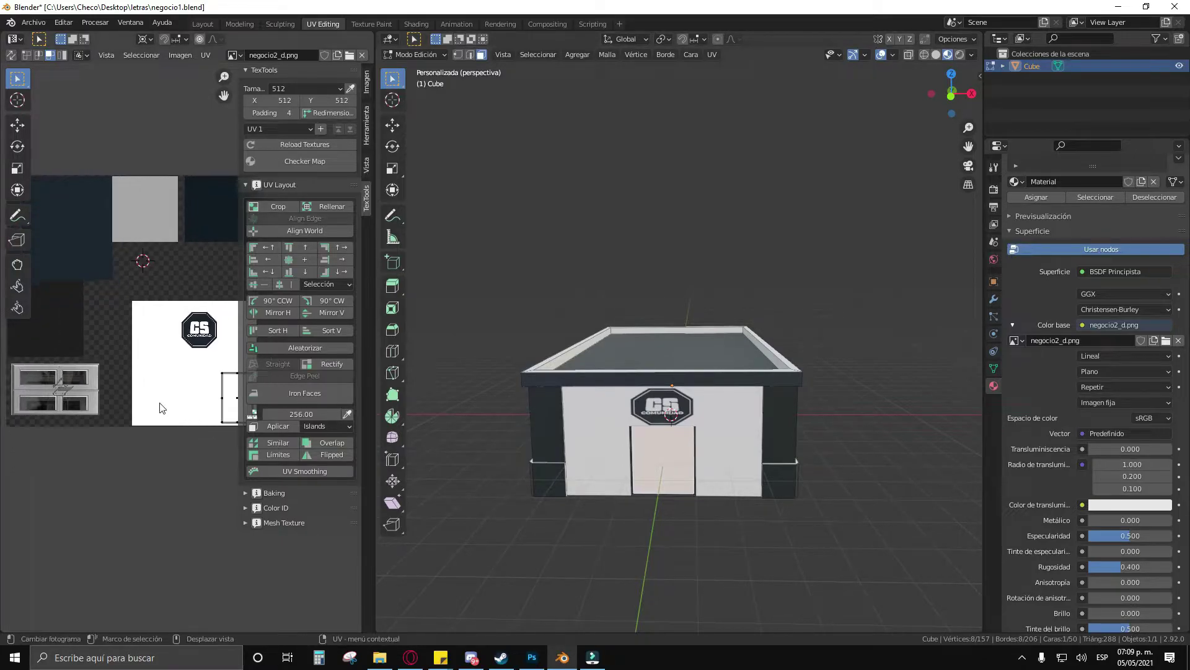
key("g")
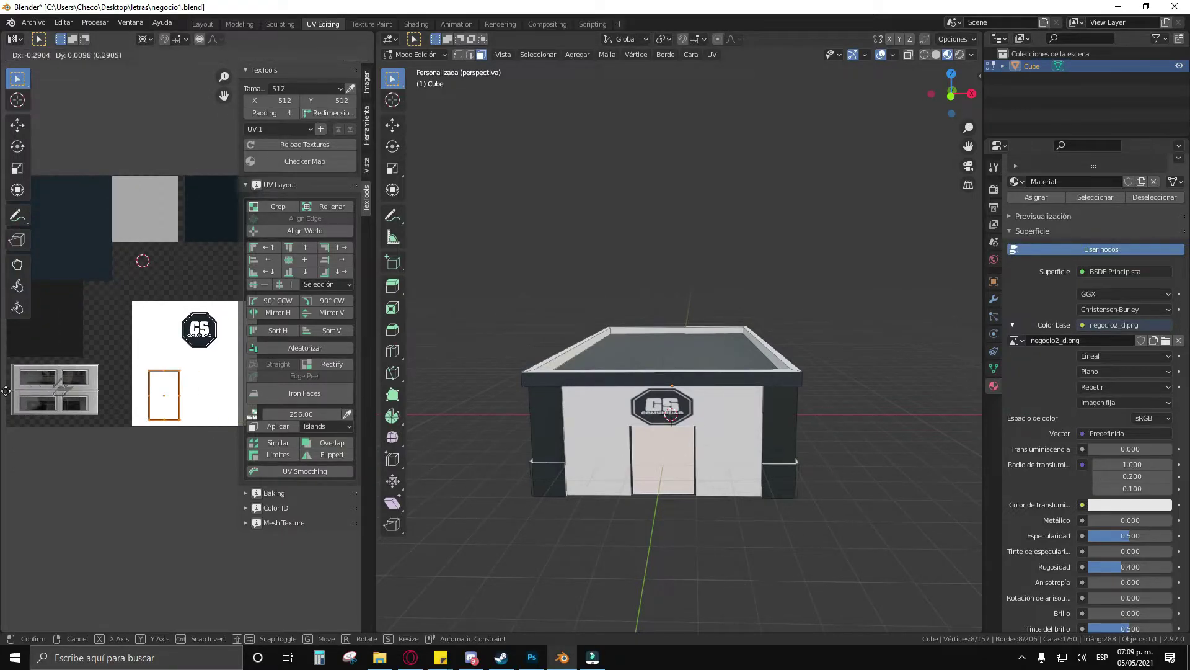
left_click(60, 385)
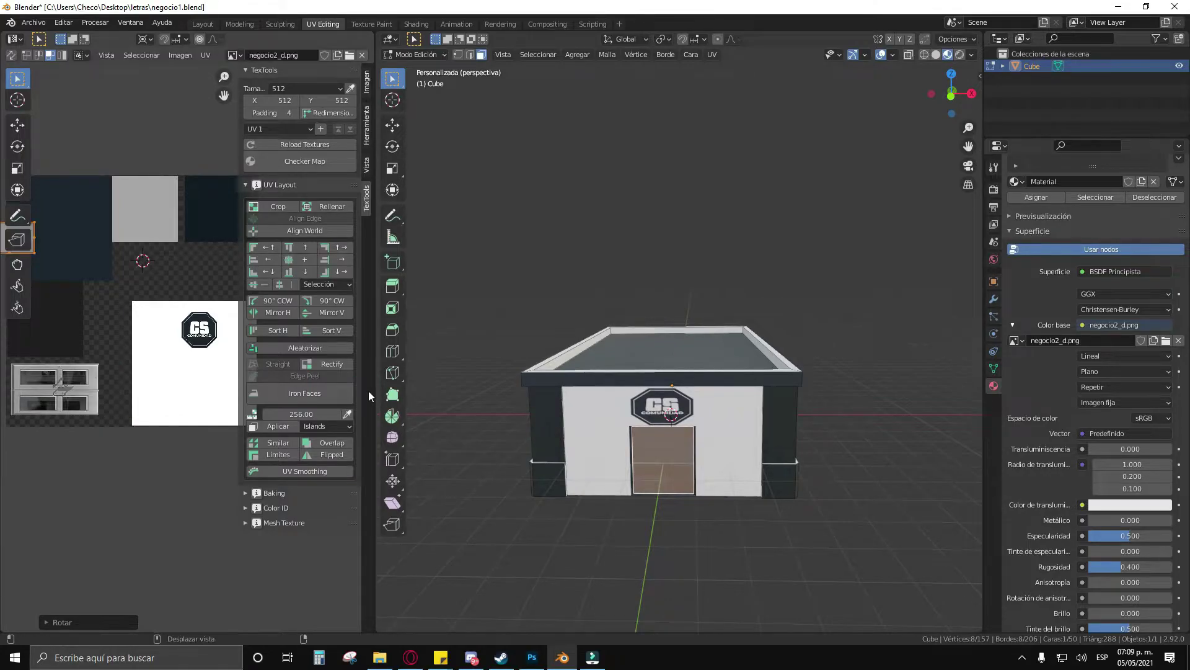
scroll("down", 3)
key("r")
key("g")
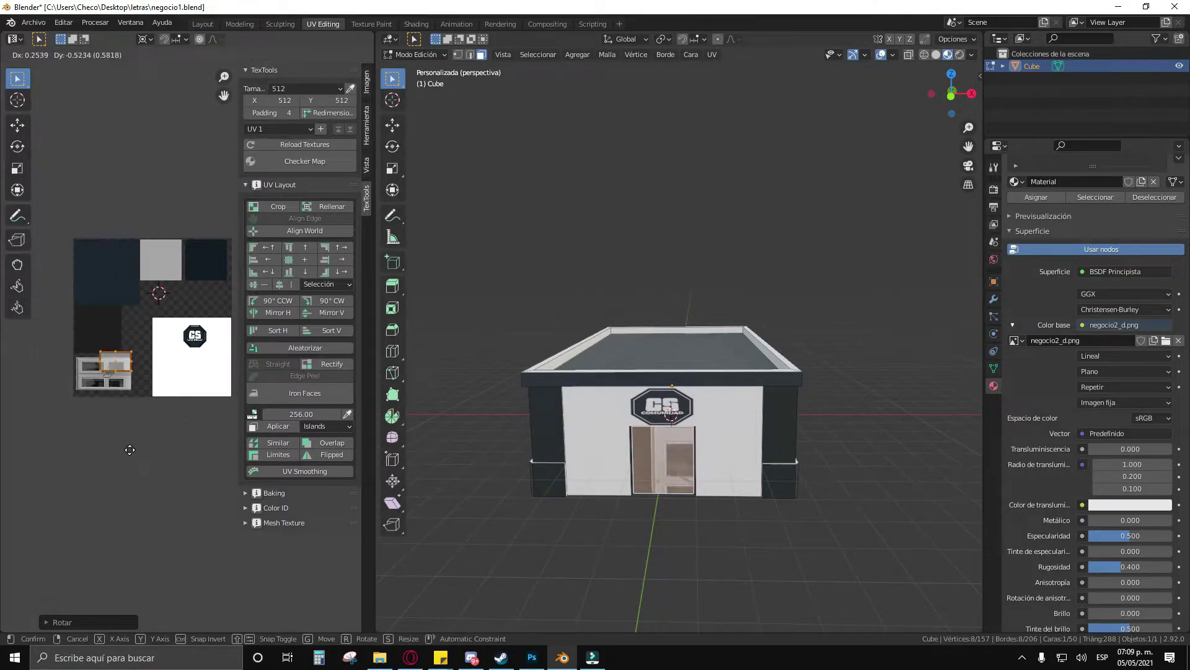
left_click(127, 451)
Step: Resize and nudge the door UV island, narrowing it along X
key("s")
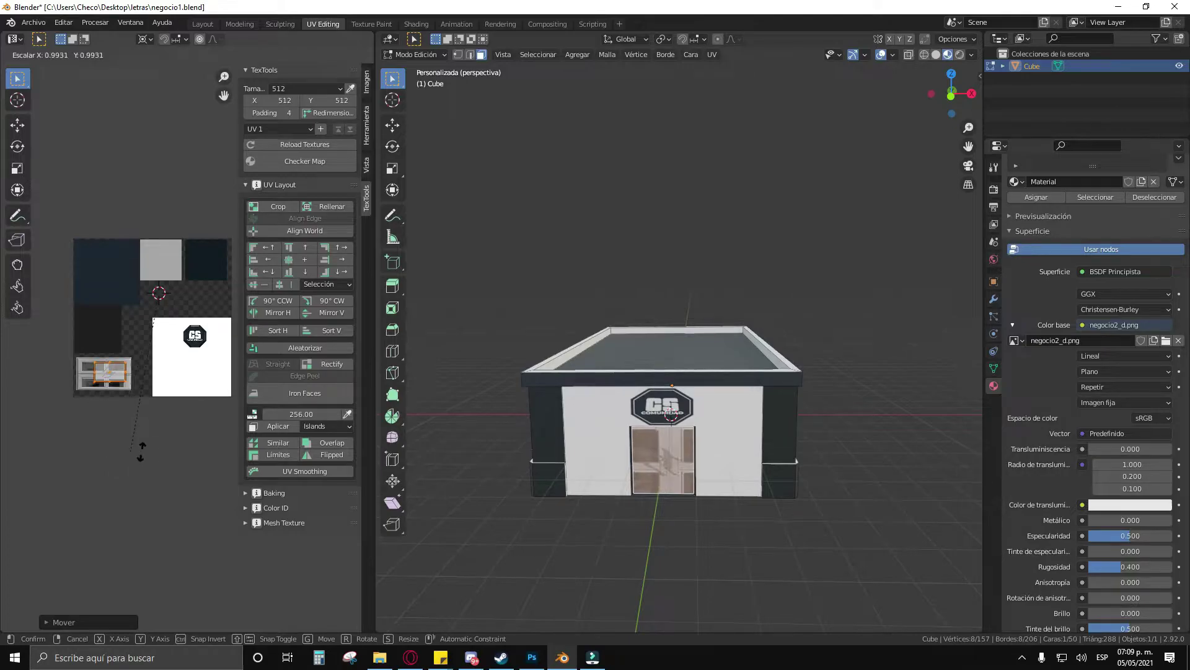
left_click(39, 439)
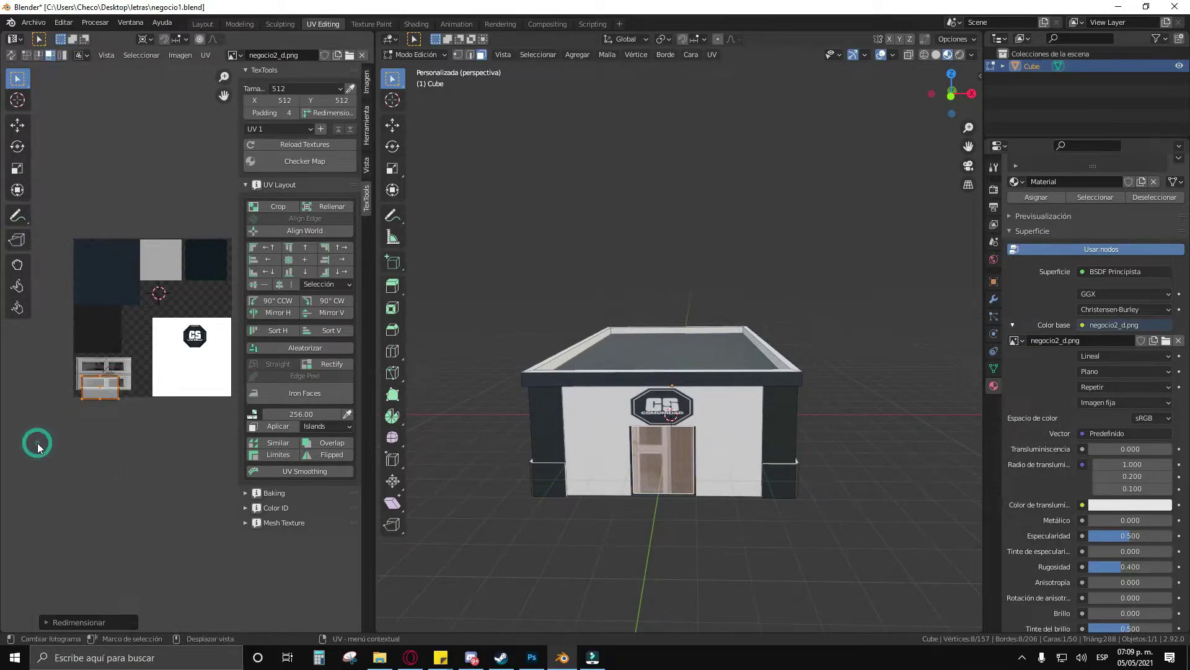
key("g")
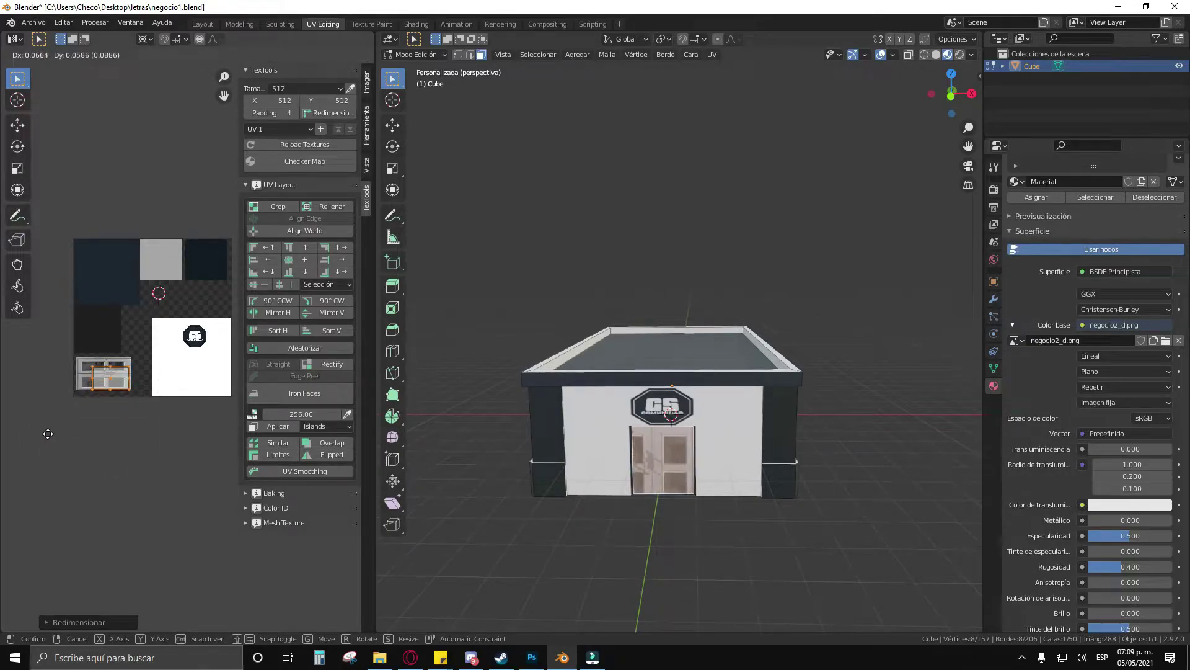
left_click(48, 434)
key("s")
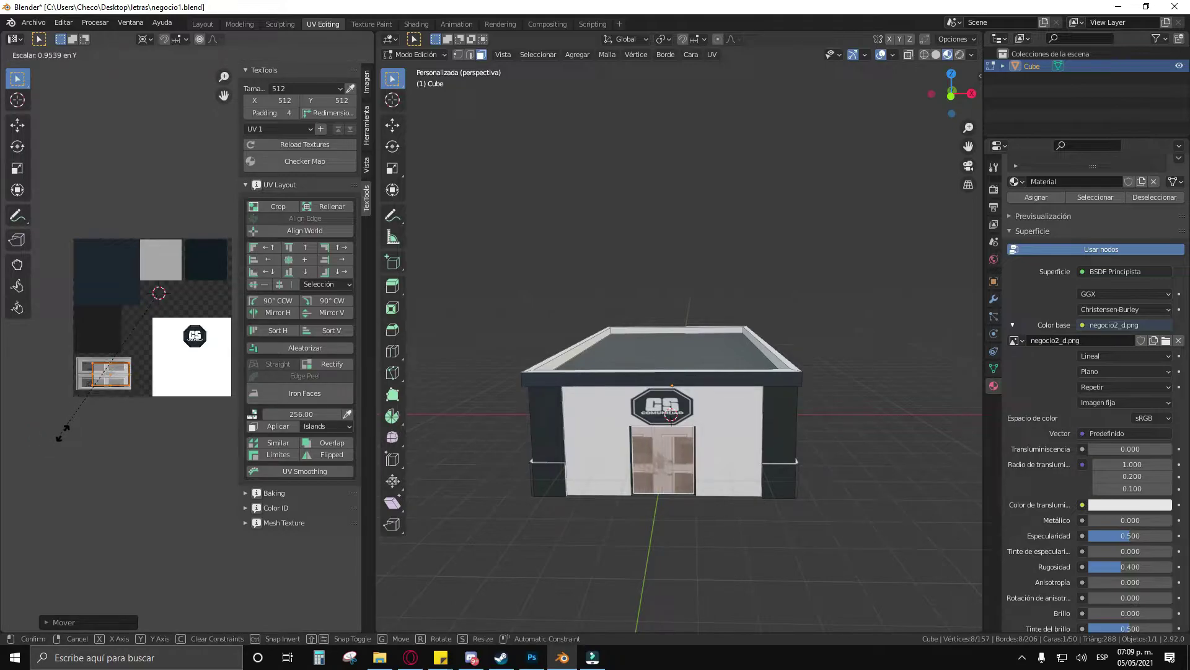
left_click(68, 435)
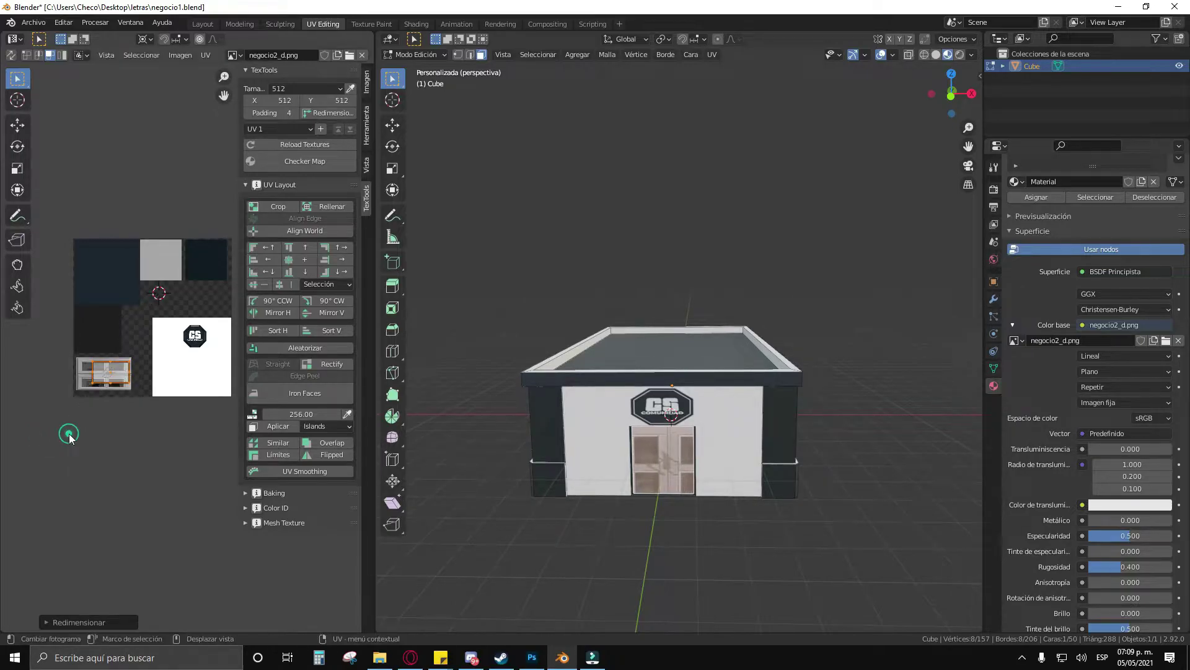
key("x")
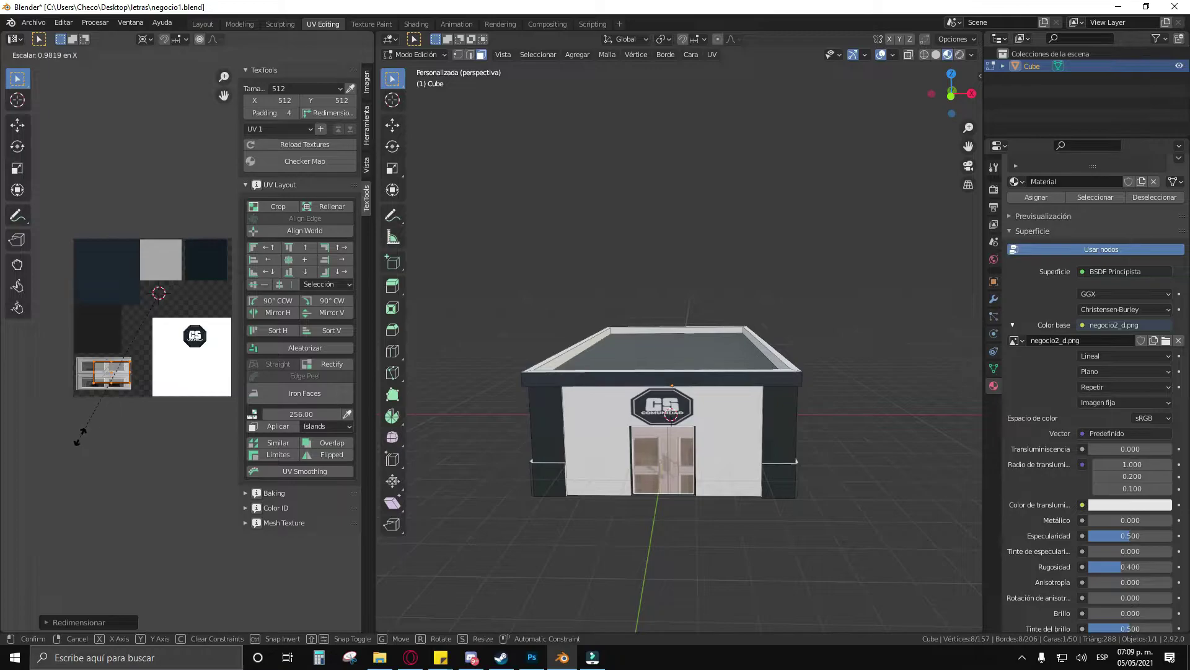
left_click(78, 441)
Step: Enlarge the door UV island and reposition it on the texture
scroll("up", 3)
scroll("up", 3)
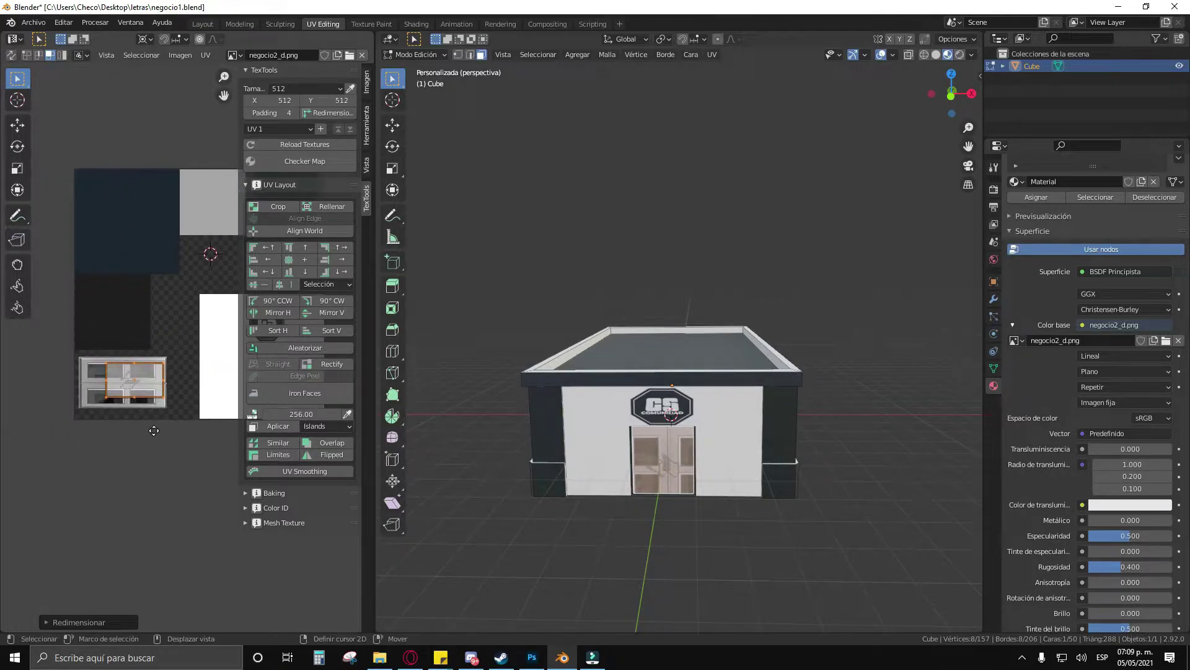
scroll("up", 3)
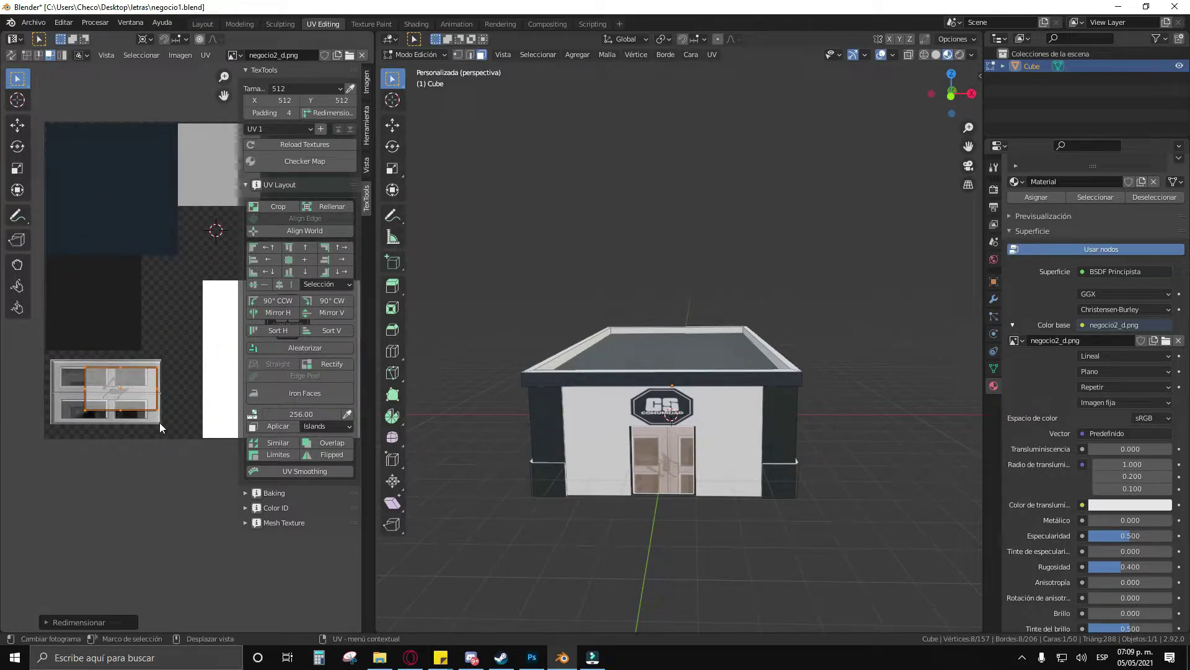
key("s")
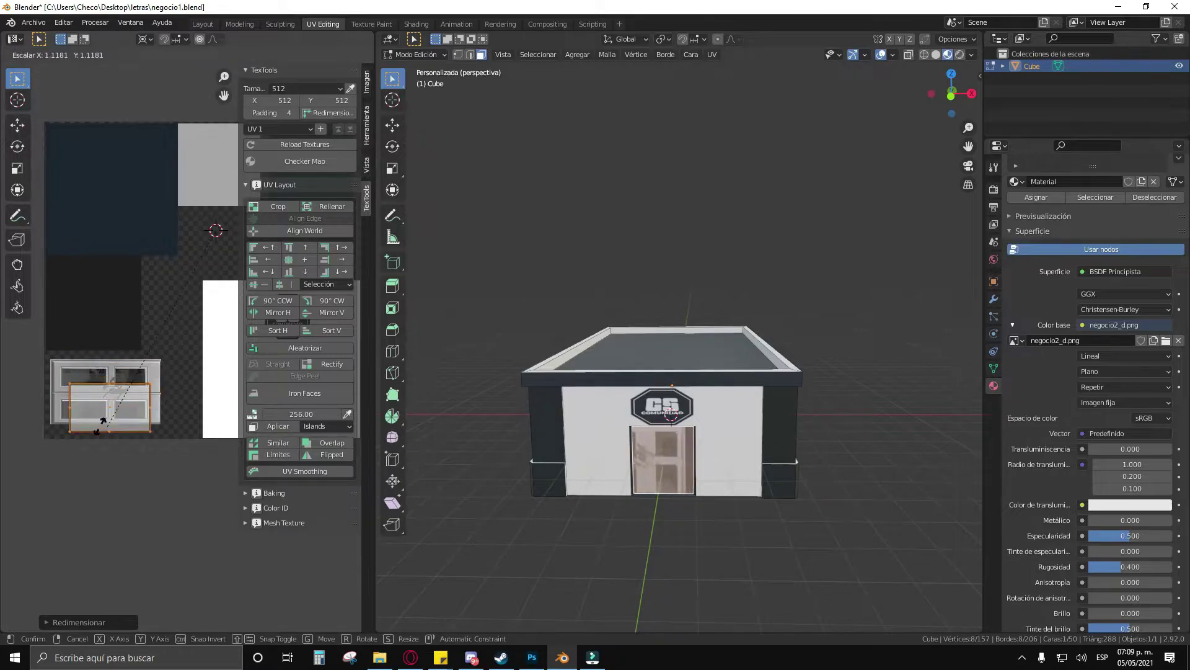
left_click(68, 434)
key("g")
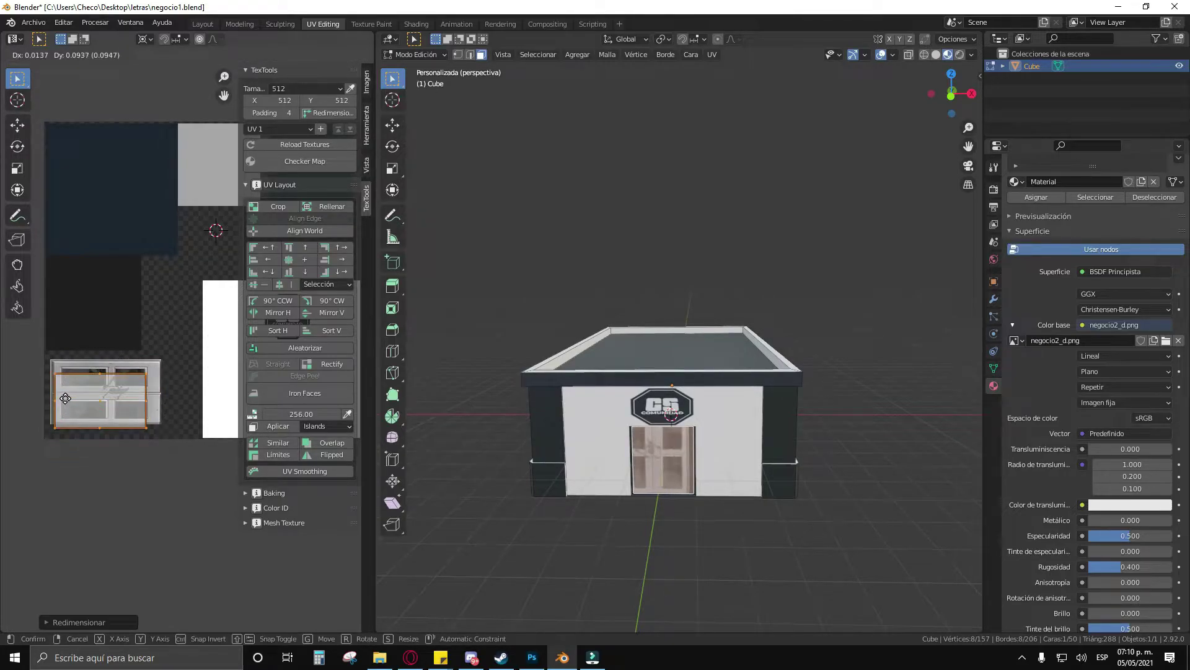
left_click(67, 394)
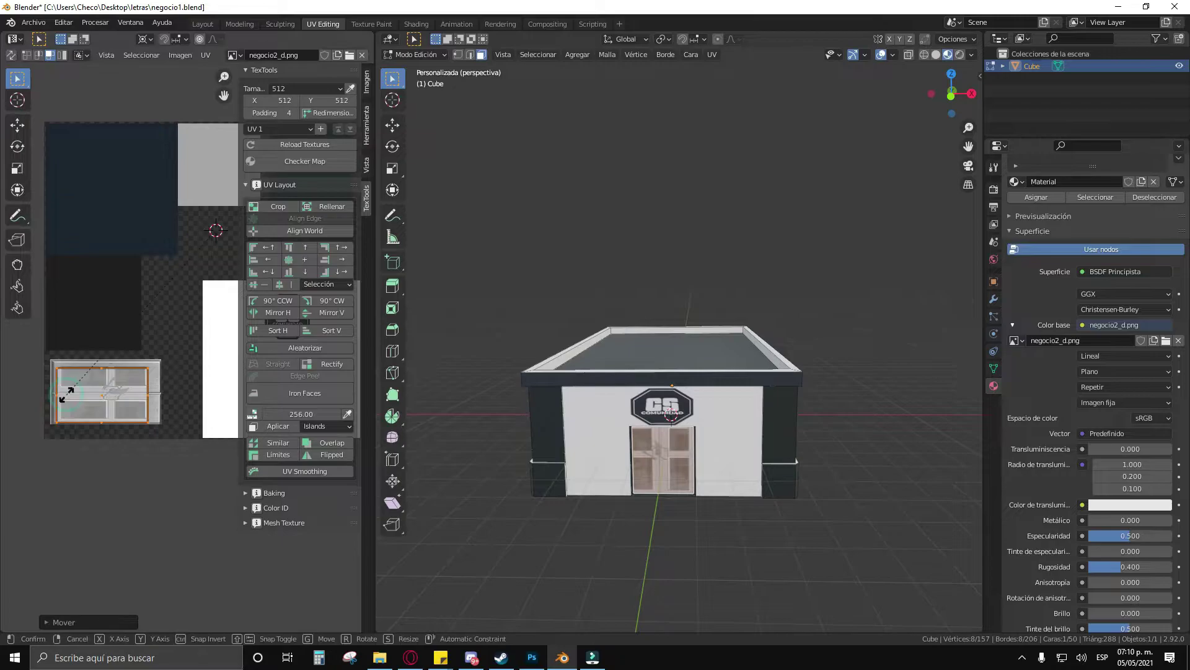
key("g")
left_click(34, 406)
Step: Move the door UV island again and rotate it 90°
key("g")
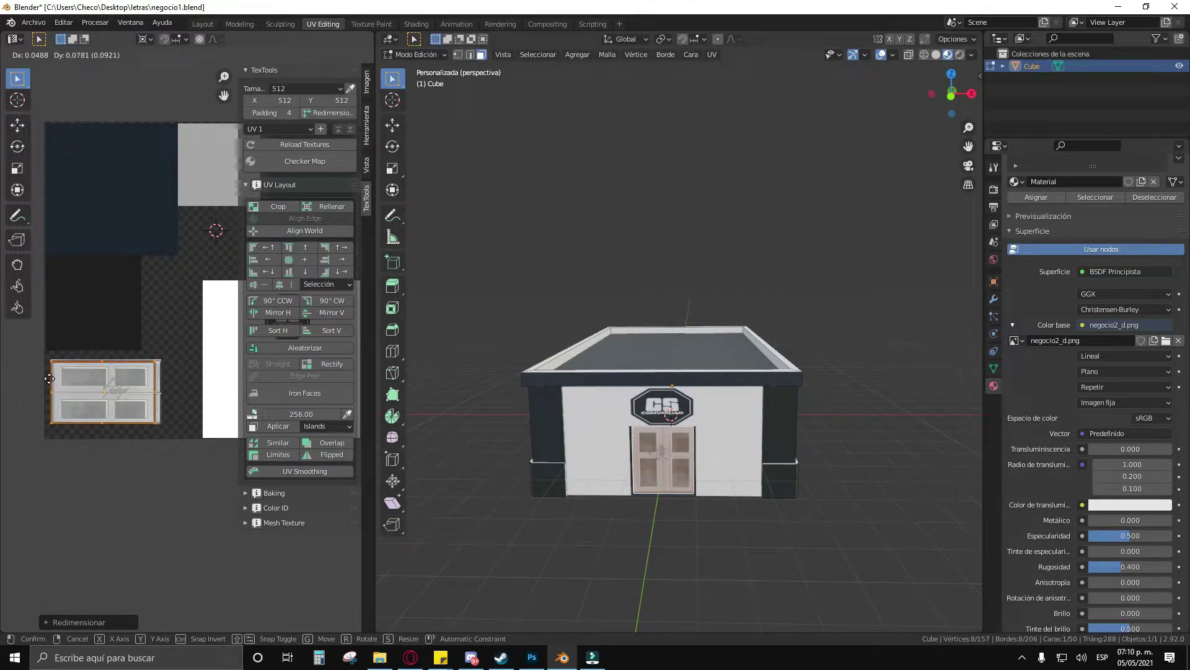
left_click(49, 378)
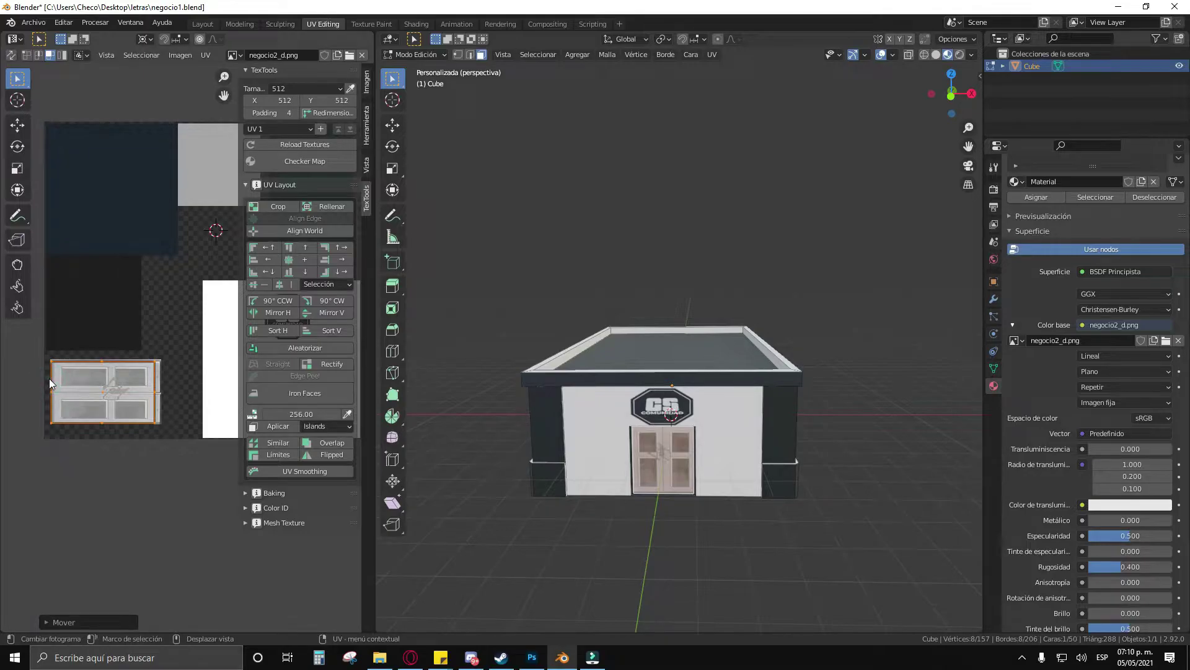
type("r9")
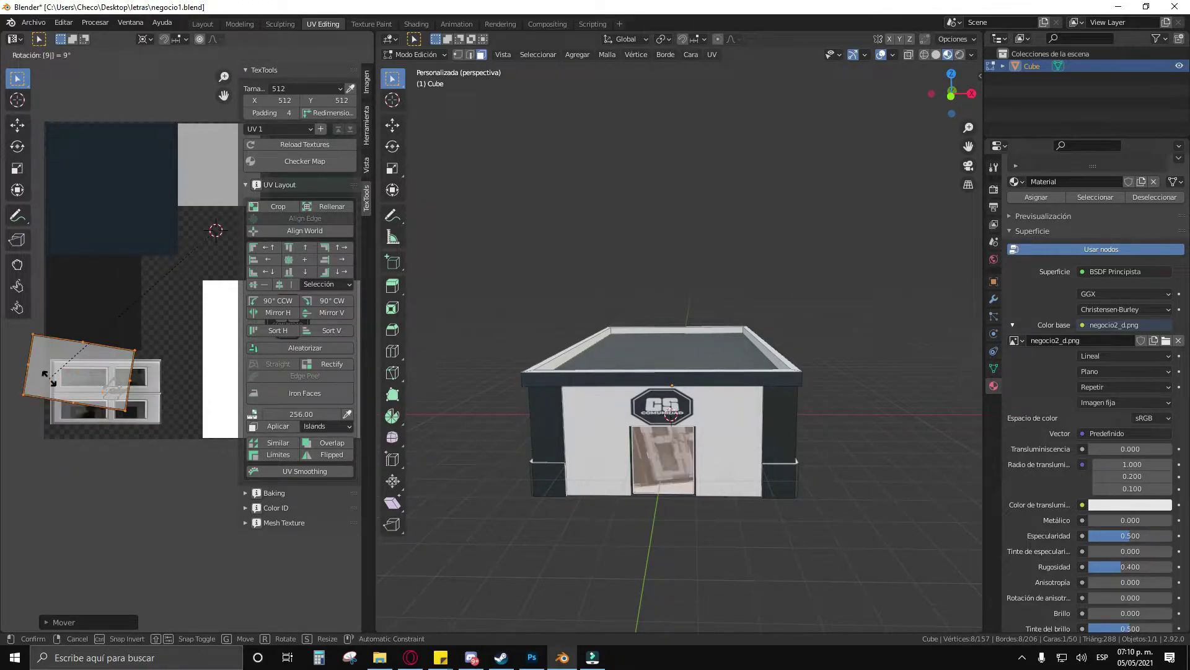
type("0")
key("Return")
type("r90")
key("Return")
Step: Move the rotated door island down toward the double-door image
key("g")
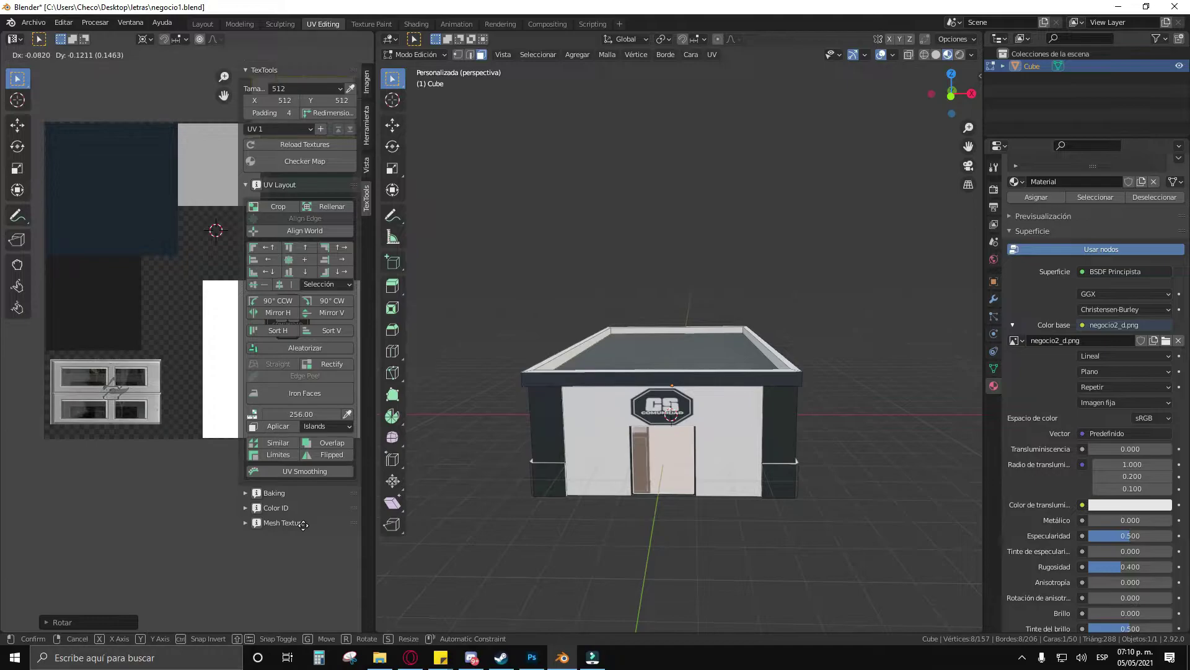
scroll("down", 3)
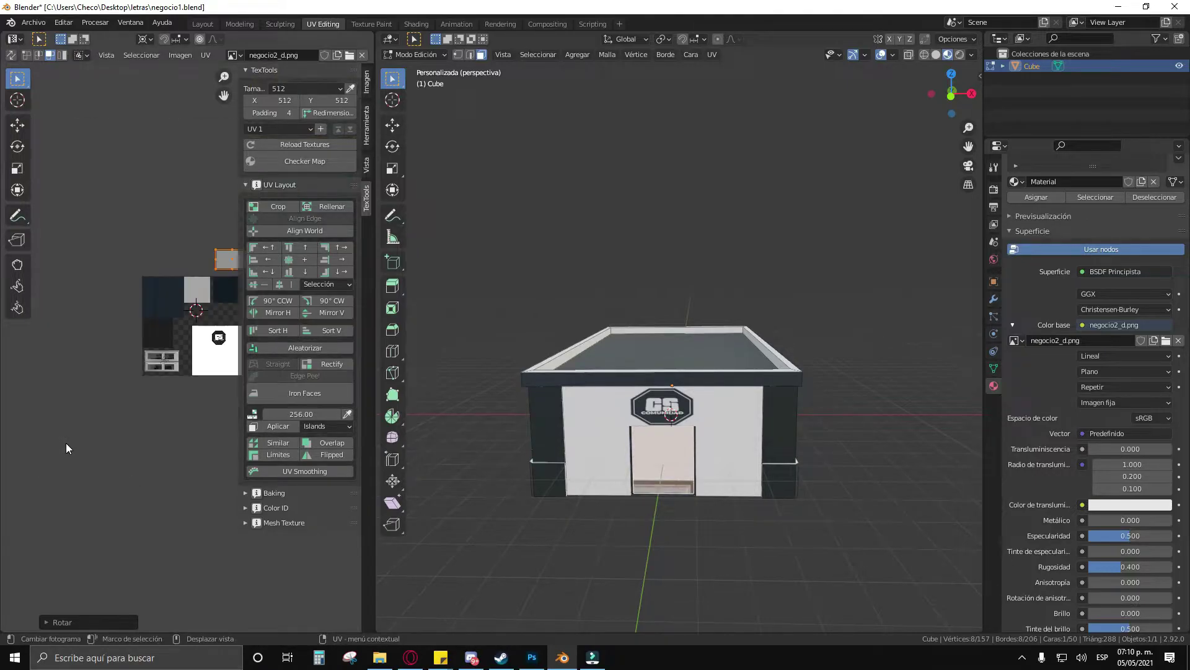
scroll("down", 3)
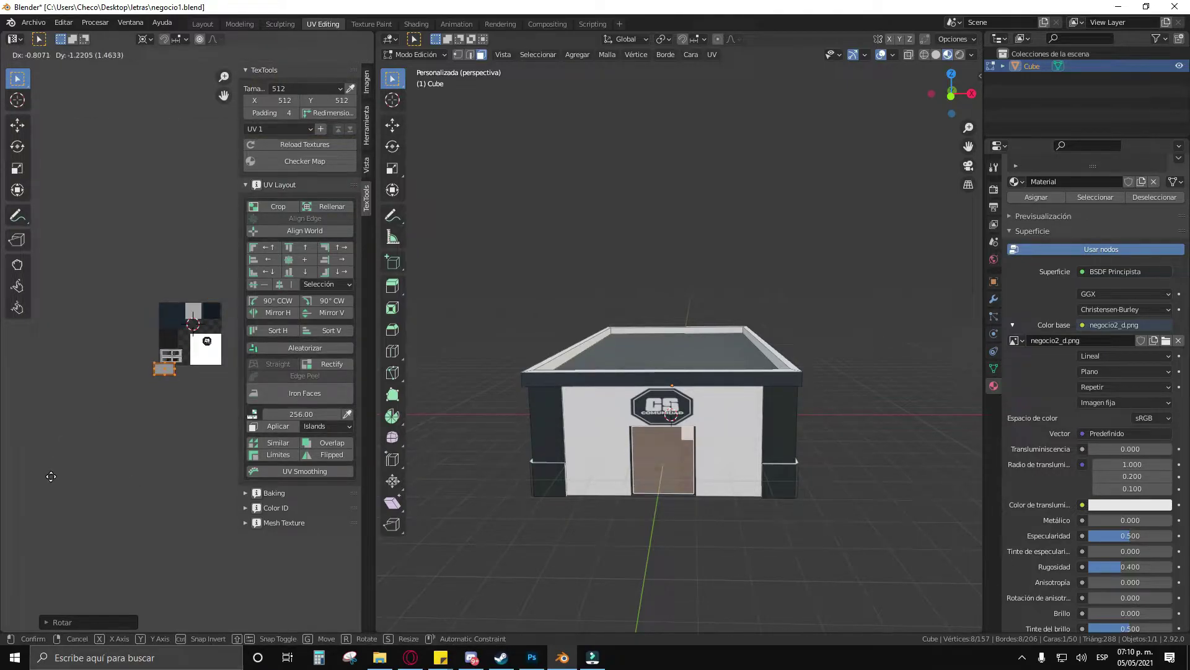
left_click(52, 473)
scroll("up", 3)
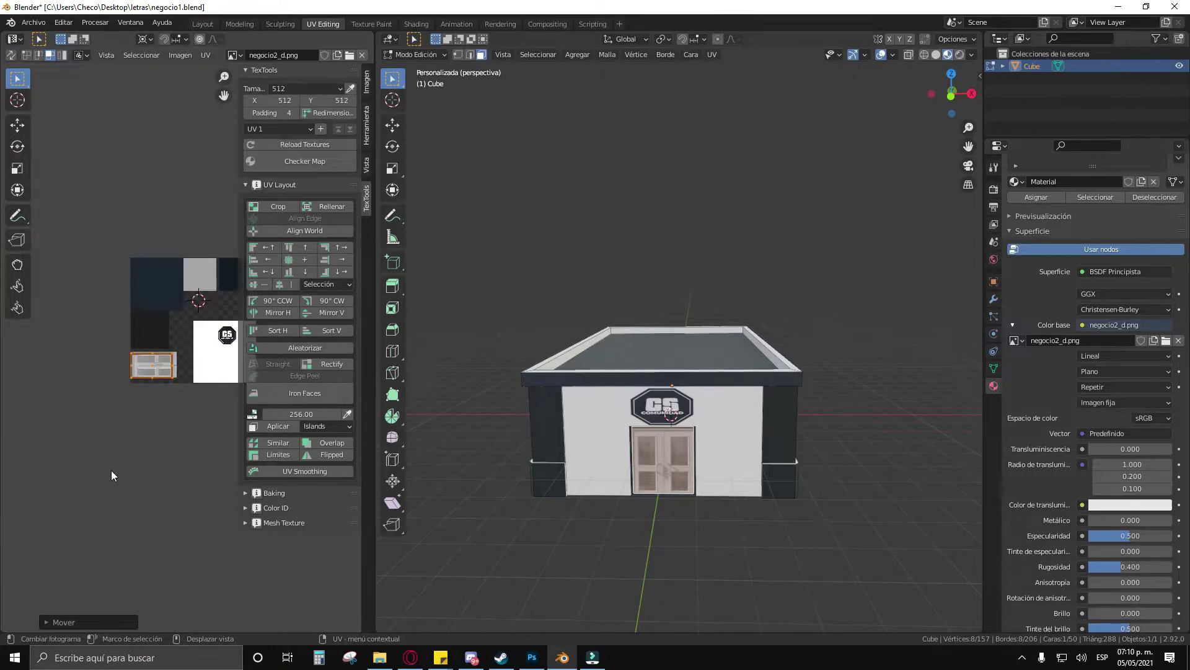
scroll("up", 3)
Step: Reselect the door island and fit it precisely over the glass double doors
key("g")
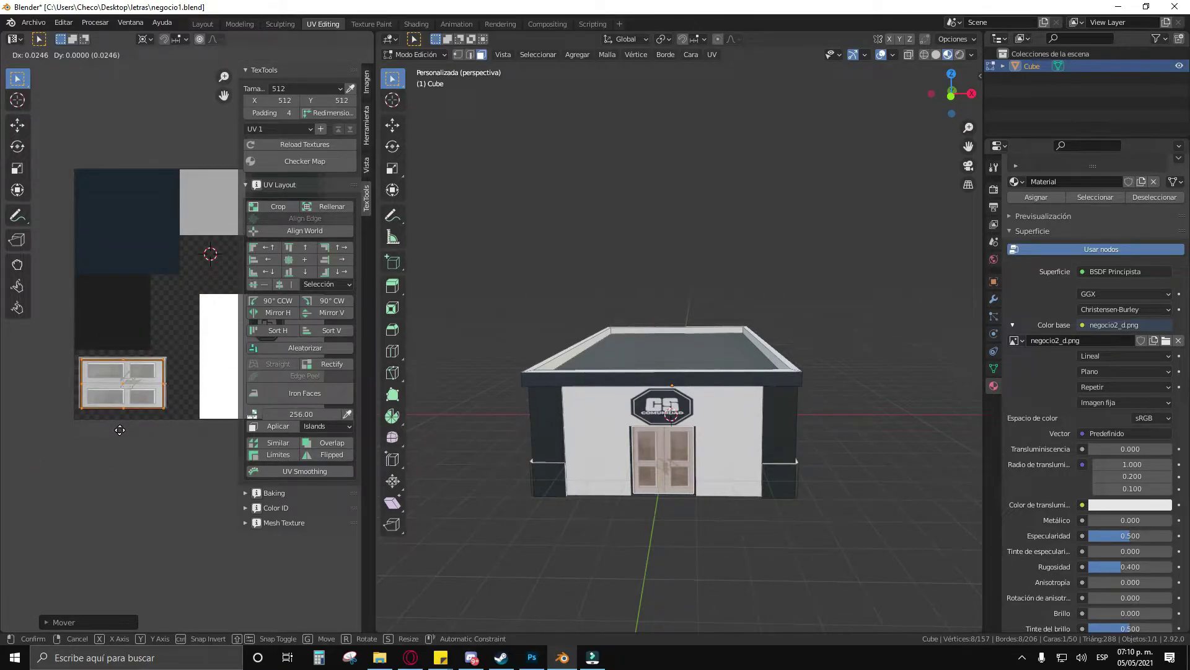
left_click(120, 428)
scroll("up", 3)
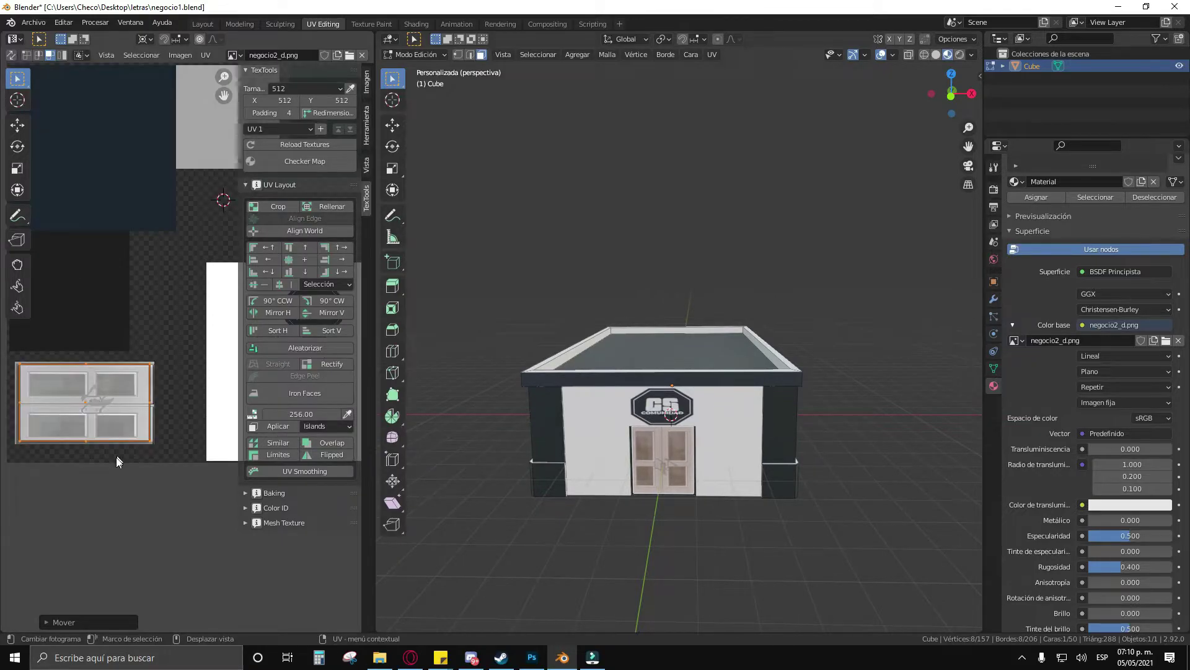
left_click(93, 486)
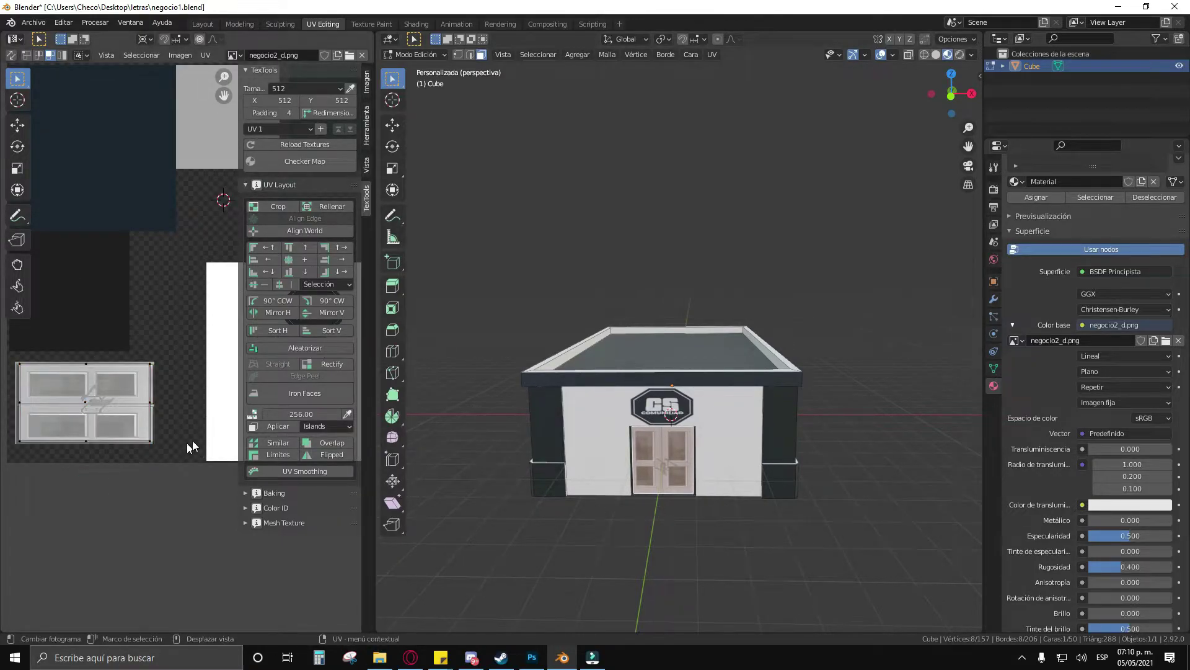
left_click(165, 429)
key("g")
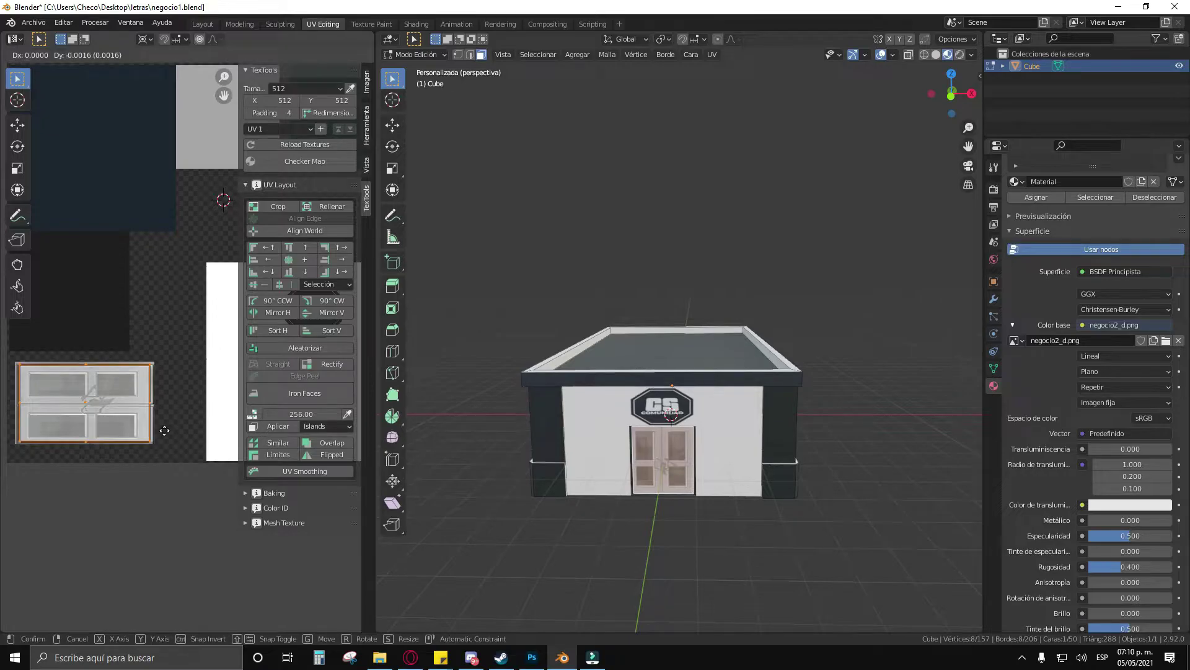
left_click(165, 431)
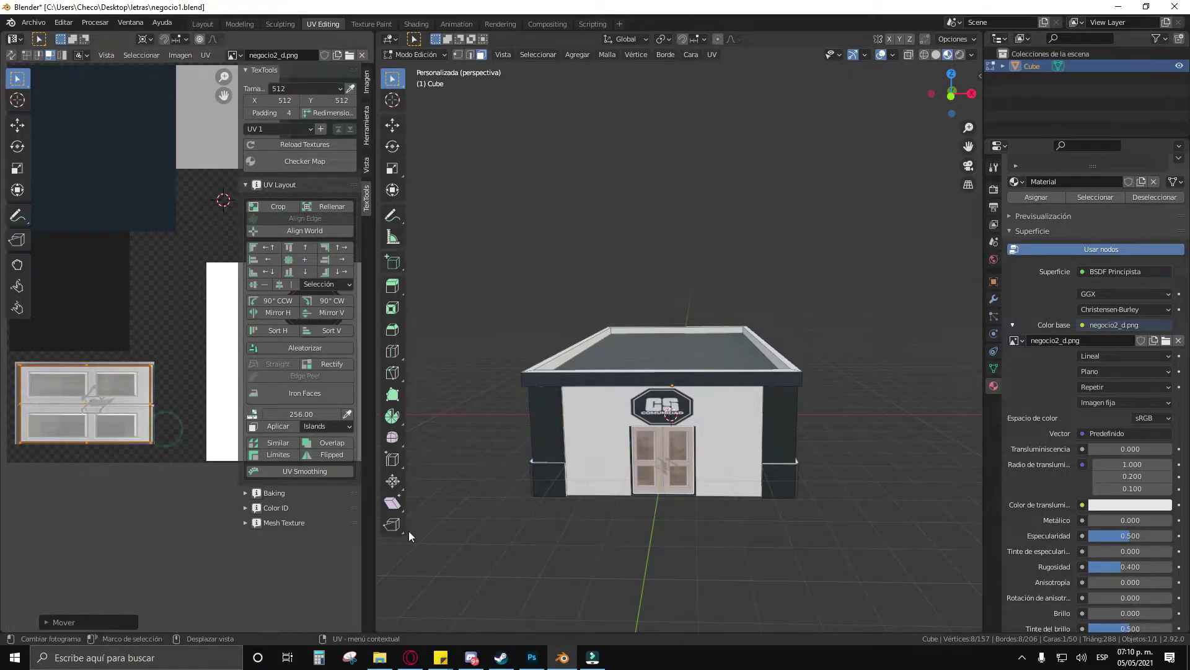
Step: Deselect, orbit around the textured CS storefront, then return to the Layout workspace
left_click(560, 568)
scroll("up", 3)
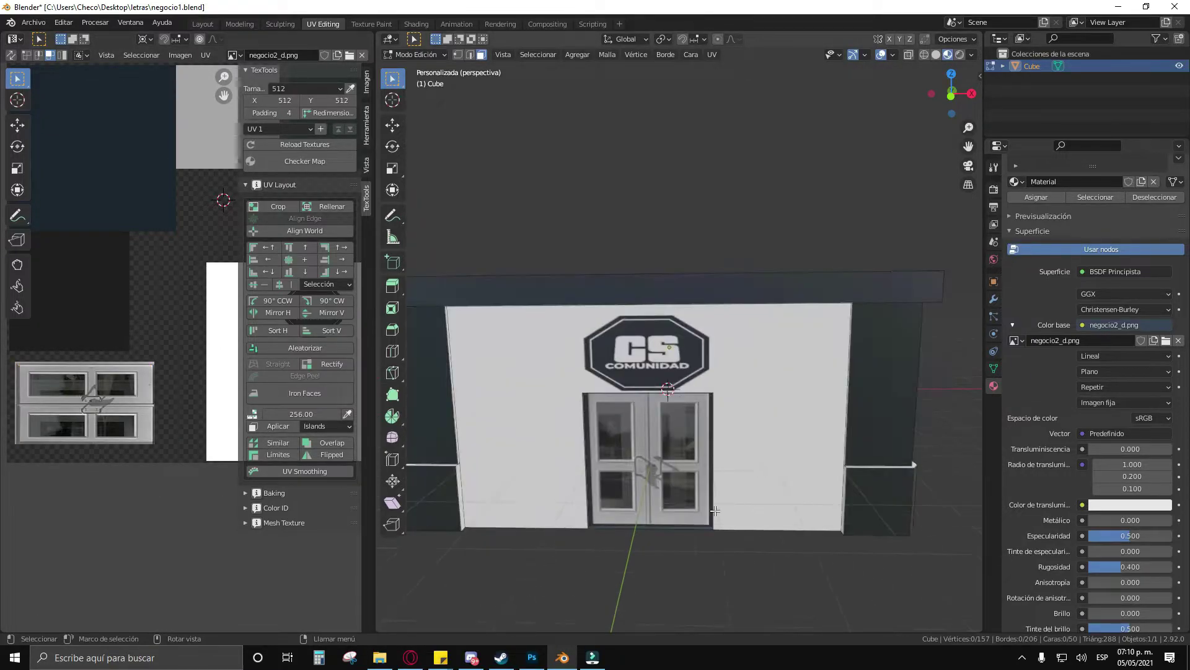
left_click_drag(749, 500, 723, 490)
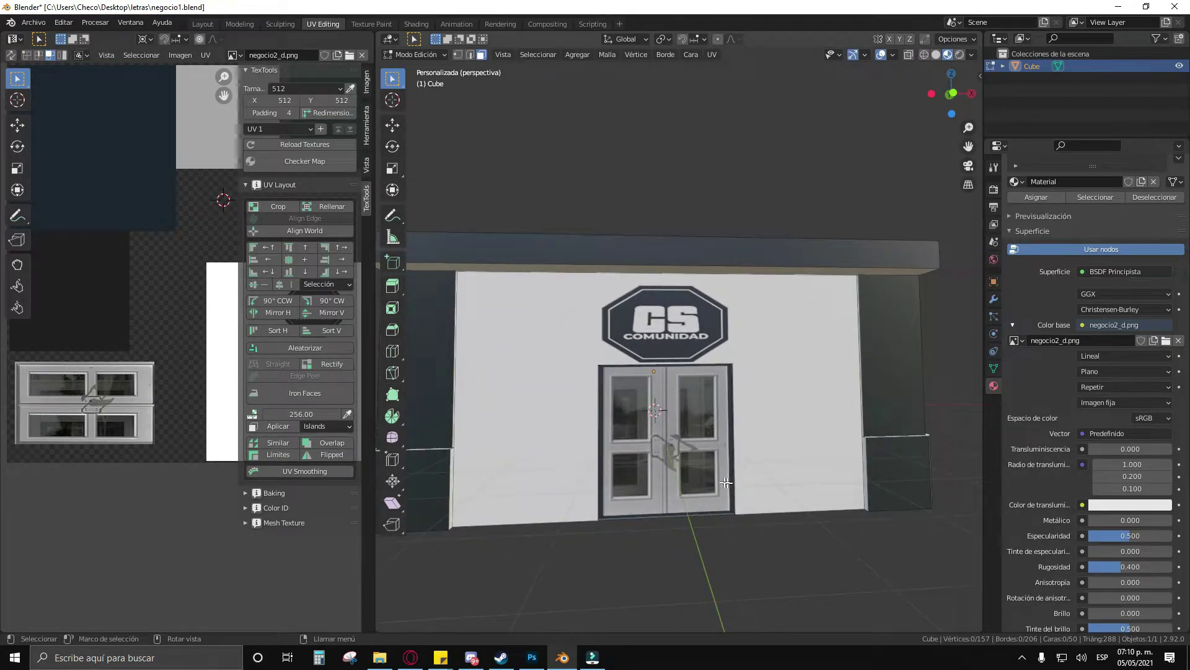
left_click_drag(678, 419, 769, 445)
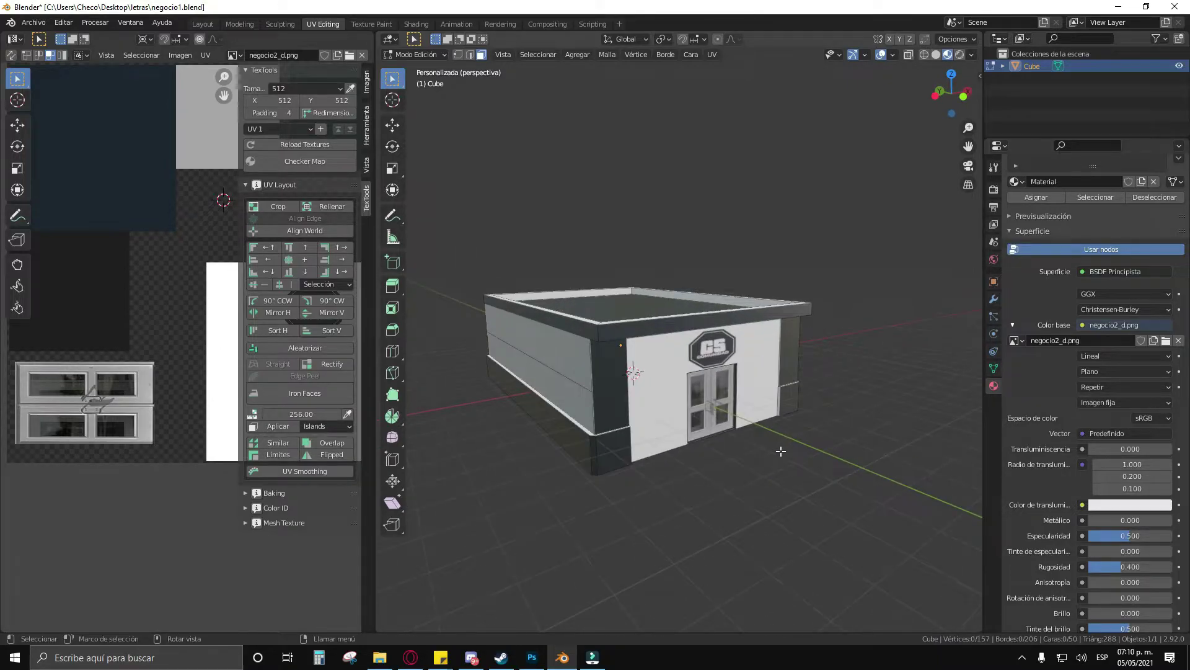
left_click_drag(806, 460, 463, 268)
scroll("up", 3)
scroll("down", 3)
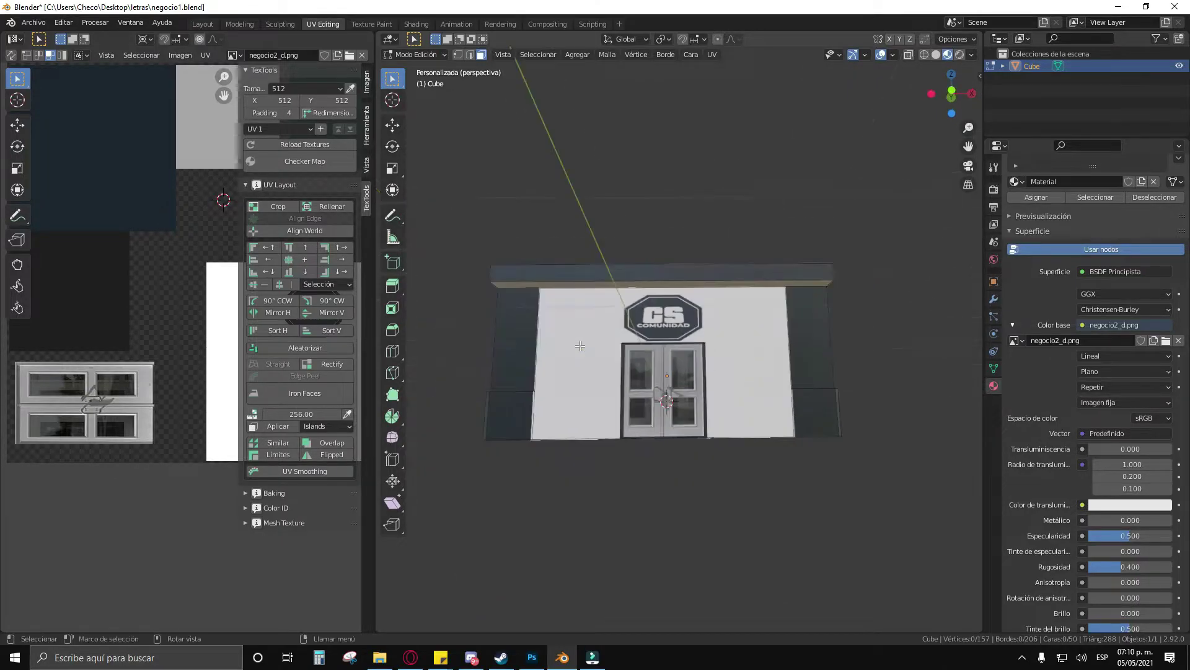
scroll("down", 3)
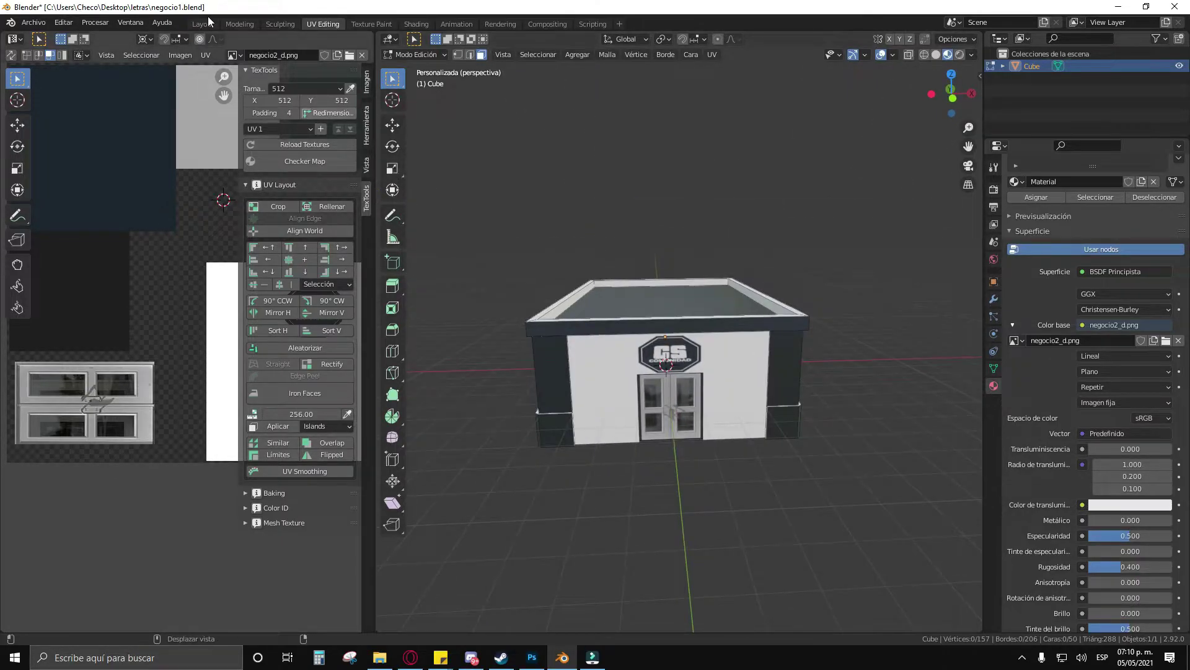
left_click(202, 24)
scroll("down", 3)
left_click_drag(493, 285, 465, 275)
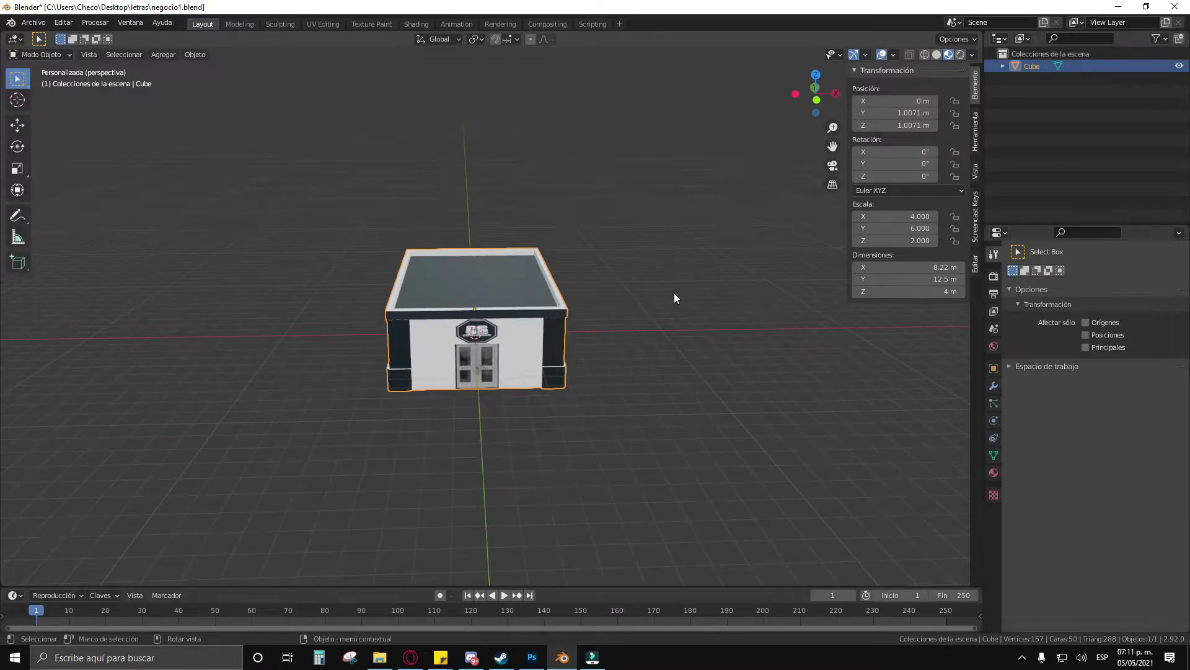
left_click_drag(674, 292, 661, 310)
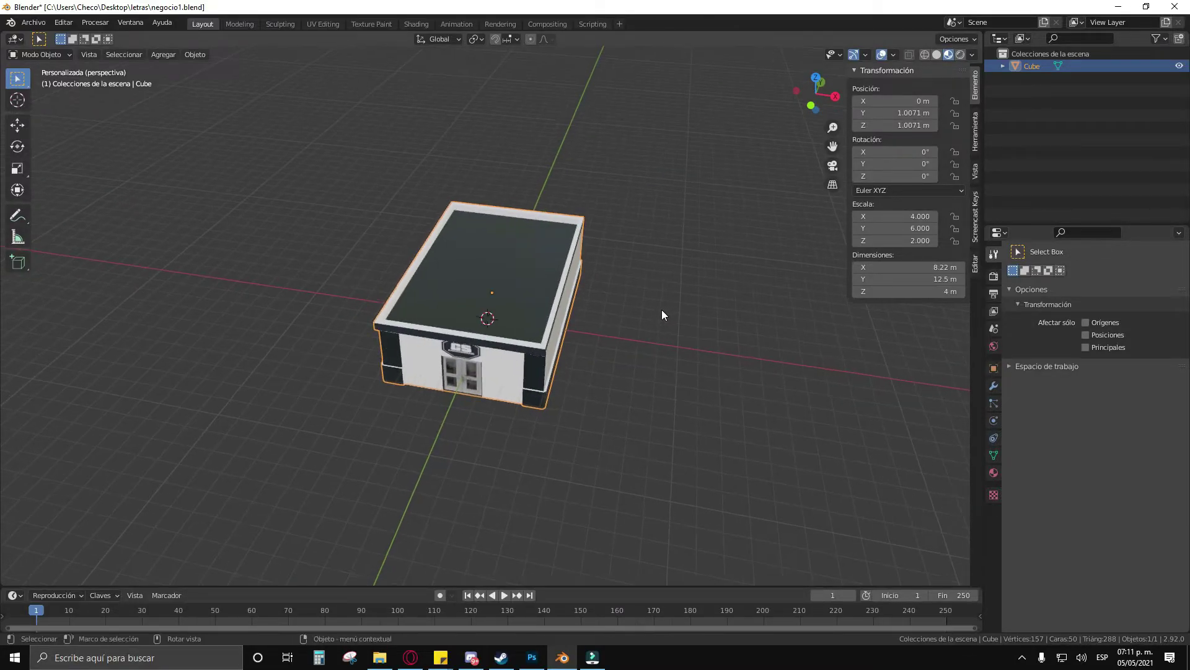
left_click(996, 276)
left_click(996, 254)
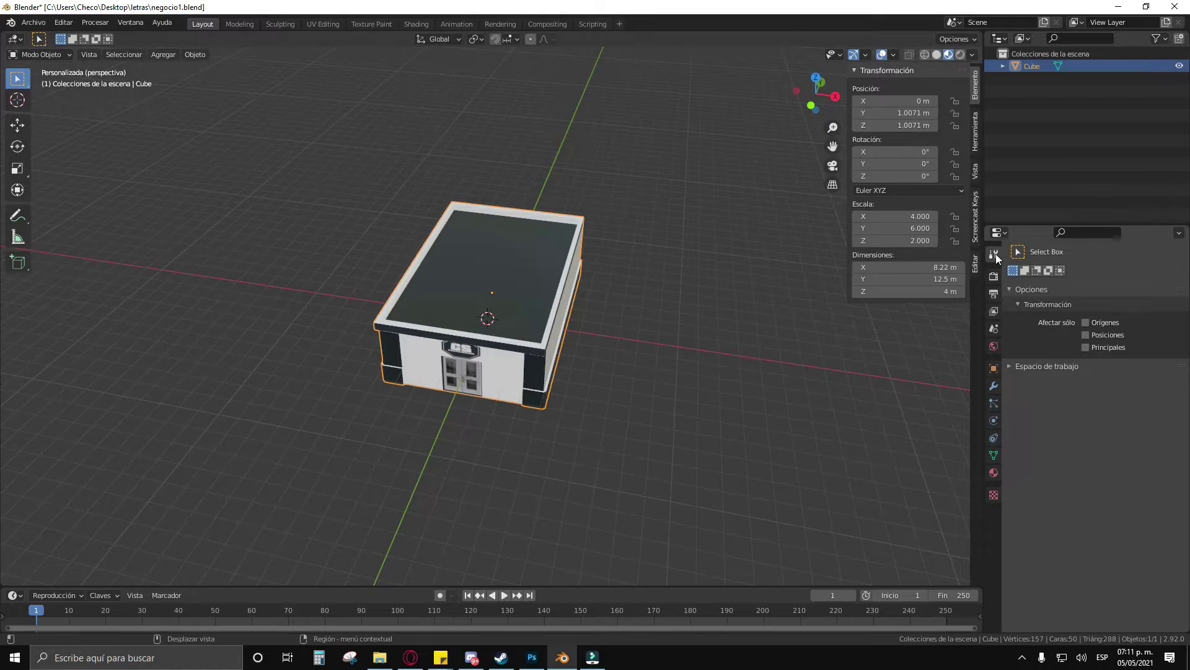
left_click(994, 279)
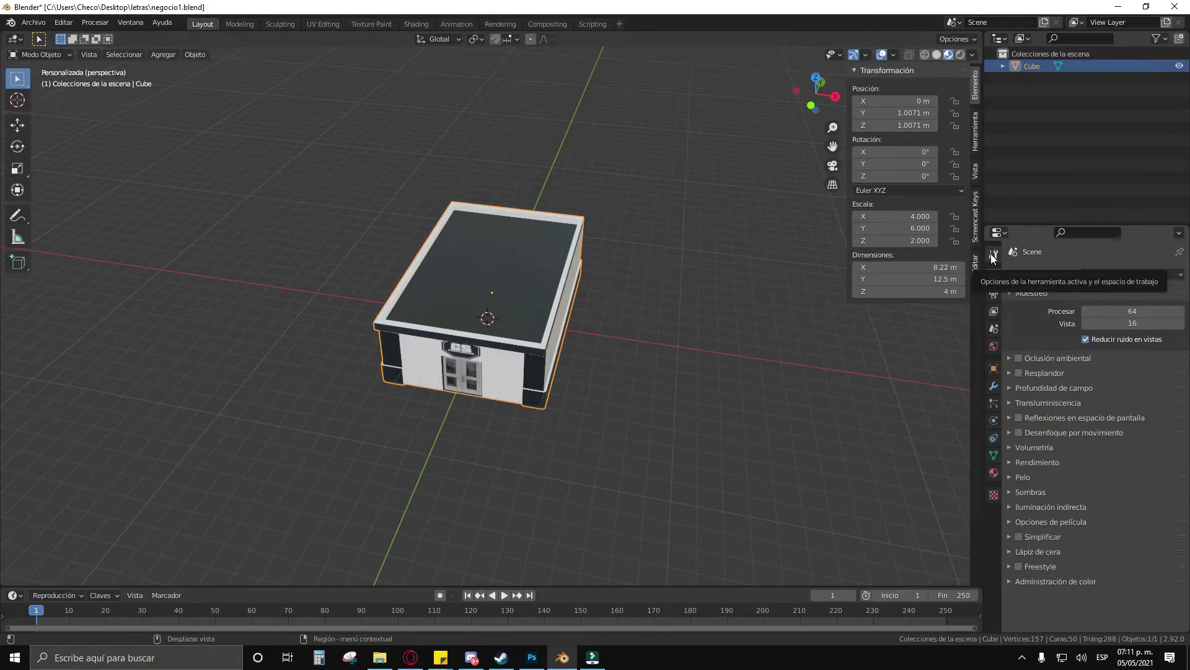
left_click(992, 255)
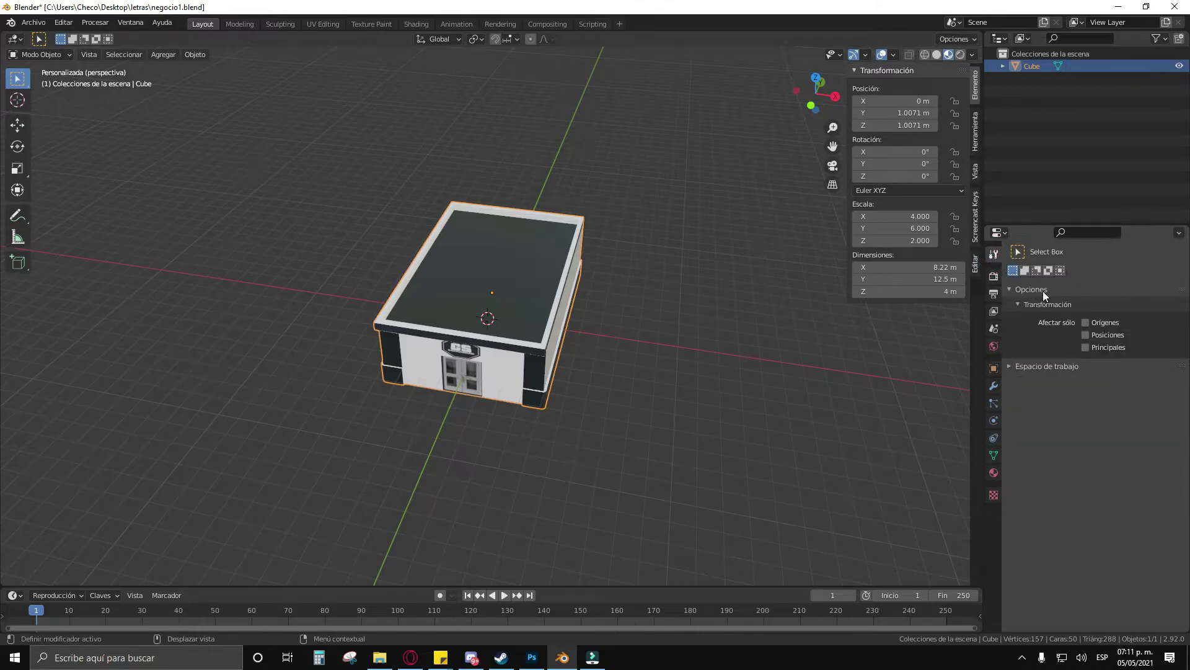
left_click(1018, 304)
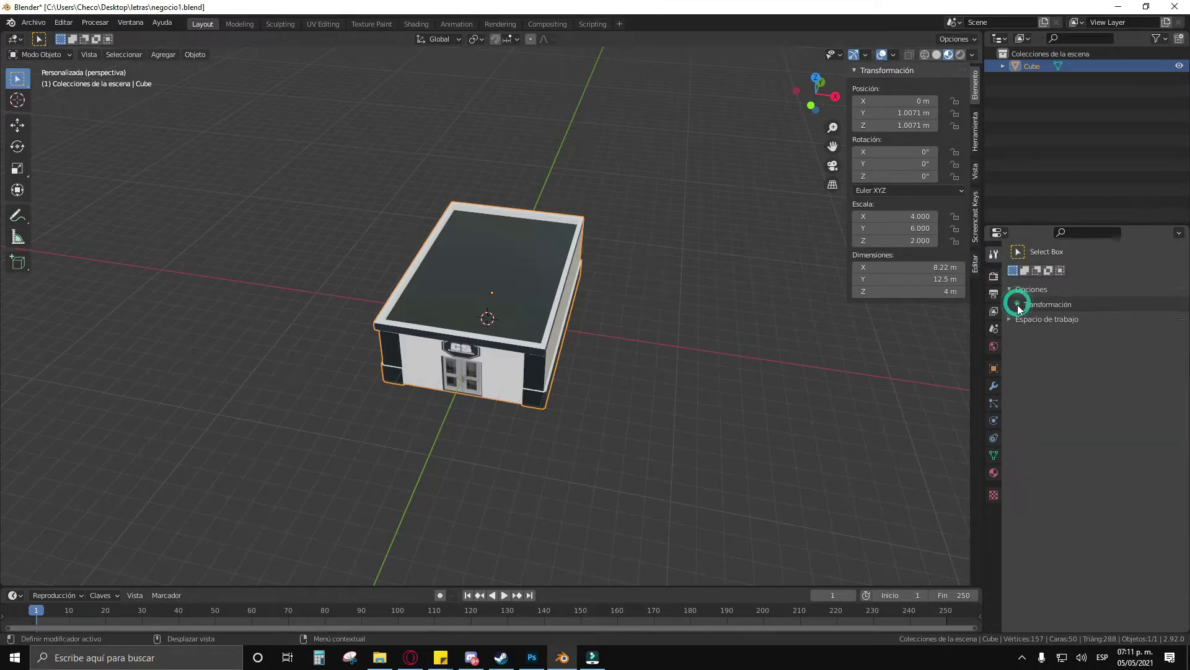
left_click(1019, 304)
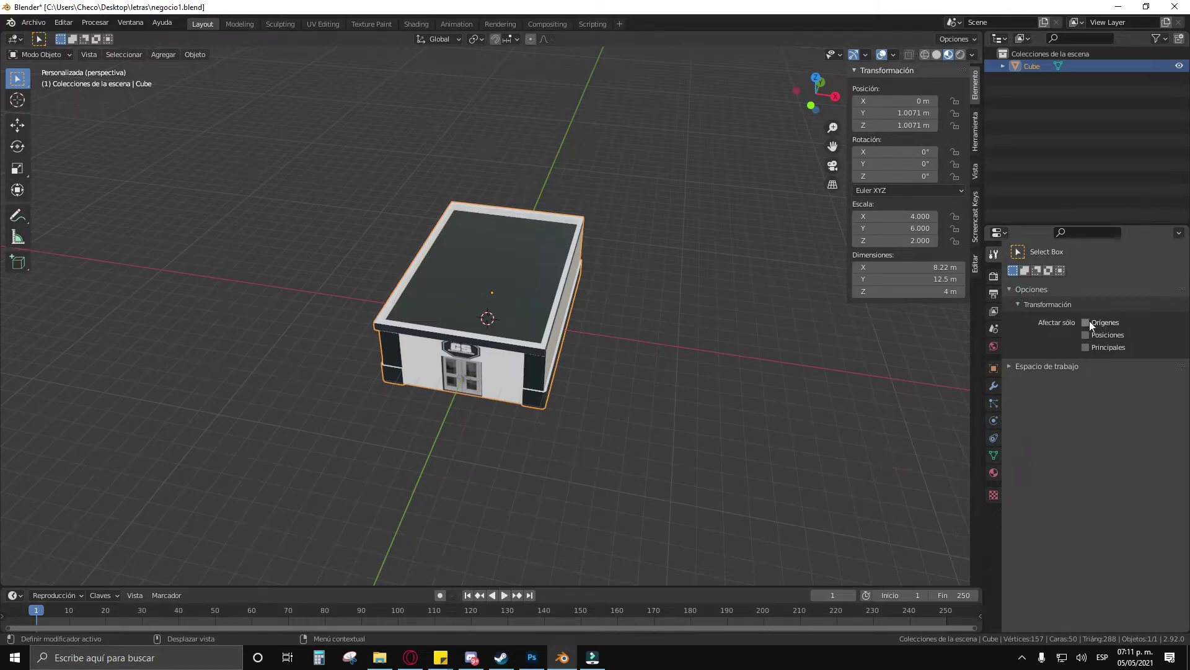
Step: Enable Affect Only Origins and orbit to view the building's origin axes
left_click(1087, 322)
left_click_drag(556, 384, 512, 283)
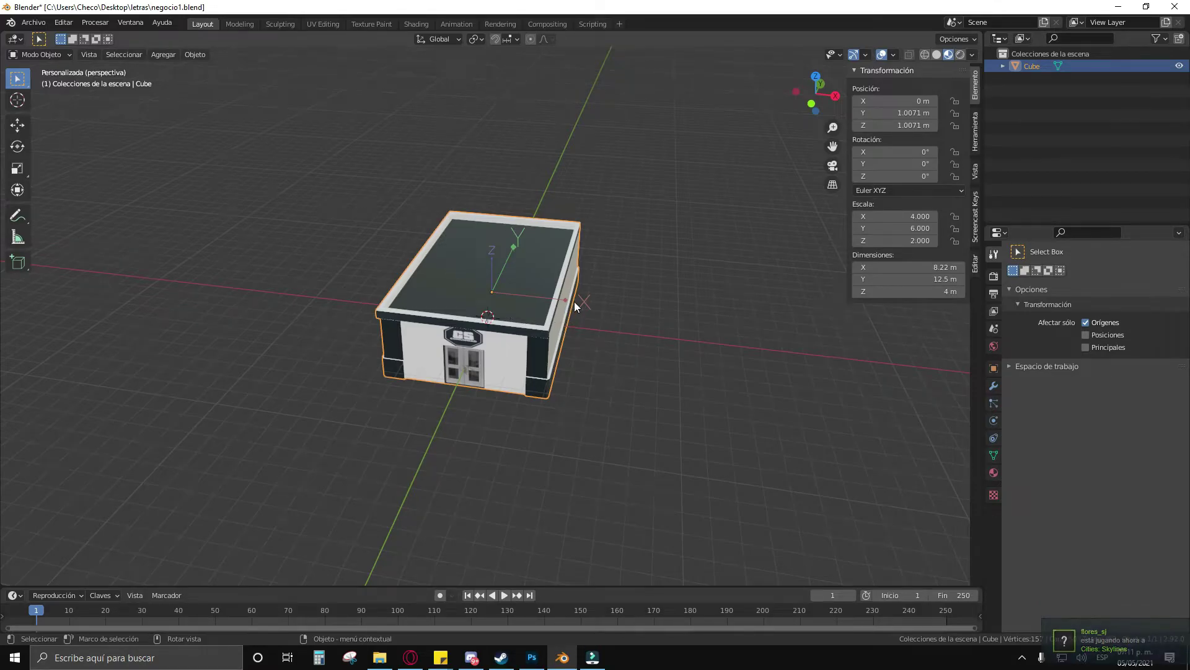
left_click_drag(571, 304, 617, 286)
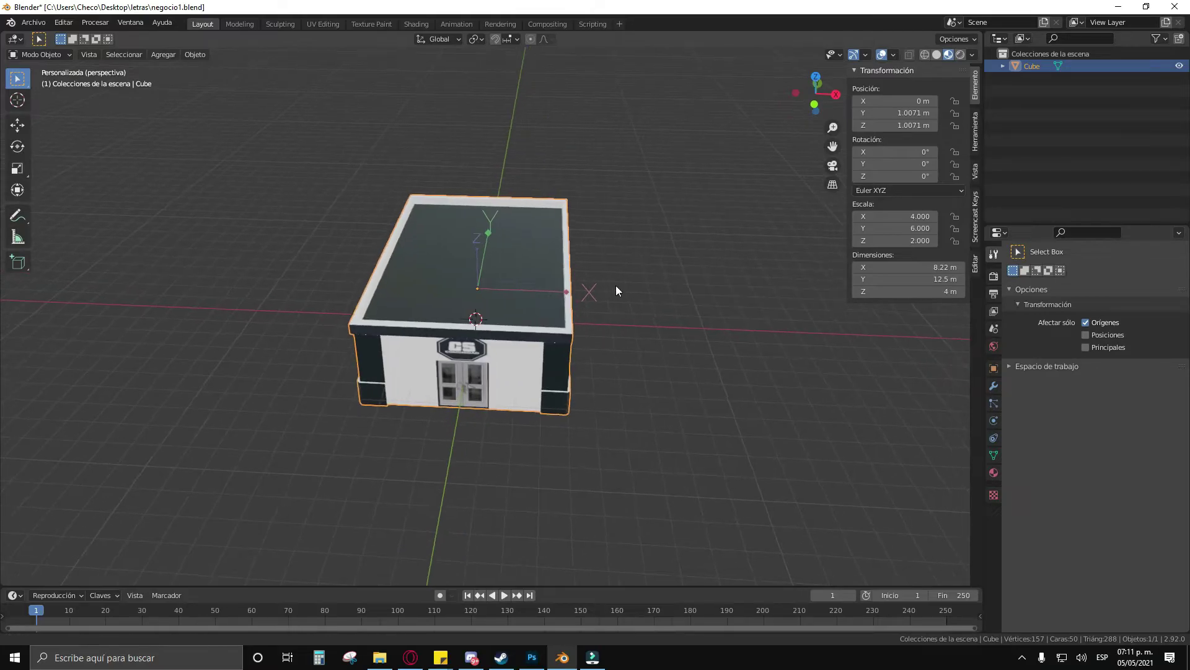
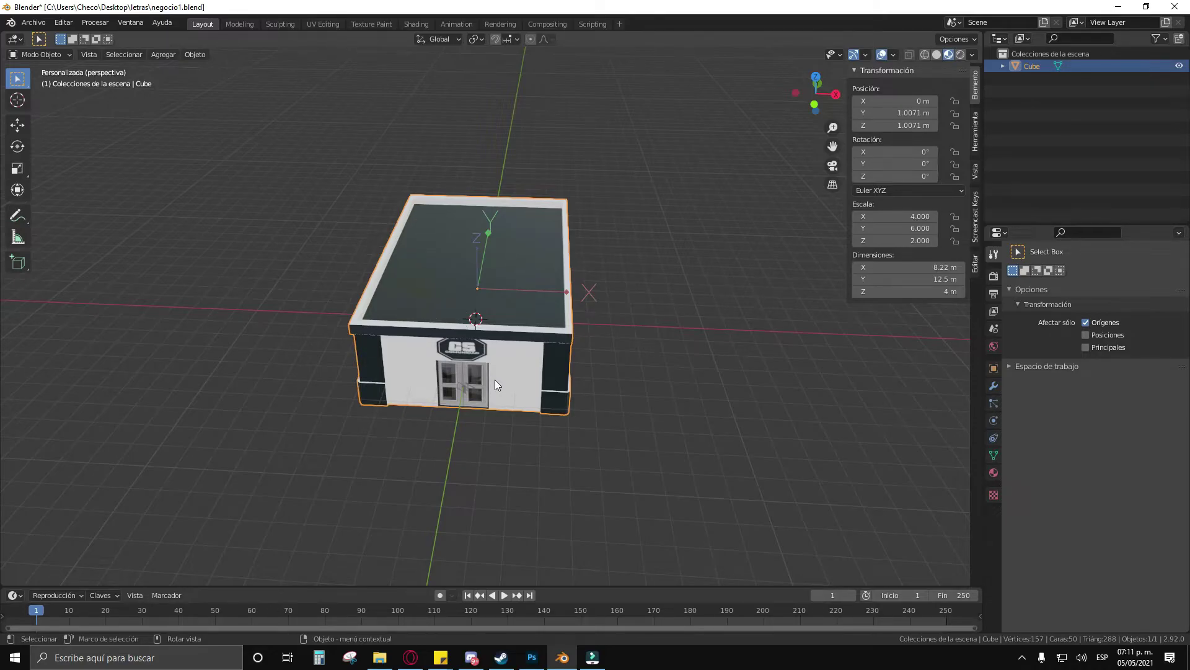
Step: Apply the storefront's transforms so its scale reads 1.000 and position 0
key("ctrl+a")
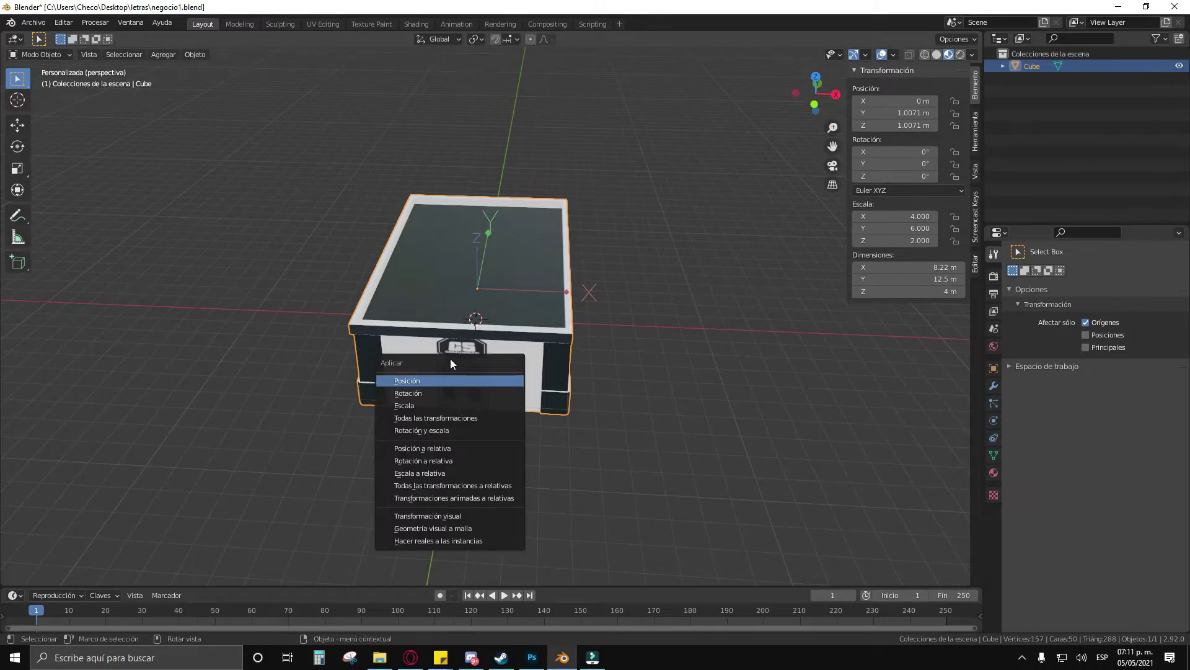
left_click(449, 417)
scroll("up", 3)
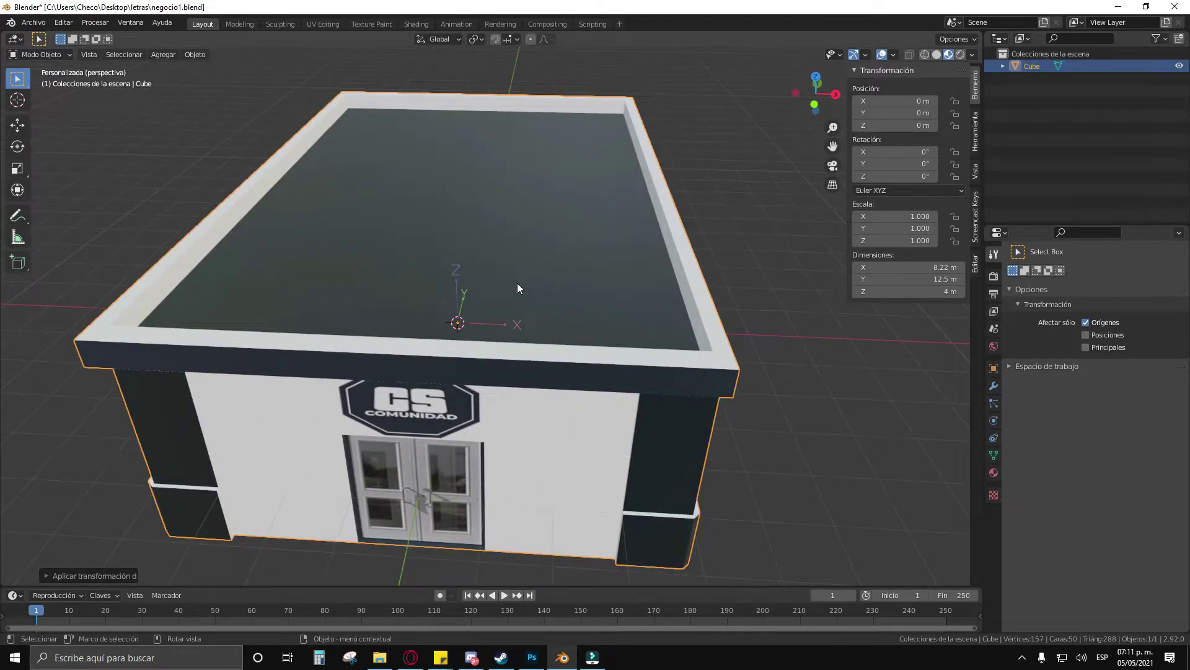
Step: Rotate the building 90° about the X axis
key("r")
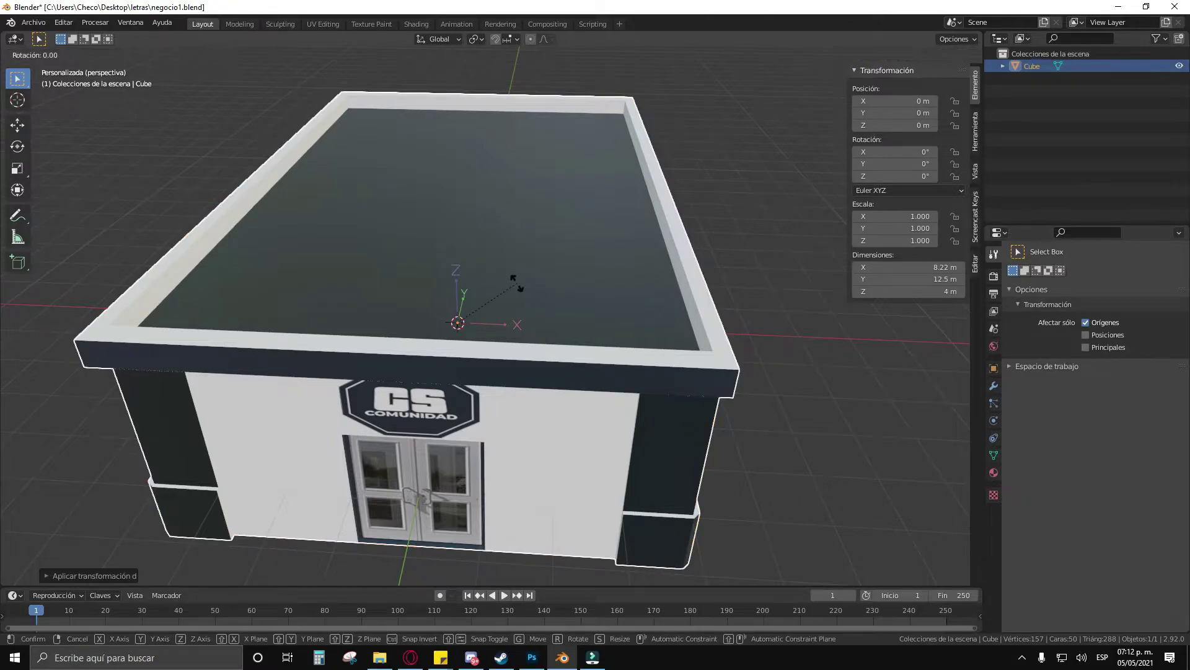
type("x")
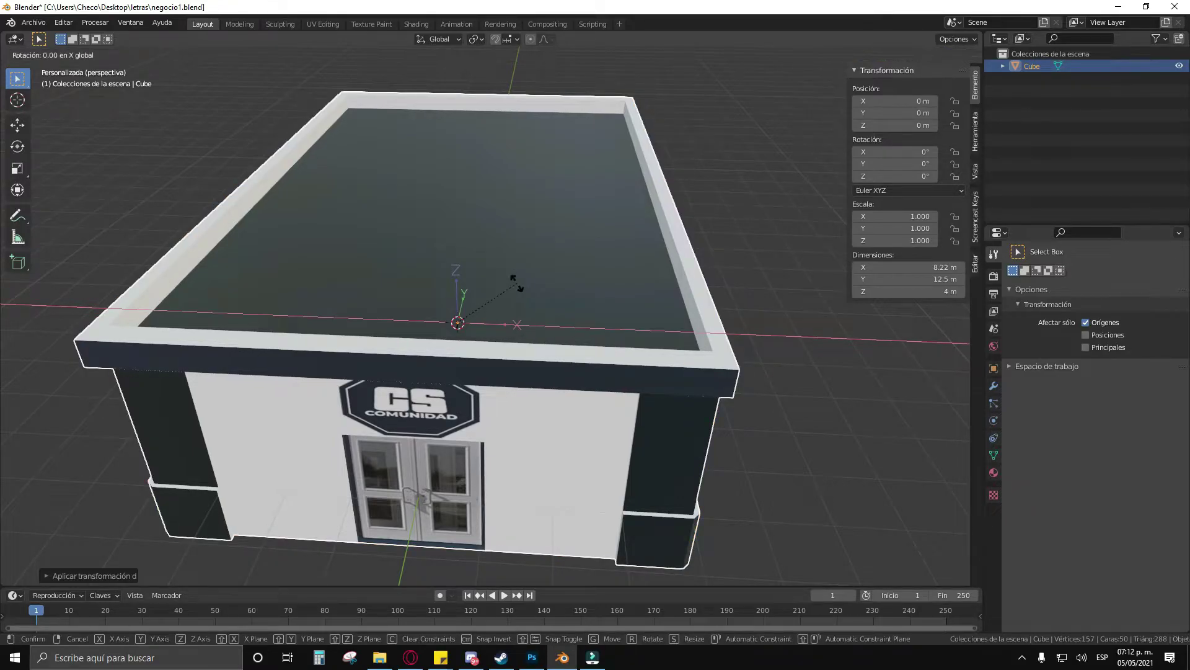
type("90")
key("Return")
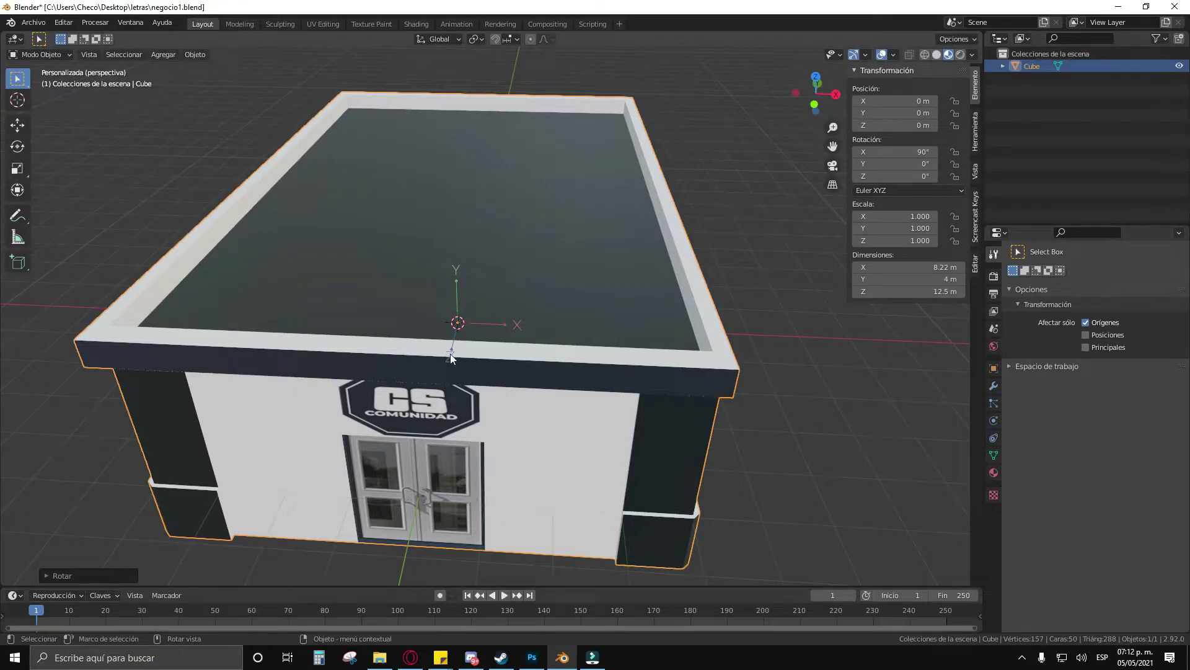
left_click_drag(451, 357, 525, 344)
scroll("down", 3)
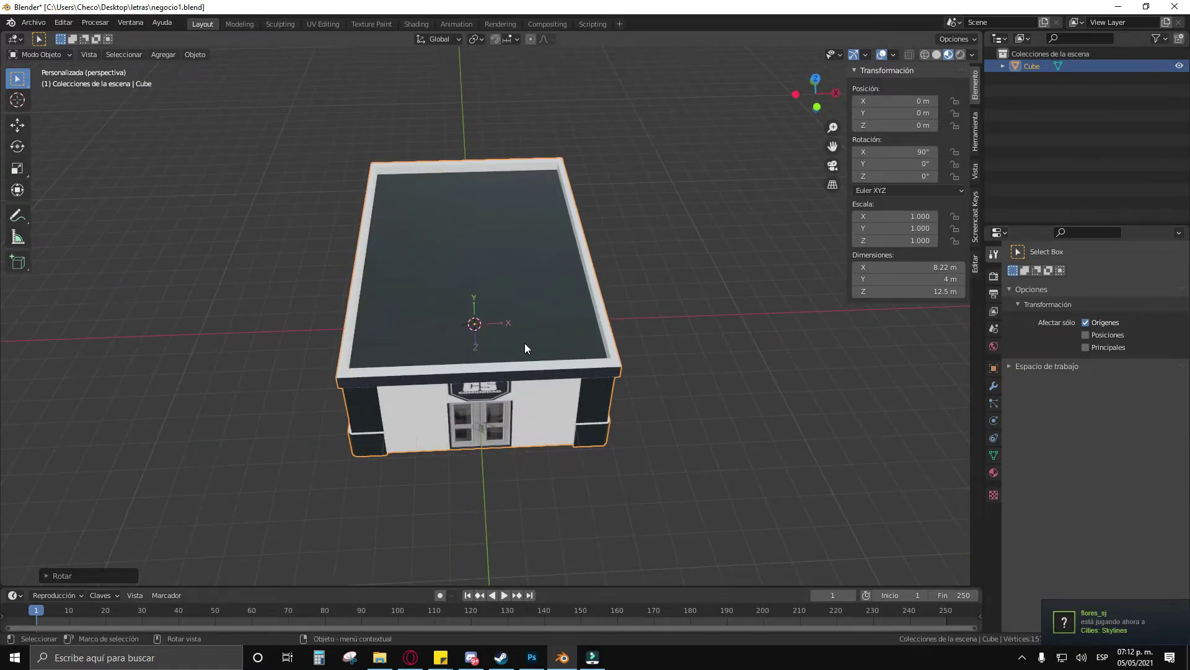
Step: In Edit Mode, raise the storefront mesh along Z so its base rests on the ground
key("KP_3")
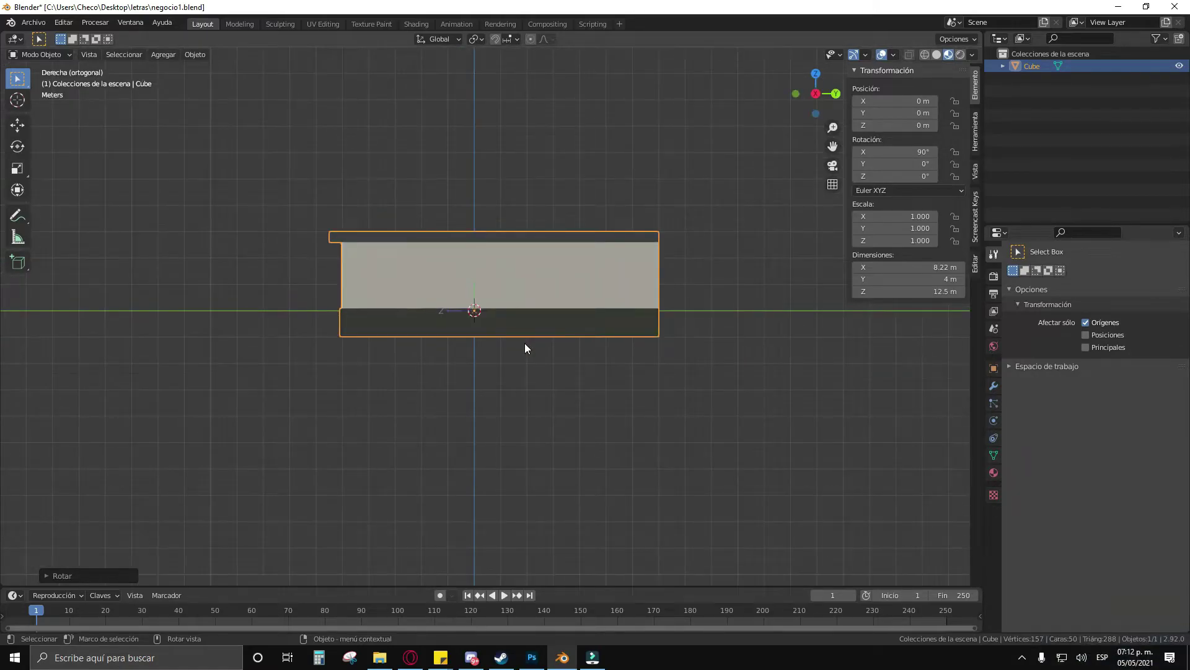
key("KP_1")
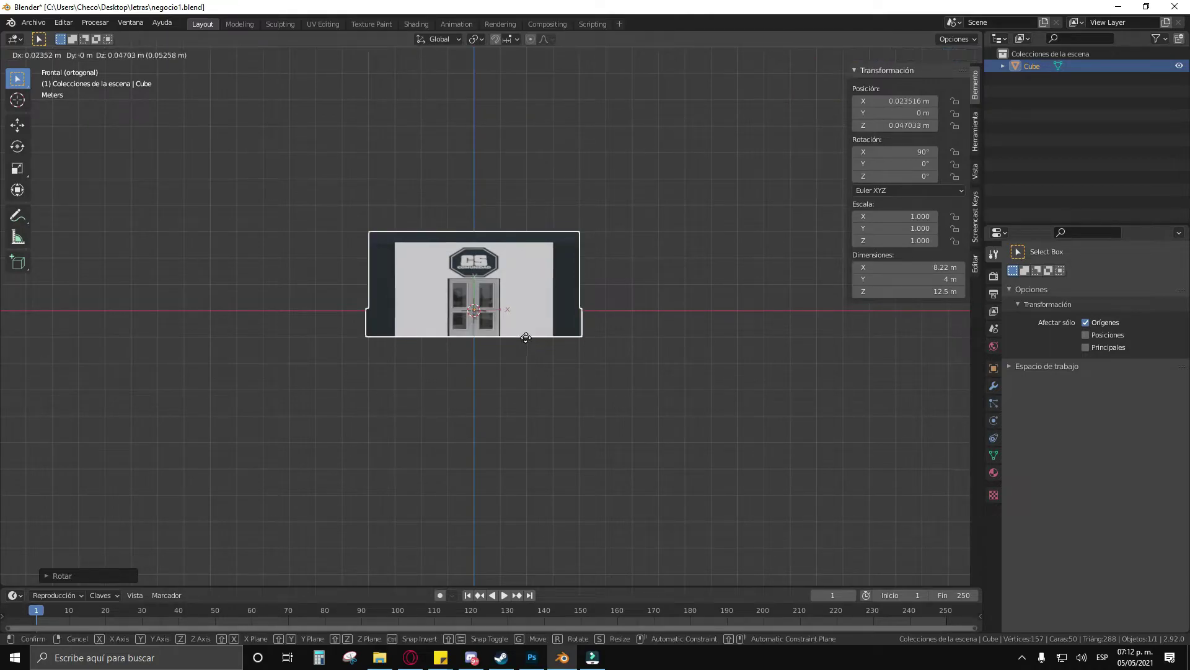
key("Tab")
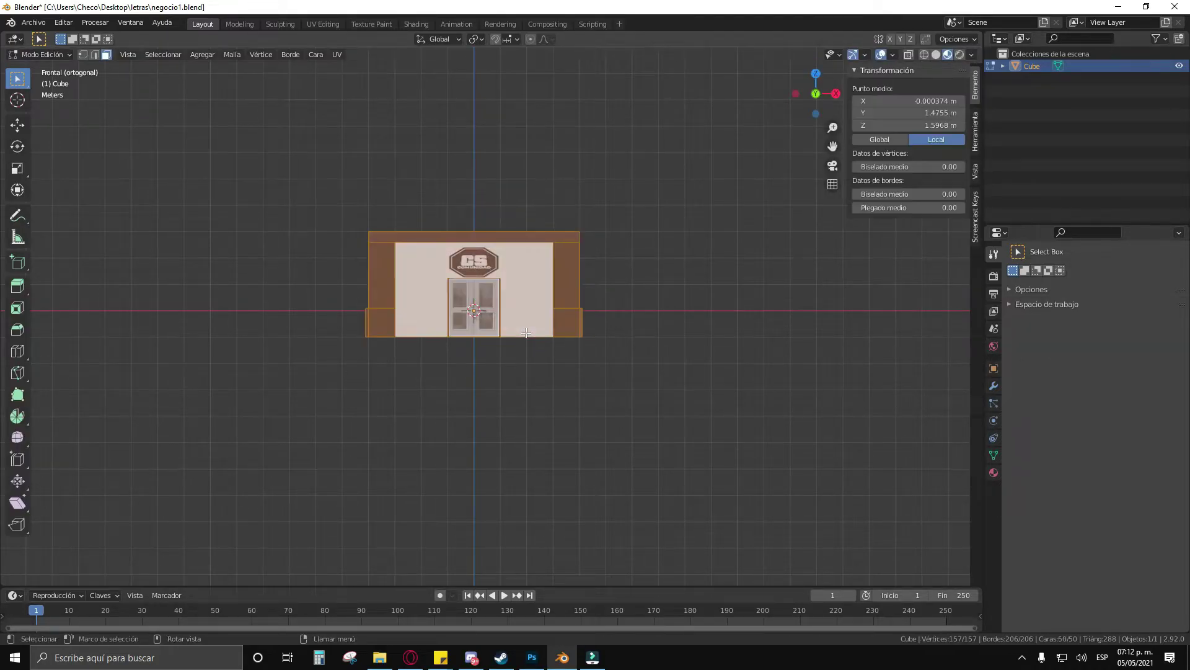
key("Tab")
key("Tab")
key("Tab")
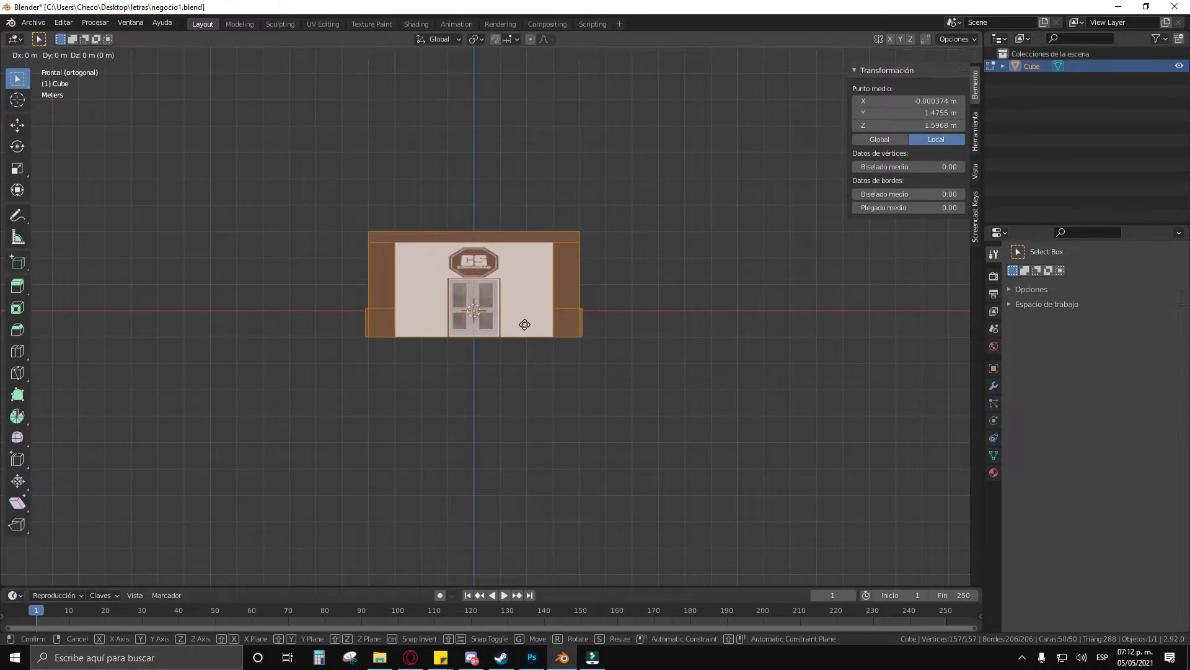
key("Tab")
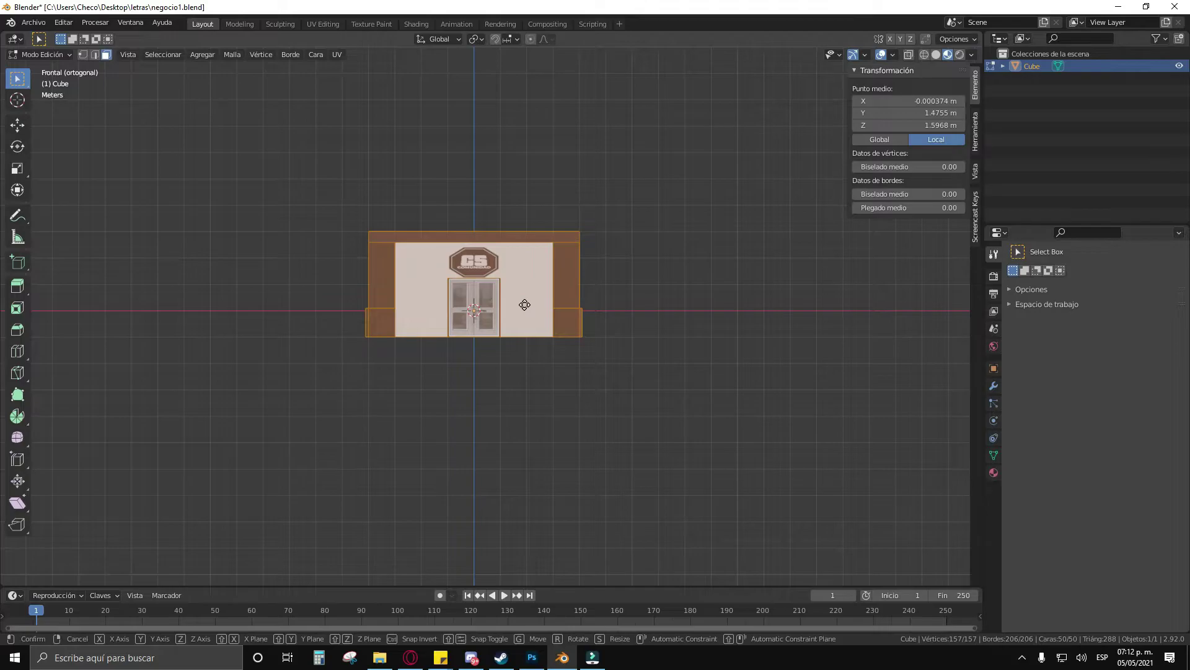
key("g")
key("z")
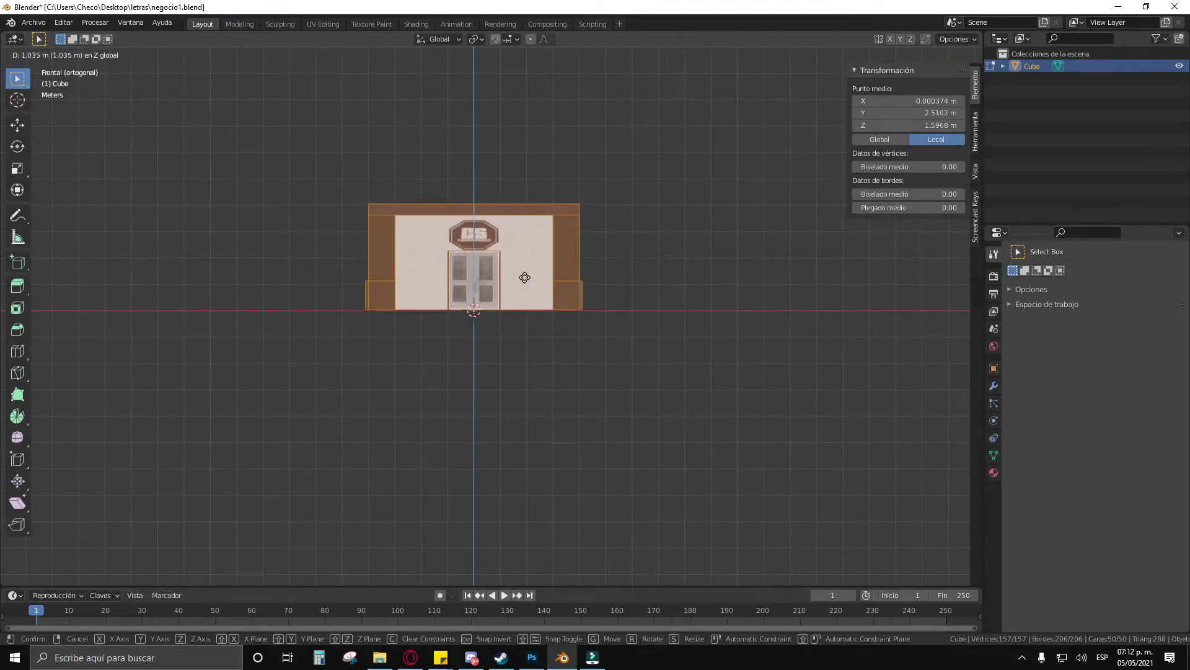
left_click(524, 277)
Step: Slide the mesh so the front door's base sits at the origin, then leave Edit Mode
left_click_drag(526, 273, 510, 372)
scroll("up", 3)
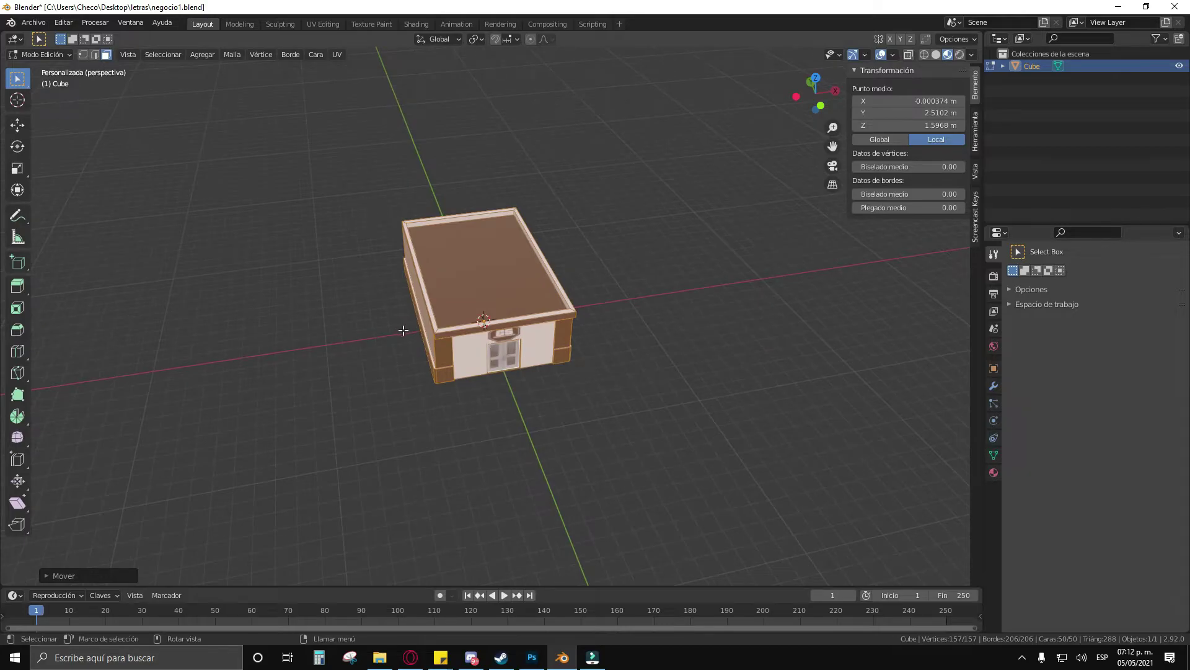
left_click_drag(402, 330, 456, 329)
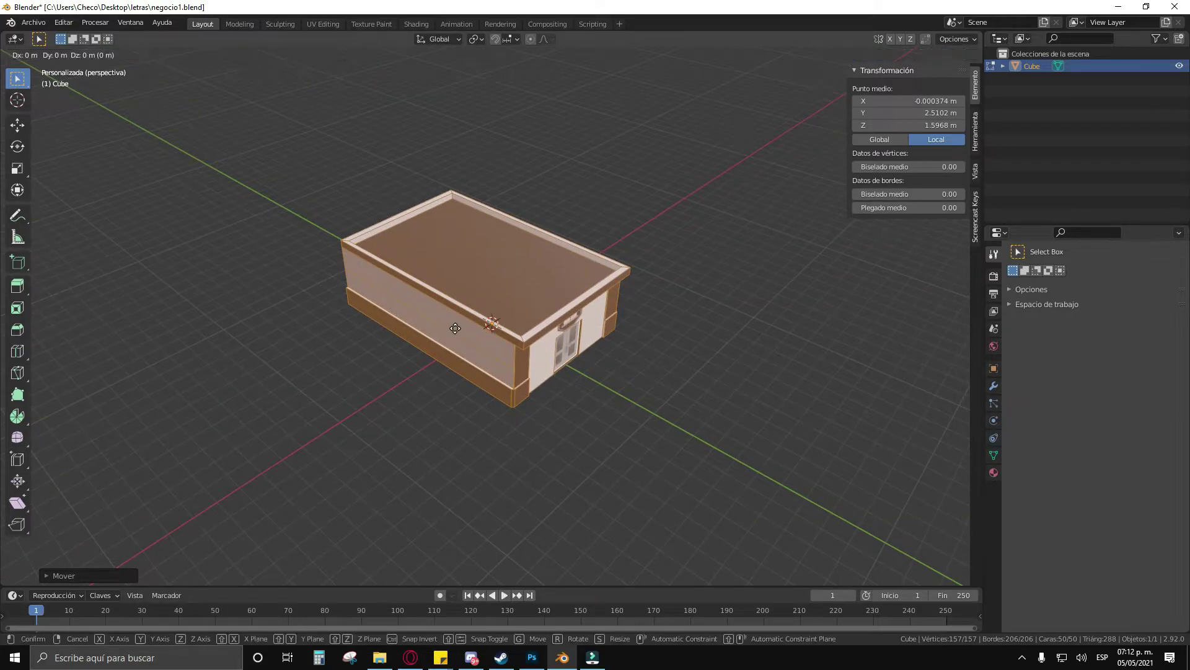
key("KP_1")
key("KP_3")
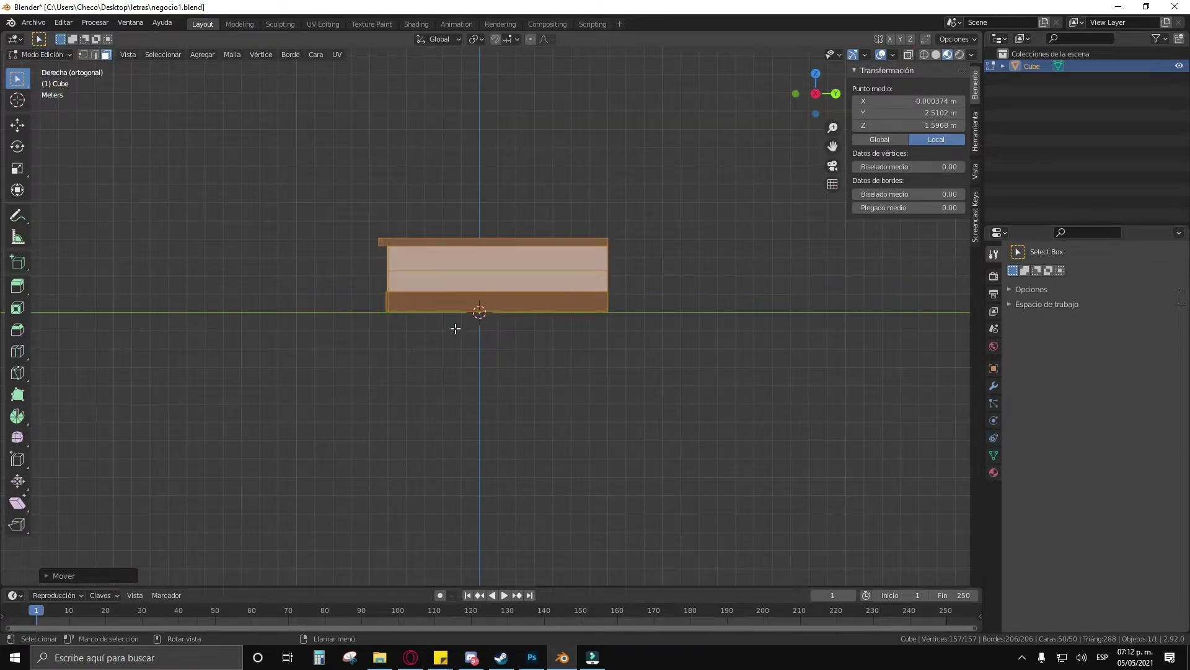
key("g")
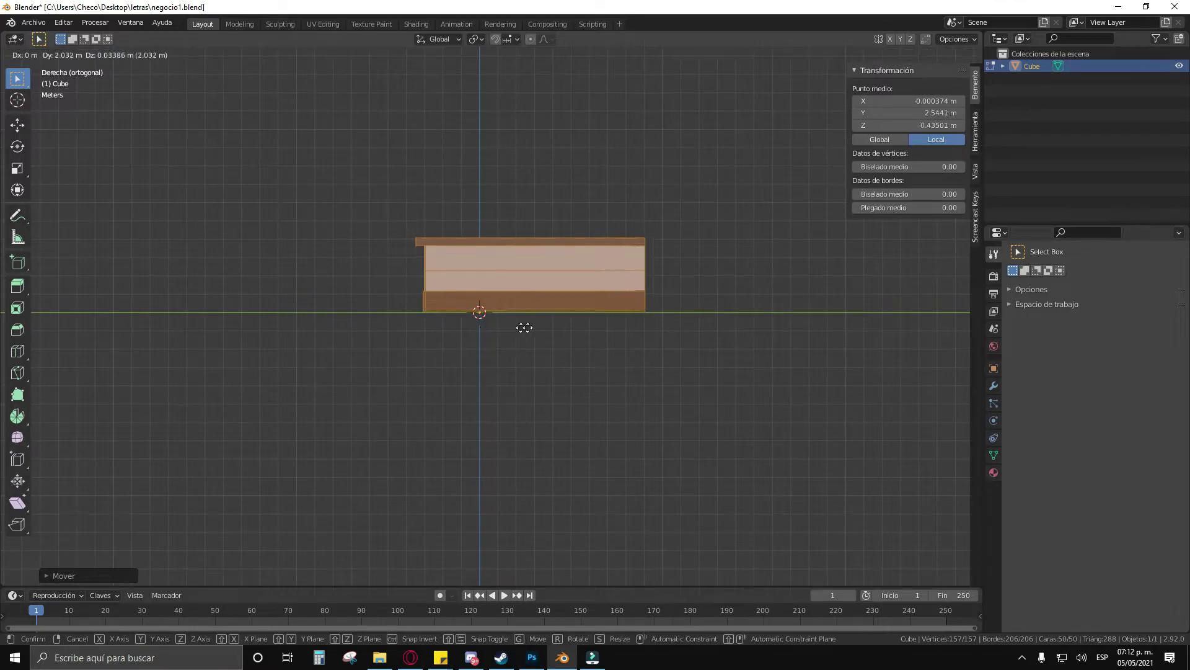
key("x")
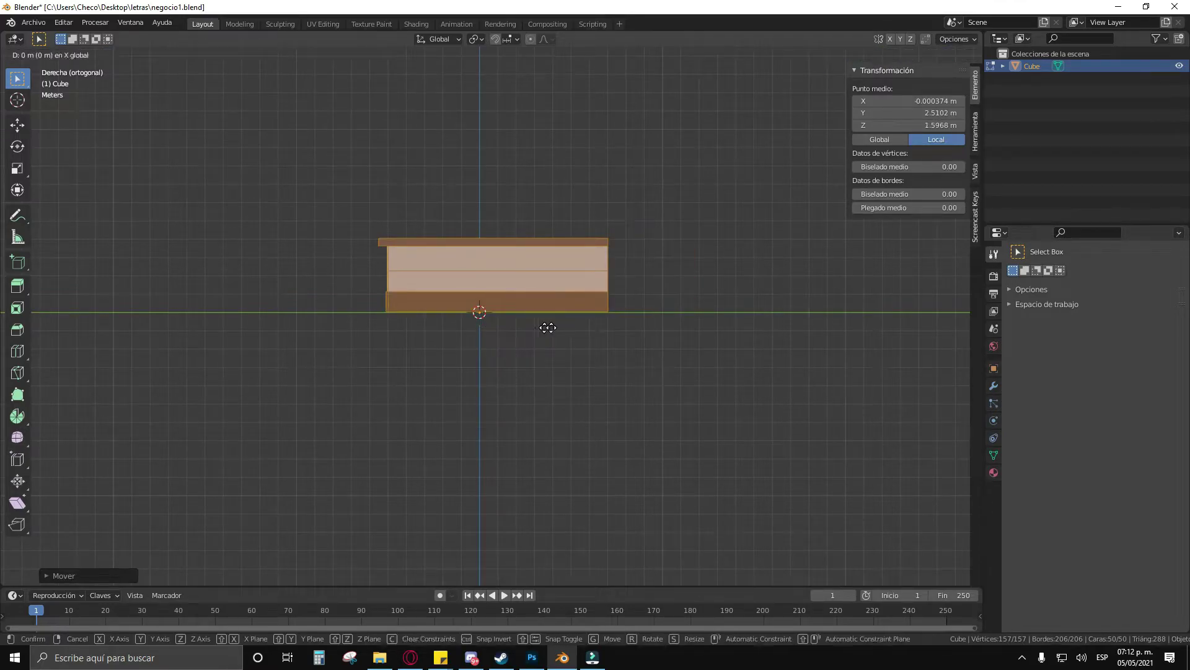
key("x")
key("x")
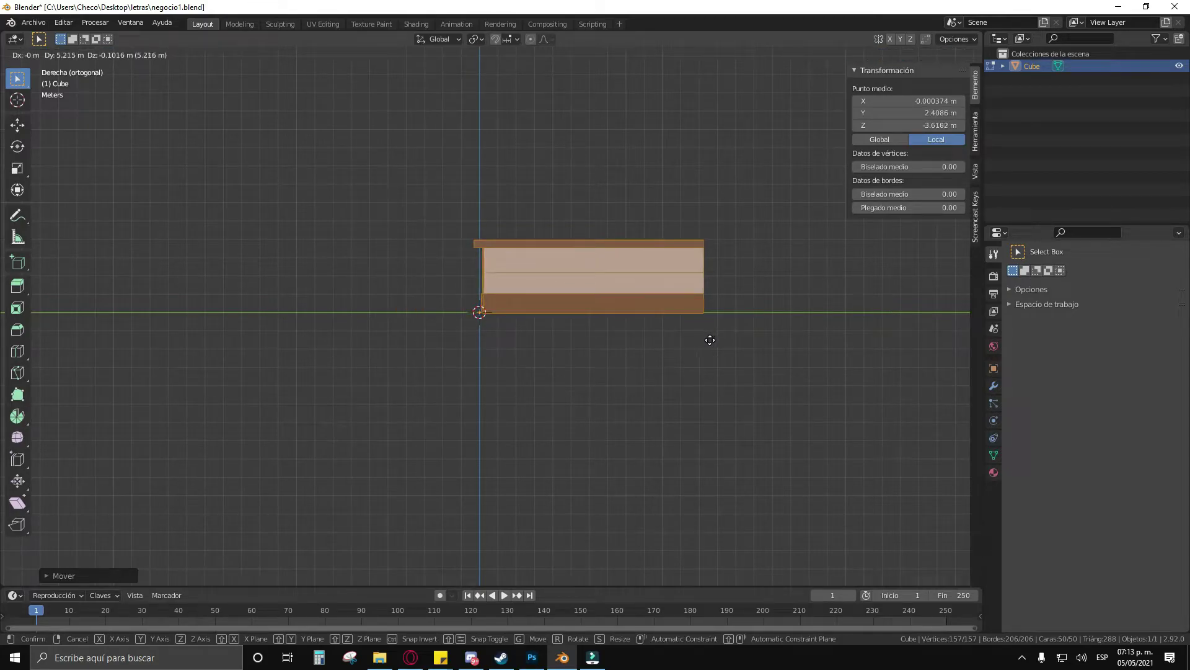
left_click(710, 339)
left_click_drag(707, 338, 560, 333)
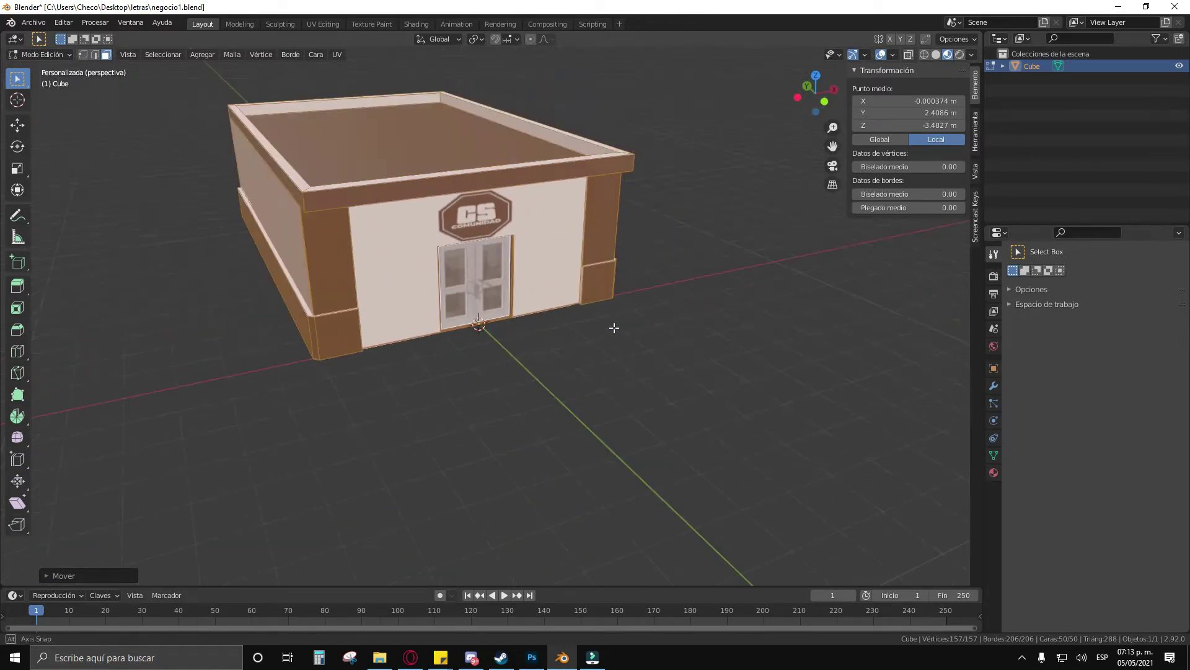
key("Tab")
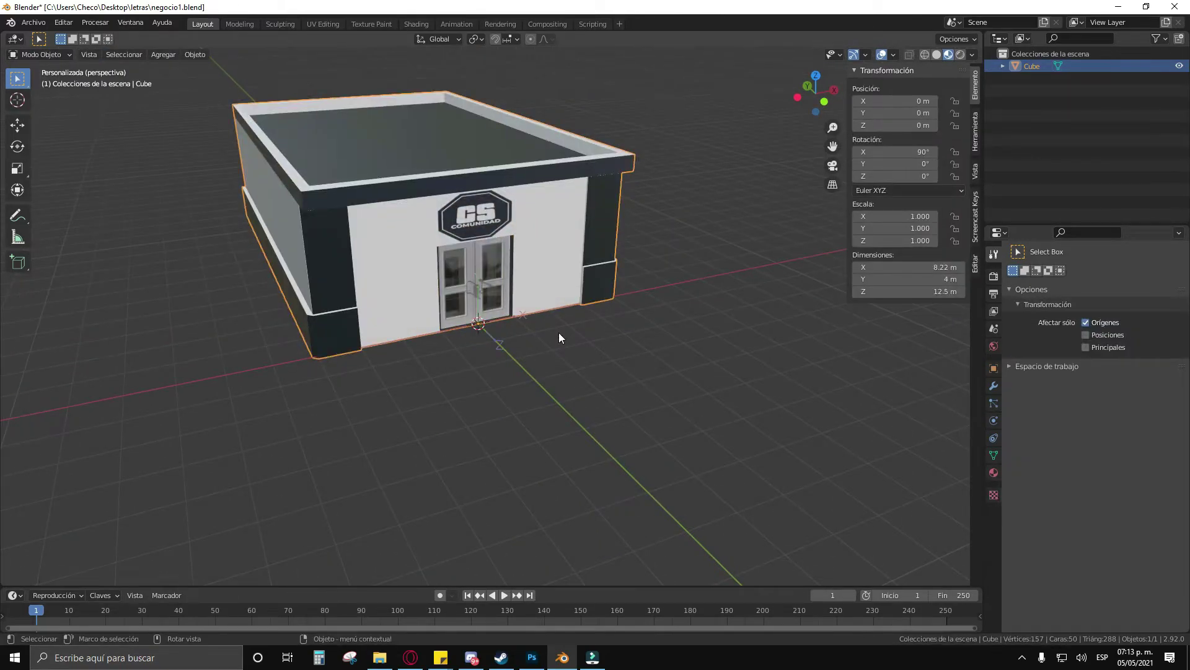
Step: Inspect the storefront from several angles and select the Cube object in the Outliner
left_click_drag(559, 332, 600, 349)
scroll("up", 3)
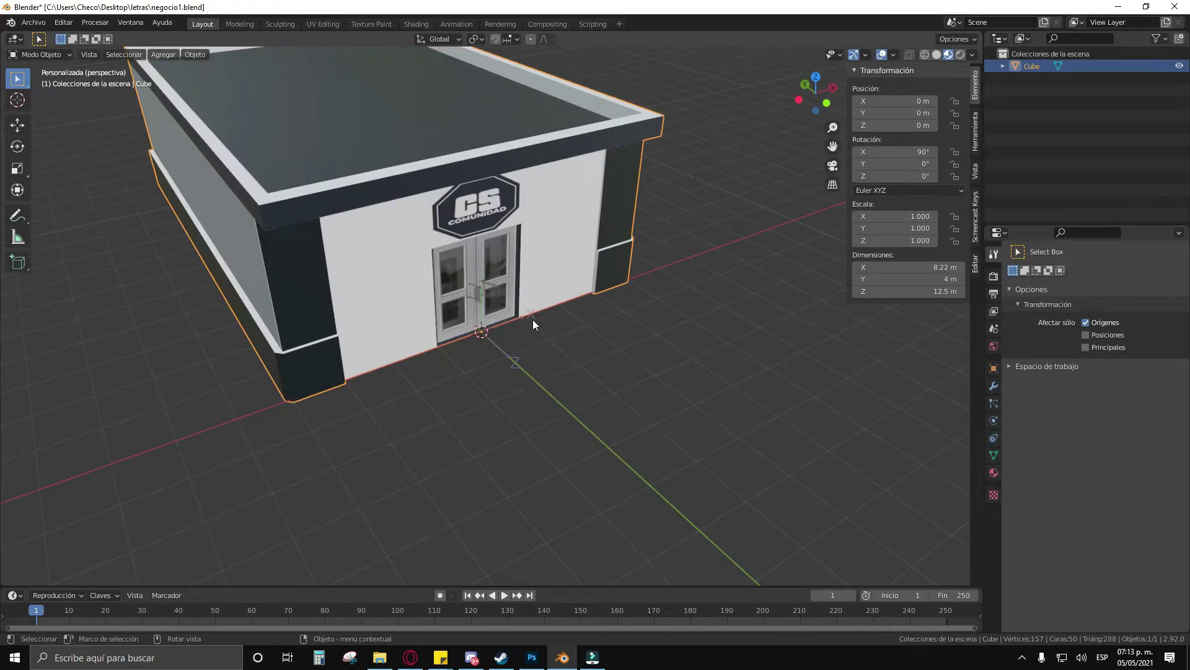
left_click_drag(635, 319, 556, 303)
scroll("down", 3)
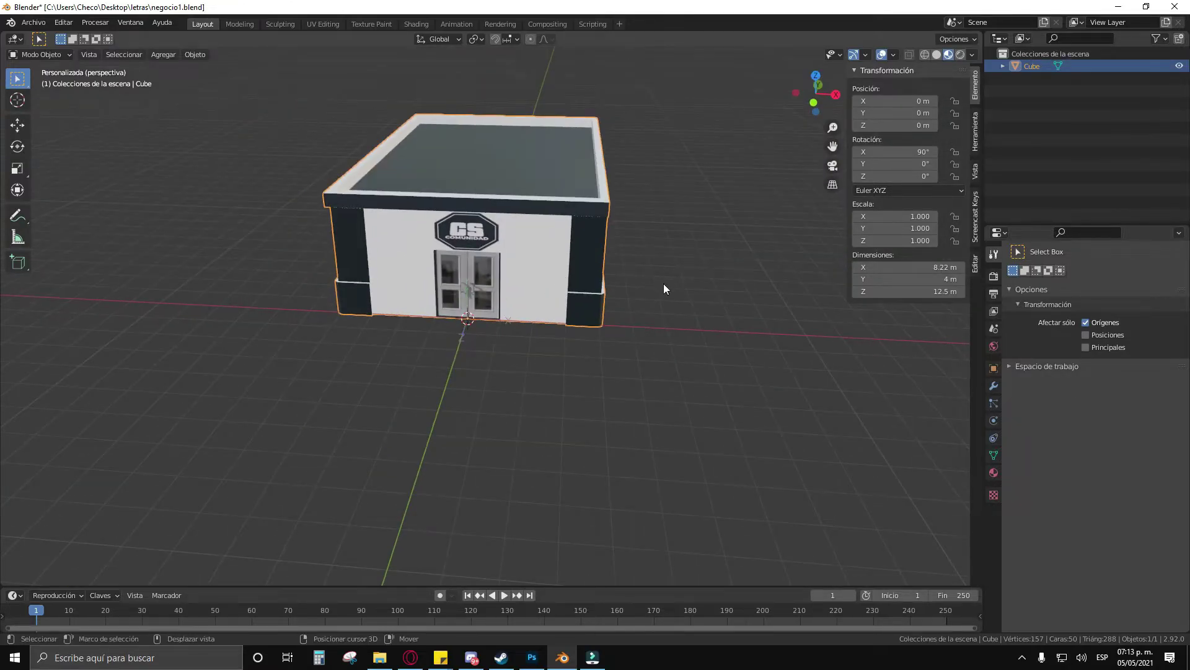
left_click_drag(664, 284, 884, 135)
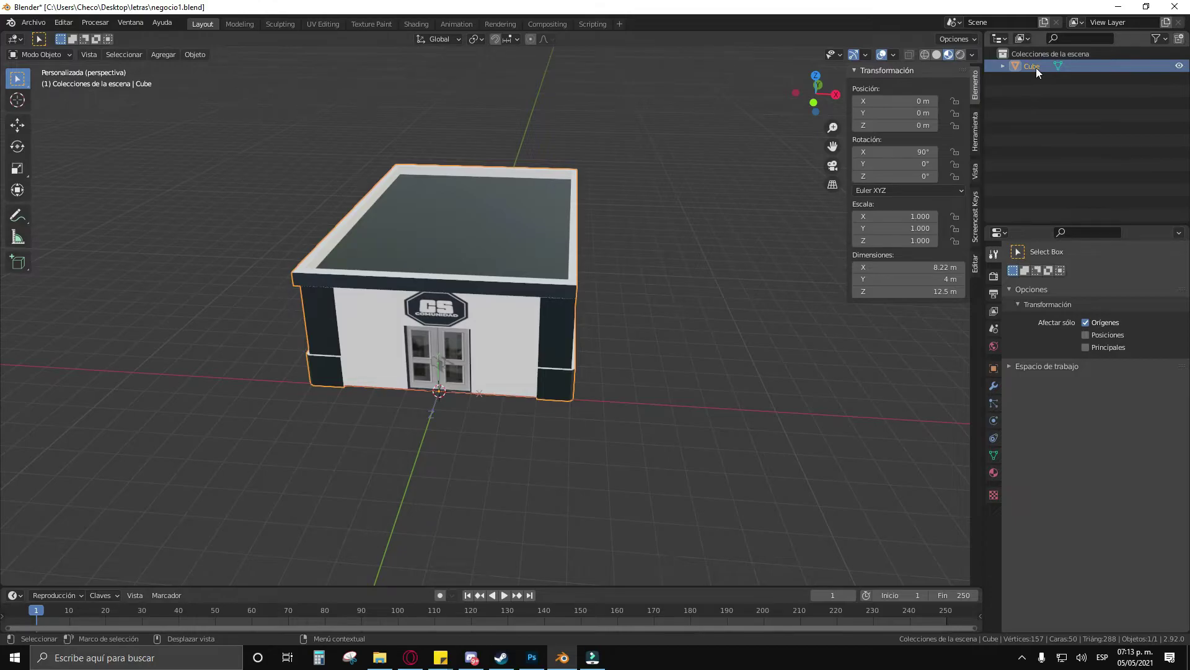
left_click(1032, 71)
Step: Export the selected storefront as negocio2.fbx to the Import folder, without animation baking
left_click(35, 23)
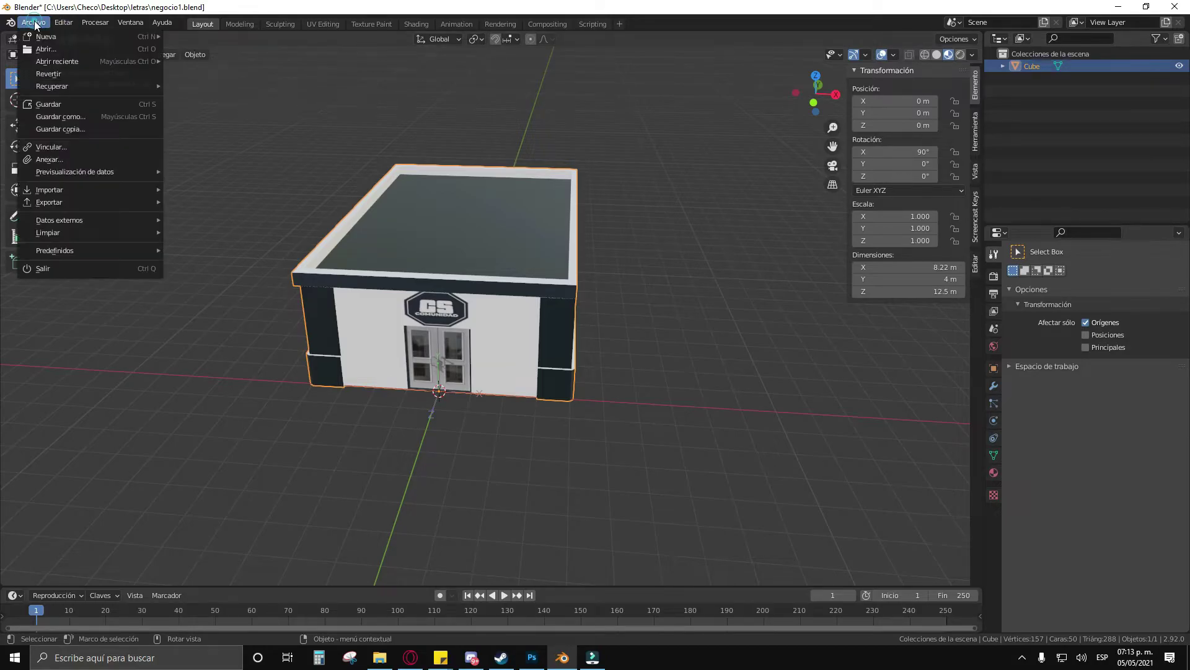
left_click(71, 199)
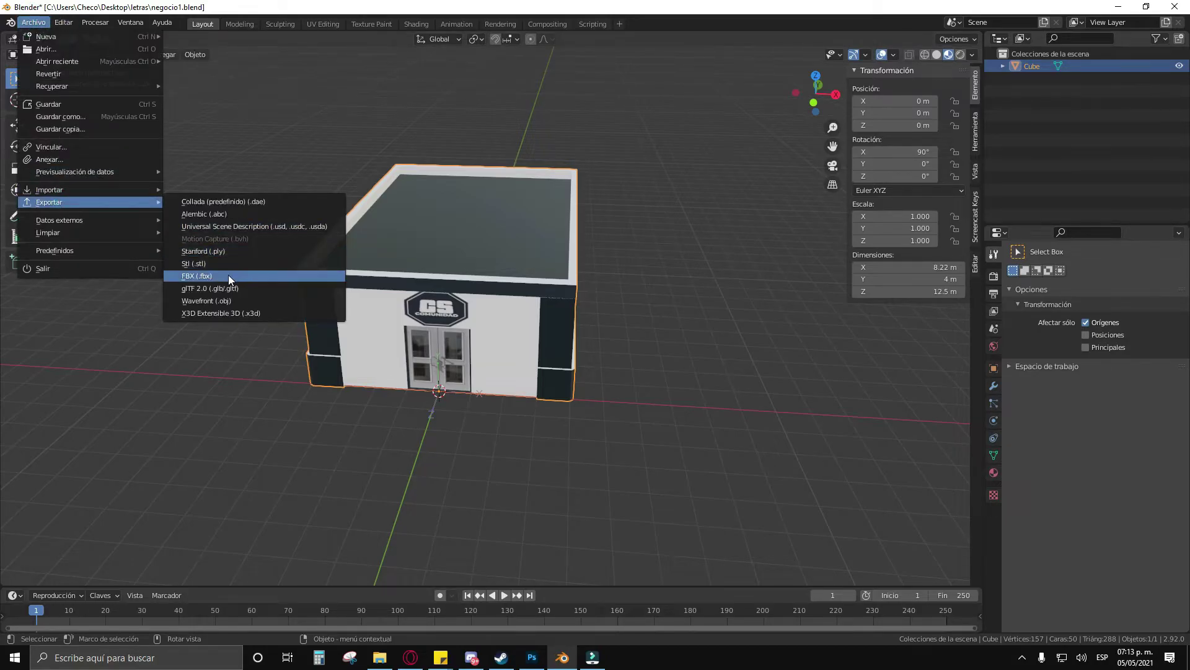
left_click(228, 275)
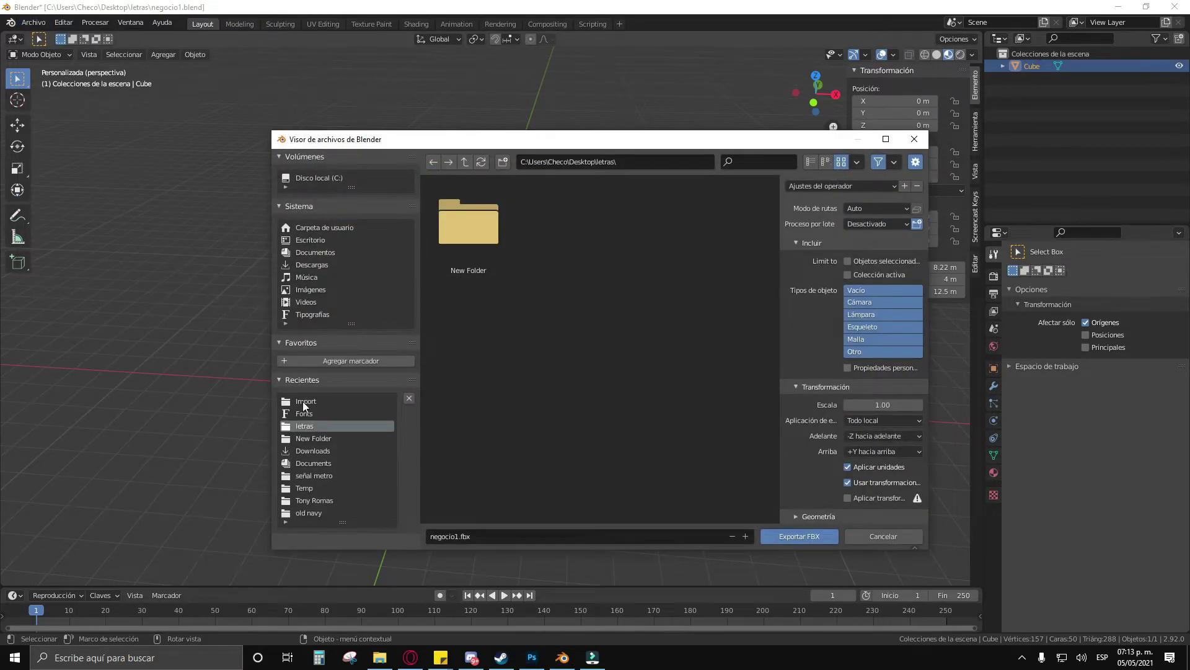
left_click(304, 402)
type("2")
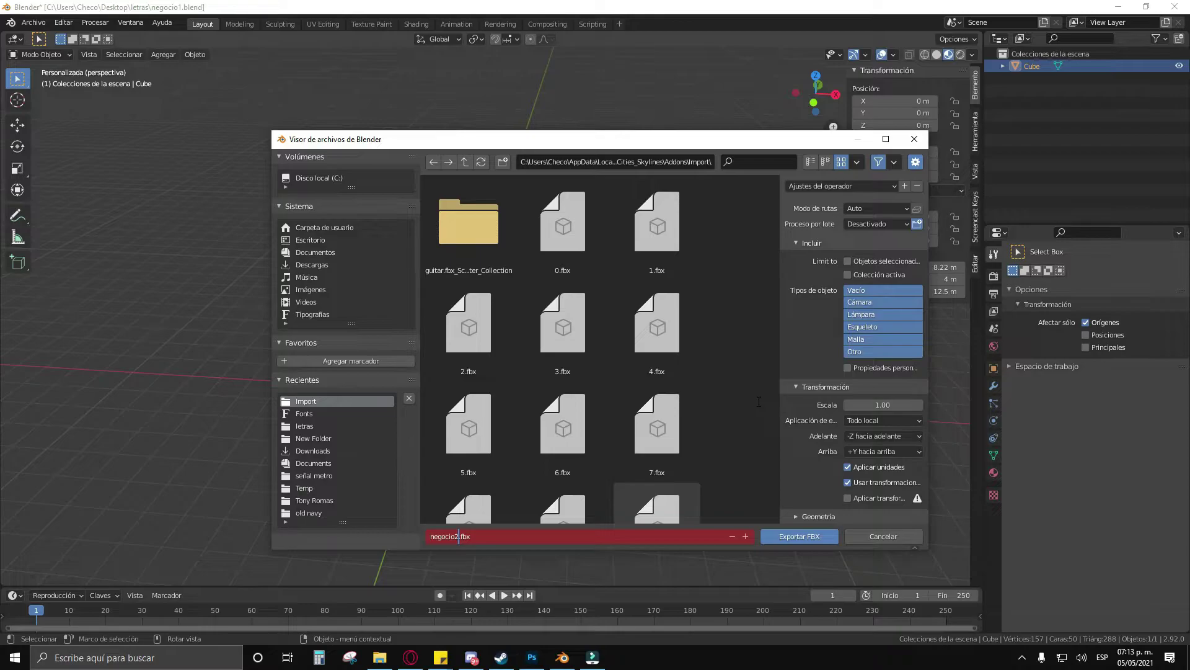
left_click(848, 260)
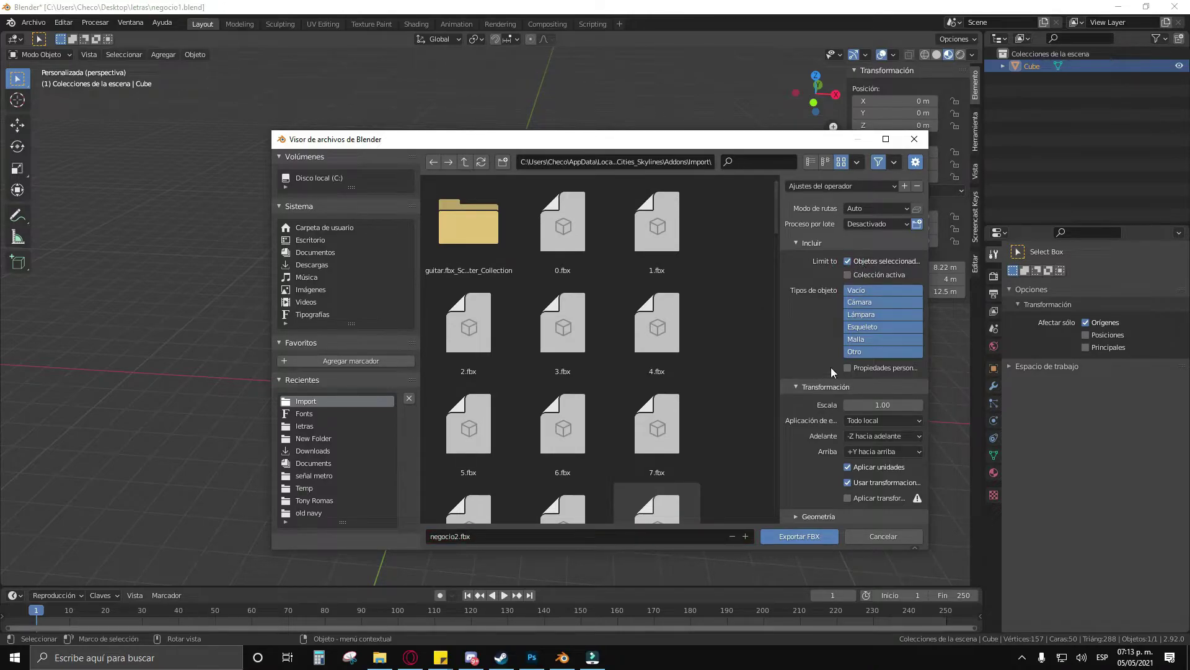
scroll("down", 3)
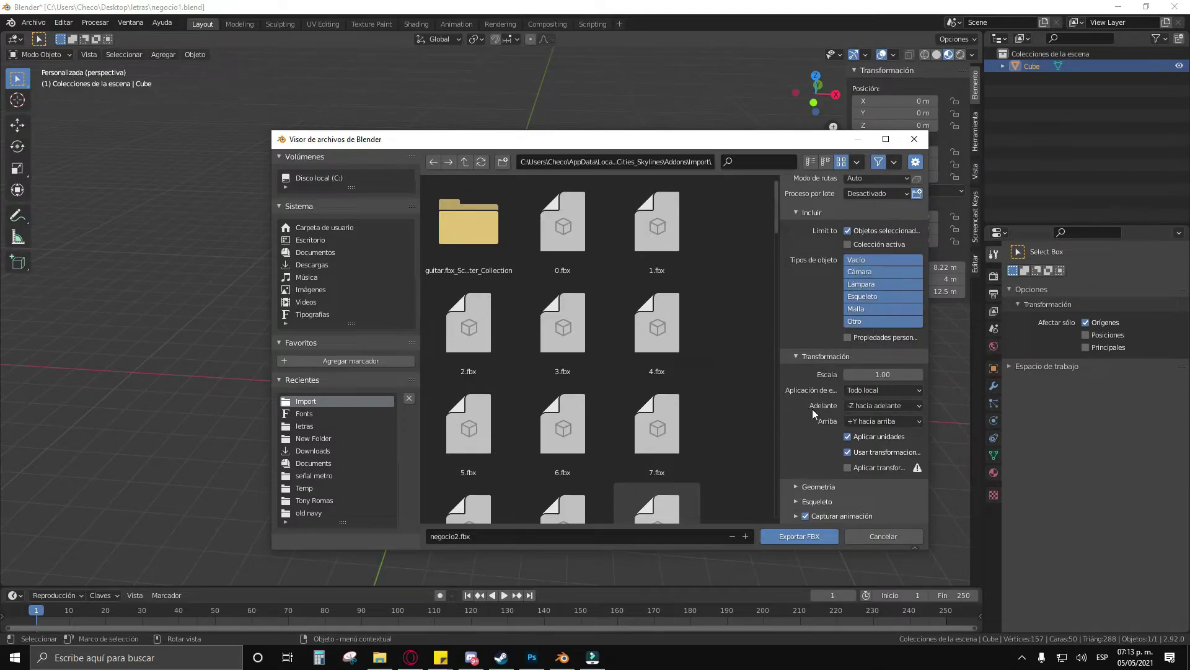
left_click(805, 516)
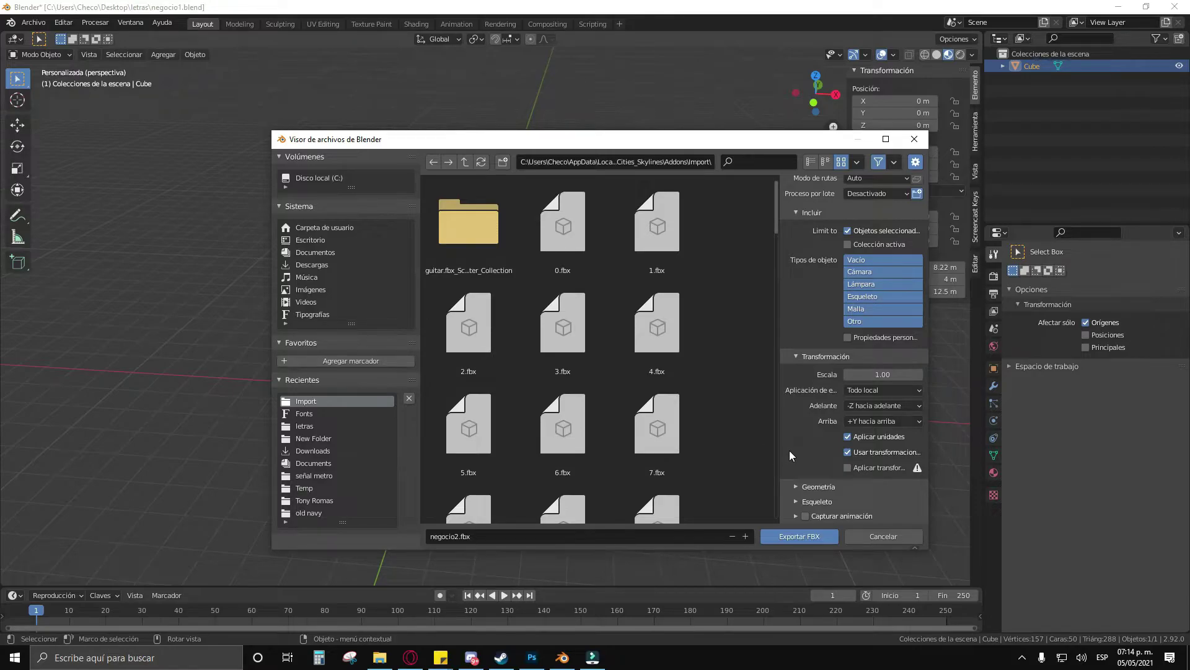
left_click(789, 537)
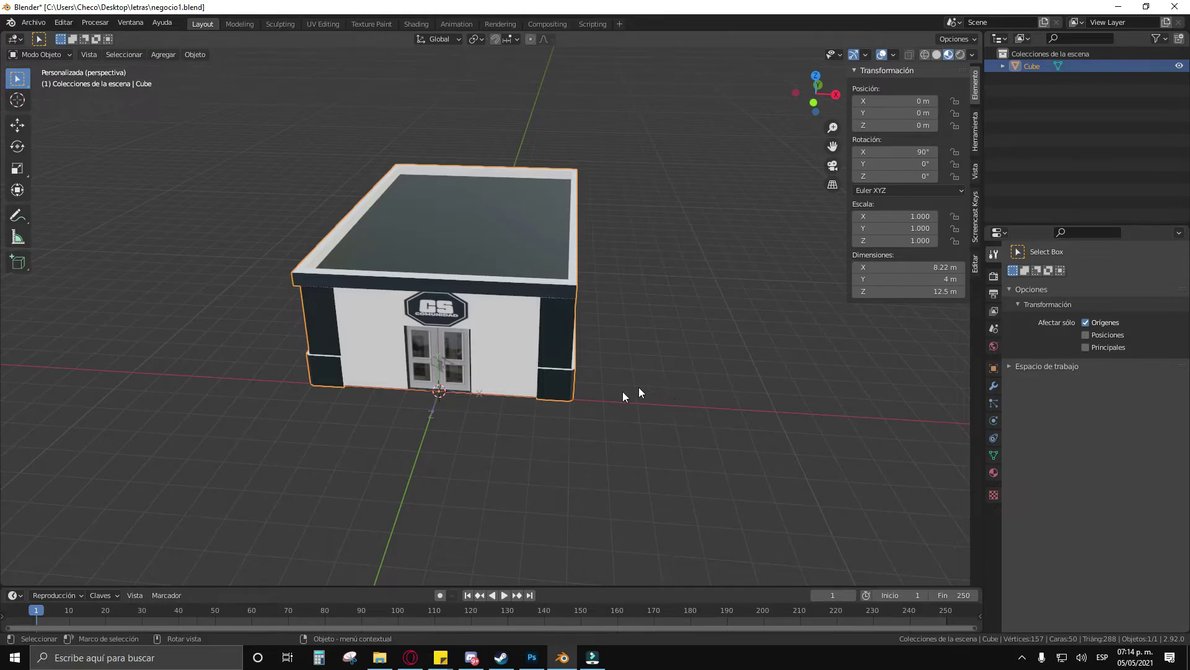
left_click_drag(641, 392, 649, 400)
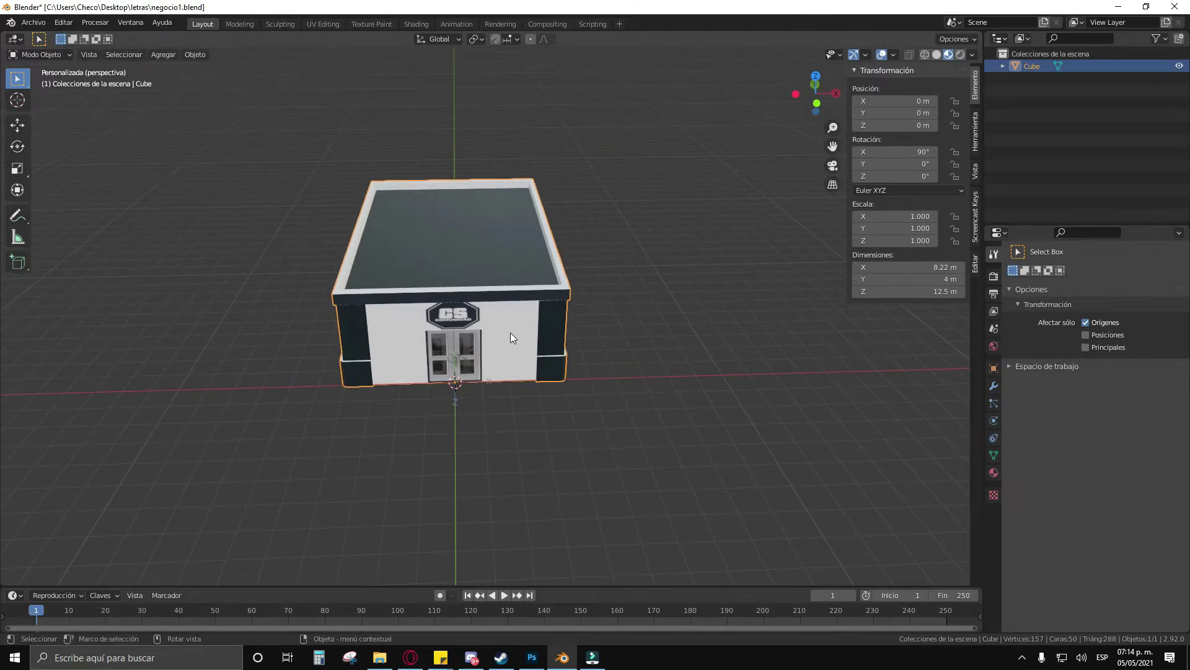
left_click_drag(605, 344, 581, 343)
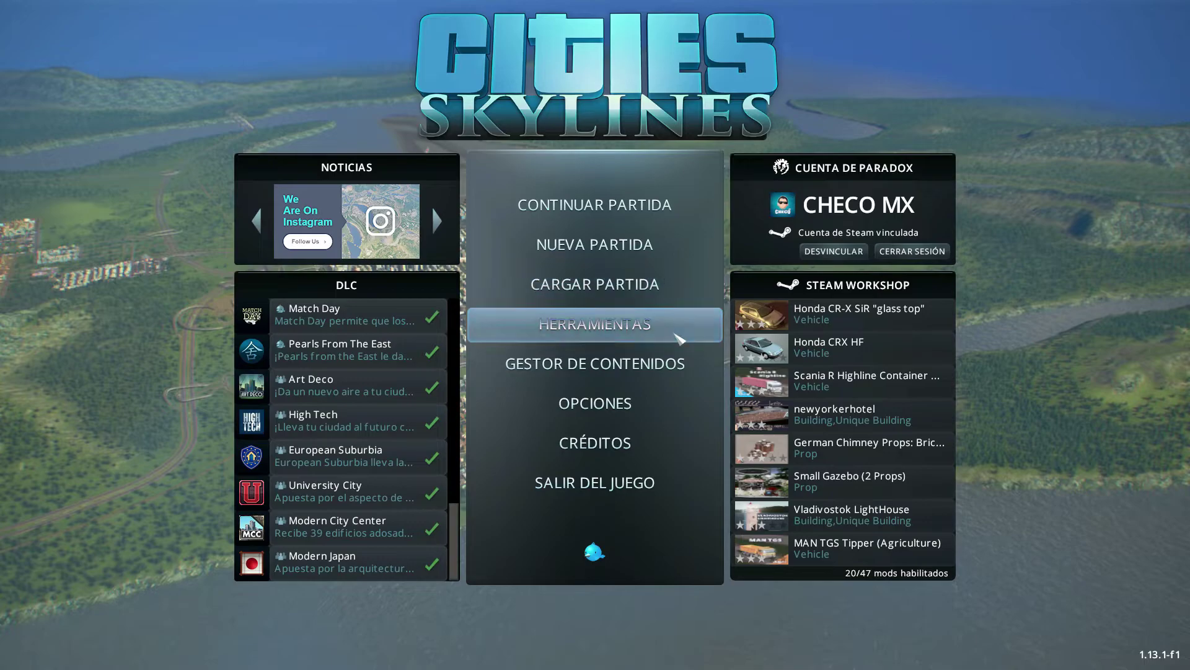
Step: Start a new asset in the Asset Editor on the user theme Caledonia (pavement)
left_click(679, 338)
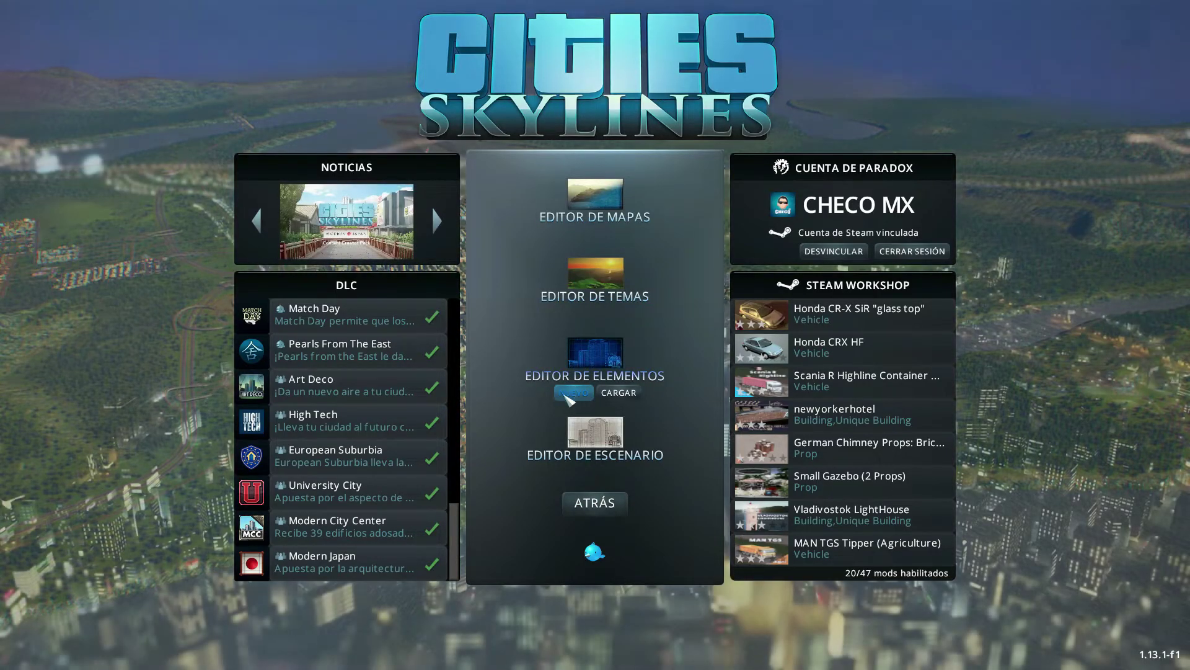
left_click(568, 397)
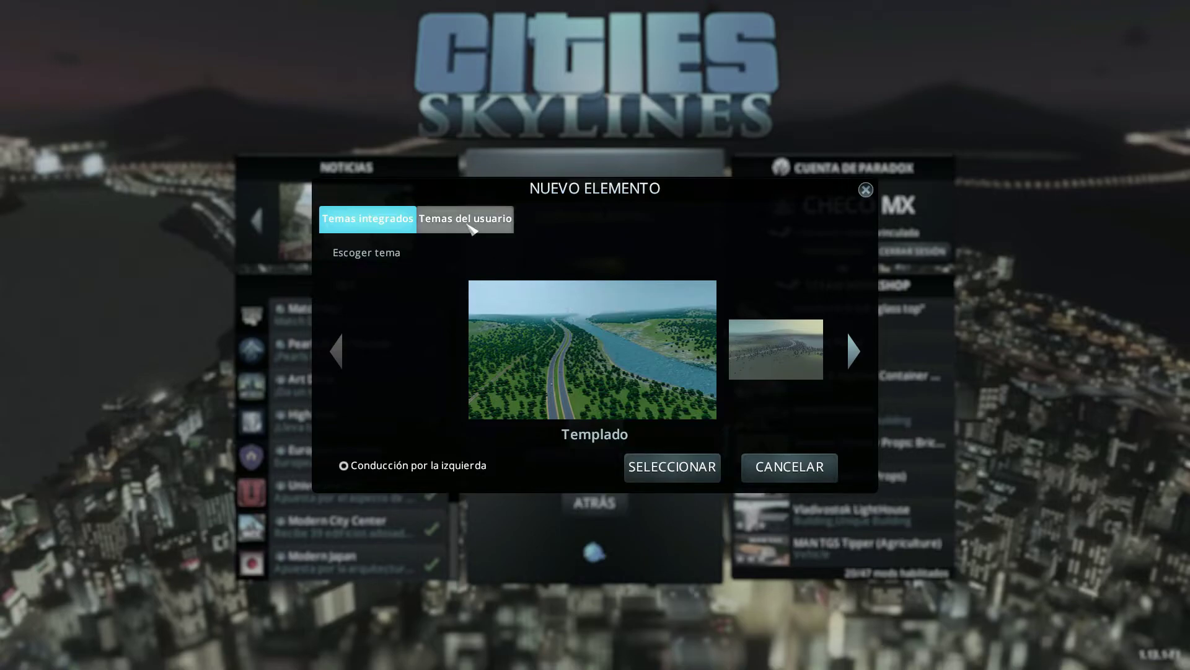
left_click(465, 219)
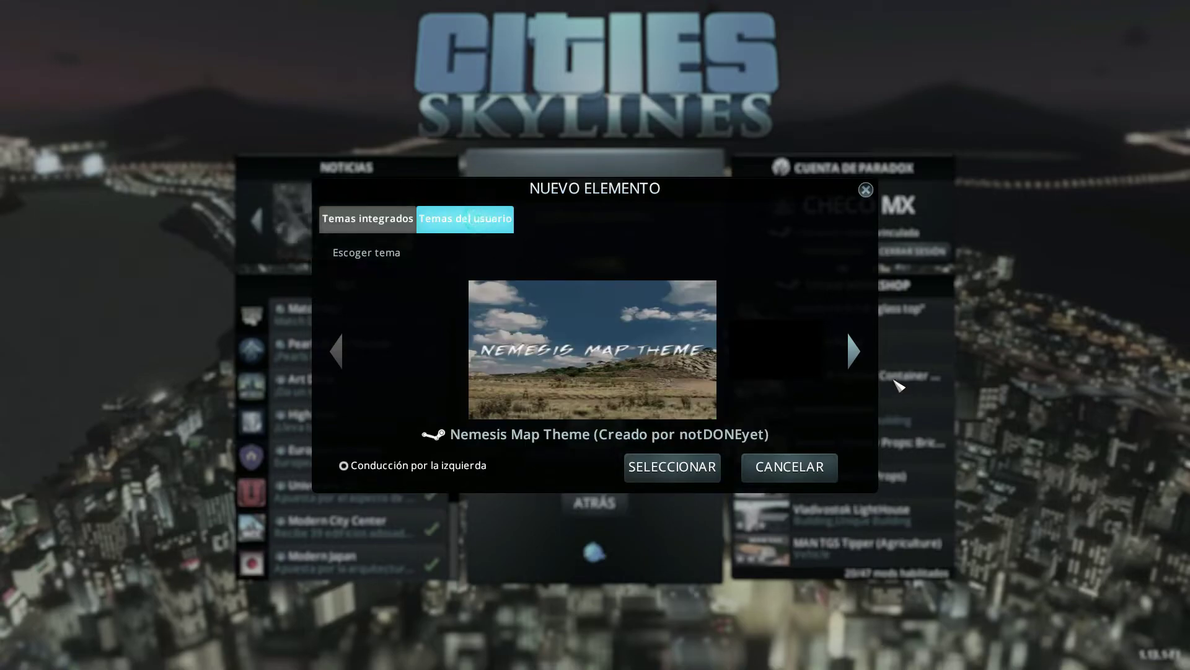
left_click(855, 351)
left_click(854, 351)
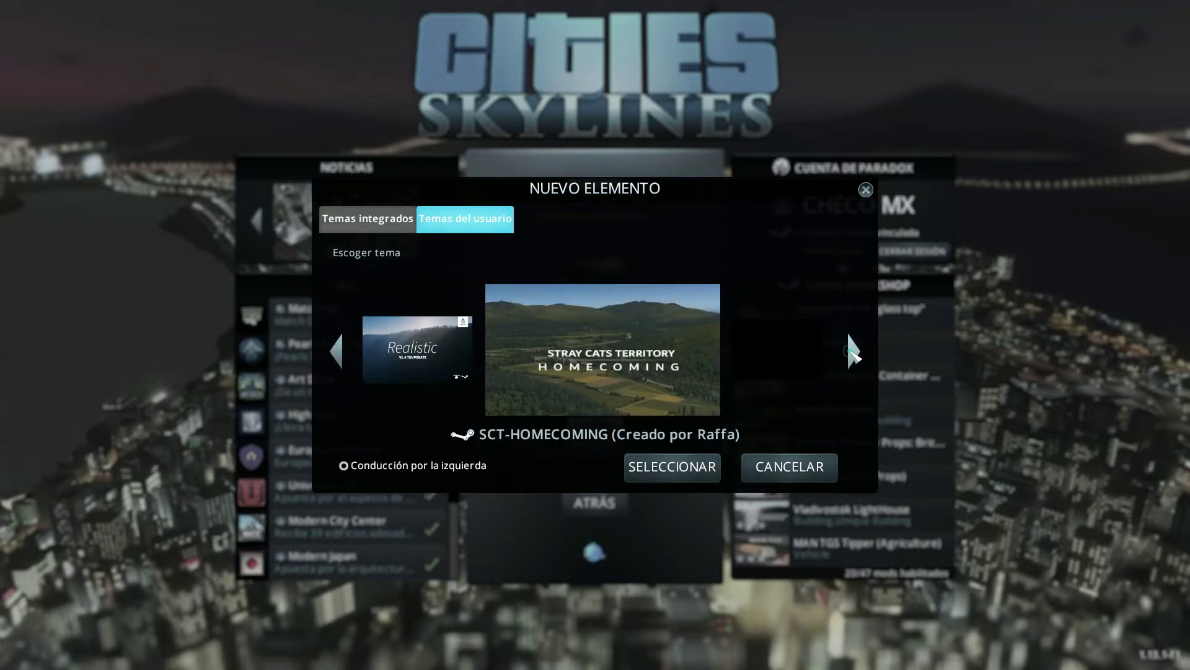
left_click(855, 351)
left_click(855, 351)
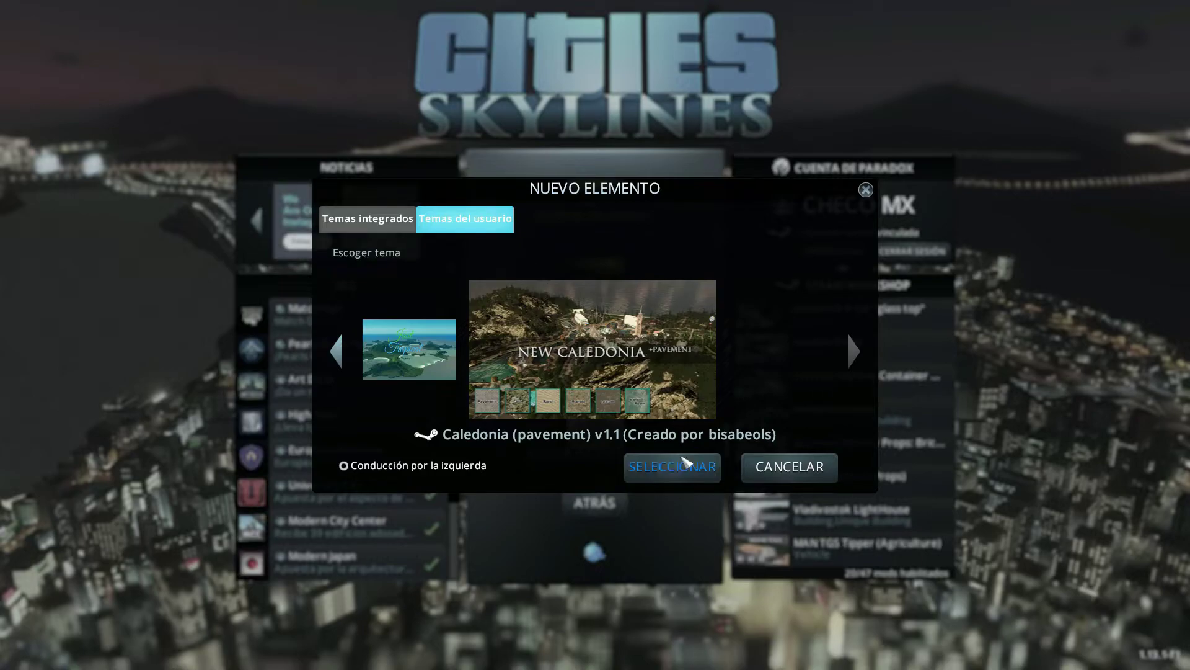
left_click(675, 470)
left_click(674, 469)
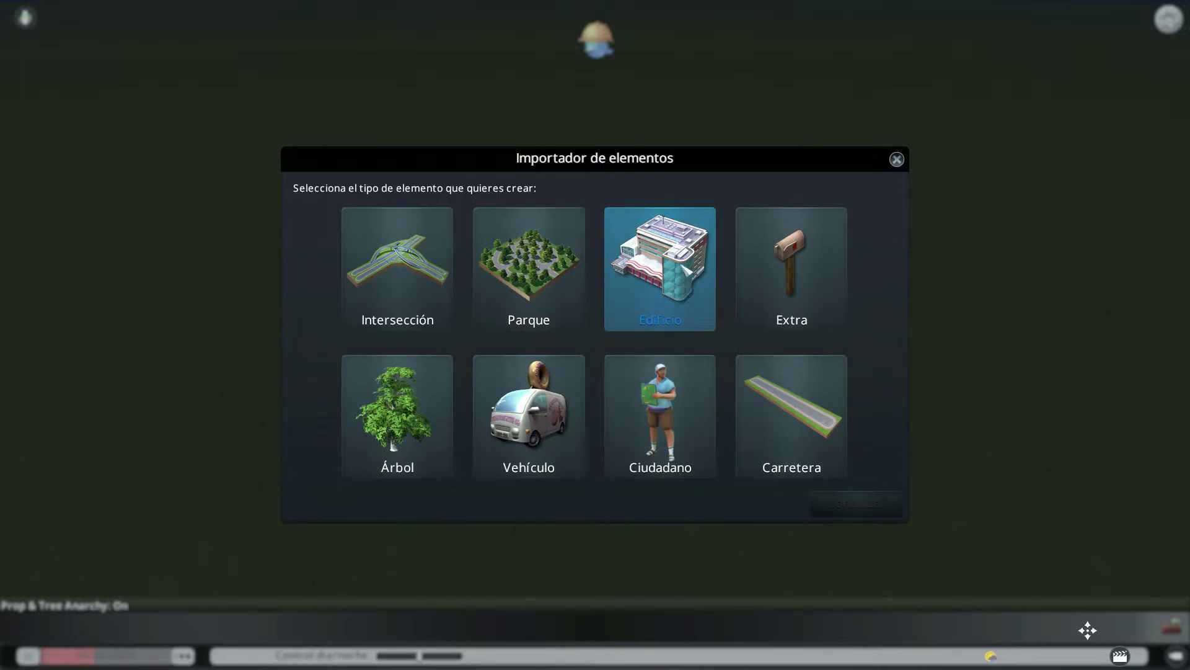
Step: Create a building asset from the low-density commercial template L1 3x3 Shop07
left_click(660, 269)
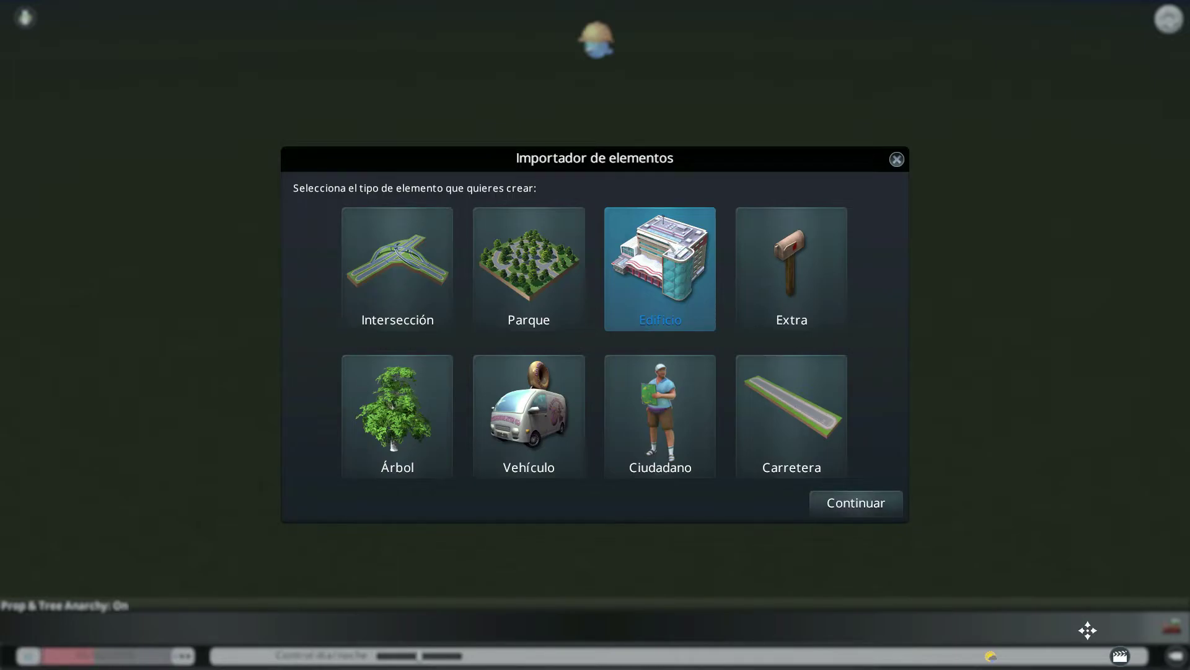
left_click(868, 505)
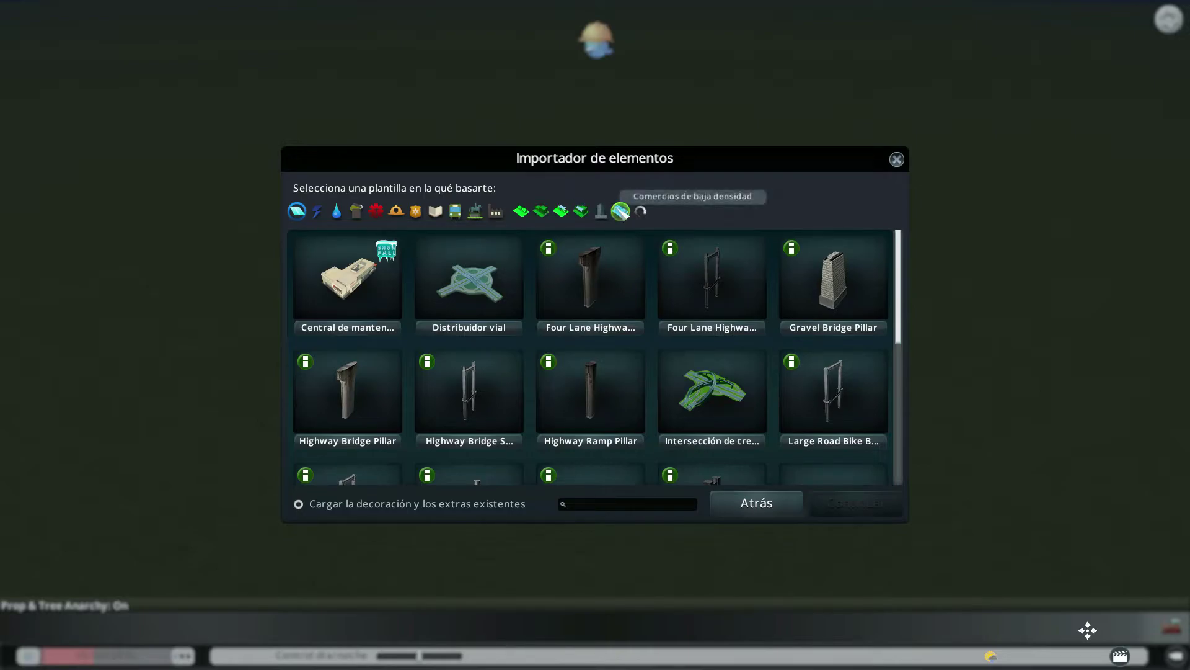
left_click(620, 211)
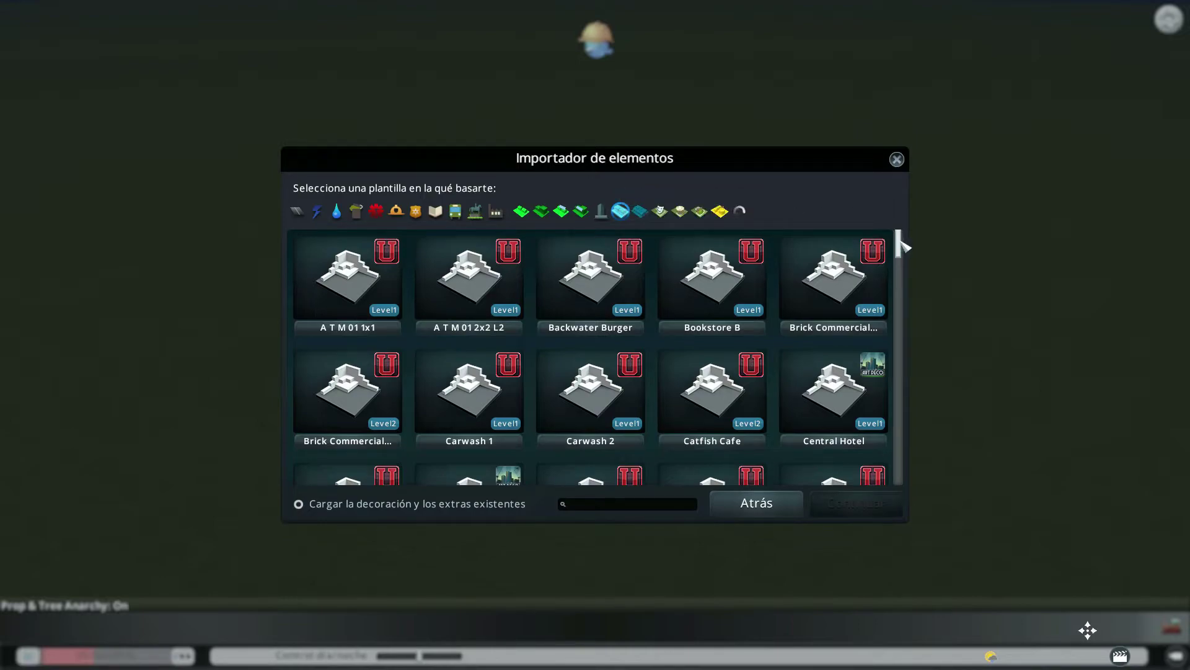
scroll("down", 3)
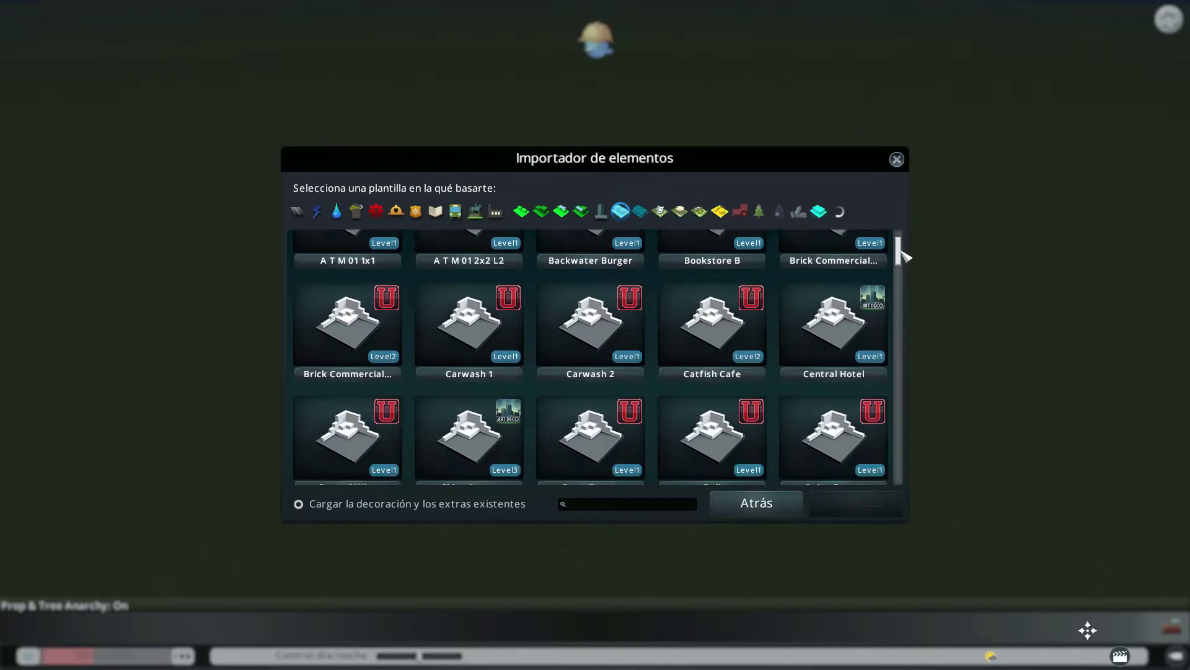
scroll("down", 3)
scroll("down", 3)
scroll("down", 3)
scroll("down", 3)
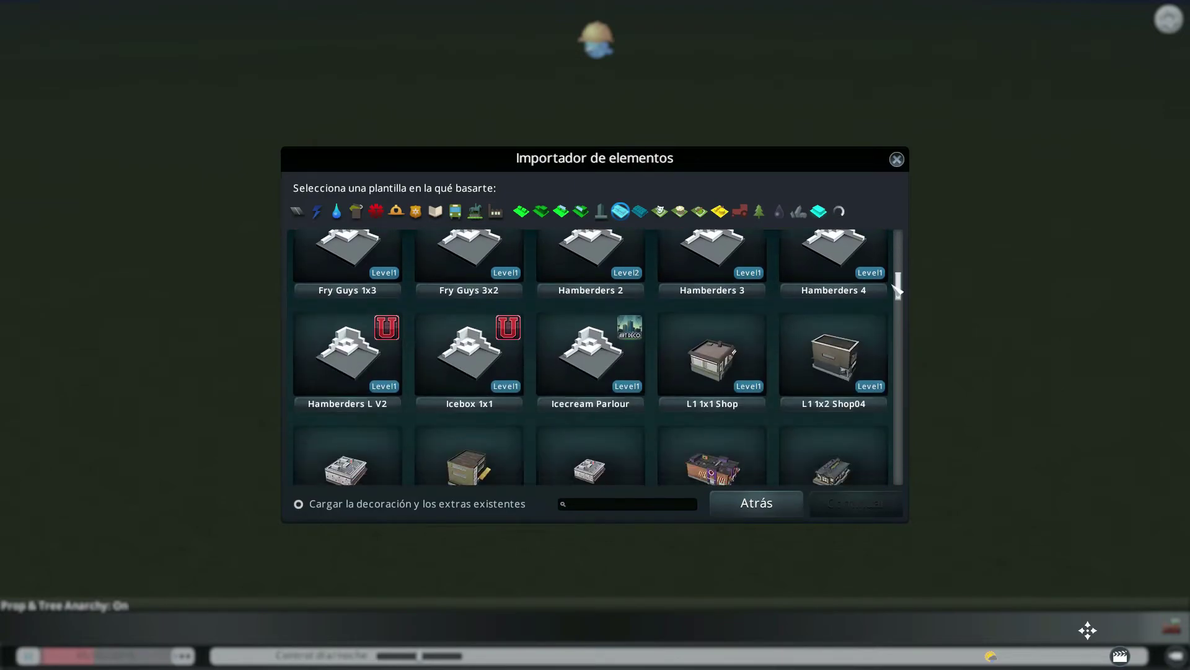
scroll("down", 3)
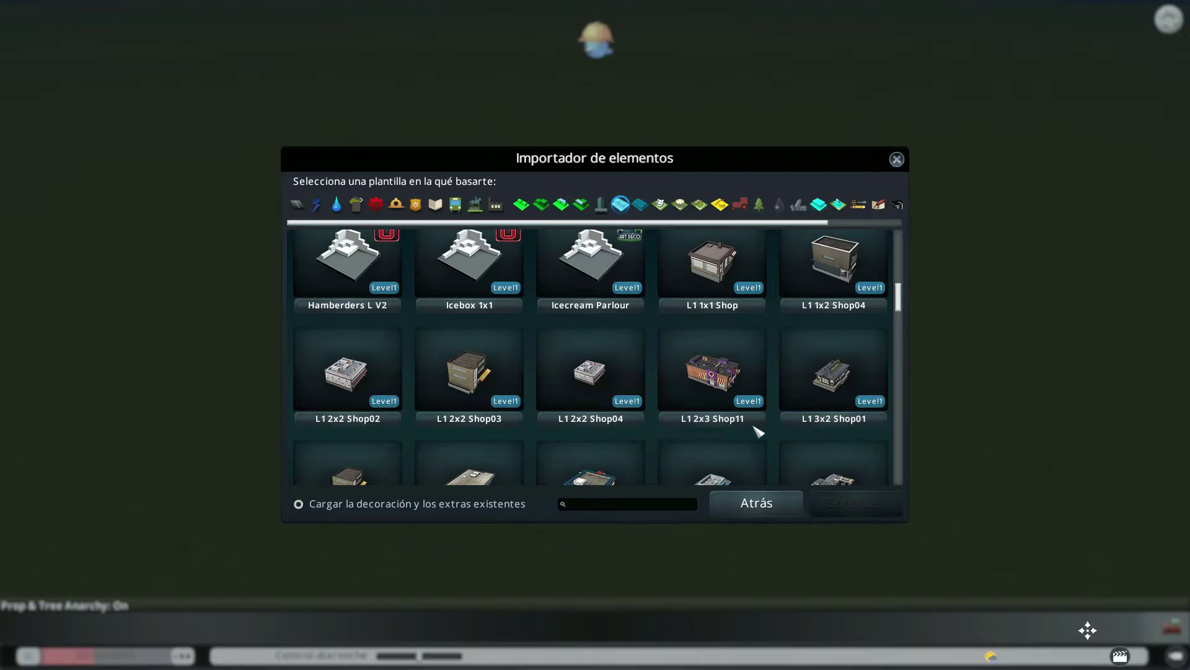
scroll("down", 3)
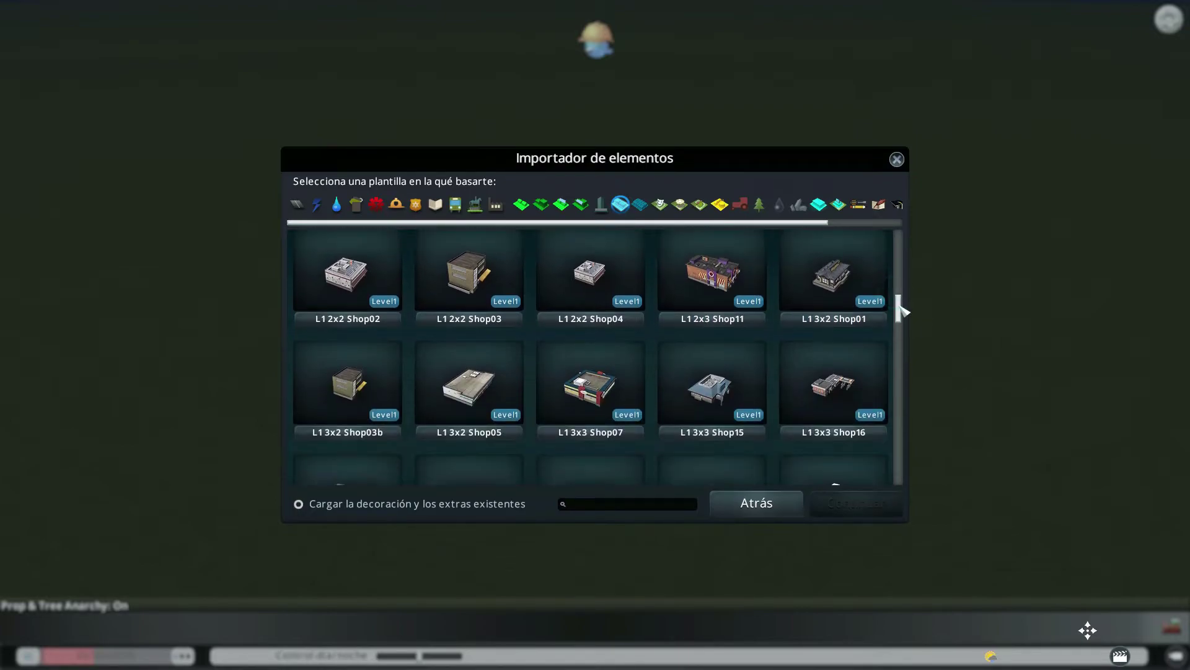
left_click(606, 396)
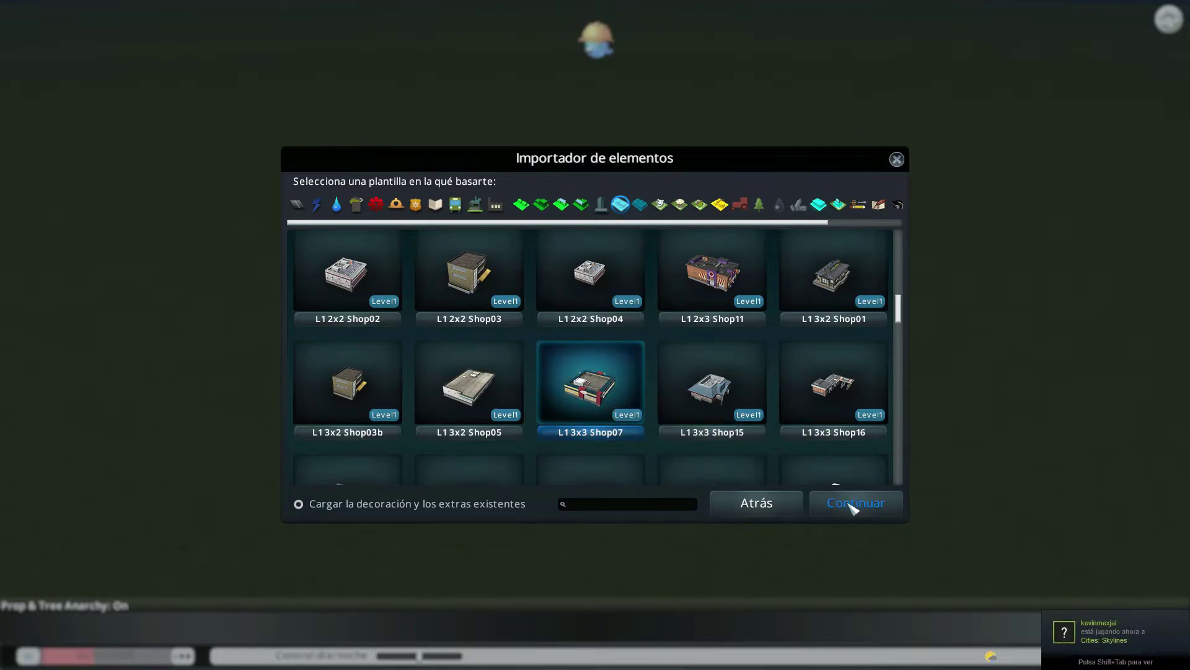
left_click(854, 507)
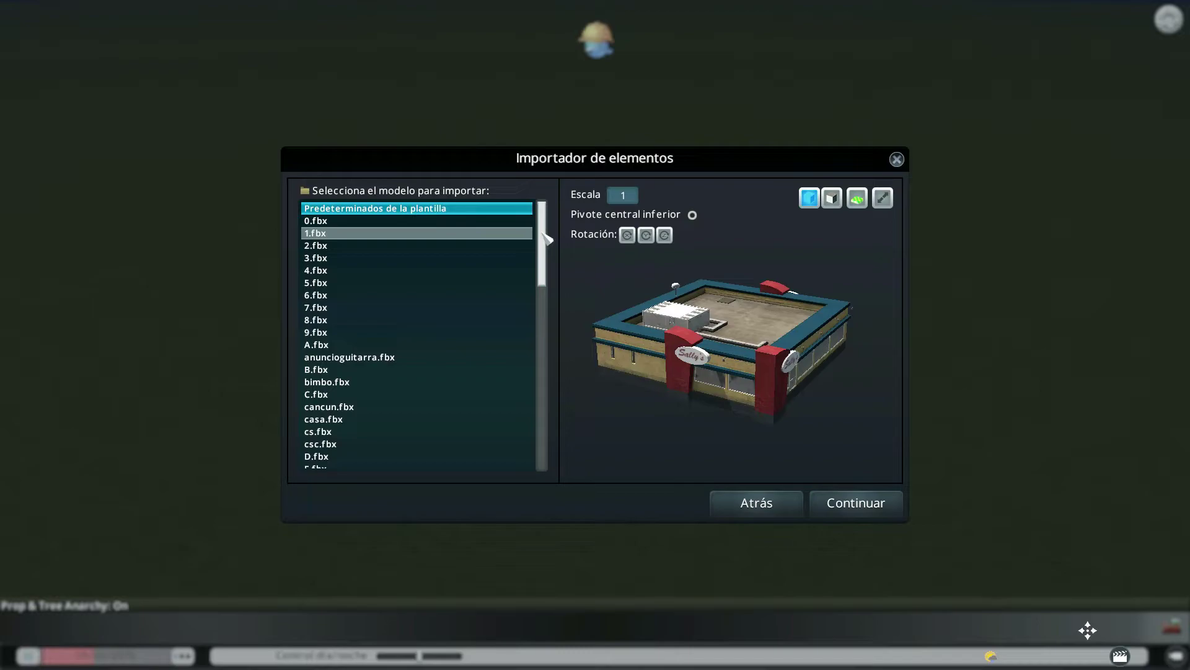
Step: Import negocio2.fbx at scale 100 with a bottom-centre pivot, facing front
left_click_drag(543, 229, 545, 323)
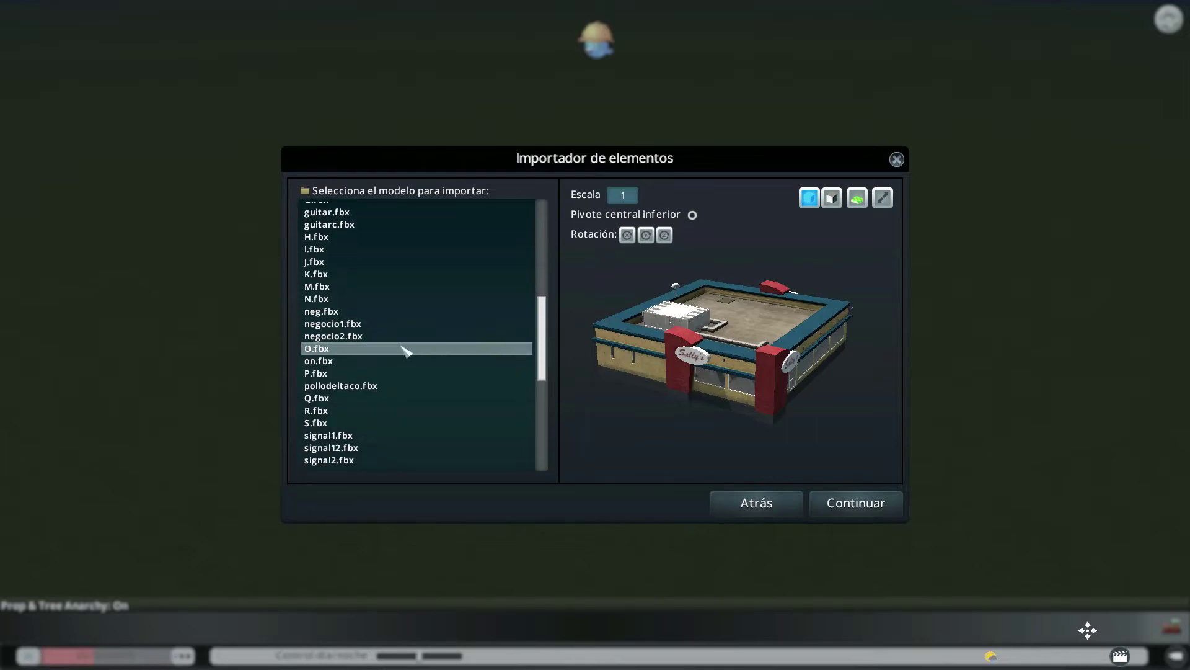
left_click(396, 339)
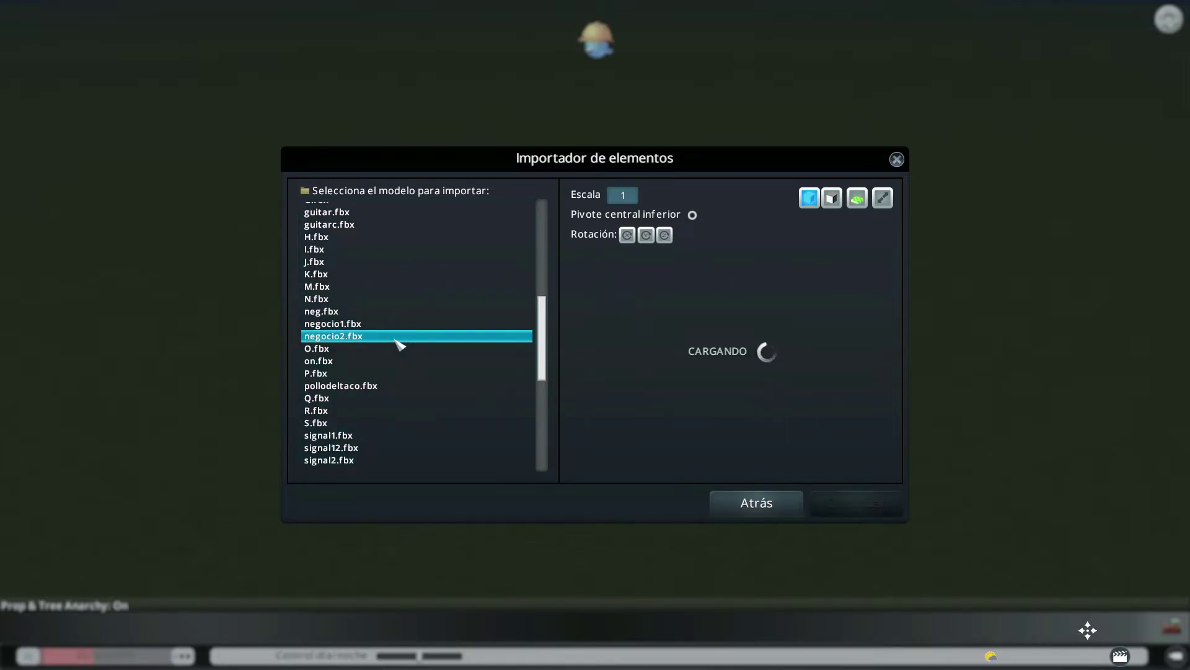
left_click_drag(852, 349, 753, 337)
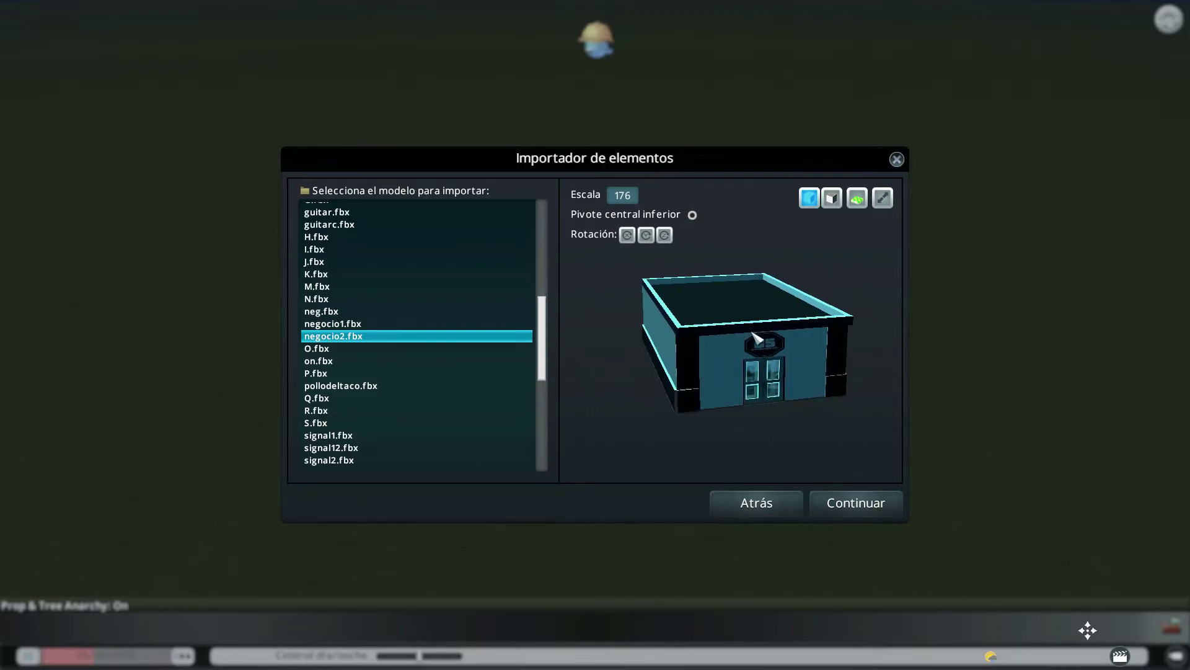
left_click(632, 196)
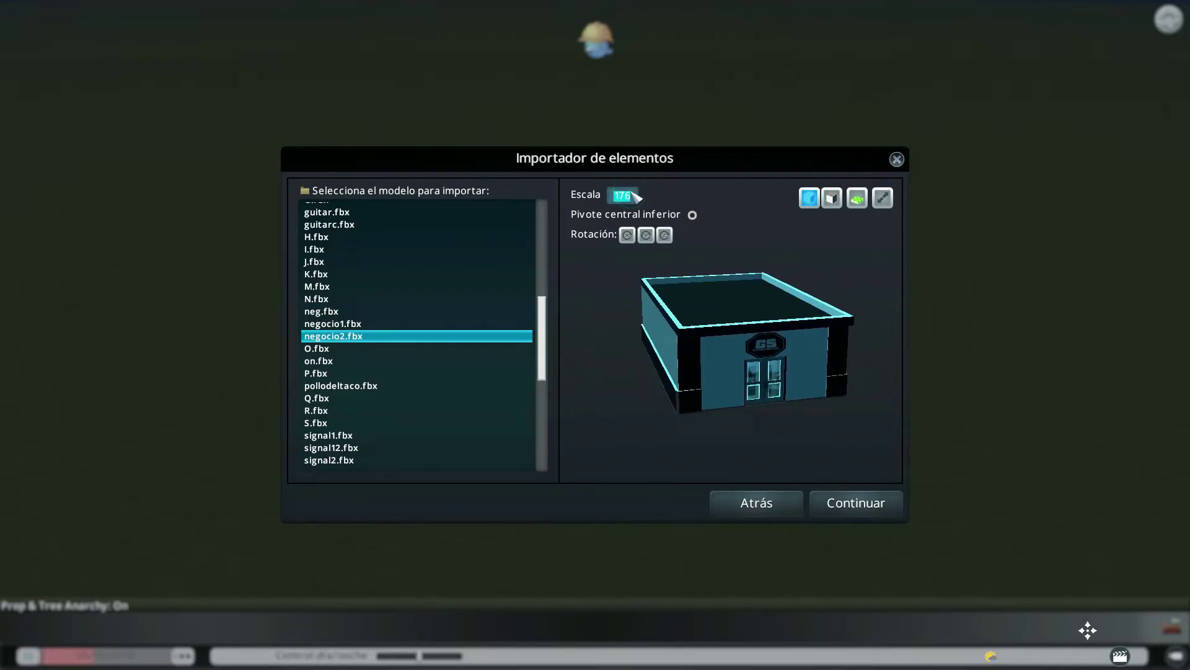
type("100")
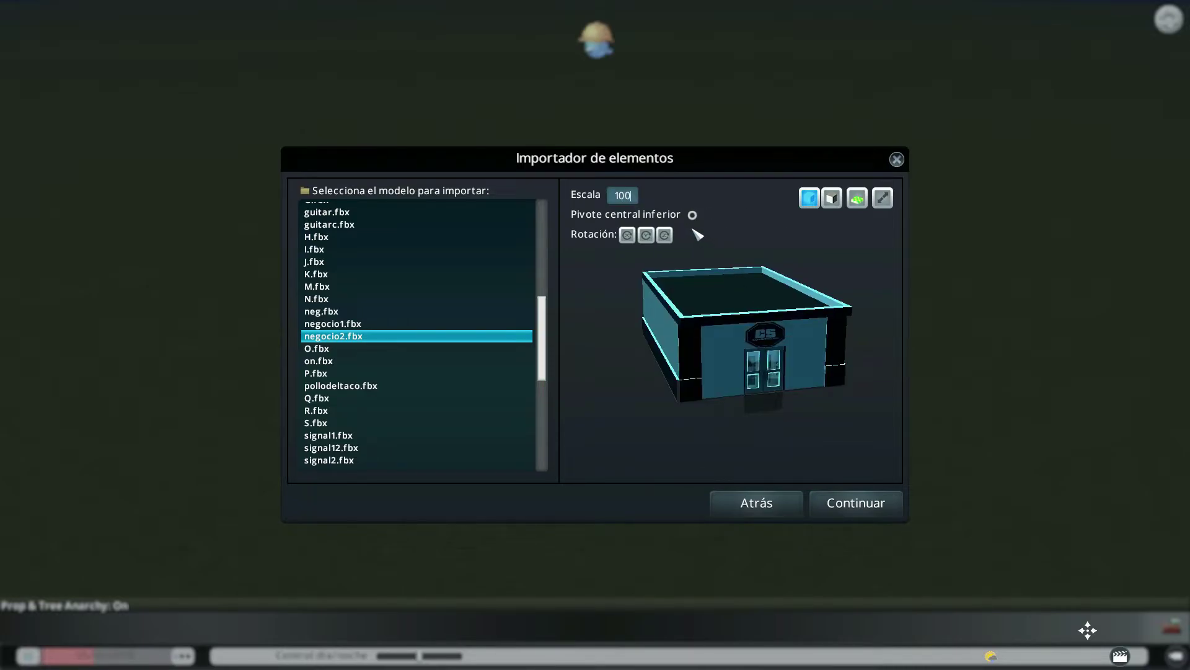
left_click(693, 214)
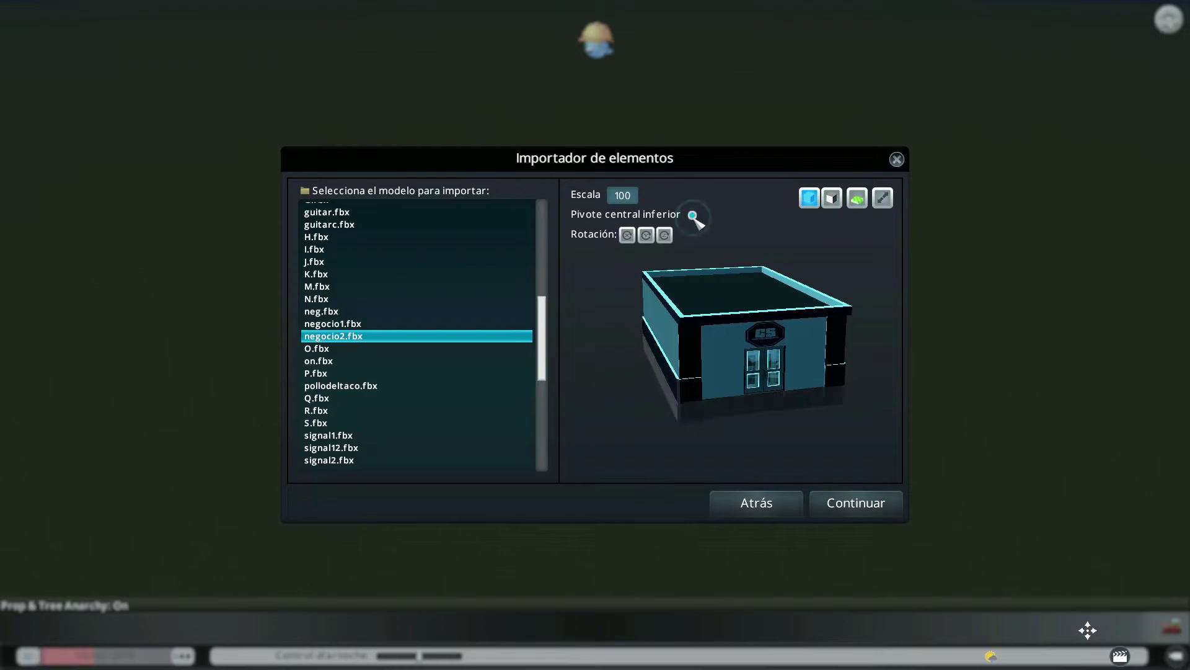
left_click_drag(795, 335, 742, 345)
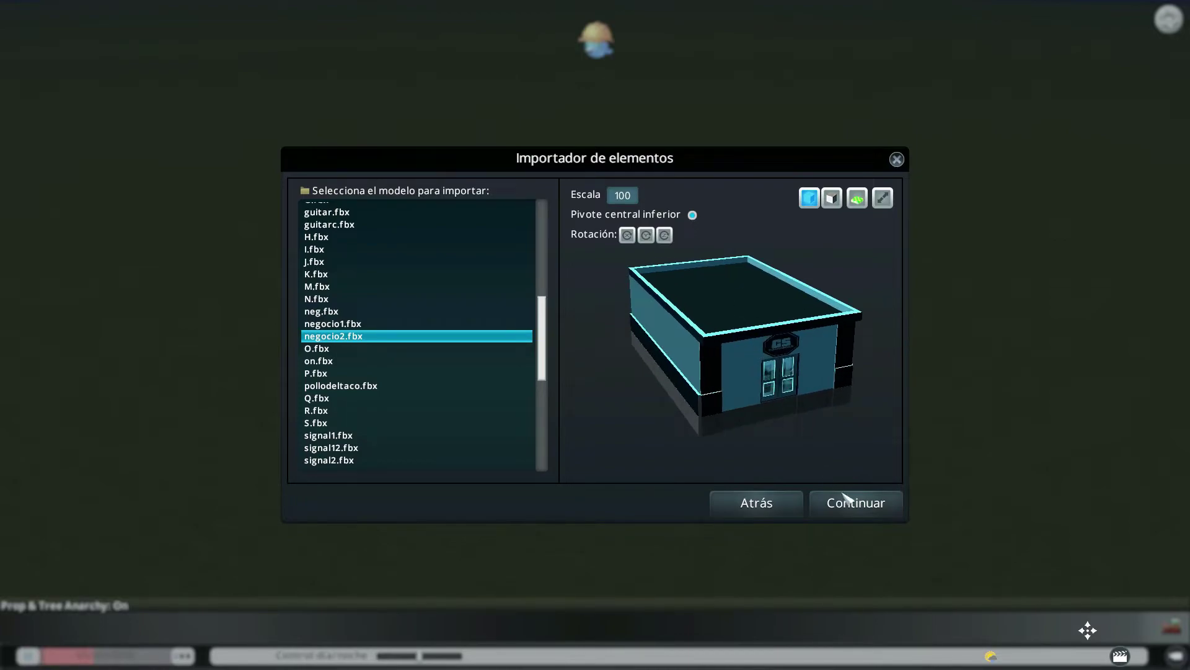
left_click(854, 506)
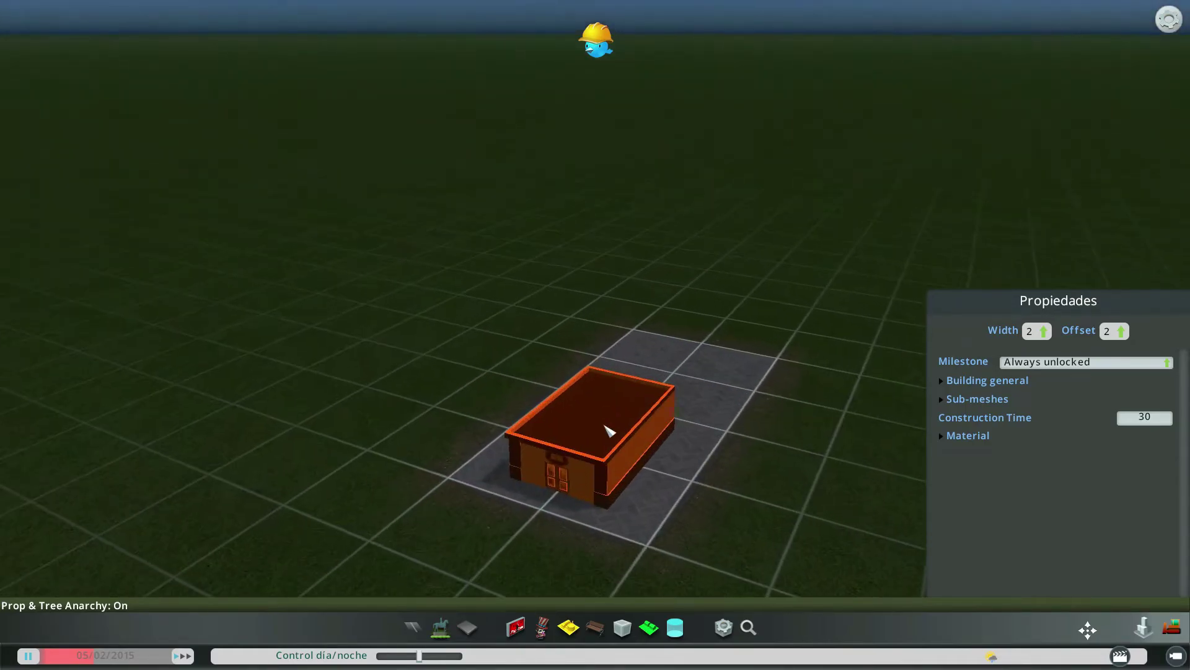
Step: Set all four material Color Variations (#0–#3) of the storefront to white
left_click_drag(600, 340, 710, 416)
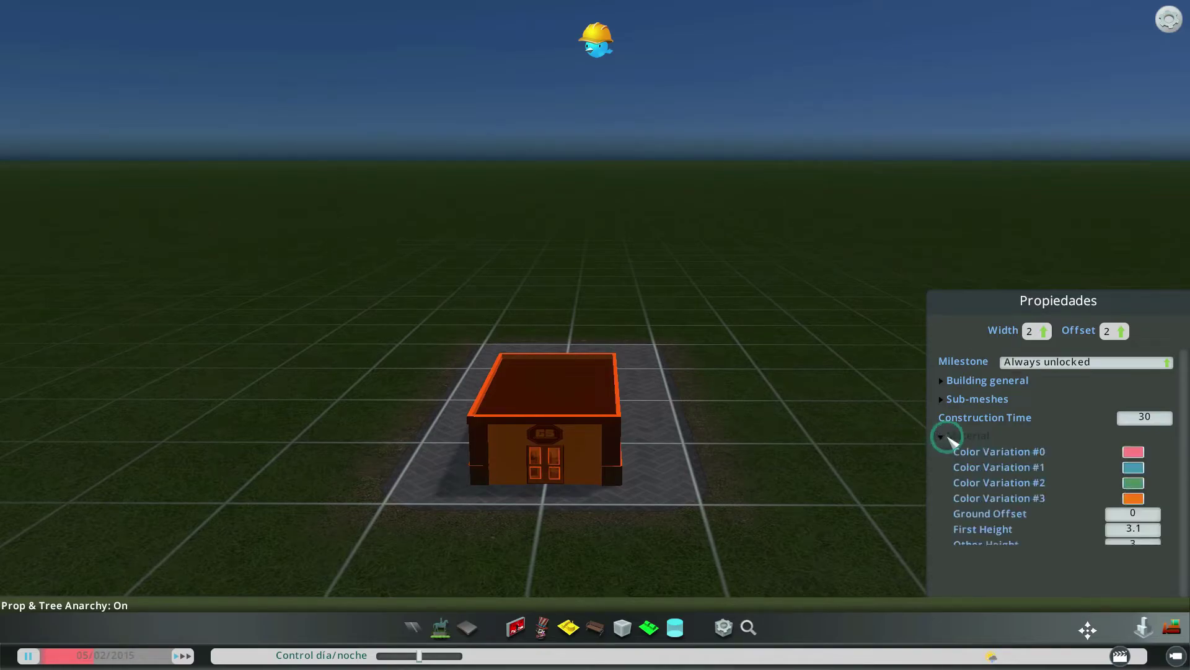
left_click(949, 436)
left_click(1134, 451)
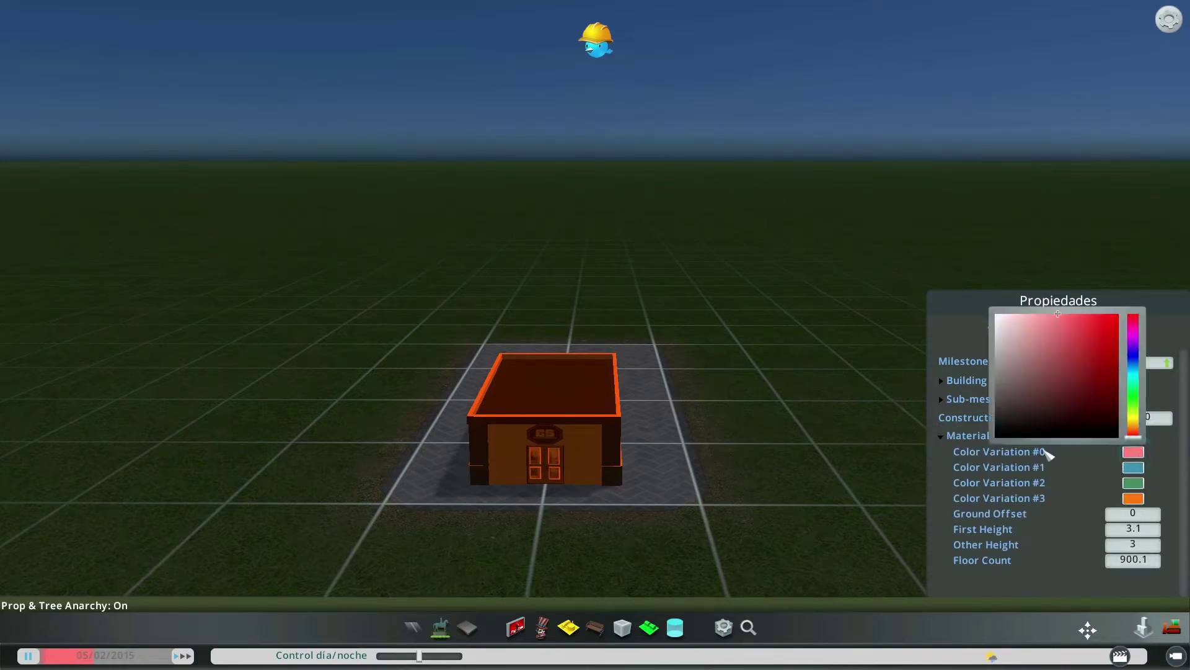
left_click_drag(1047, 402, 995, 314)
left_click(1133, 467)
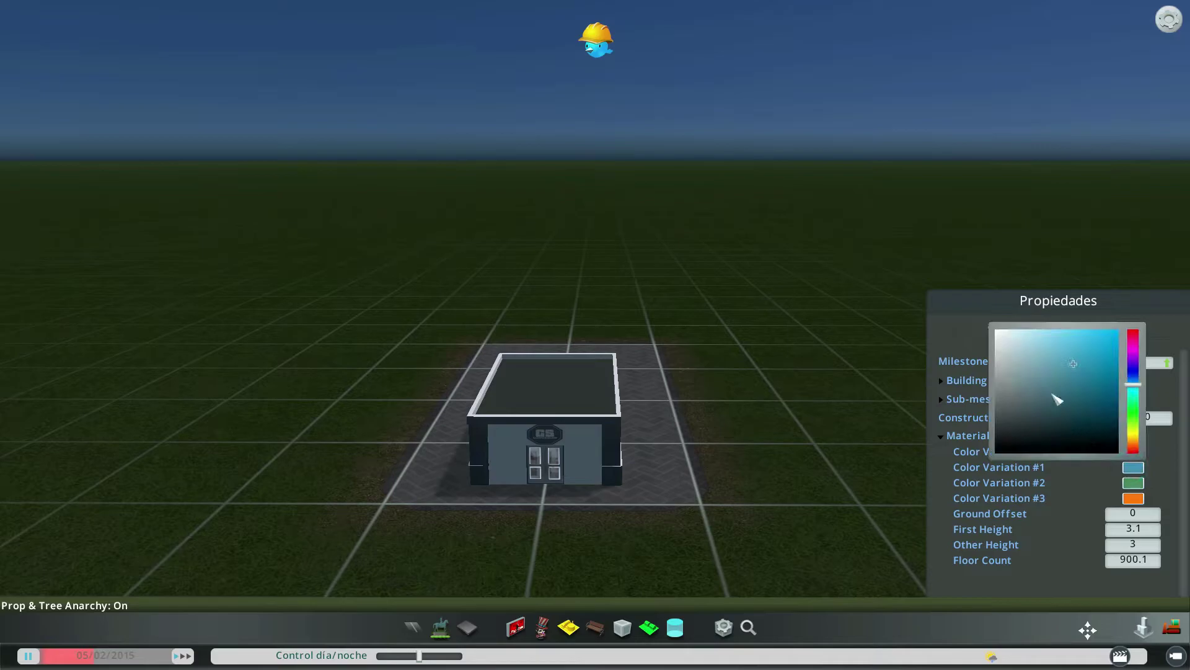
left_click_drag(1057, 399, 994, 327)
left_click(1133, 483)
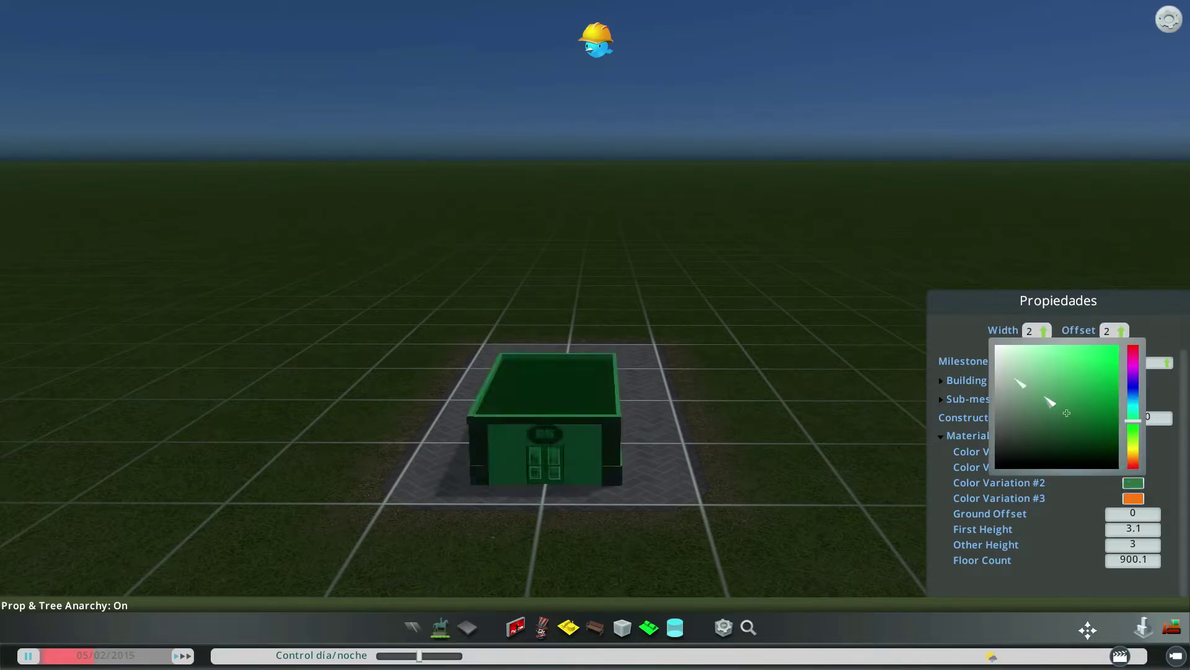
left_click_drag(1057, 393, 996, 345)
left_click(1133, 498)
left_click_drag(1062, 438, 983, 345)
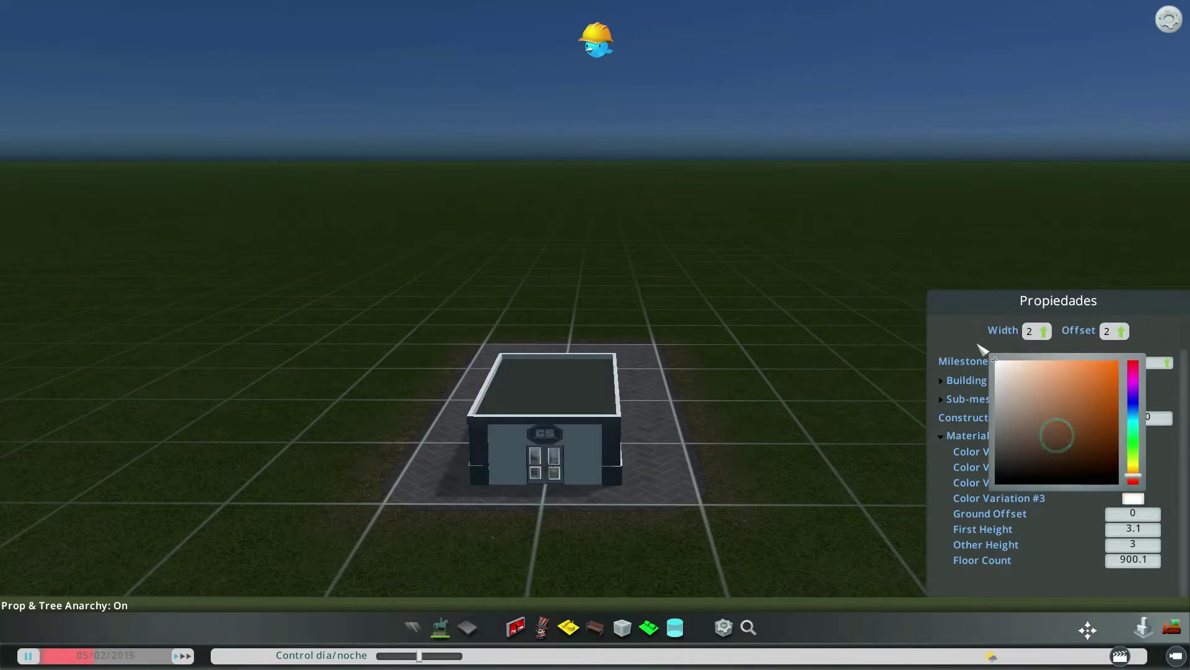
left_click(948, 335)
Step: Orbit the camera to inspect the storefront's front door and sides
left_click_drag(601, 465, 594, 330)
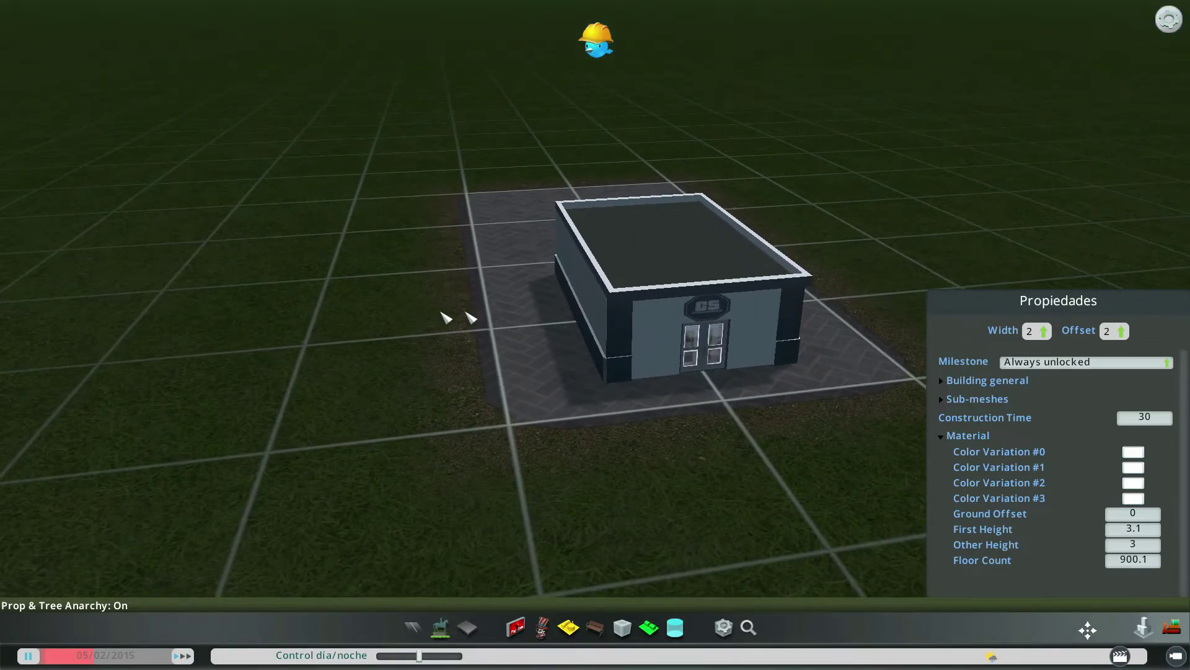
left_click_drag(470, 318, 508, 312)
left_click_drag(380, 348, 603, 333)
left_click_drag(668, 384, 595, 378)
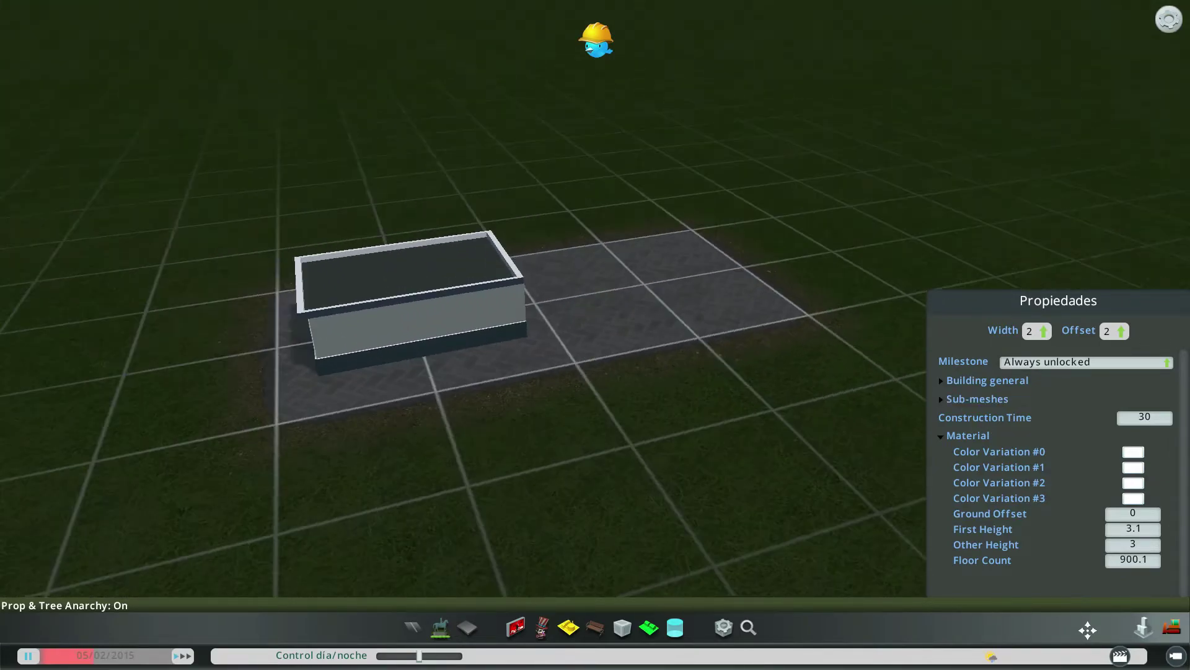
left_click_drag(457, 356, 651, 372)
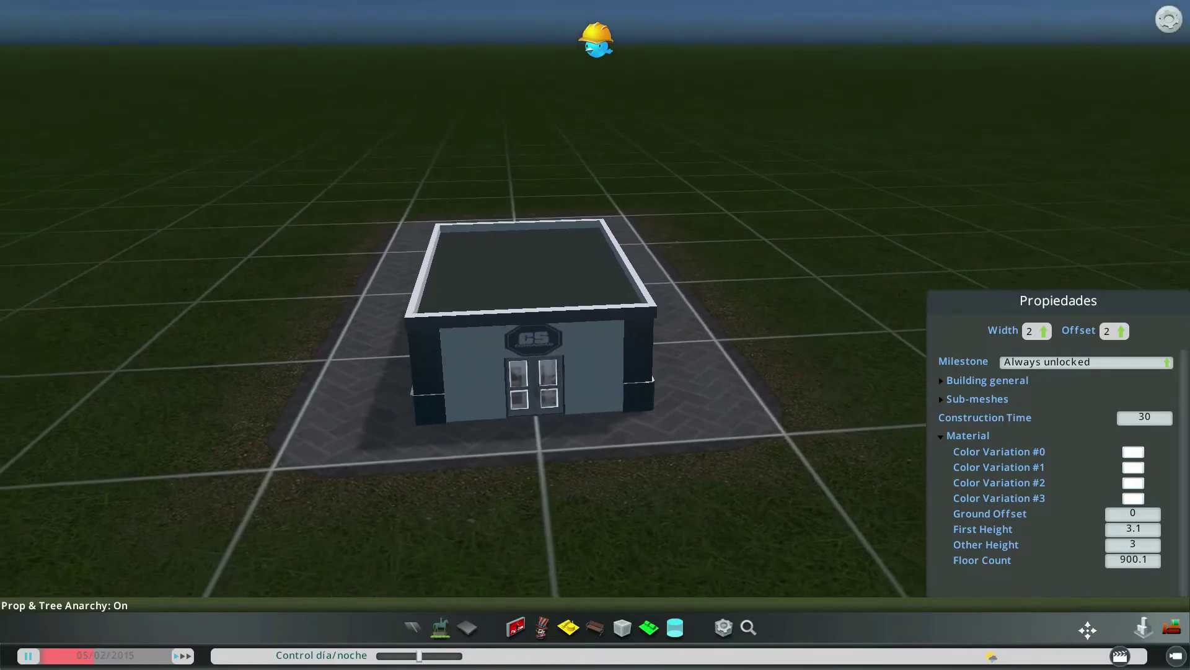
Step: Set Ultimate Eyecandy's time of day to 21:52 and rotate the view around the storefront
left_click(991, 656)
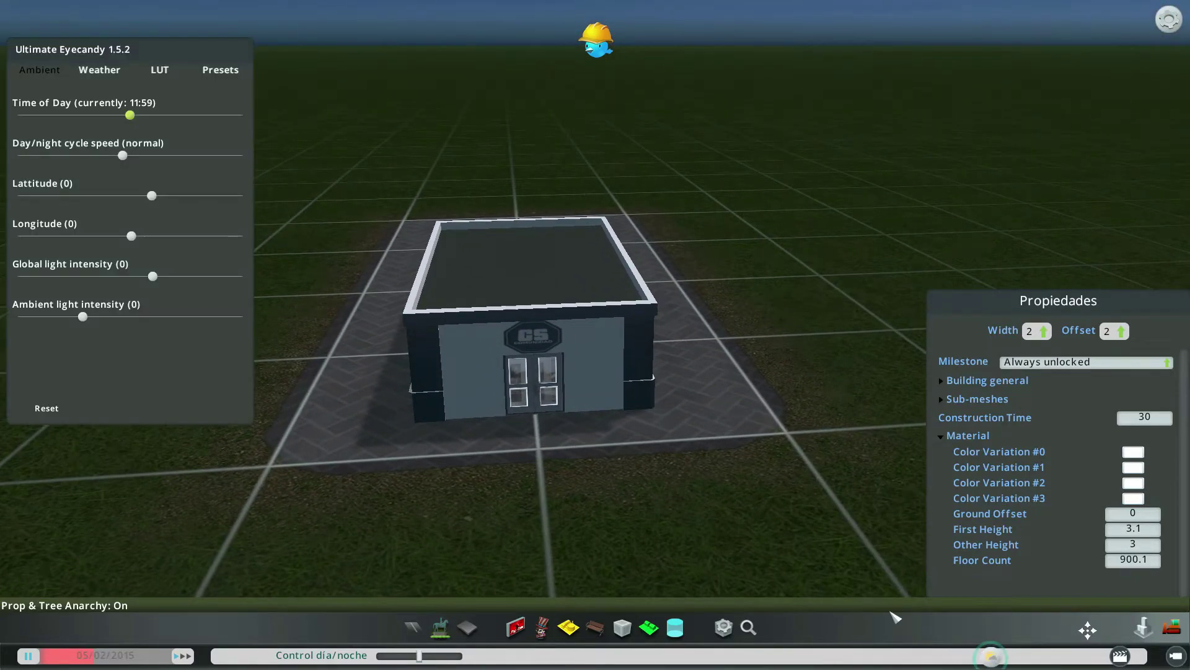
left_click_drag(132, 118, 228, 118)
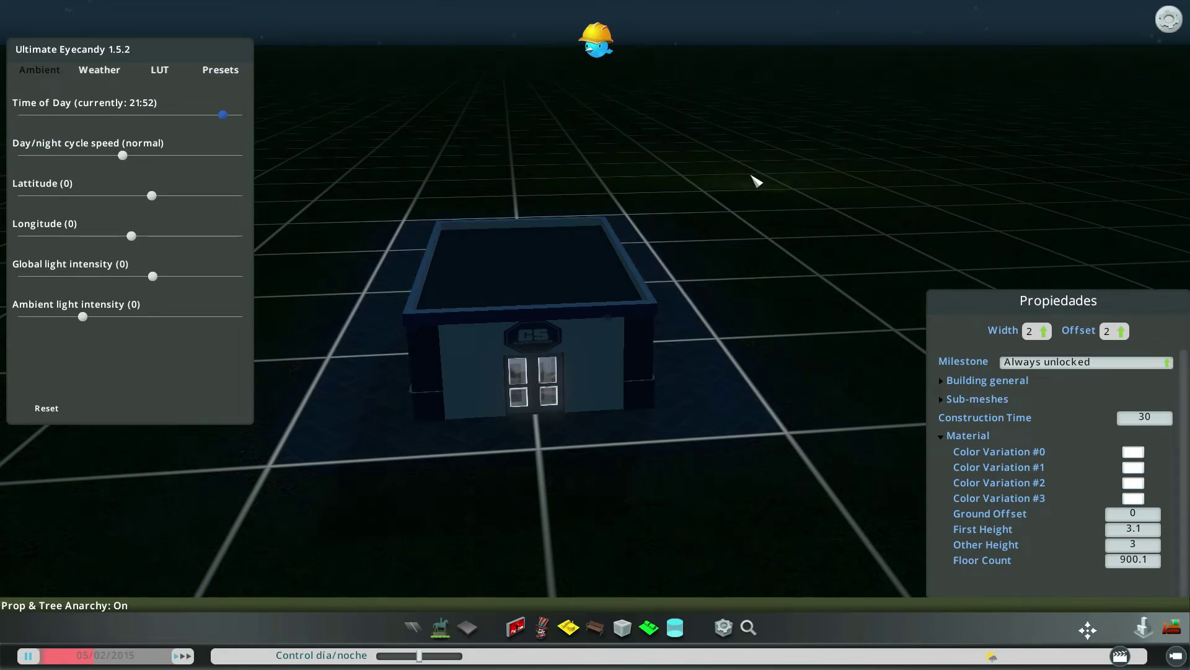
key("e")
key("e")
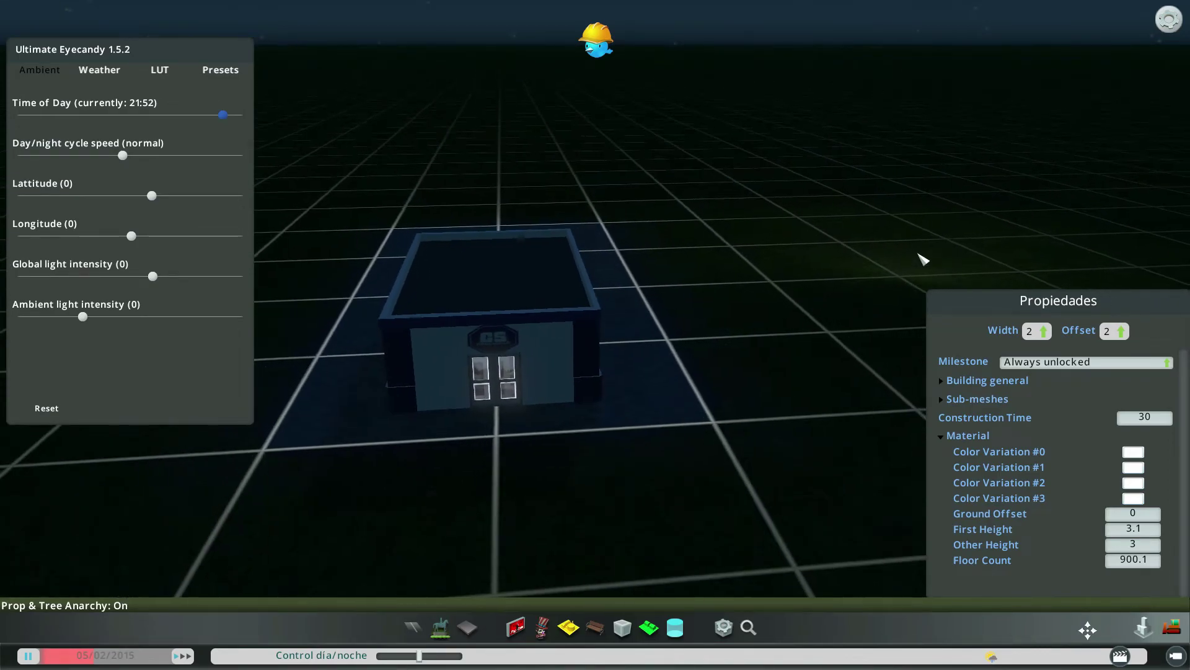
scroll("up", 3)
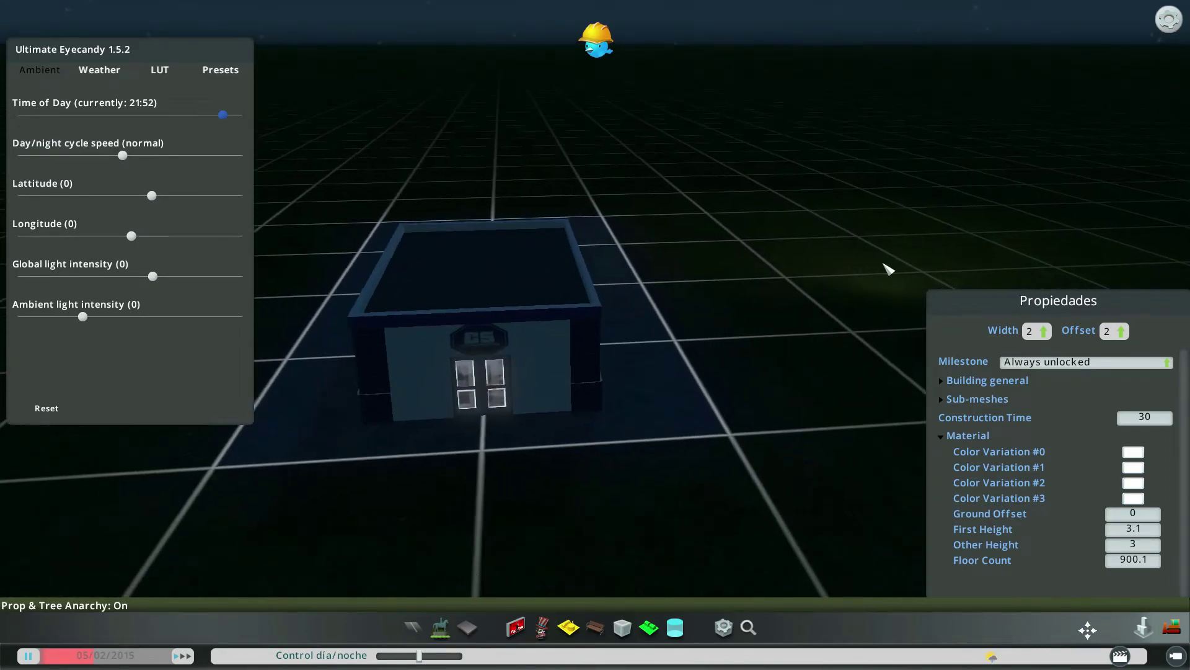
key("e")
key("e")
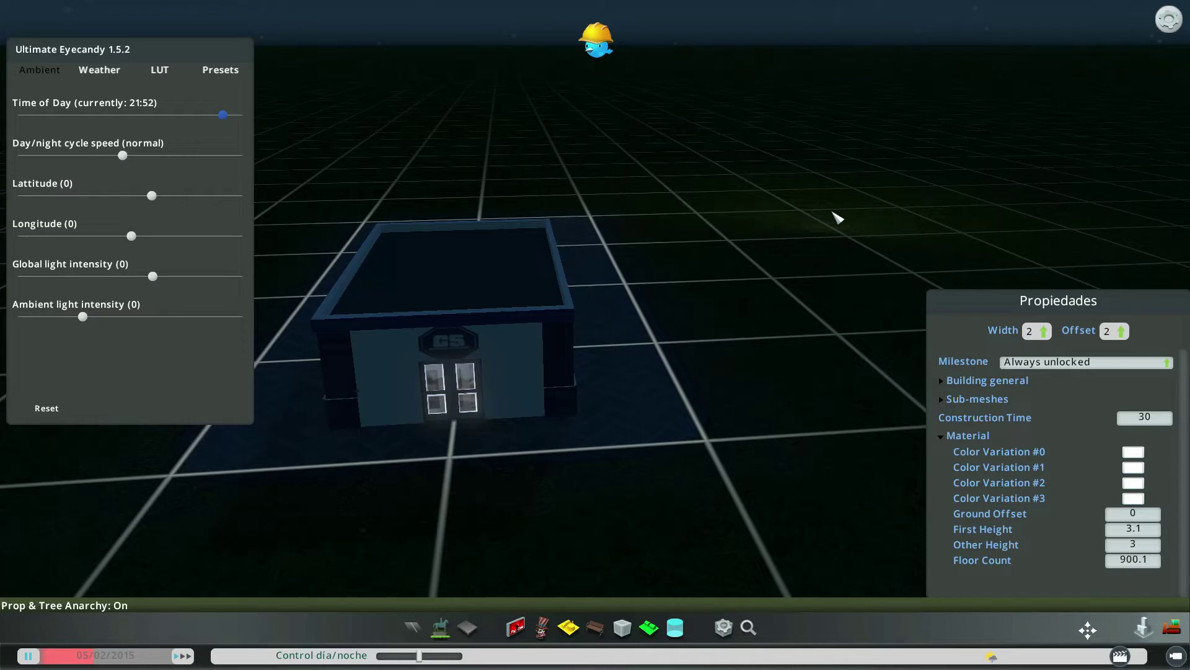
key("q")
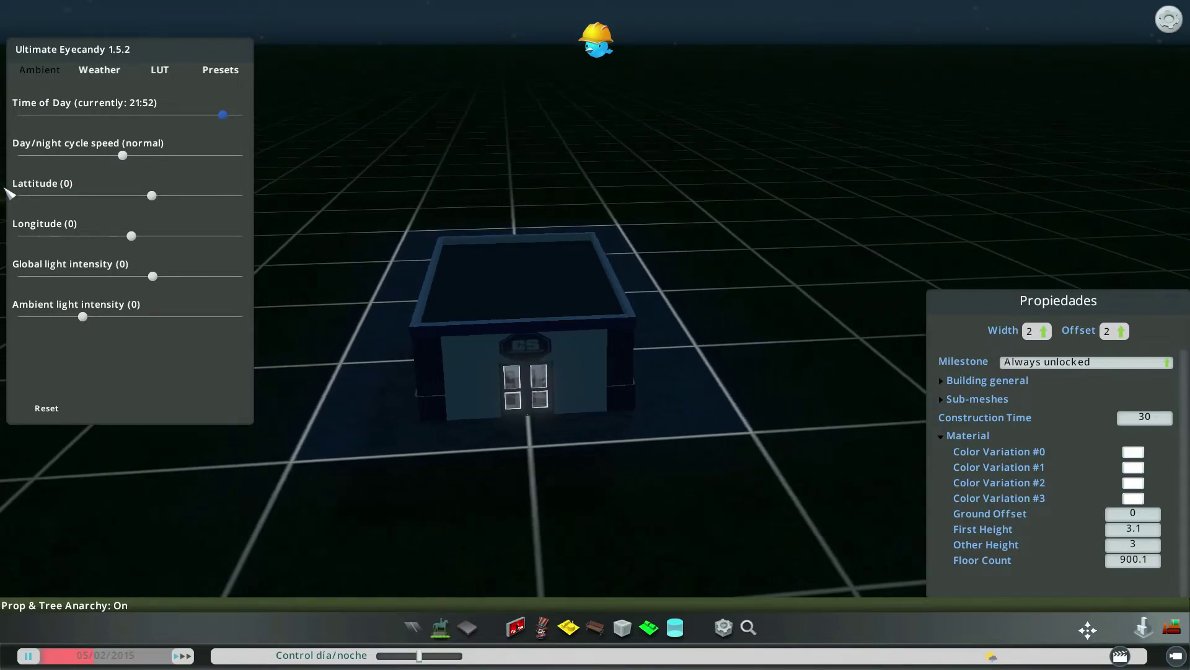
key("q")
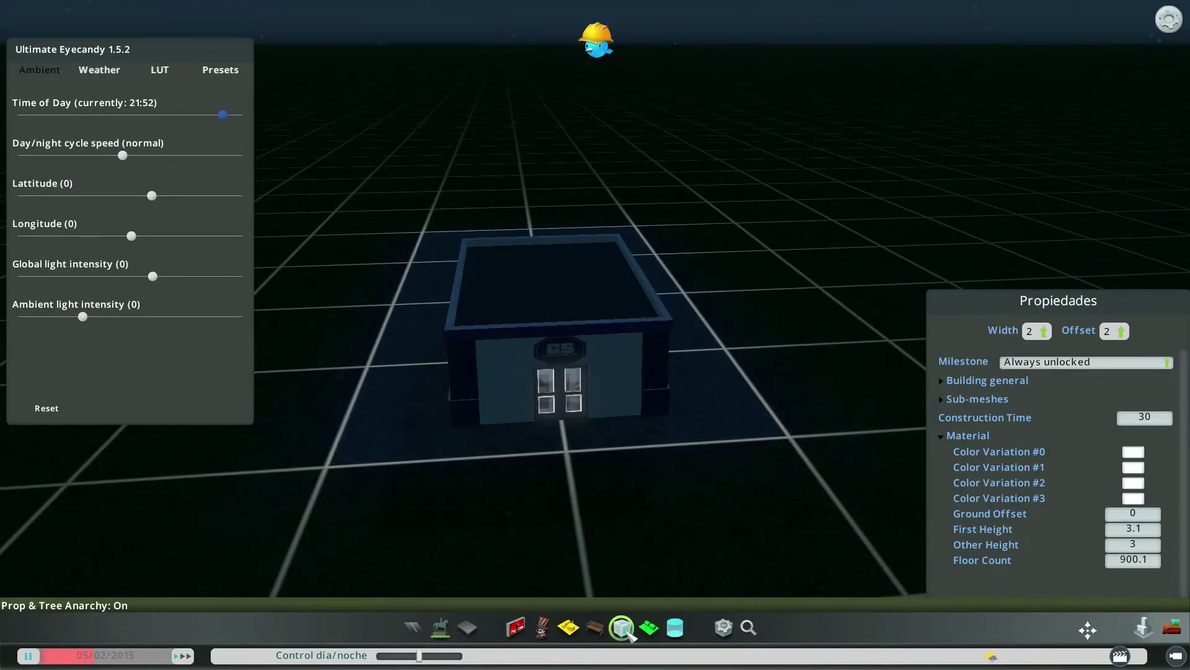
Step: Place two 'Foco blanco de pared' white wall spotlights on the front wall, one each side of the door
left_click(626, 630)
left_click(556, 541)
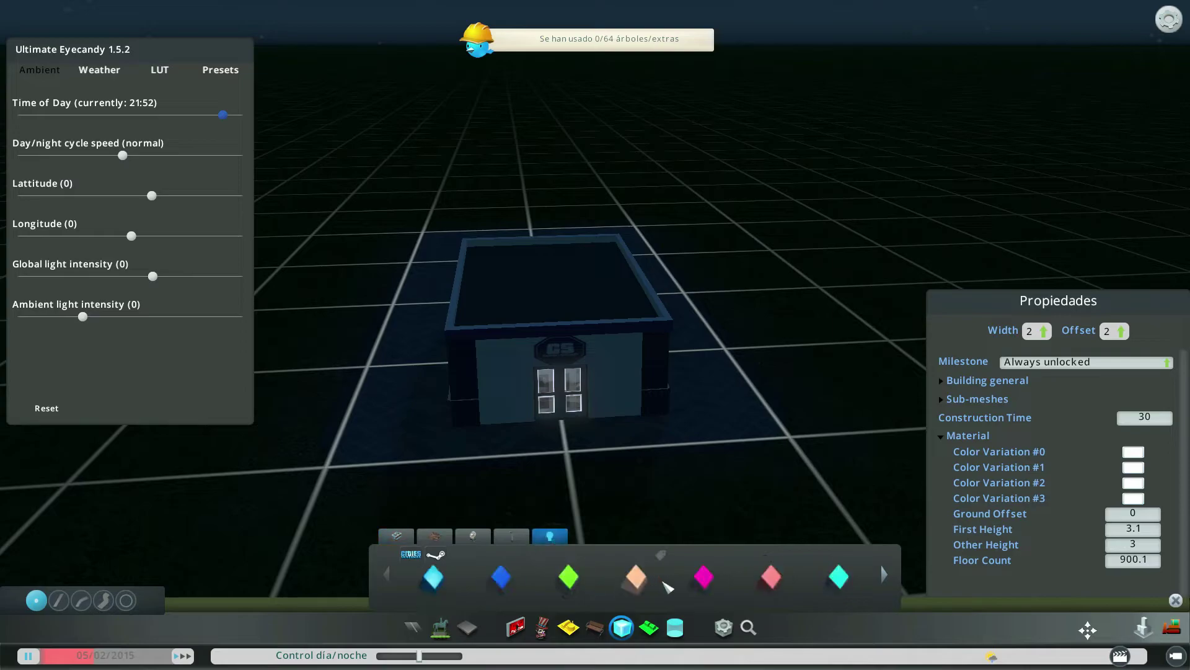
scroll("down", 3)
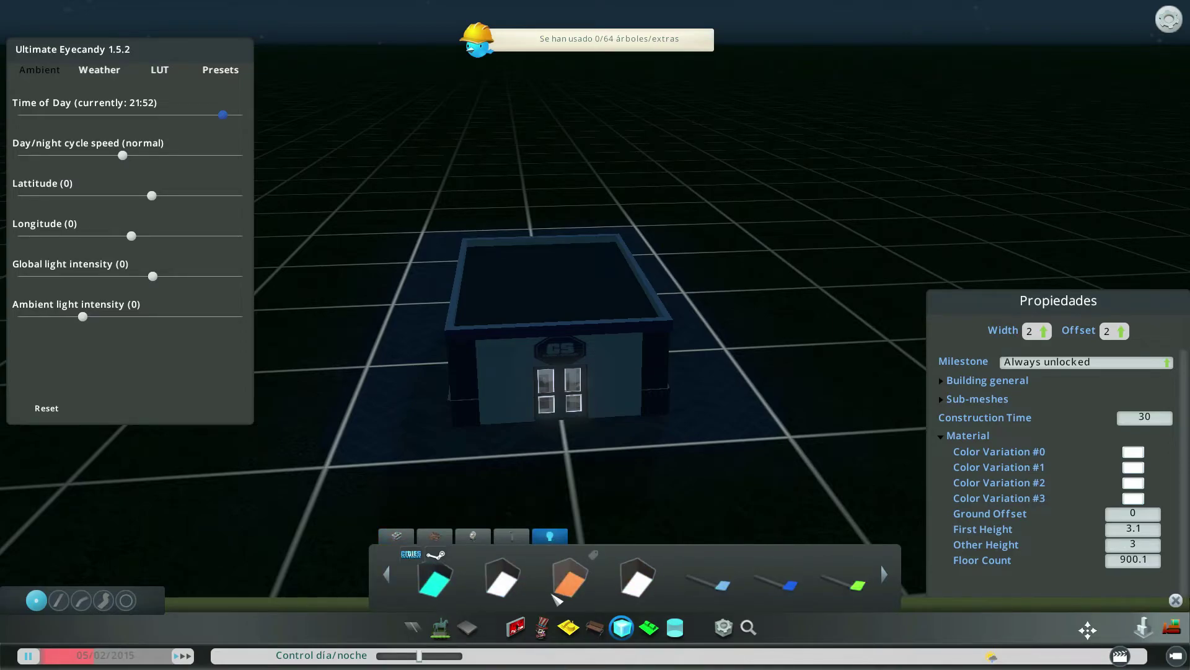
left_click(524, 592)
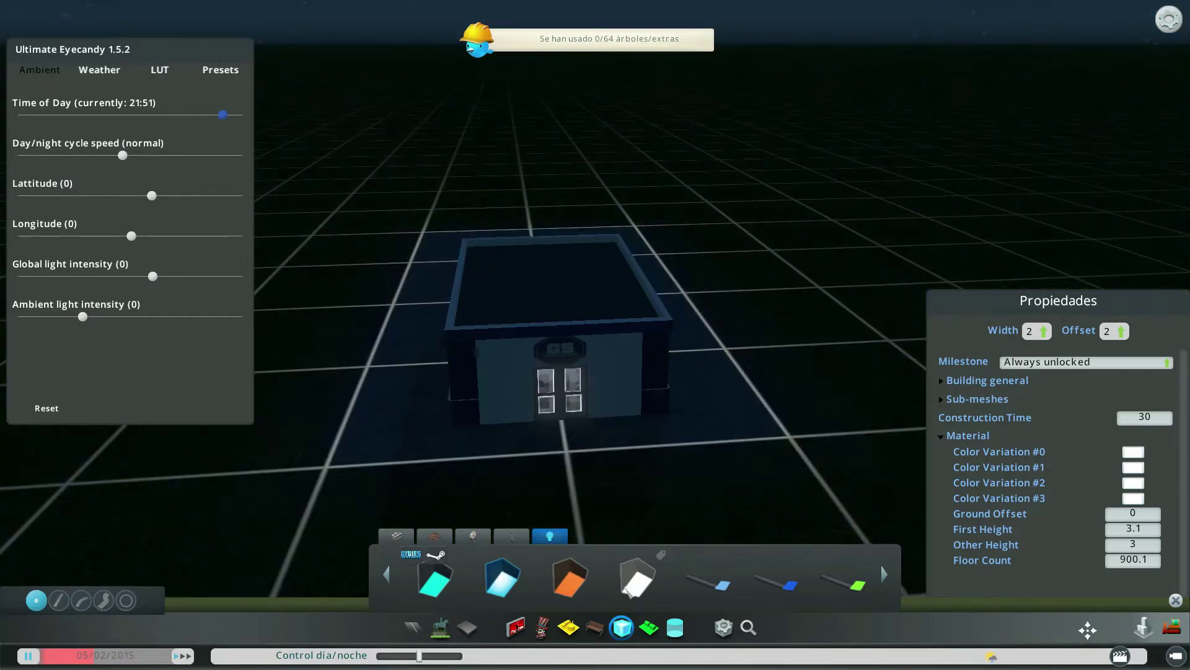
left_click(627, 584)
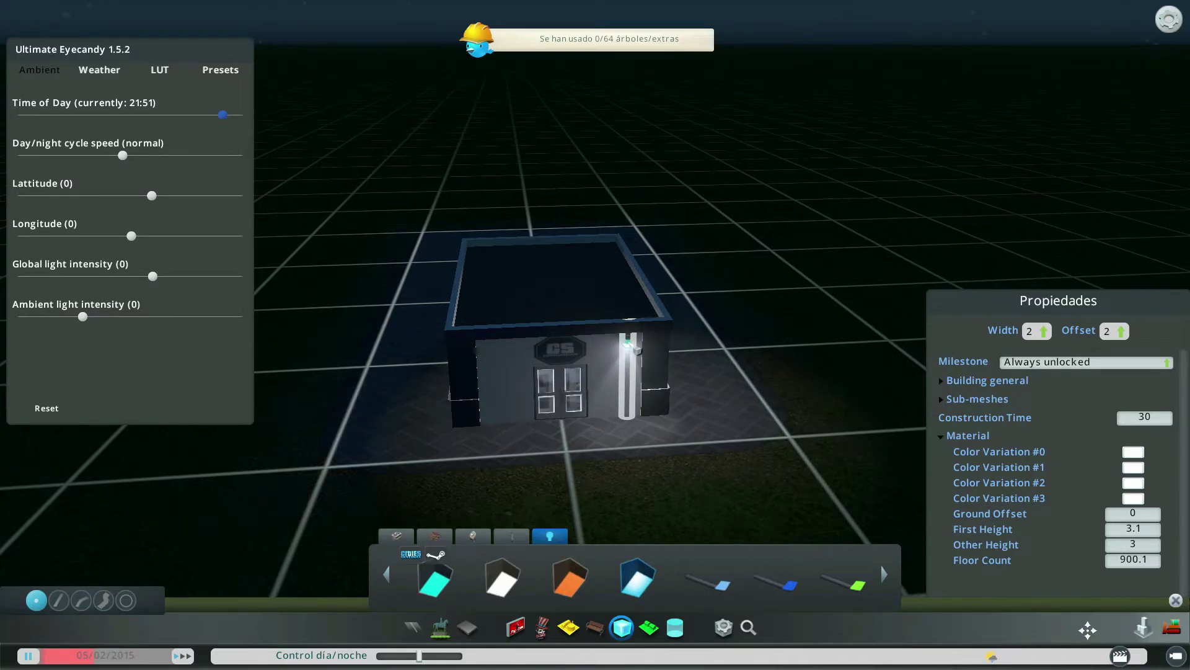
left_click(629, 344)
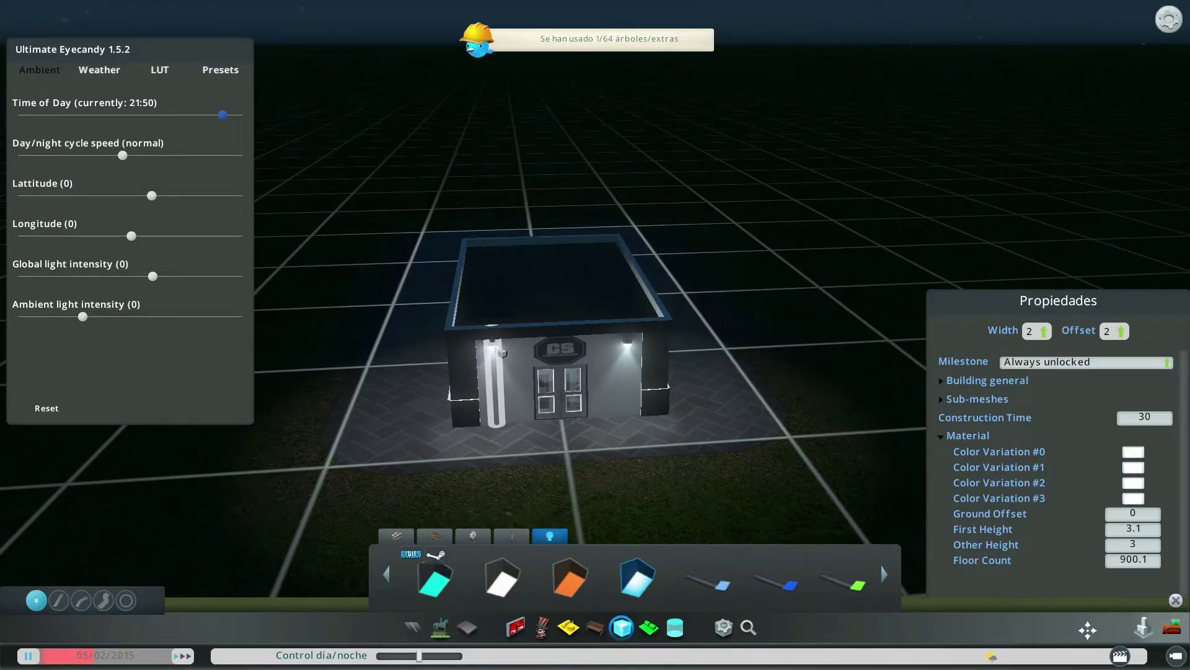
left_click(501, 355)
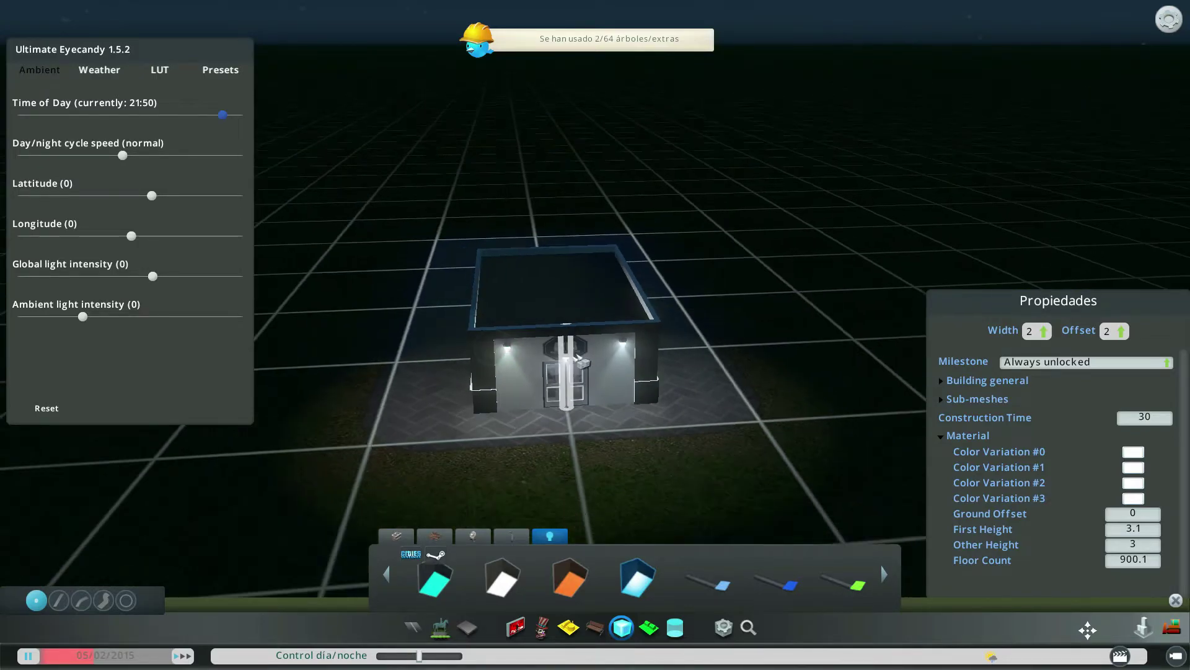
left_click_drag(501, 355, 598, 339)
scroll("down", 3)
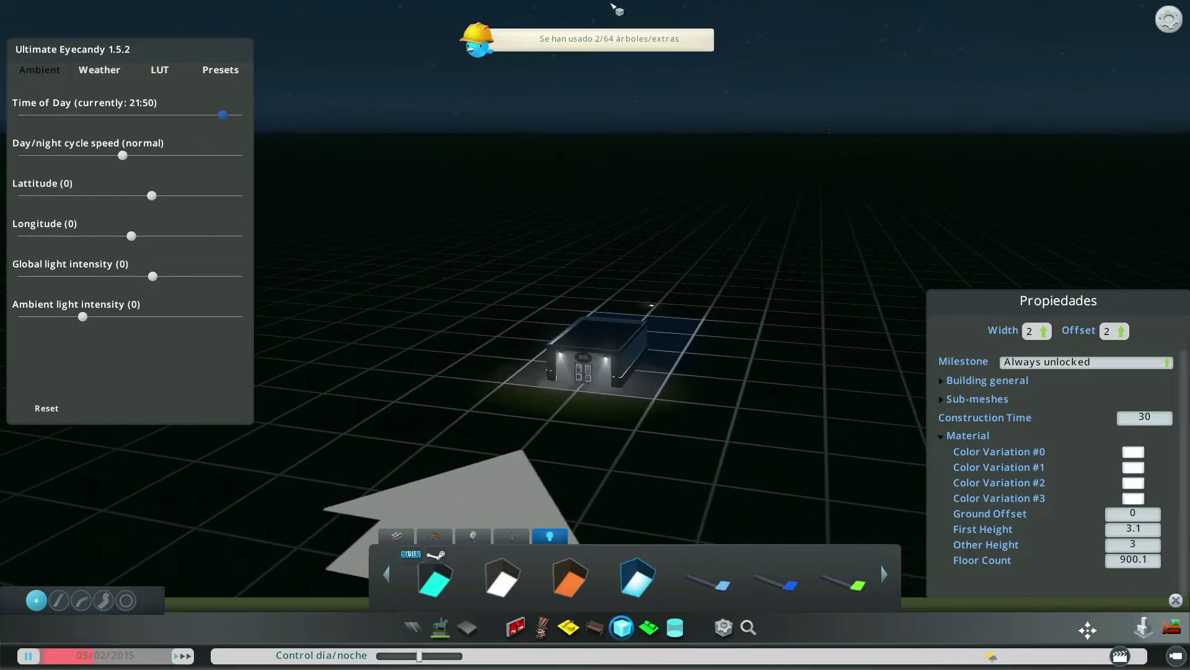
scroll("up", 3)
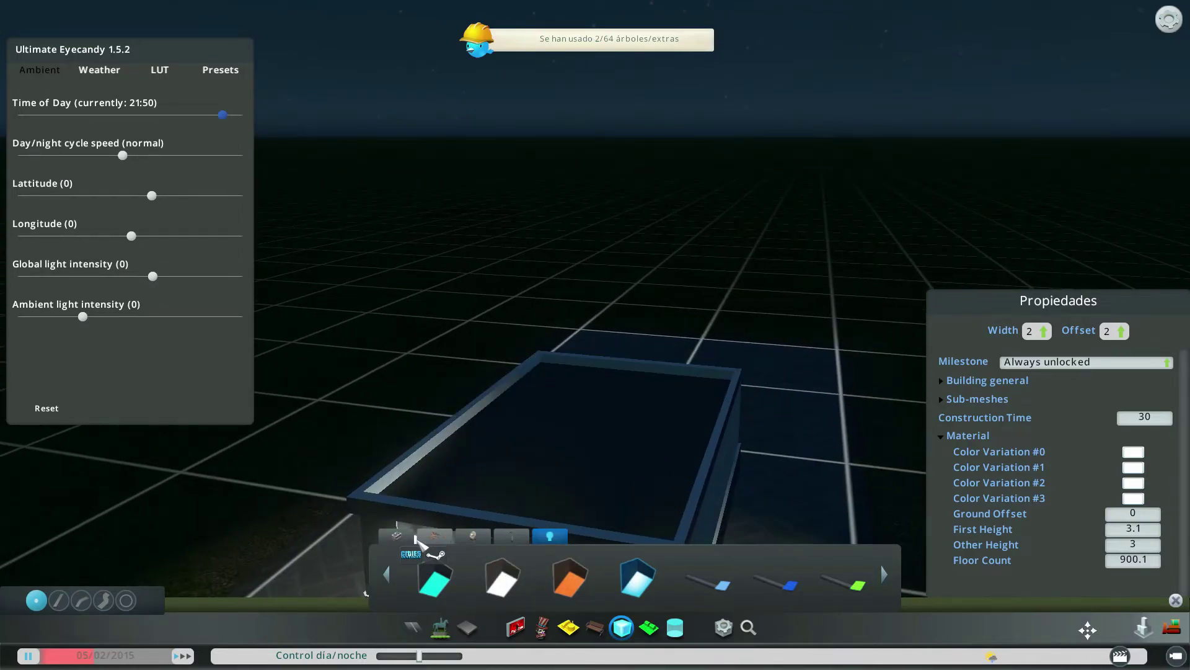
left_click(397, 537)
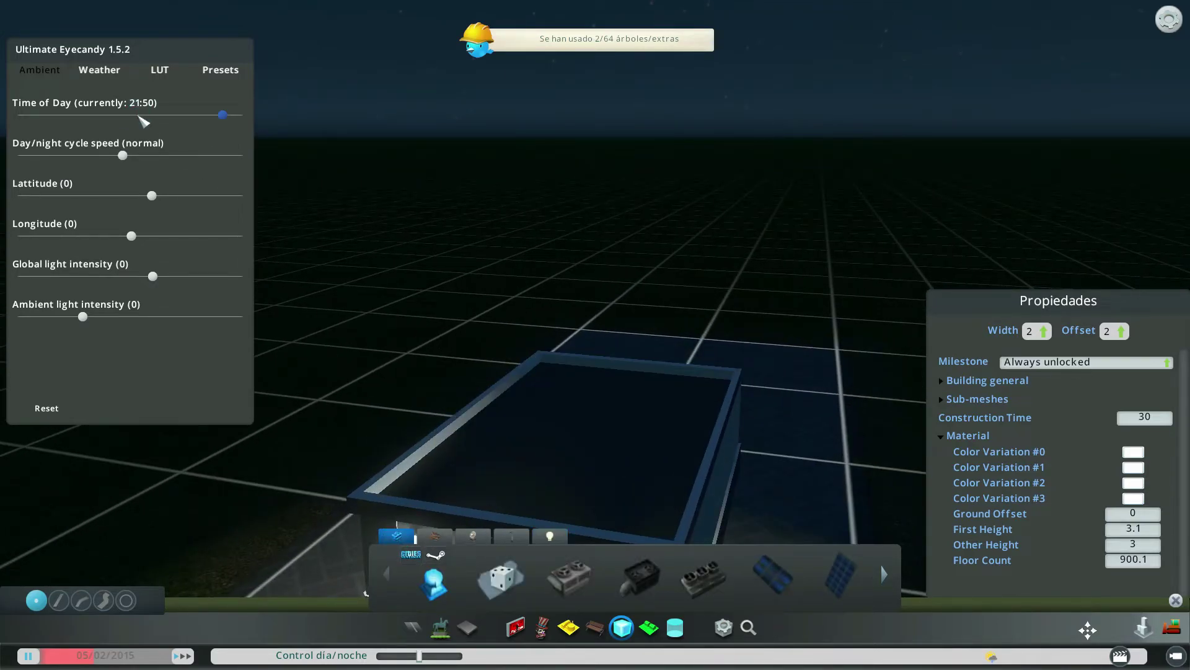
Step: Set the time of day back to 15:10 and place two air-conditioning units on the roof
left_click_drag(189, 115, 160, 114)
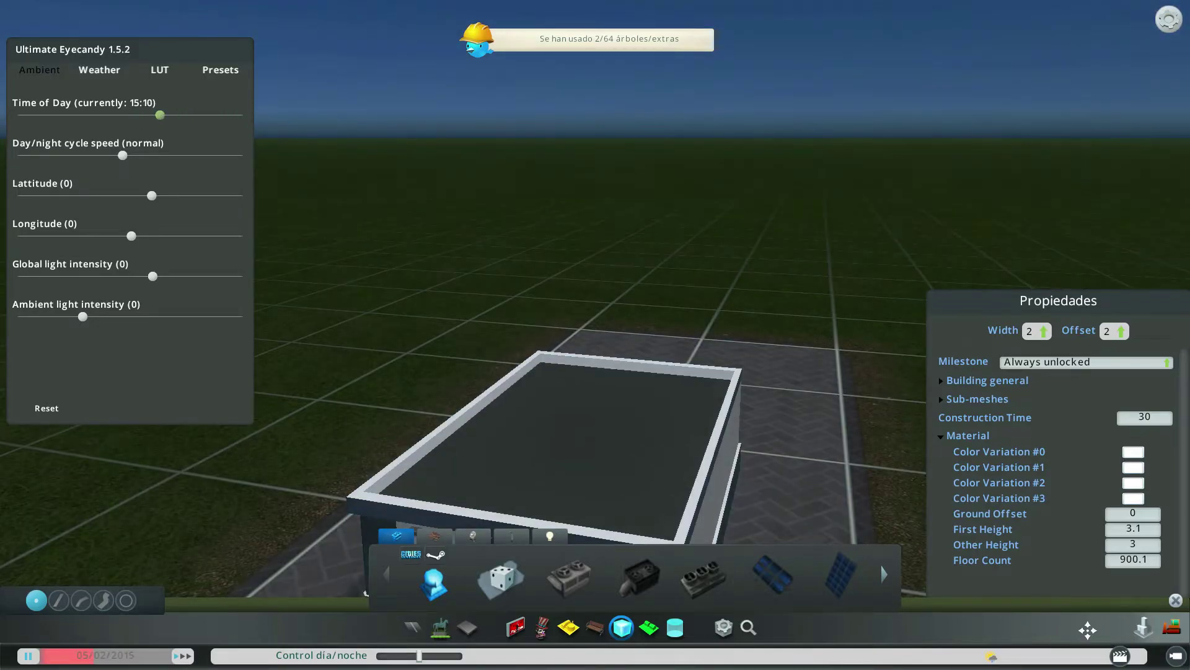
left_click(569, 575)
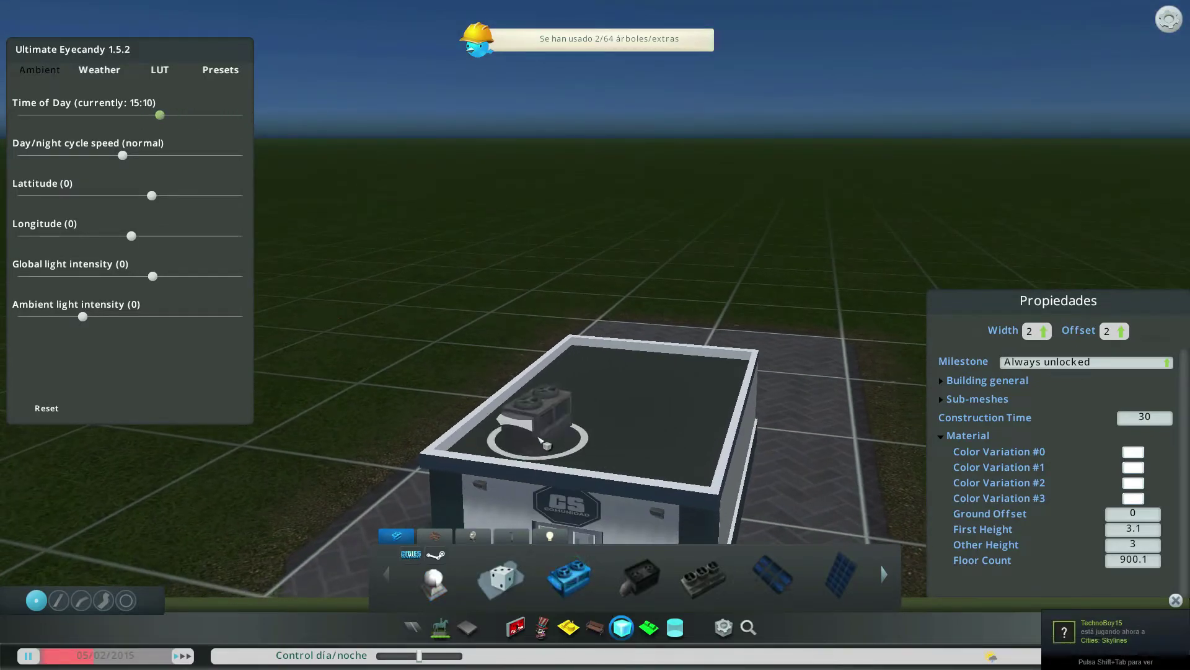
left_click(548, 442)
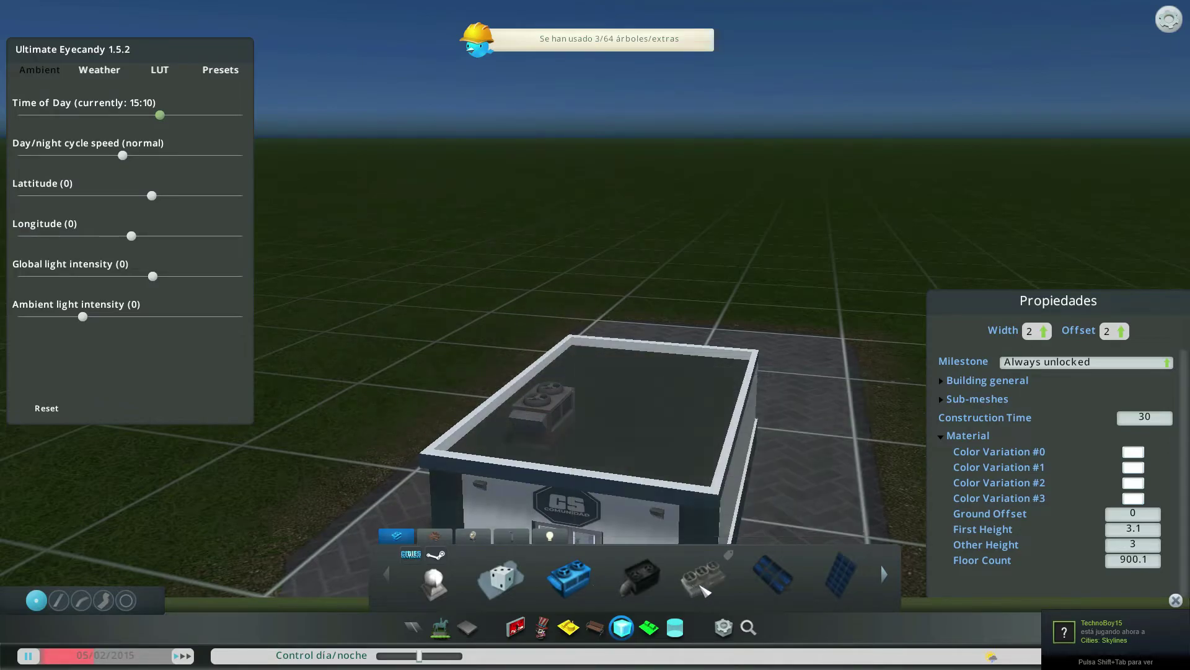
left_click(700, 580)
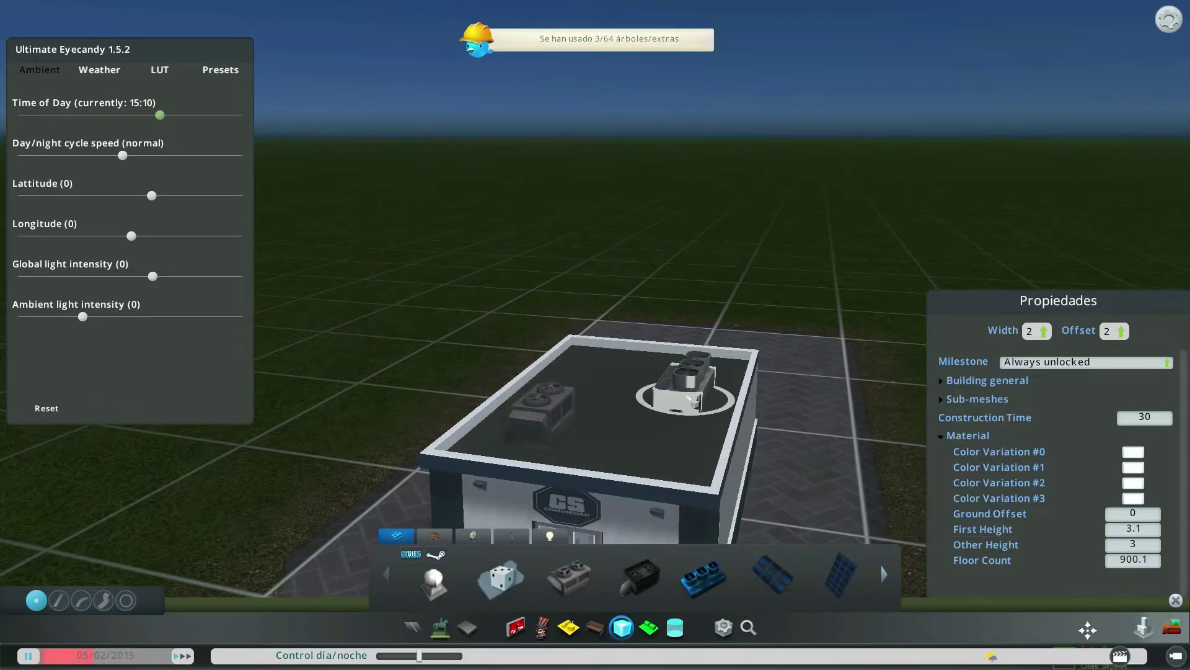
left_click(690, 383)
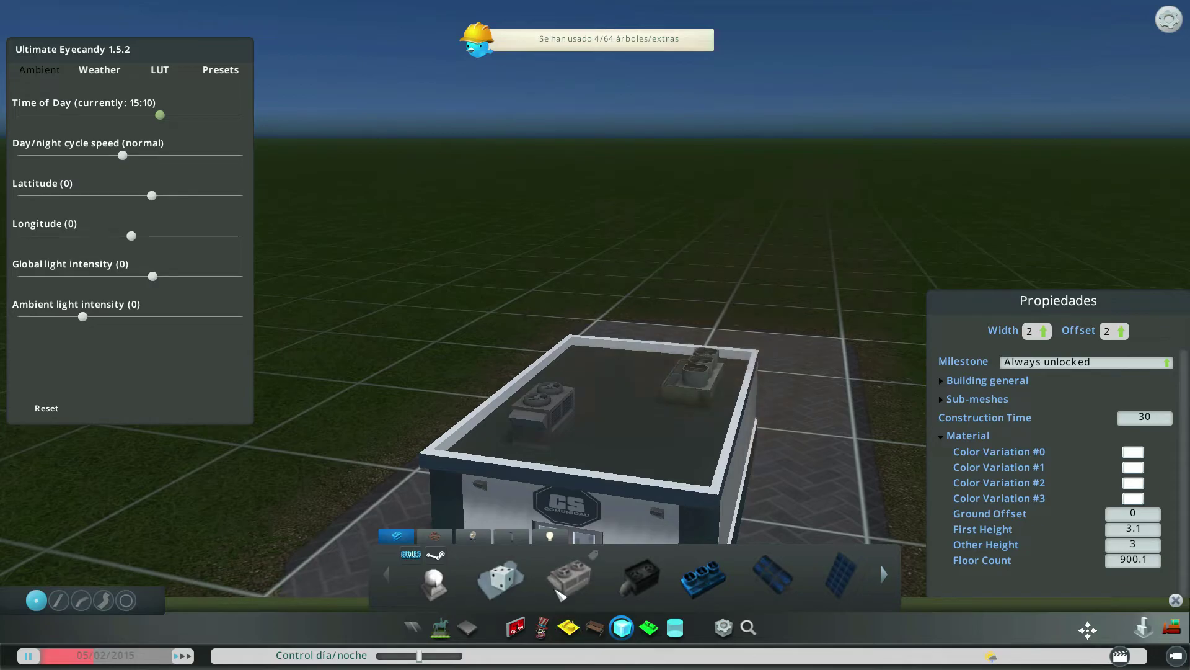
Step: Add a small vent on the roof and pick the heat pump unit
scroll("down", 3)
scroll("down", 3)
scroll("down", 3)
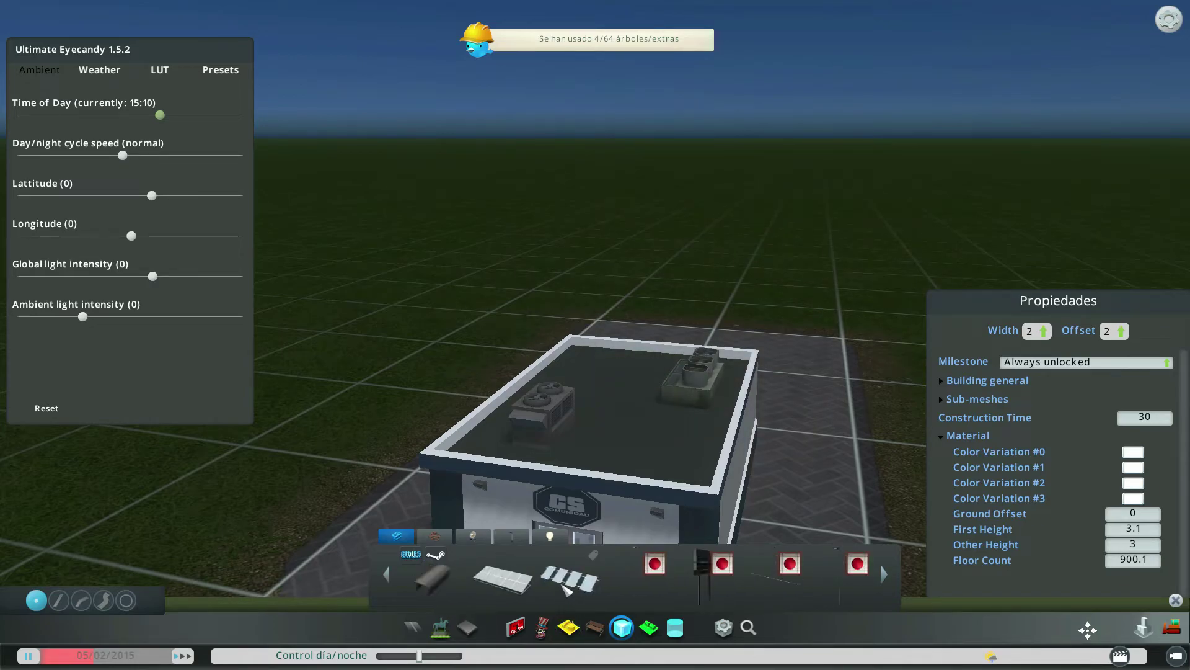
scroll("down", 3)
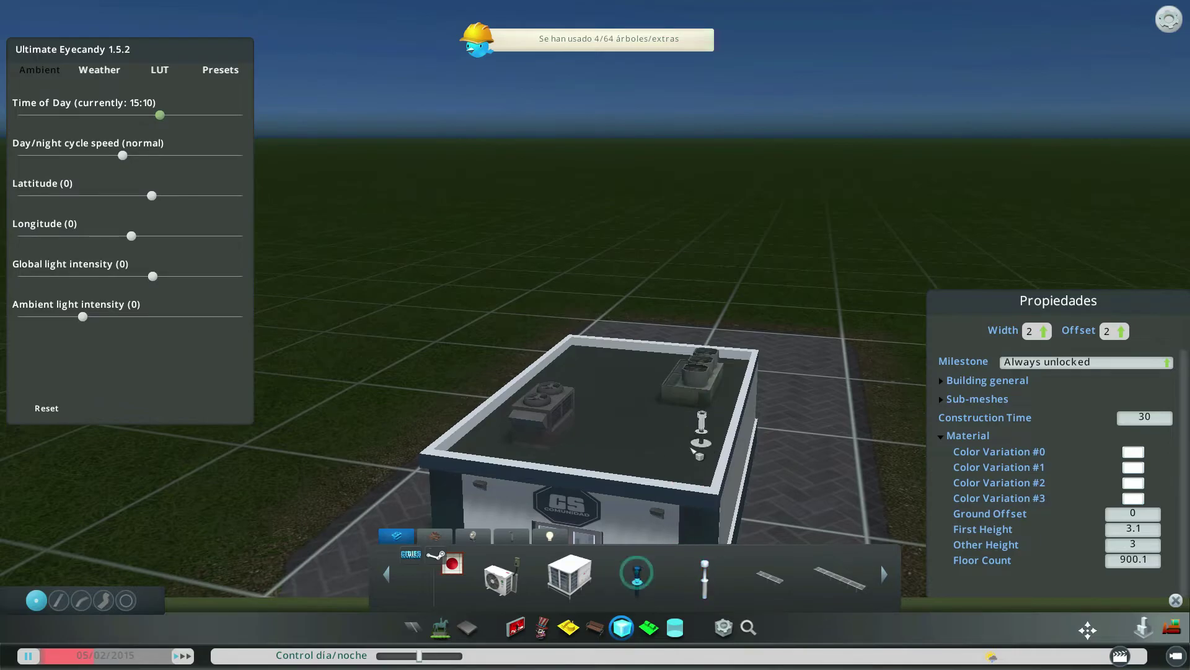
left_click(688, 465)
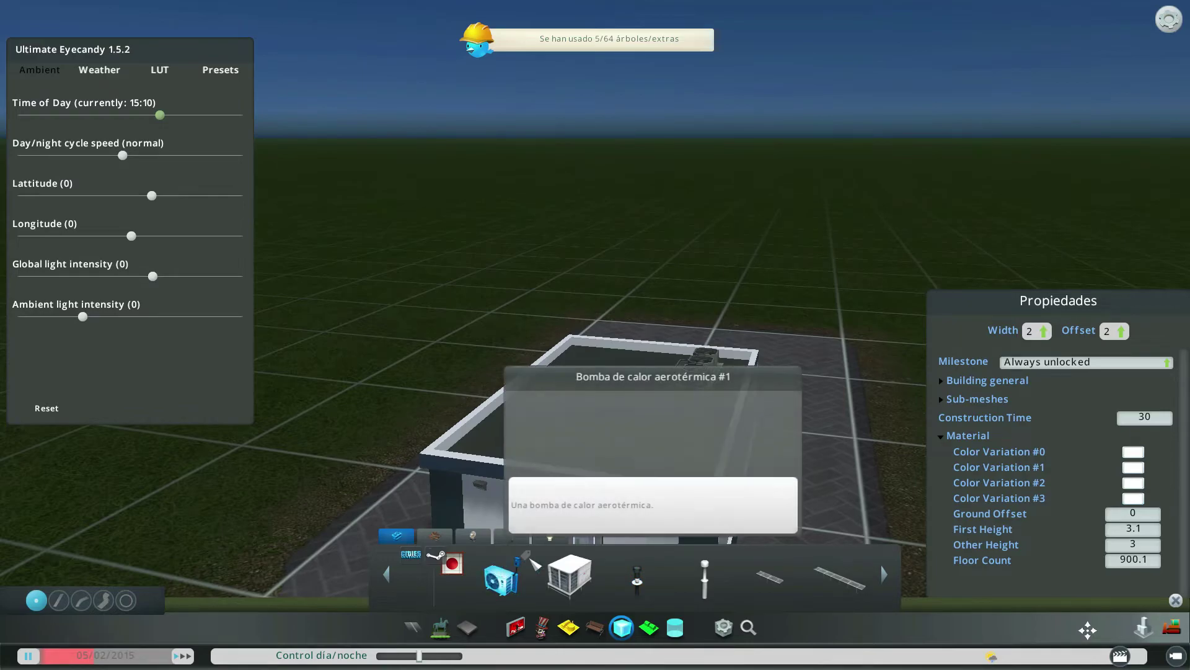
left_click(515, 576)
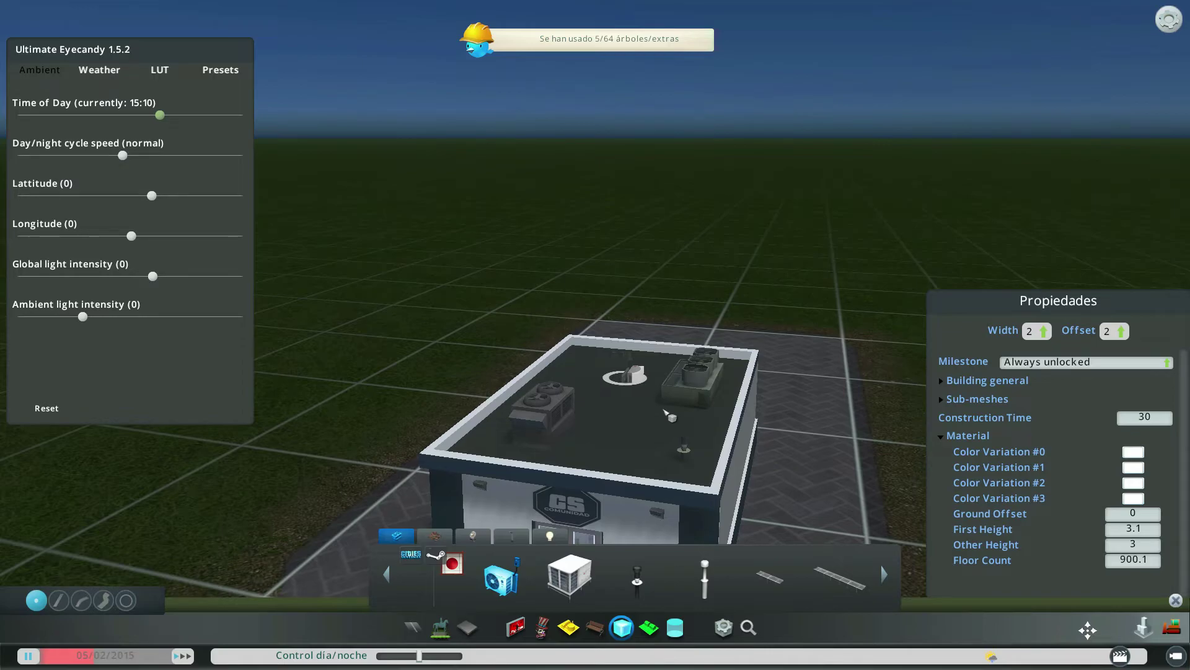
scroll("down", 3)
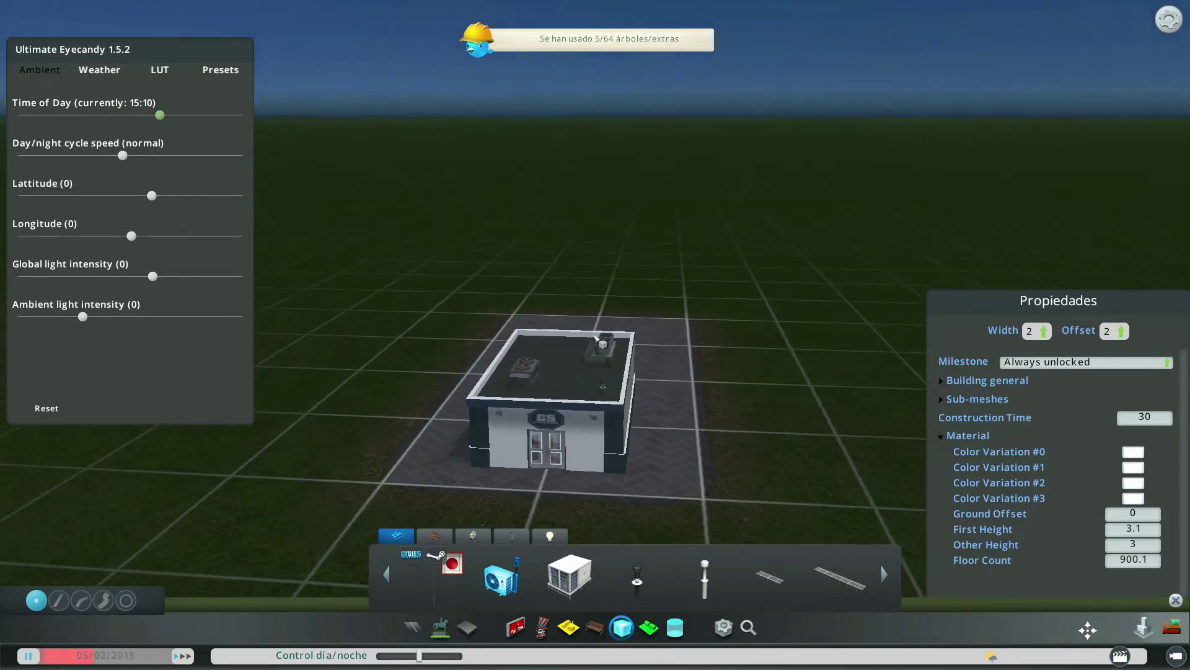
Step: Close the props catalogue and toggle the lot width to 1, then back to 2
left_click(624, 628)
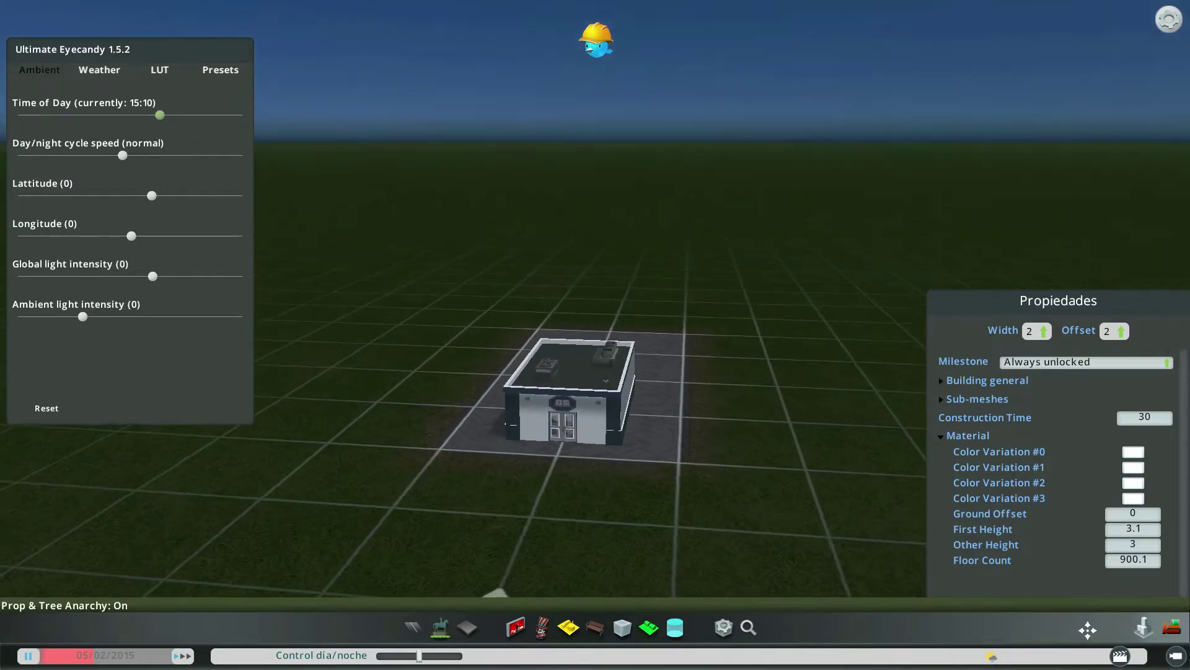
left_click_drag(637, 425, 627, 446)
scroll("down", 3)
scroll("down", 3)
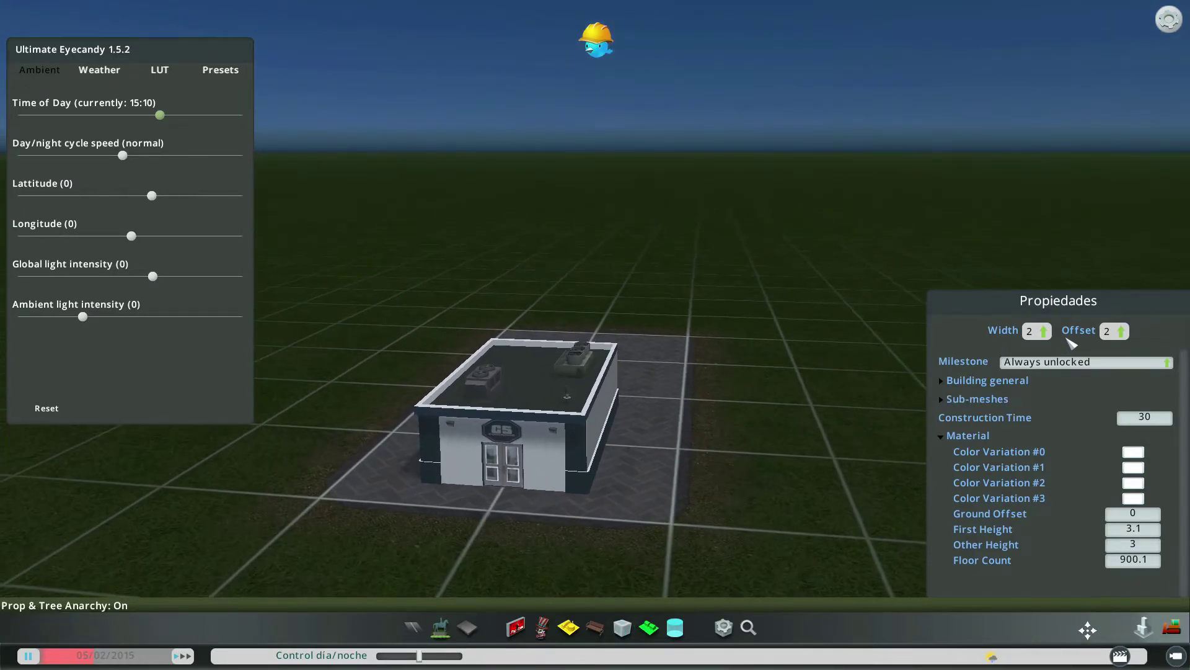
left_click(1036, 312)
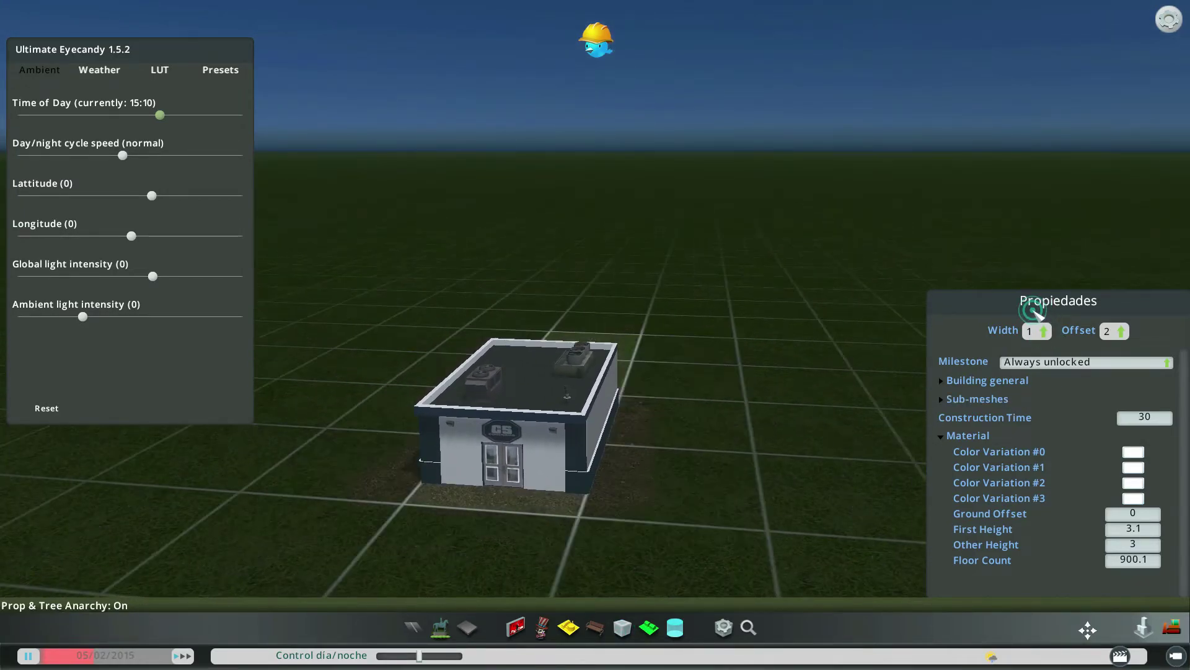
left_click(1031, 295)
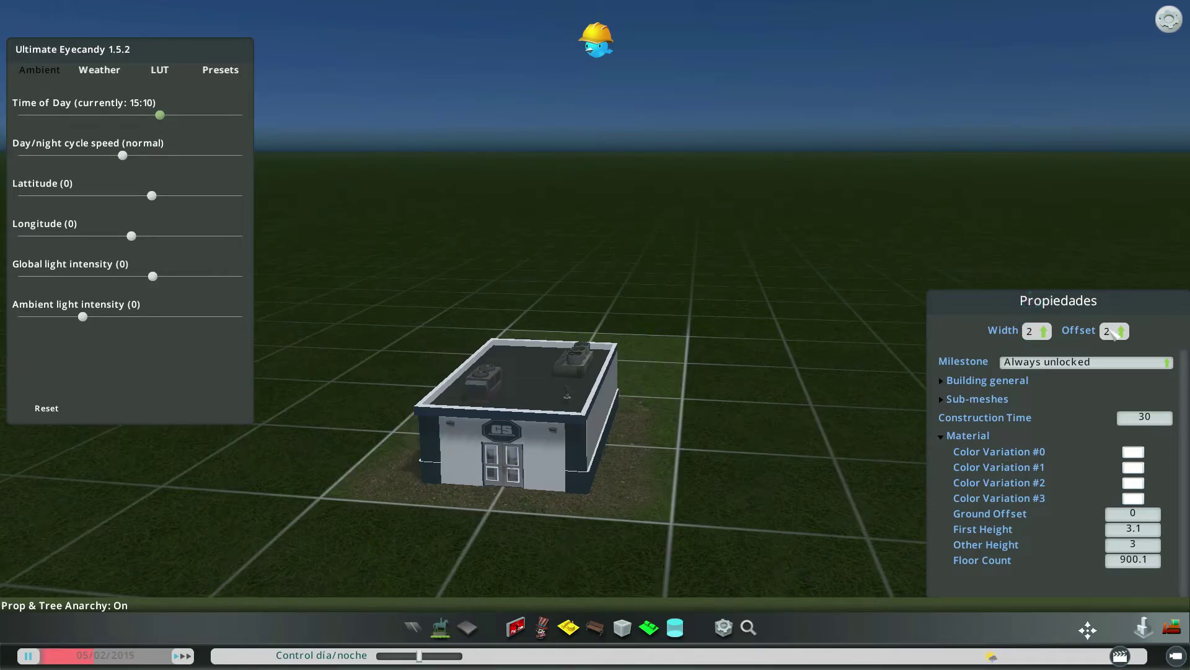
Step: Try several lot offset values, settling on an offset of 4
left_click(1109, 311)
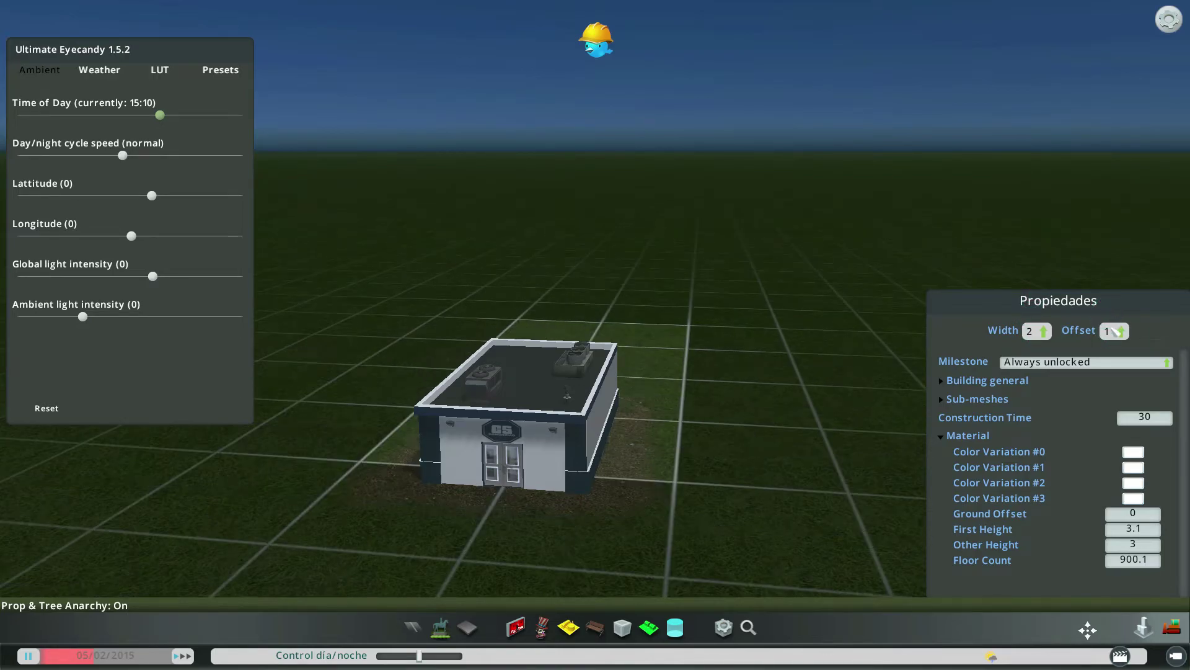
left_click(1114, 298)
scroll("down", 3)
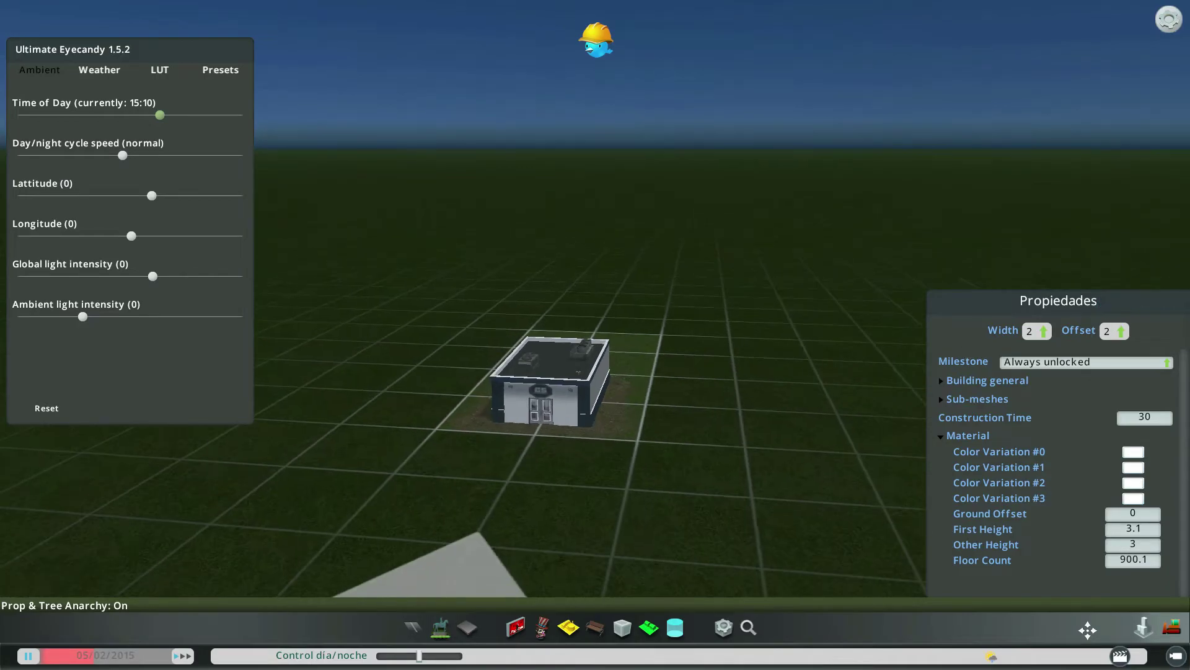
left_click_drag(629, 322, 874, 309)
scroll("up", 3)
scroll("up", 3)
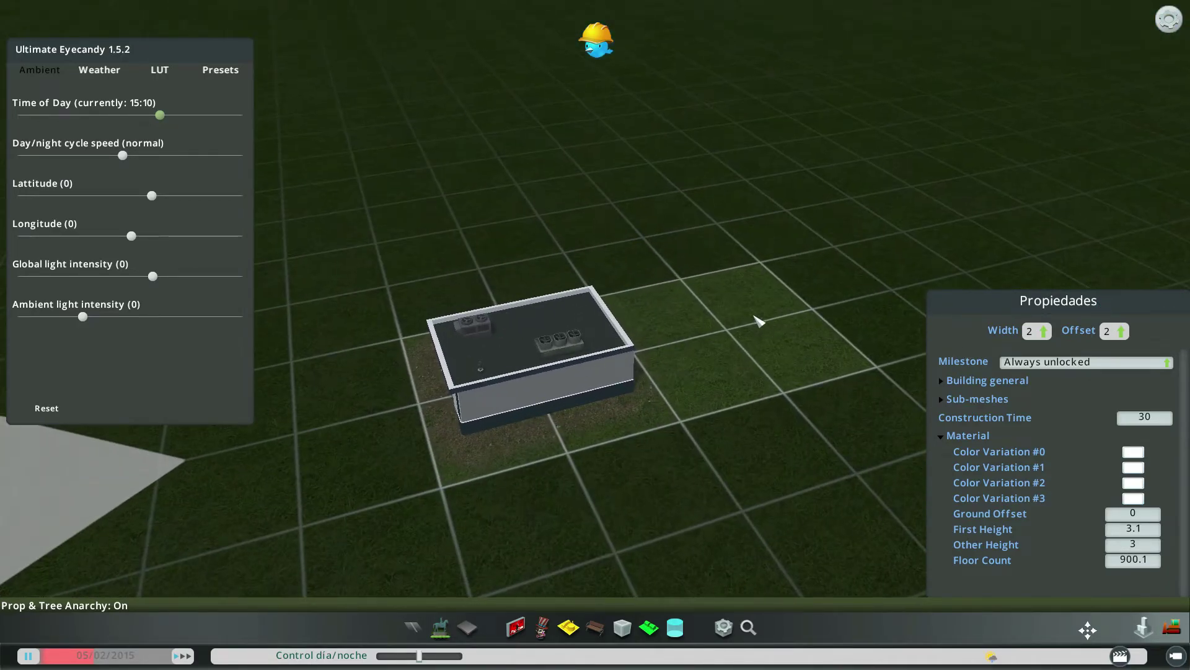
left_click(1111, 330)
left_click(1108, 313)
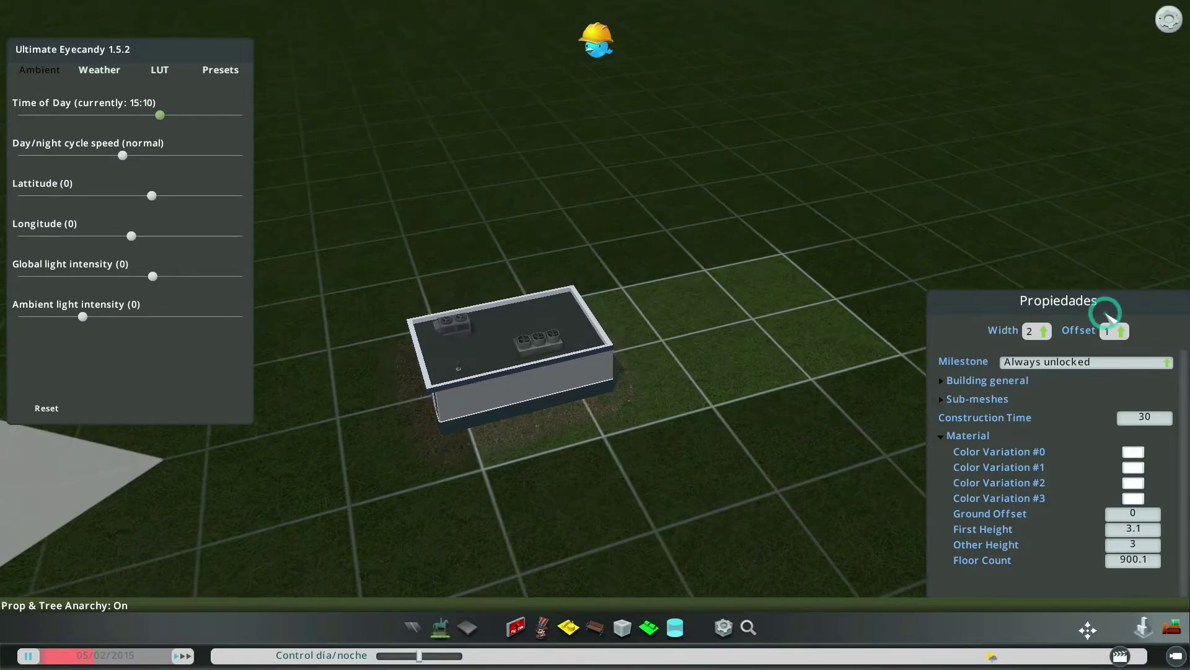
left_click(1103, 281)
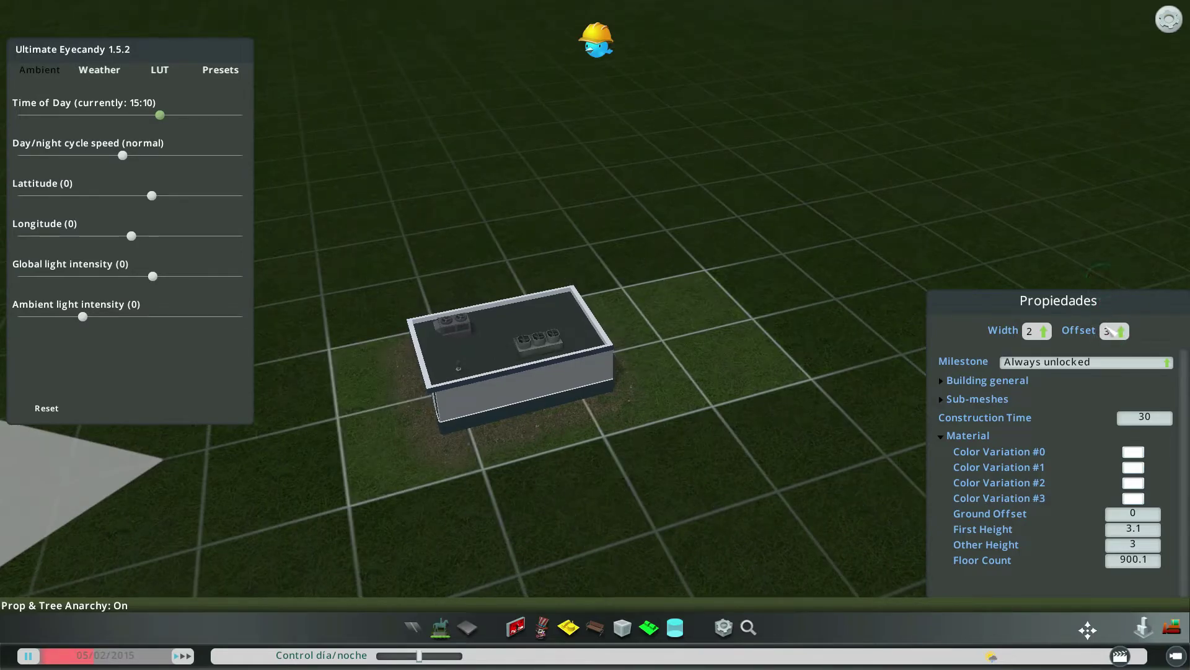
left_click(1108, 267)
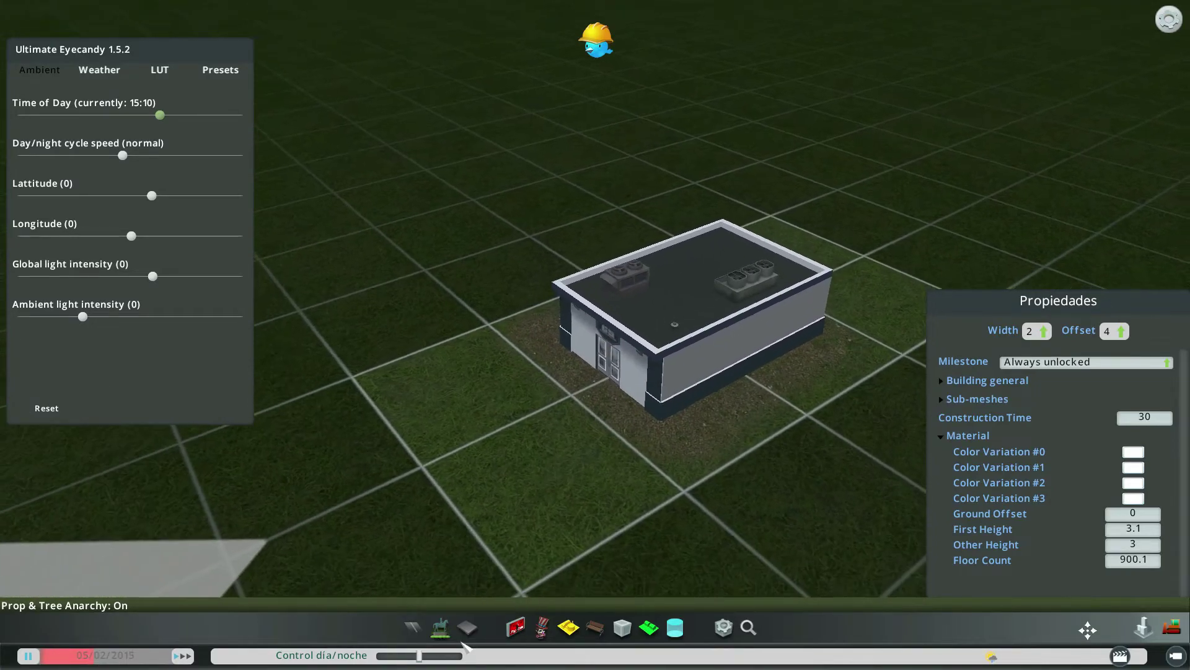
Step: Cover the lot with gray herringbone paving and bring up the props catalogue
left_click(467, 627)
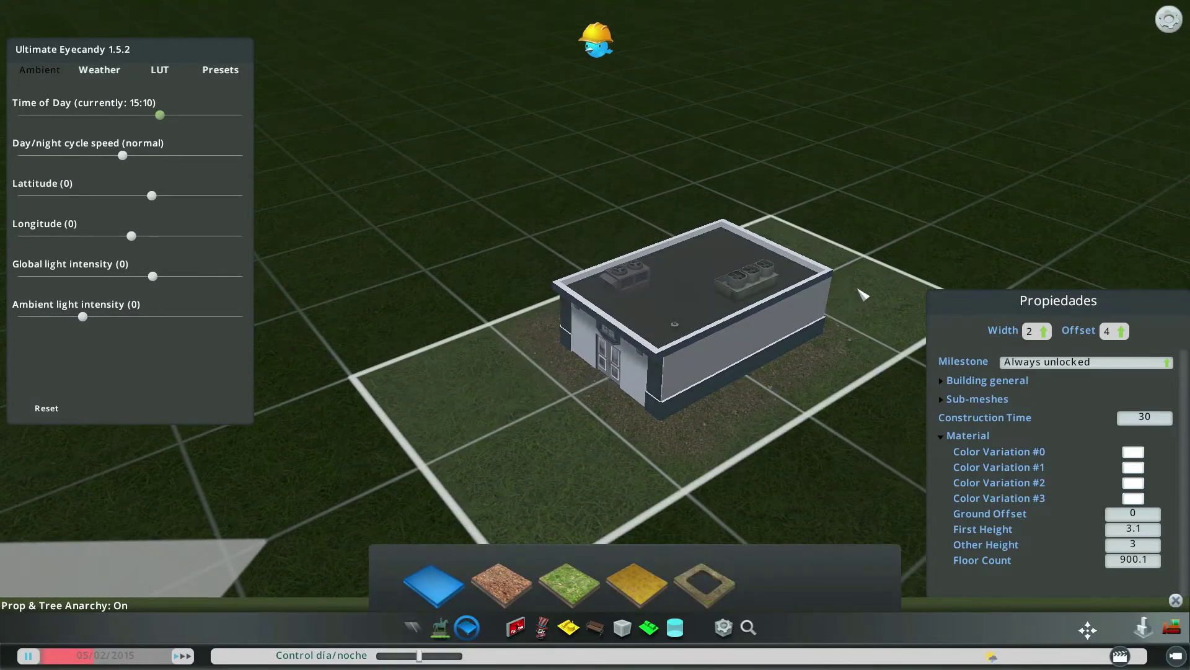
left_click(514, 394)
scroll("up", 3)
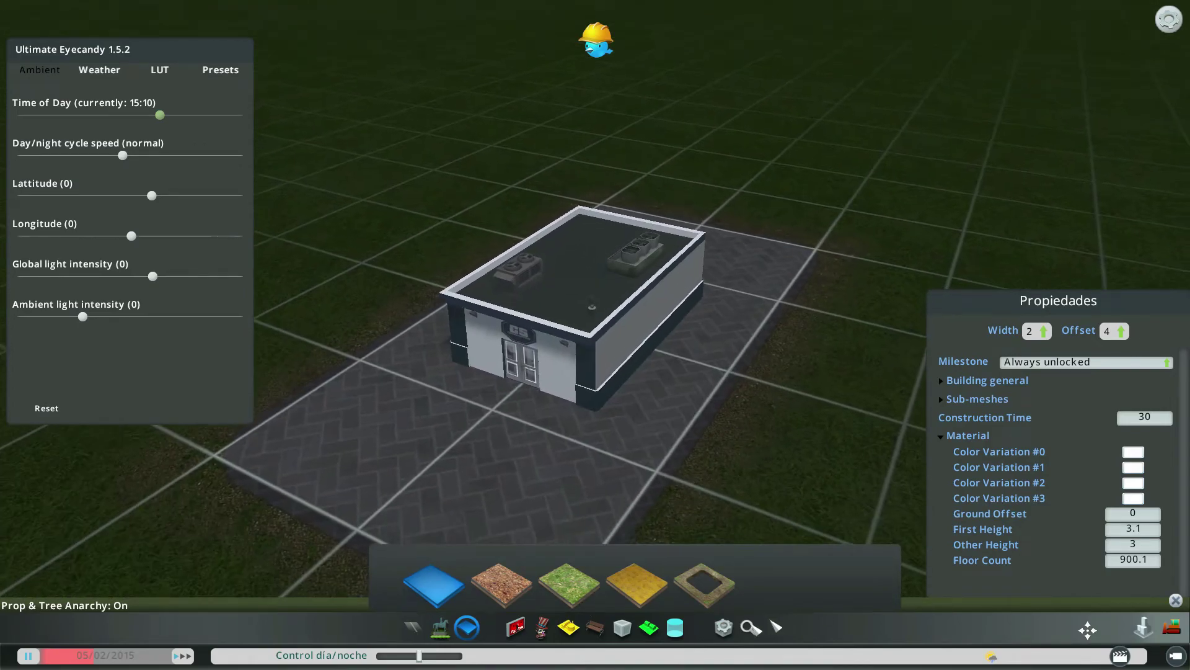
left_click(747, 626)
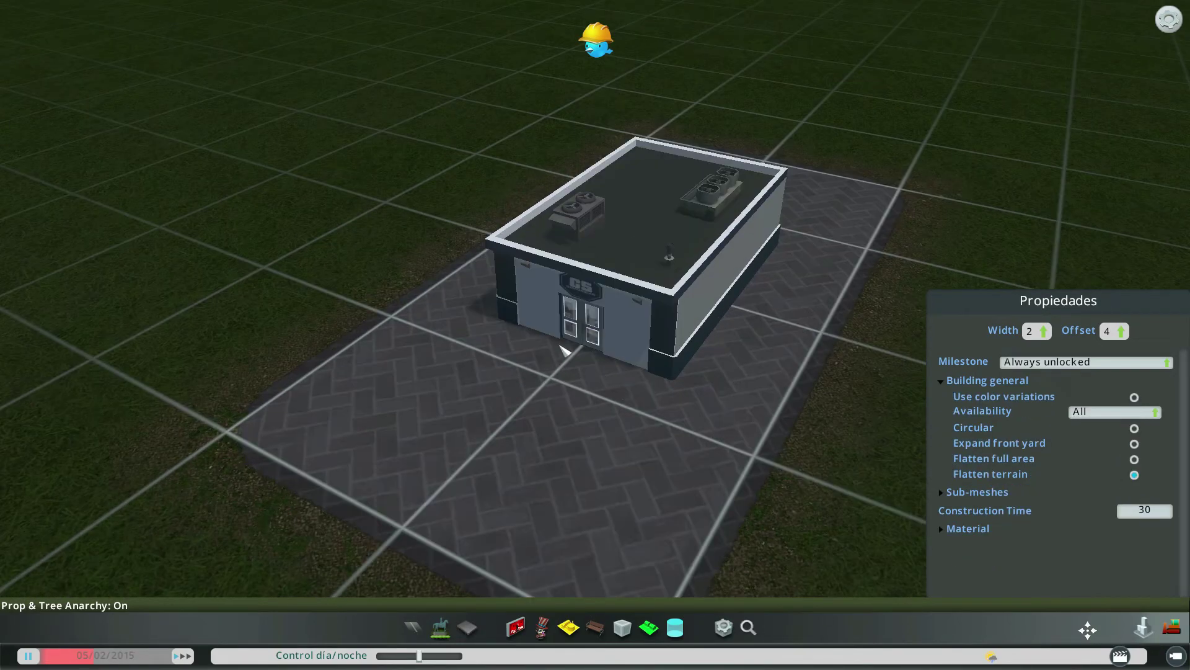
key("s")
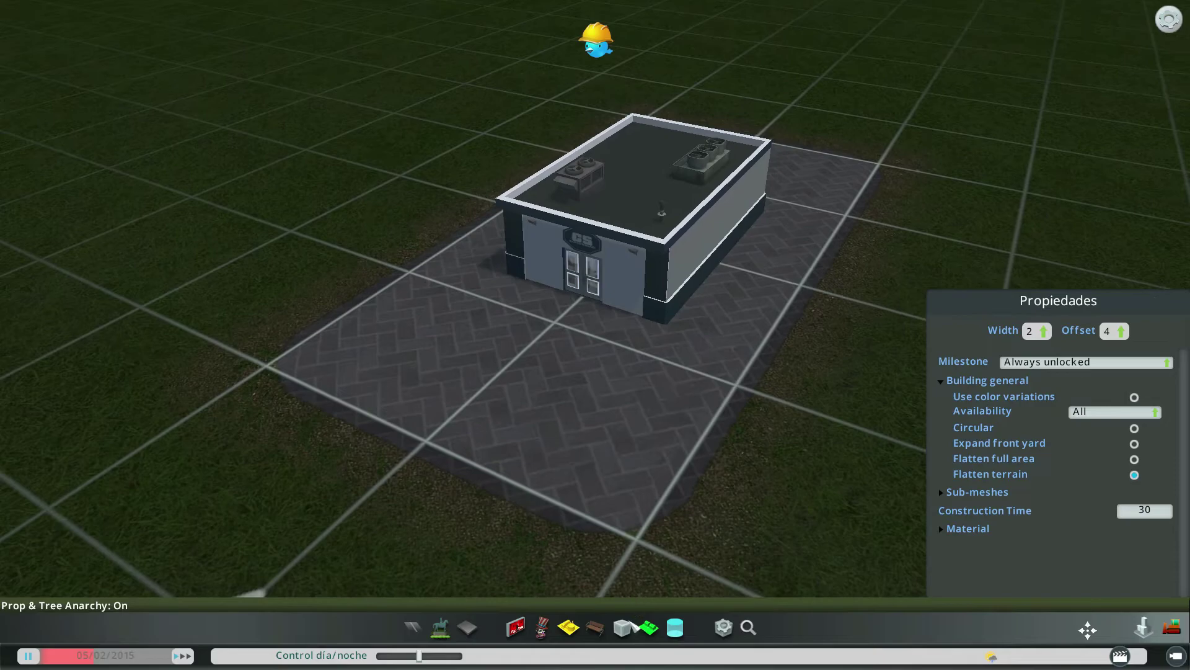
left_click(626, 628)
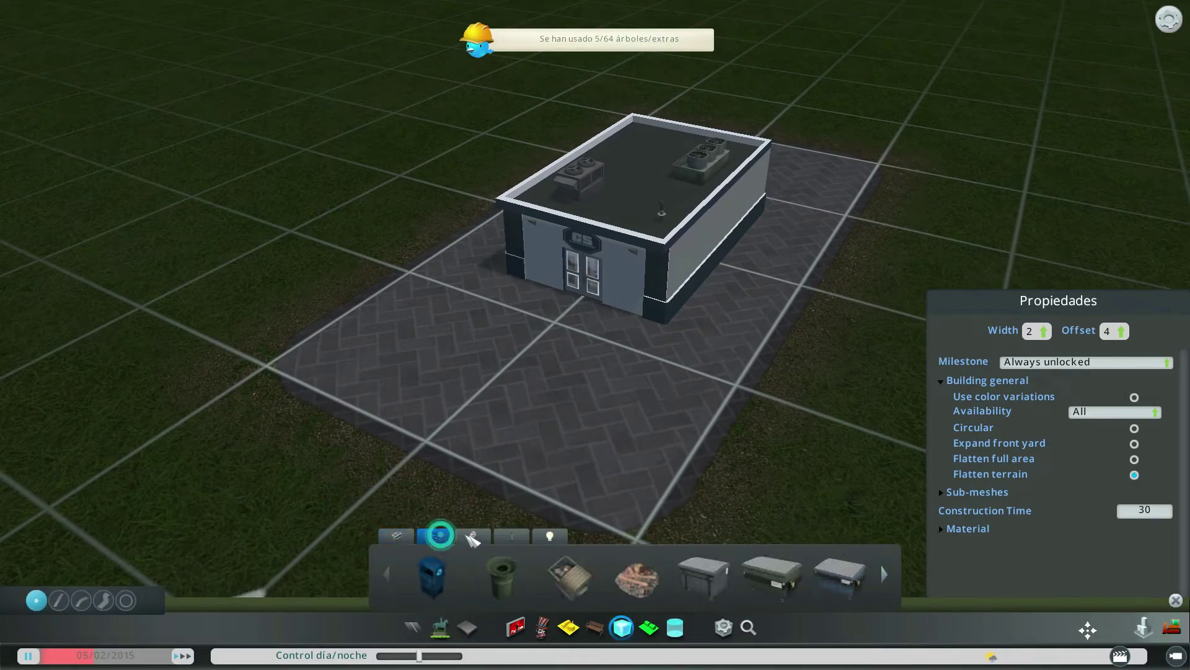
Step: Pick the dumpster from the trash bins props and place it against the building's side wall
left_click(486, 537)
left_click(451, 537)
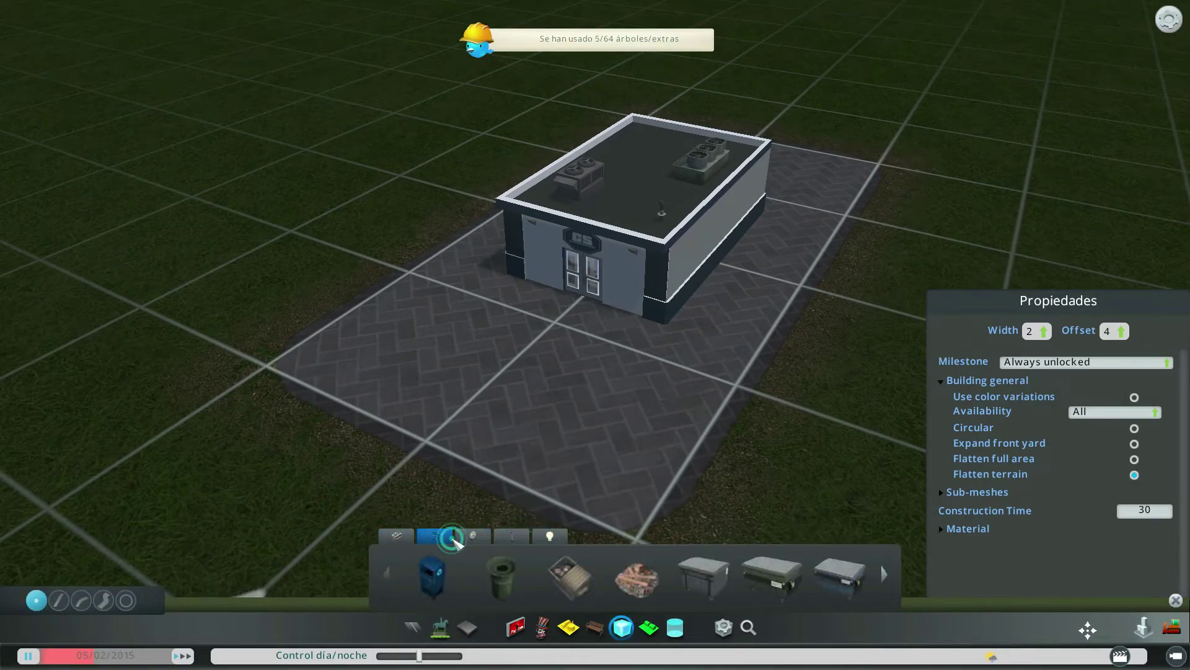
left_click(569, 577)
left_click_drag(491, 505, 392, 386)
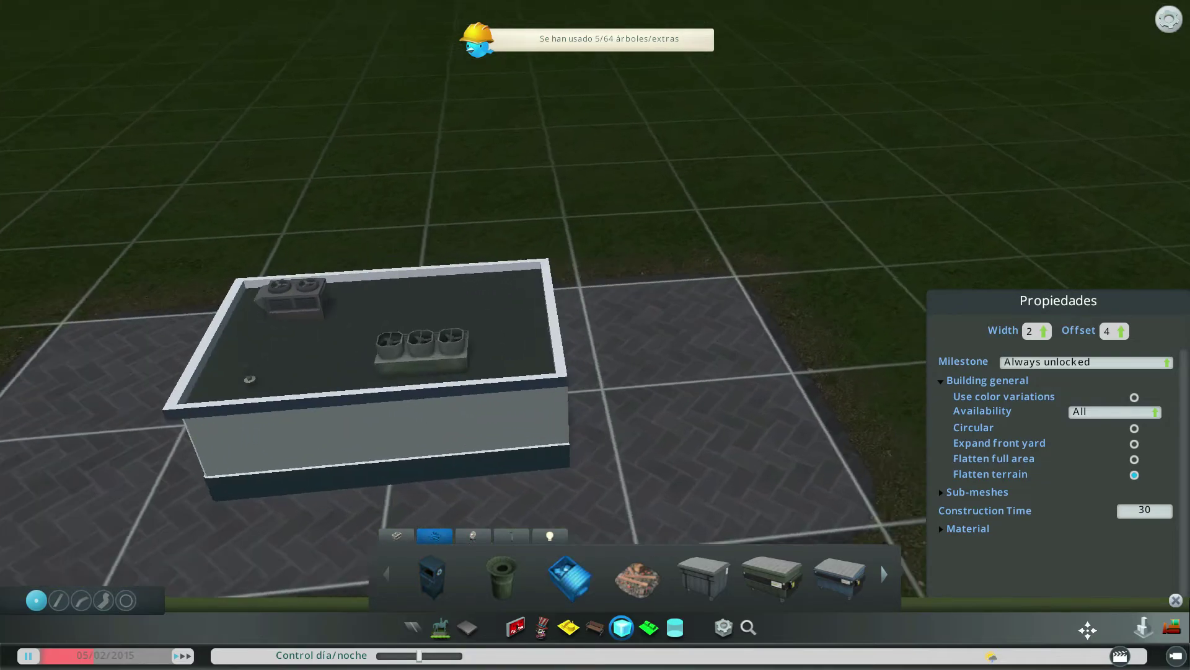
scroll("down", 3)
left_click_drag(635, 292, 579, 332)
scroll("up", 3)
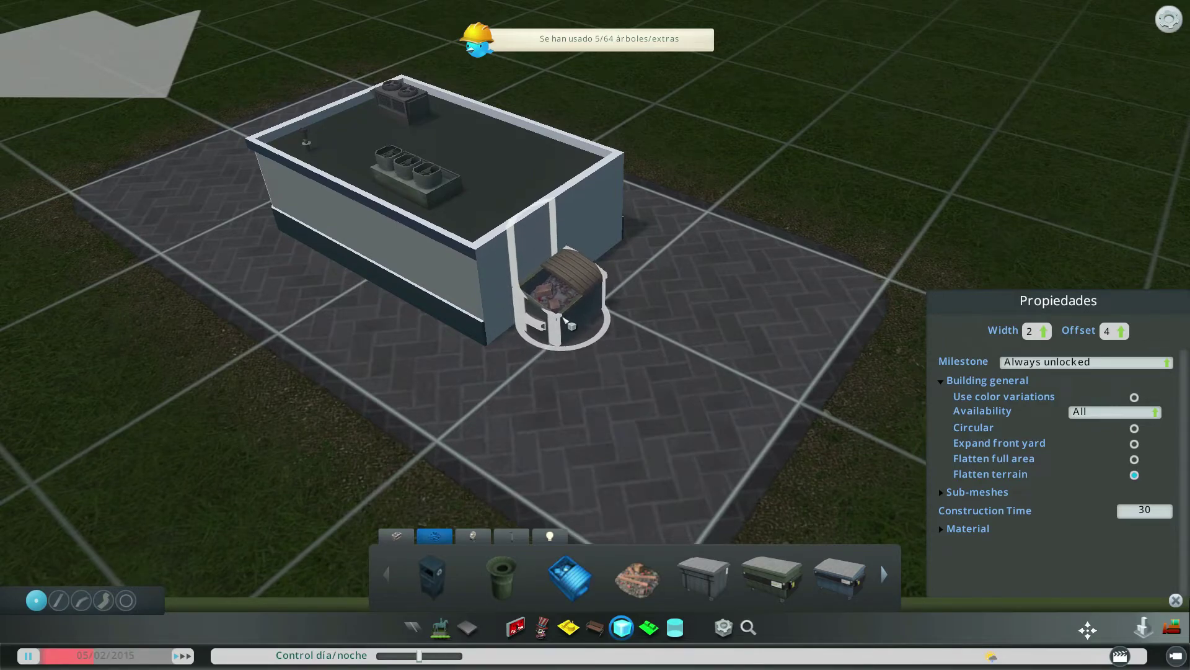
left_click(563, 331)
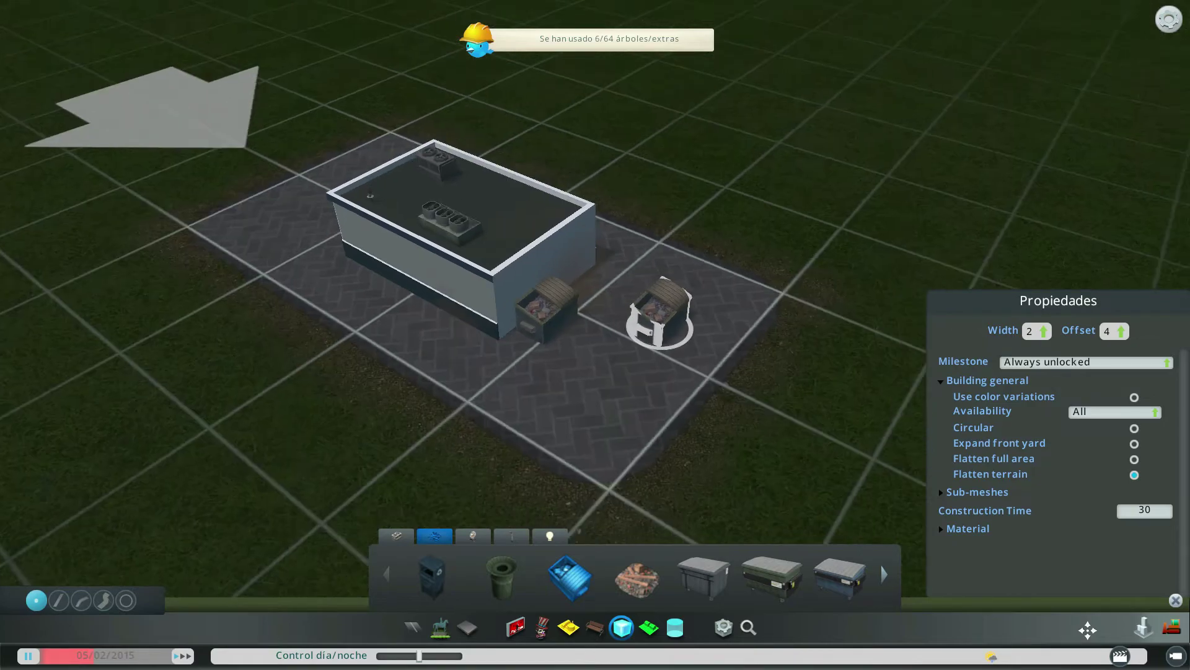
left_click_drag(651, 314, 585, 319)
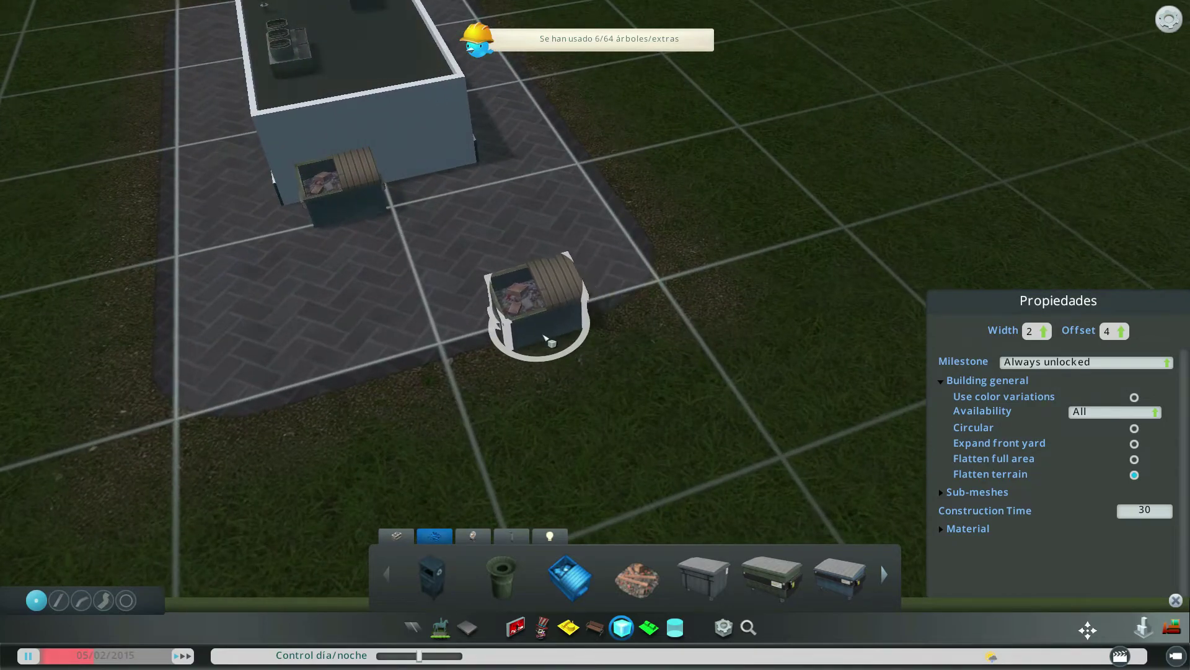
scroll("up", 3)
scroll("up", 3)
scroll("down", 3)
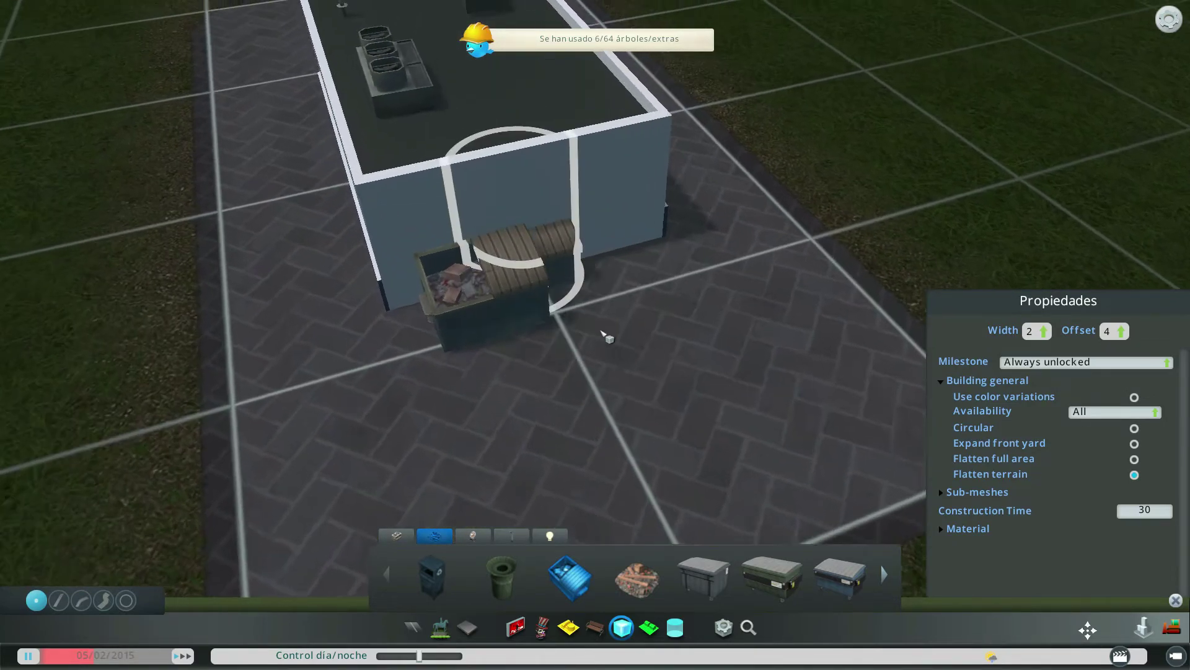
scroll("down", 3)
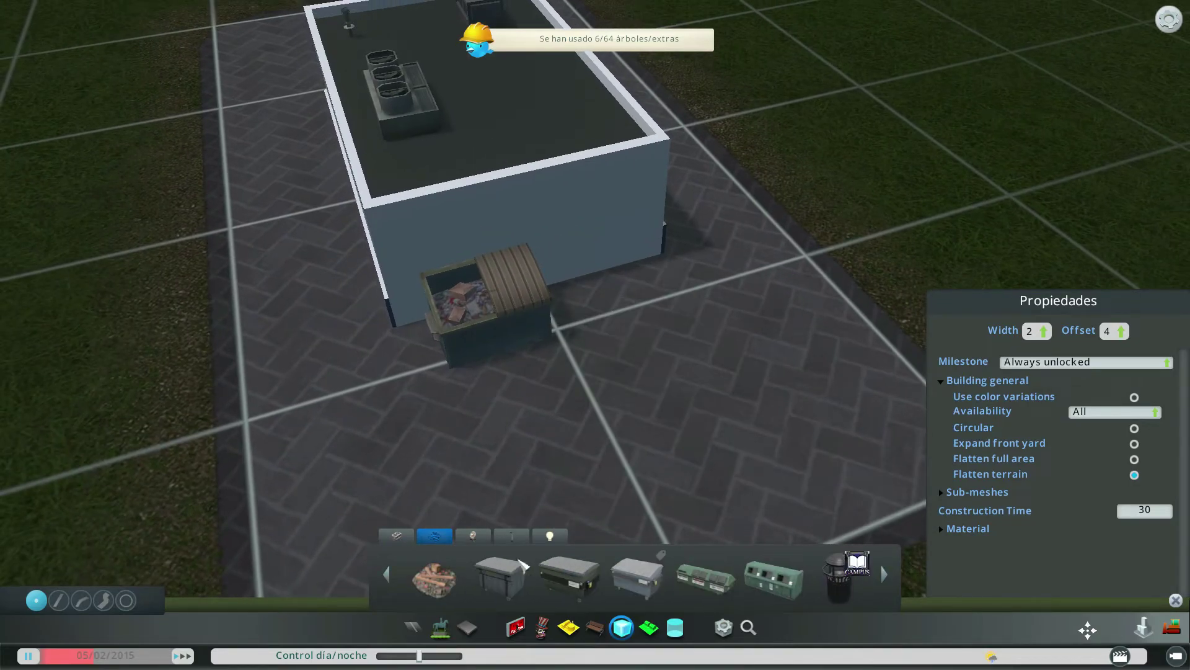
Step: Find and select the Curb 1x prop in the general props list
left_click(400, 535)
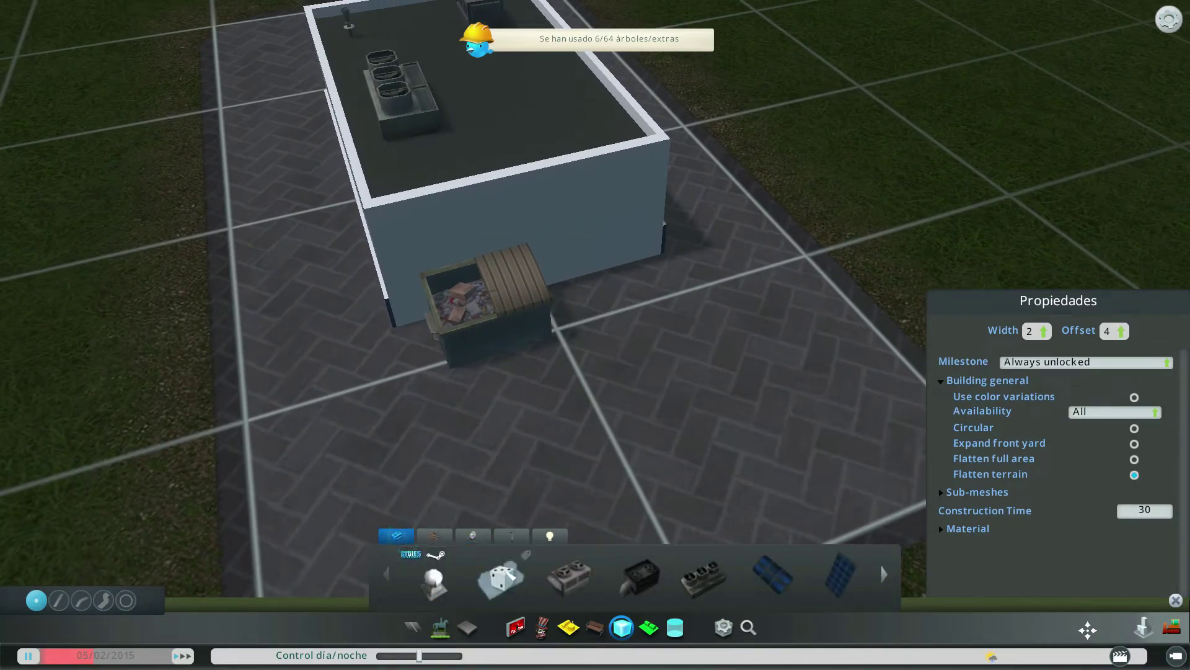
scroll("down", 3)
scroll("down", 3)
scroll("down", 3)
scroll("down", 3)
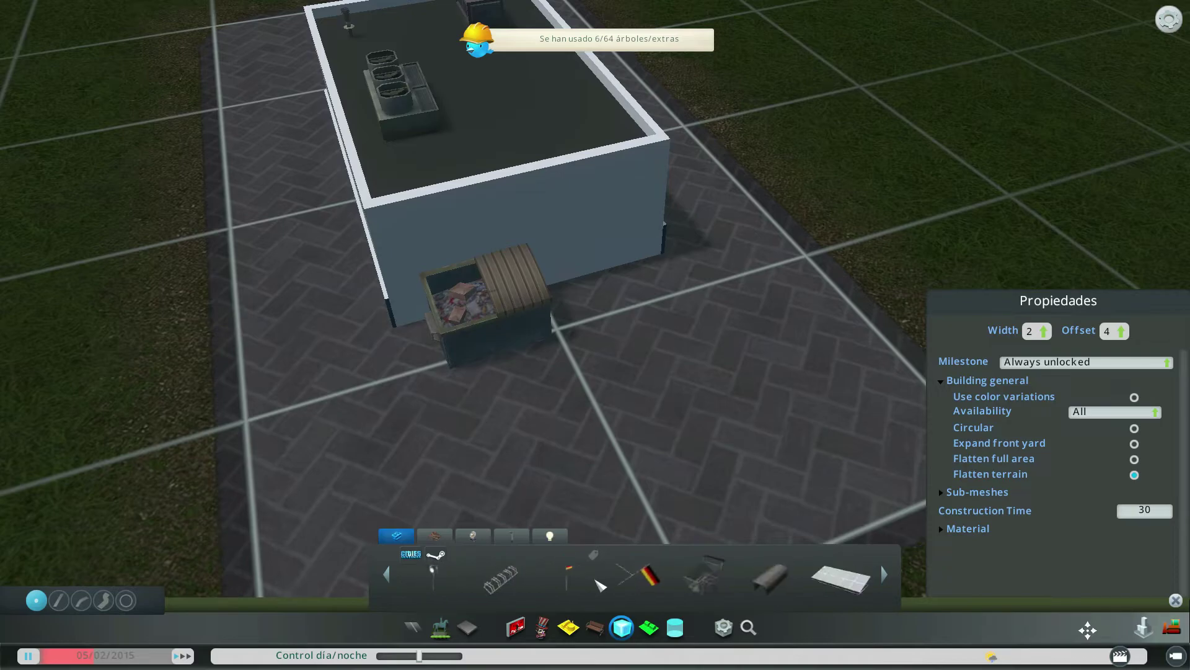
scroll("down", 3)
scroll("down", 3)
scroll("down", 3)
scroll("down", 3)
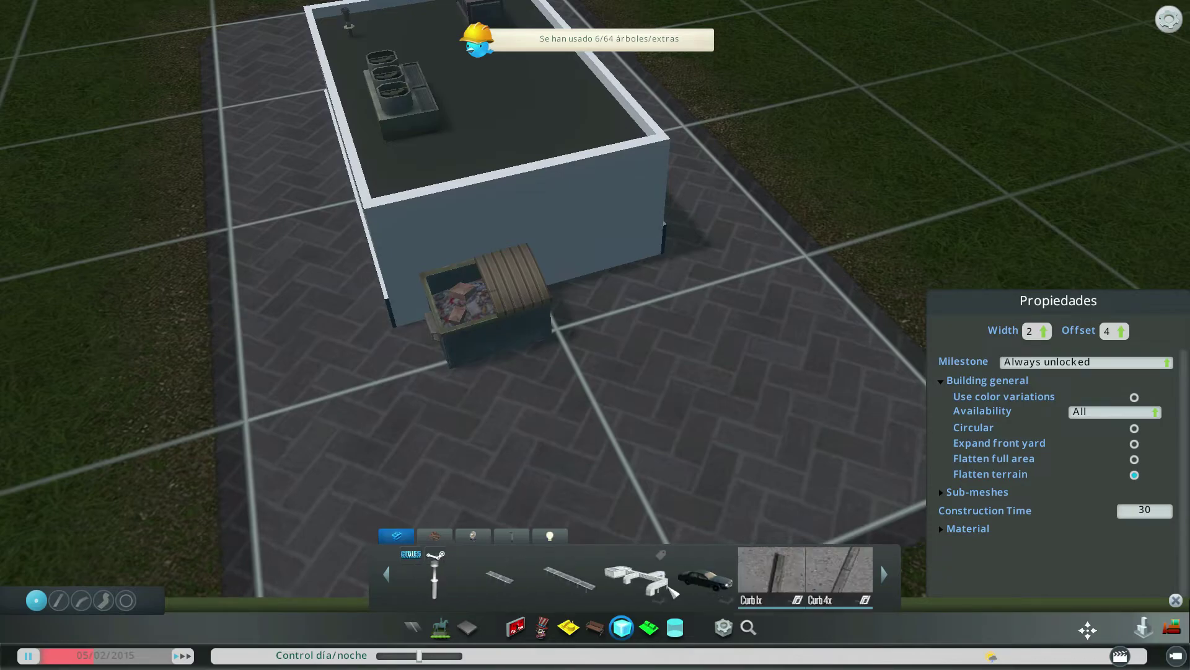
scroll("down", 3)
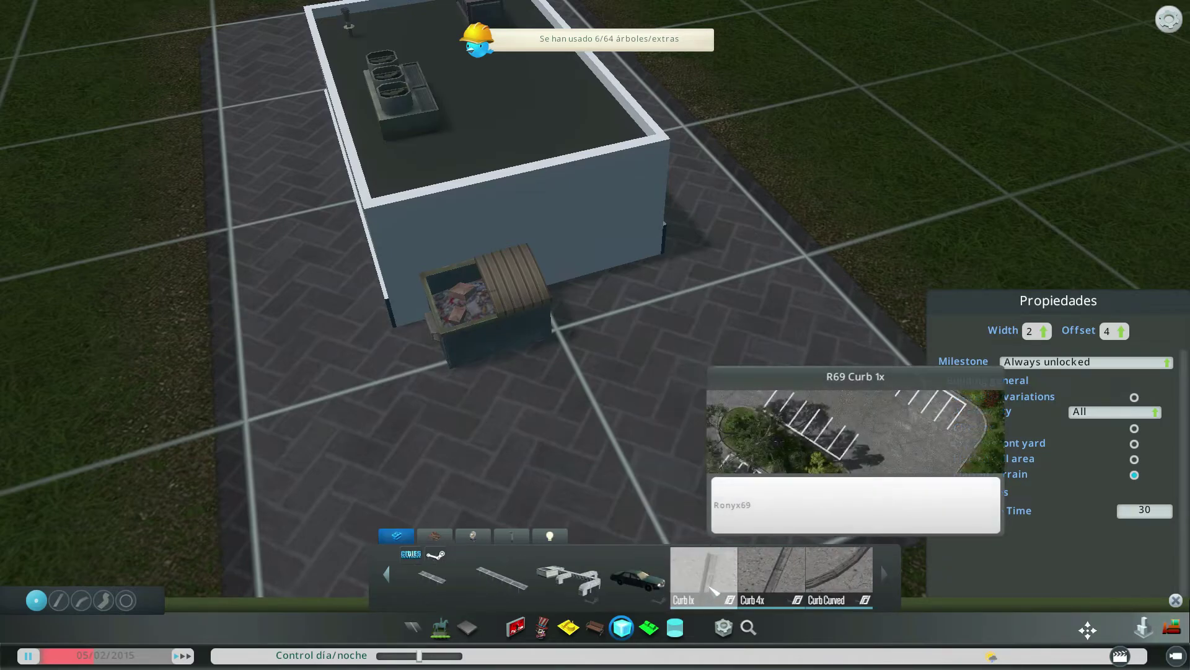
left_click(713, 591)
scroll("down", 3)
scroll("up", 3)
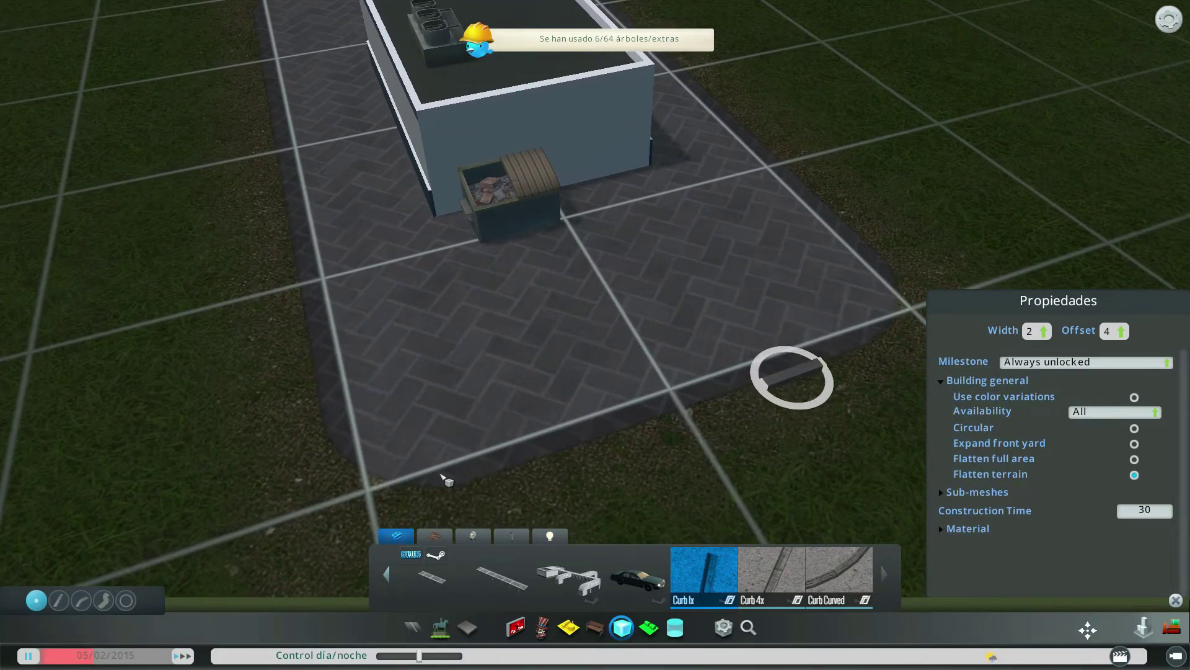
Step: Orbit around the building and set the Prop Line Tool to straight-line mode
left_click_drag(68, 602, 348, 322)
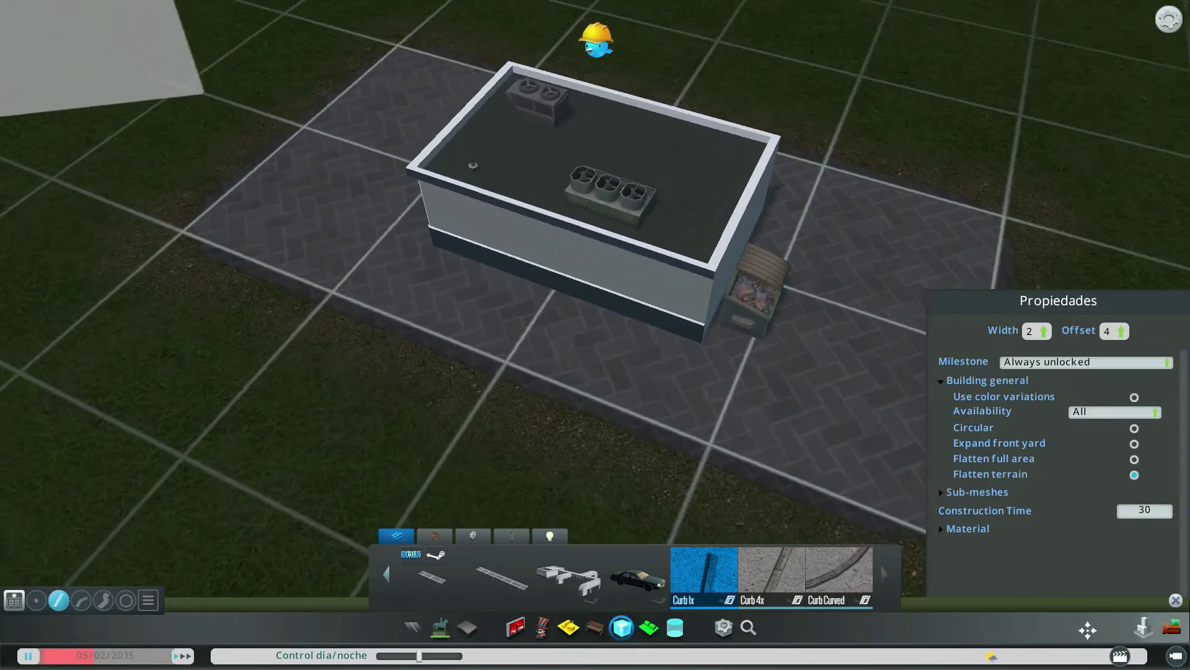
scroll("up", 3)
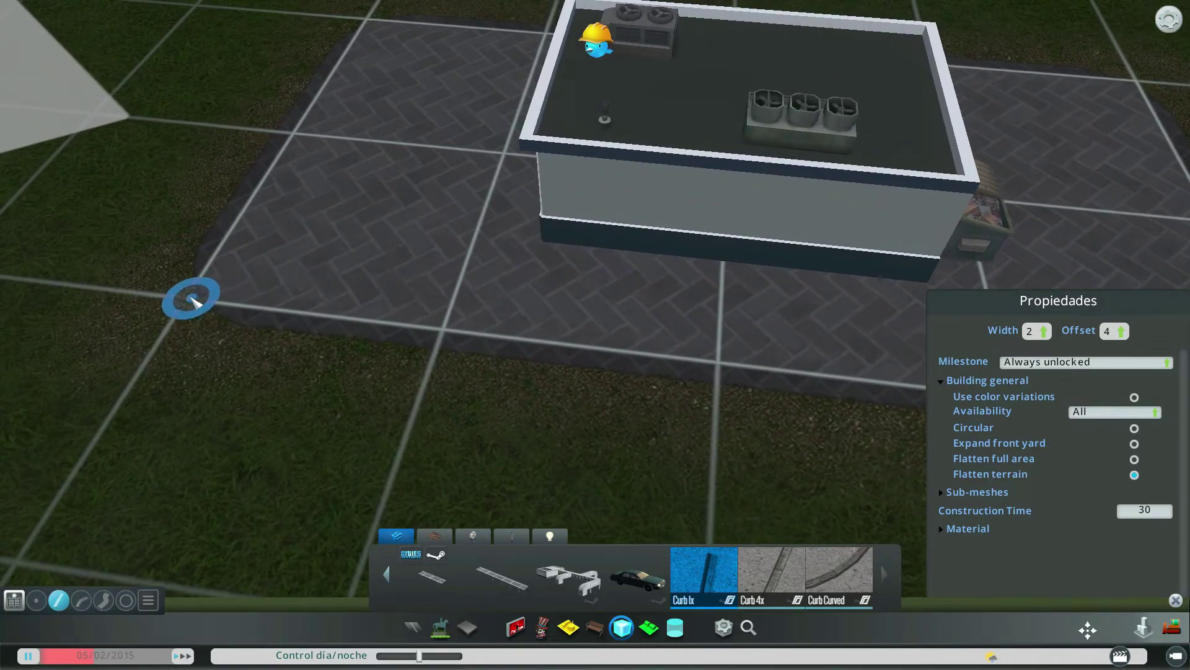
scroll("down", 3)
left_click_drag(598, 385, 50, 588)
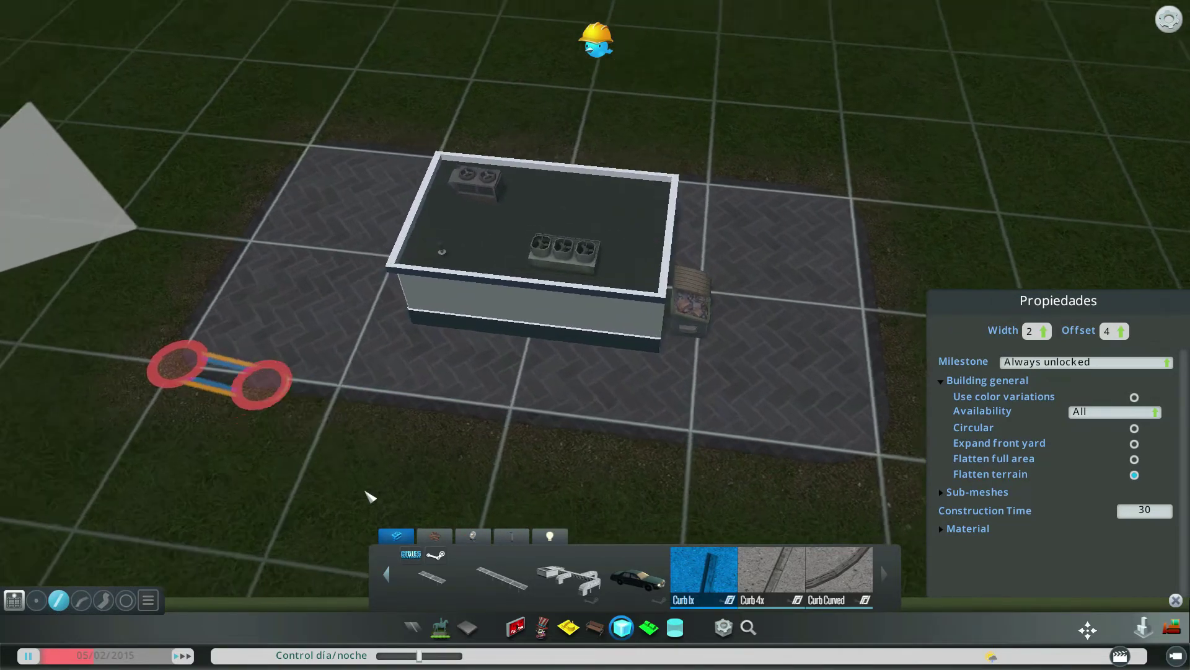
left_click(35, 601)
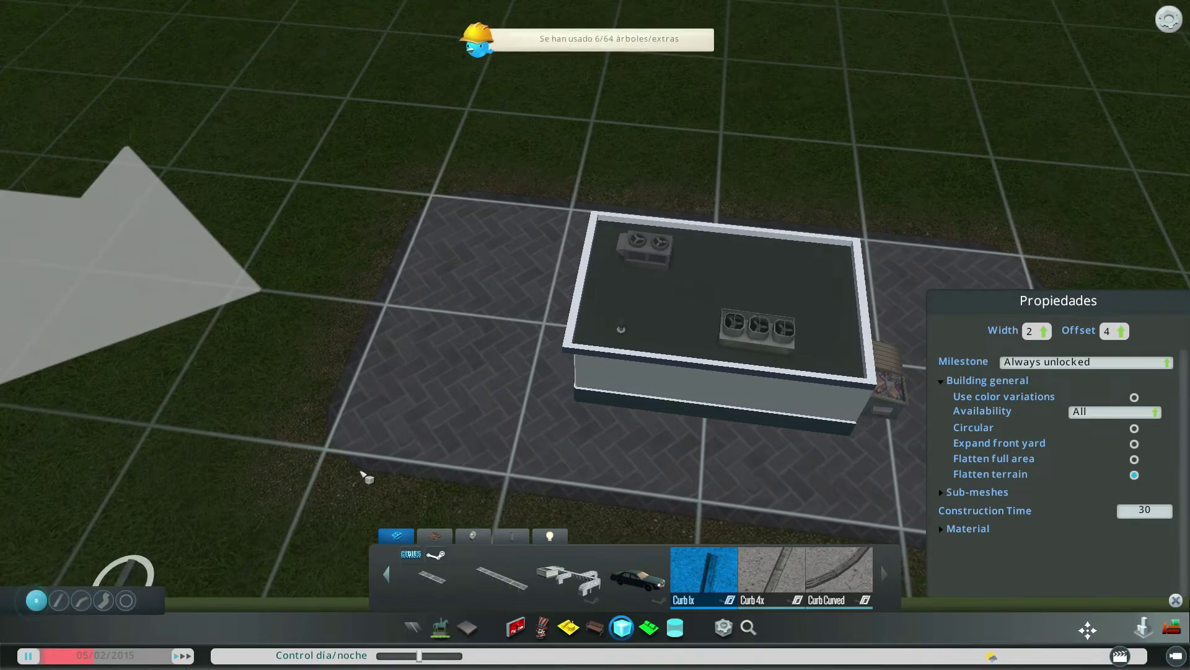
left_click(58, 600)
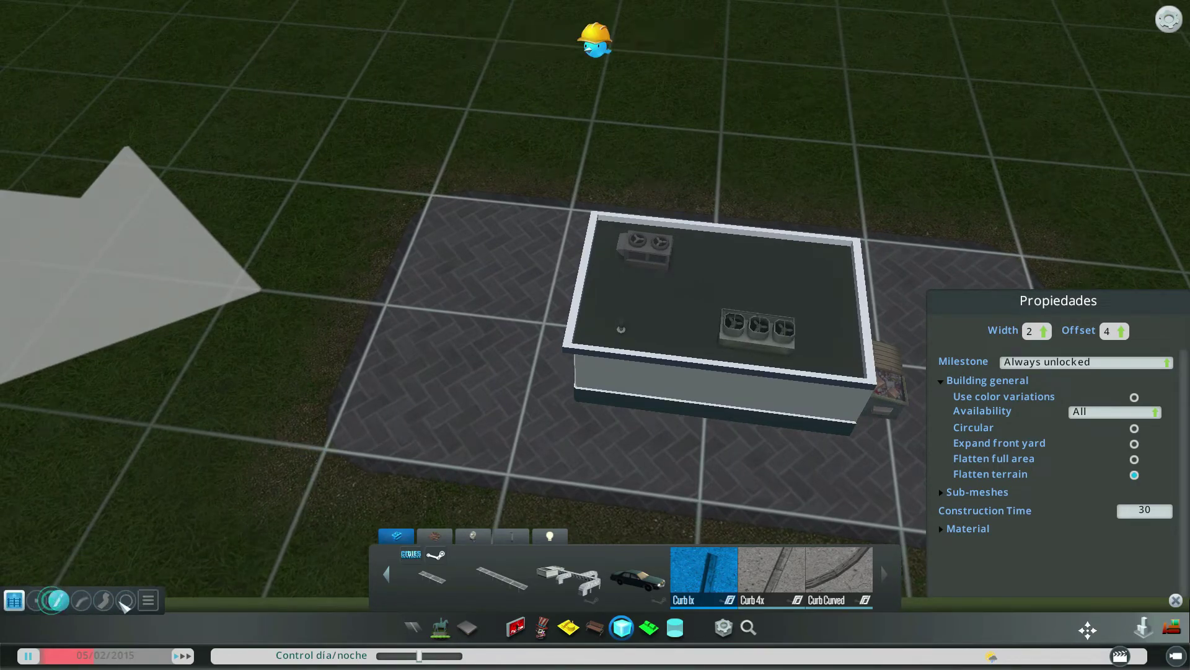
Step: Review the prop line options and spacing and angle parameters
left_click(146, 601)
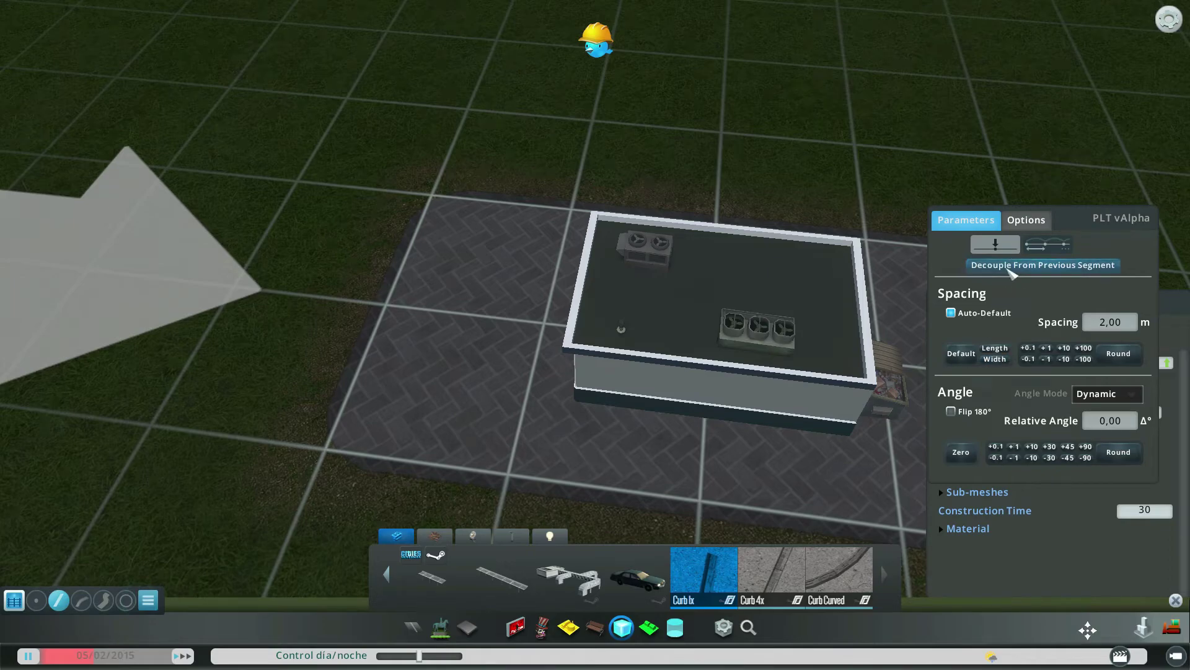
left_click(1026, 221)
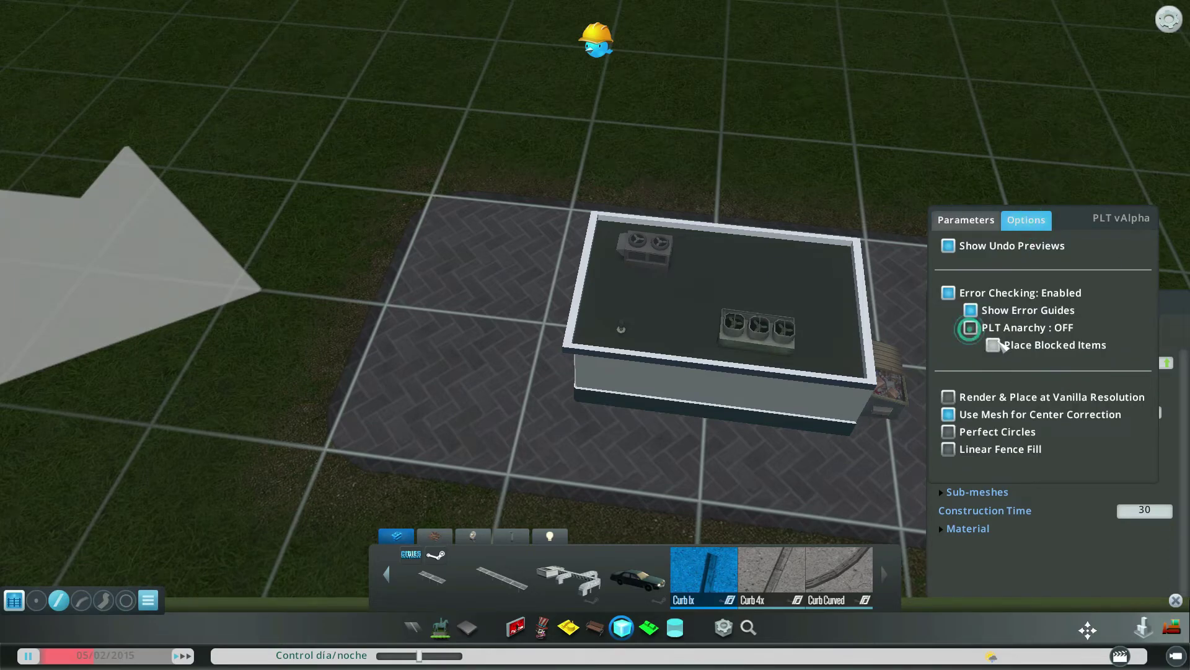
left_click(989, 220)
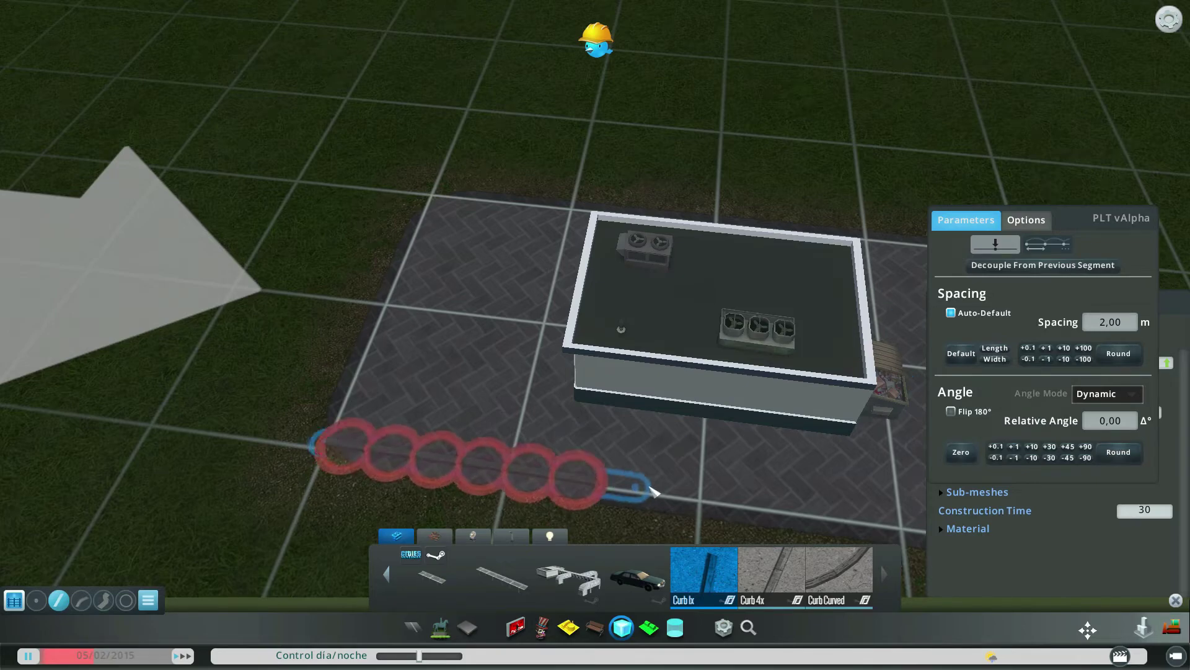
key("d")
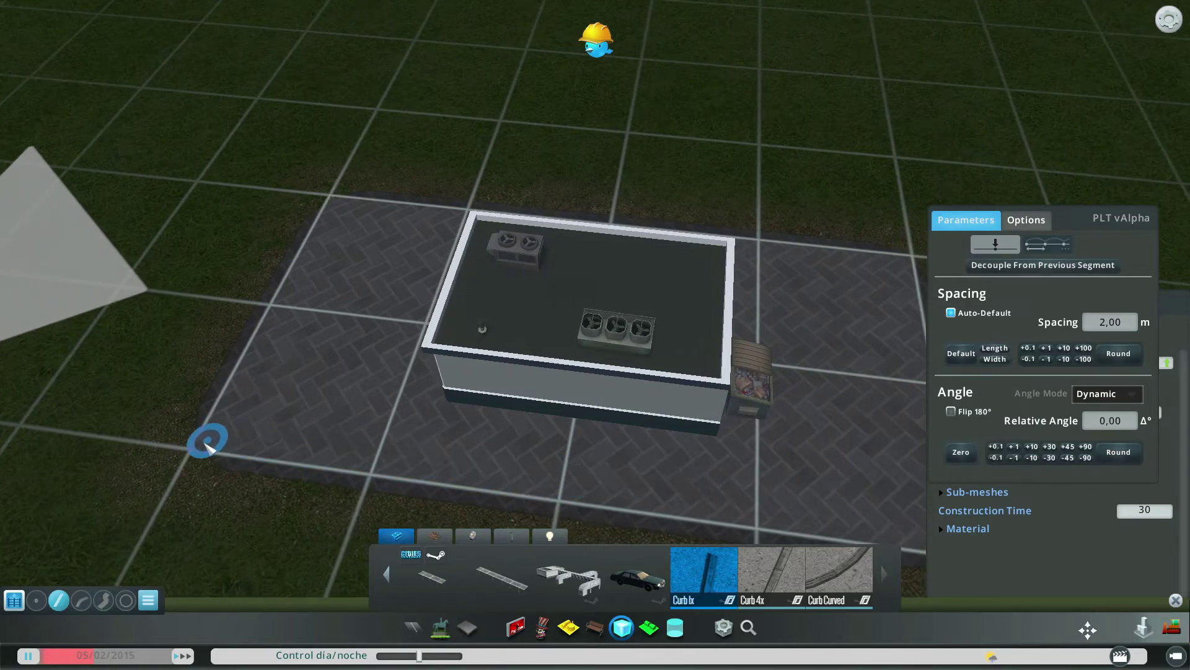
Step: Start and cancel several Curb 1x lines along the lot's front edge
left_click(202, 446)
key("d")
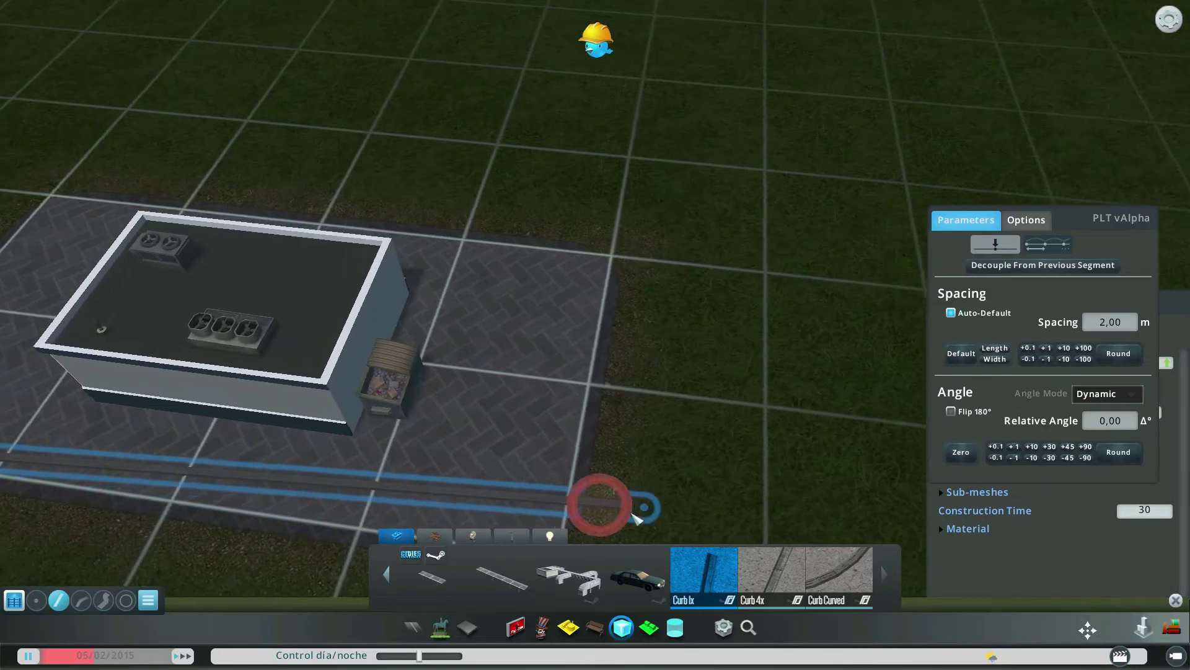
right_click(549, 391)
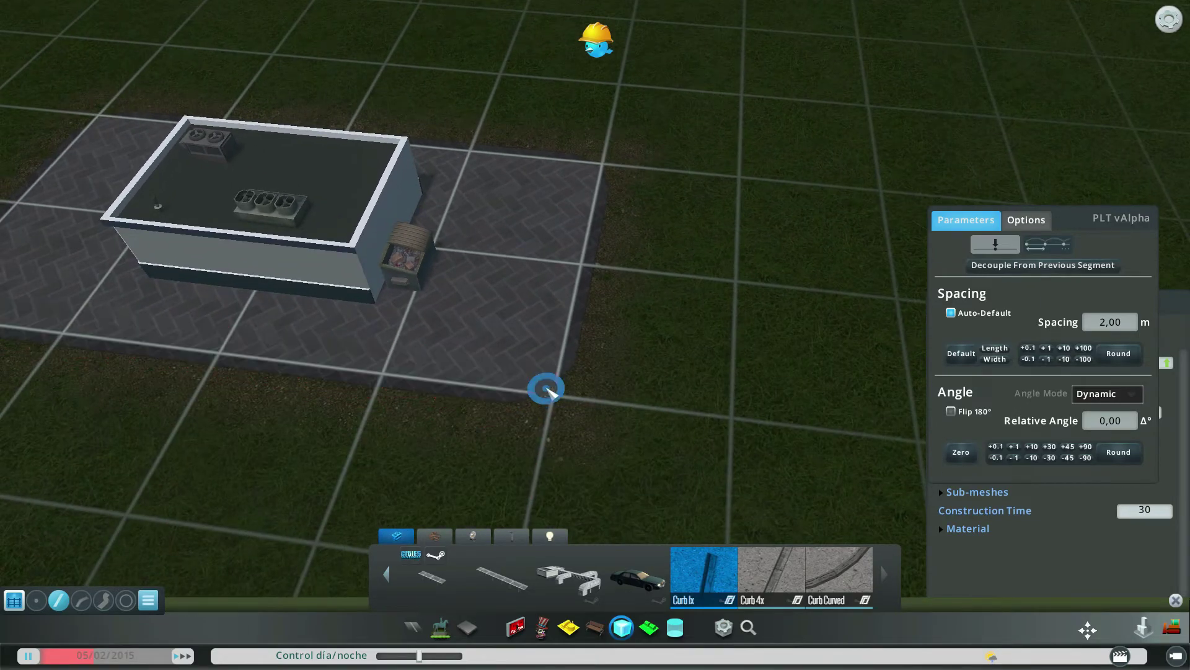
left_click(335, 351)
key("a")
right_click(666, 386)
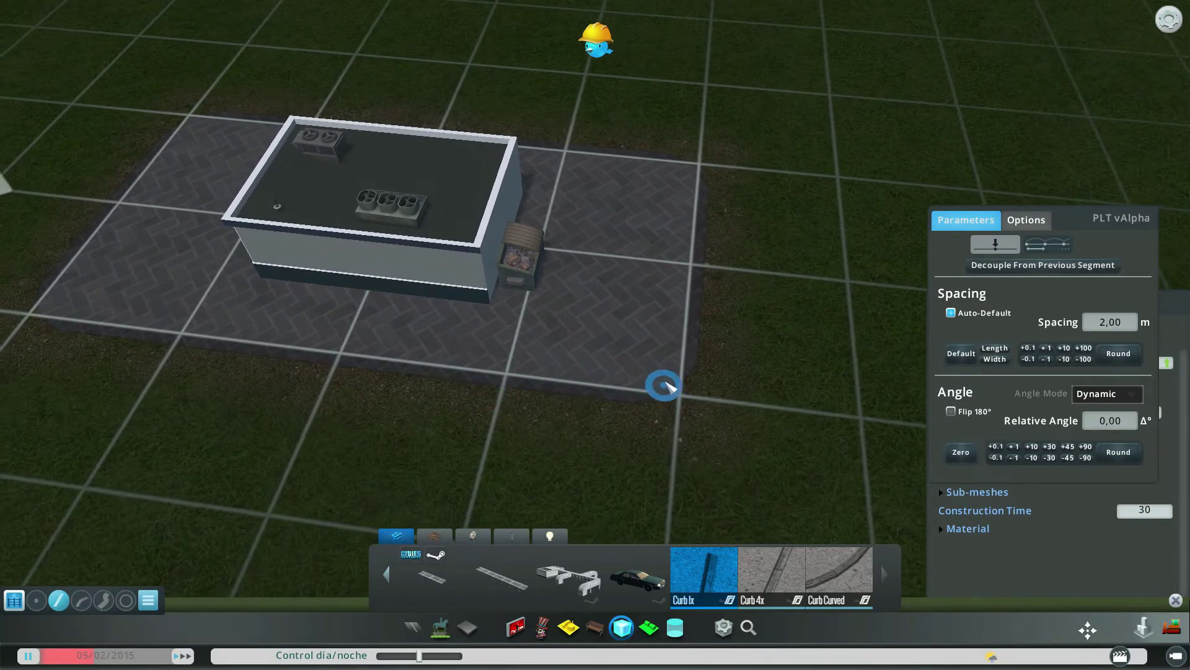
left_click(673, 385)
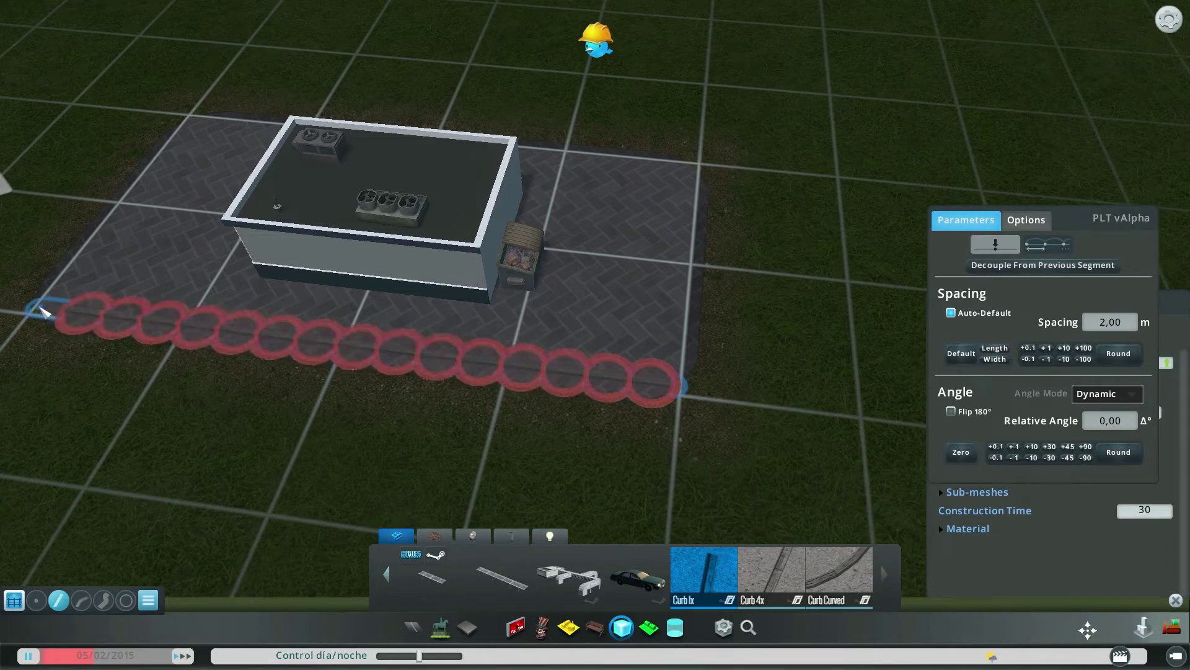
Step: Close the Prop Line Tool with Ctrl+P, turning Prop & Tree Anarchy on
left_click_drag(43, 308, 638, 310)
scroll("up", 3)
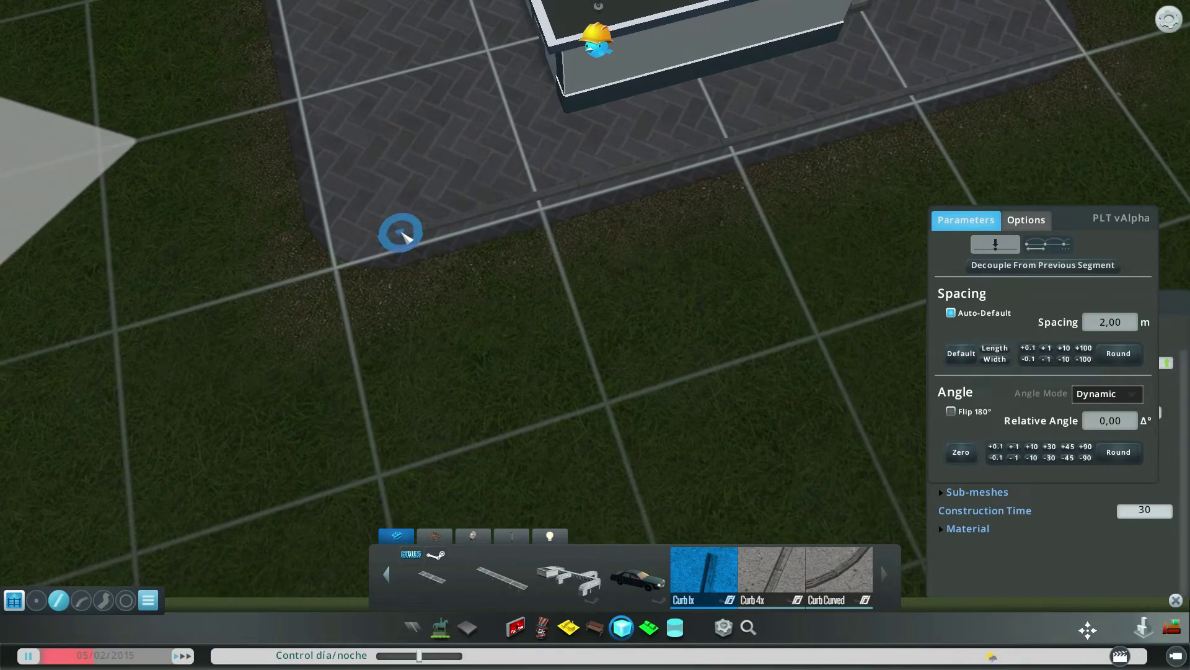
key("ctrl+p")
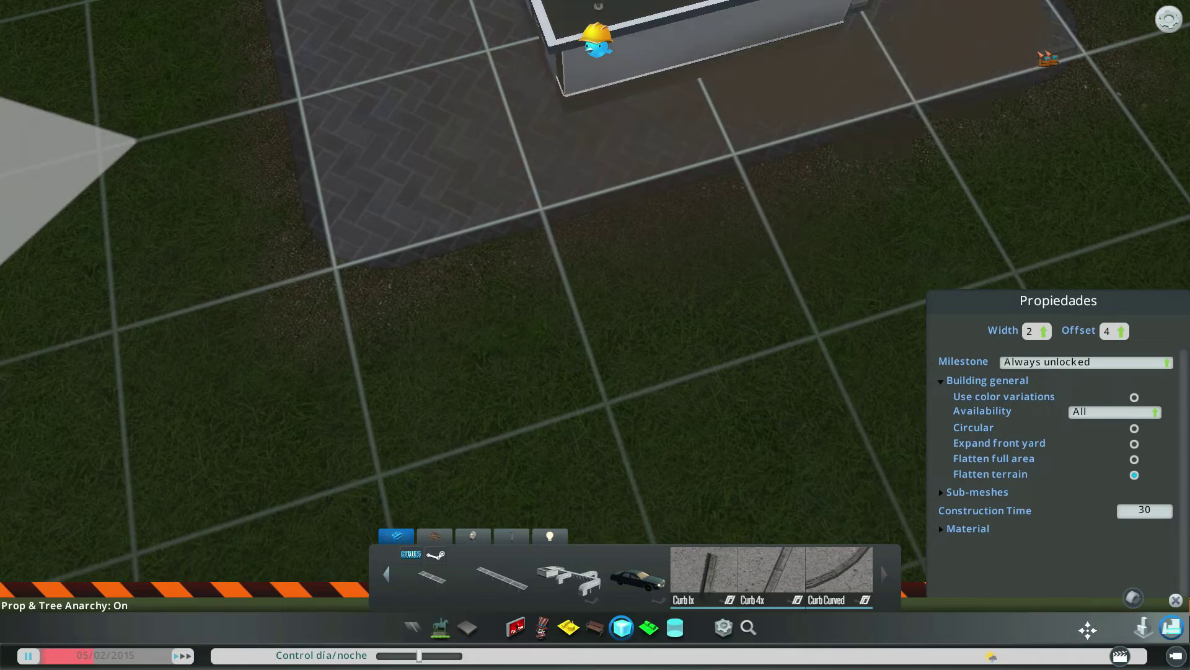
scroll("down", 3)
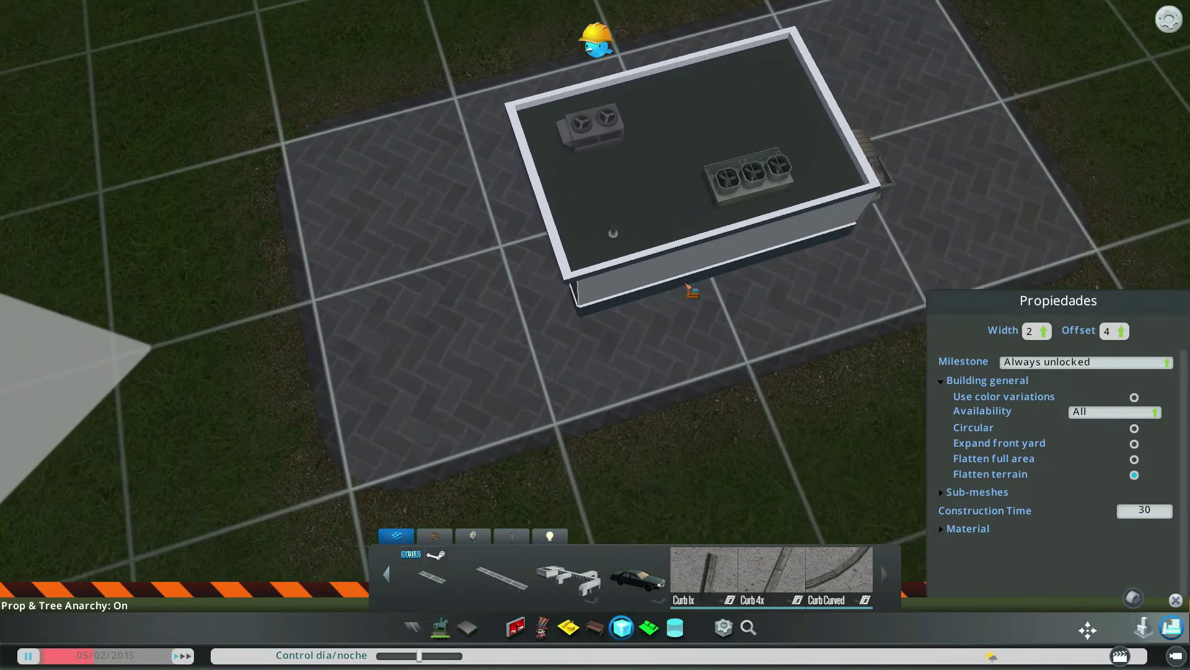
Step: Place two rows of parking-space decals, rotated to fit the lot
left_click(704, 570)
scroll("up", 3)
left_click(440, 535)
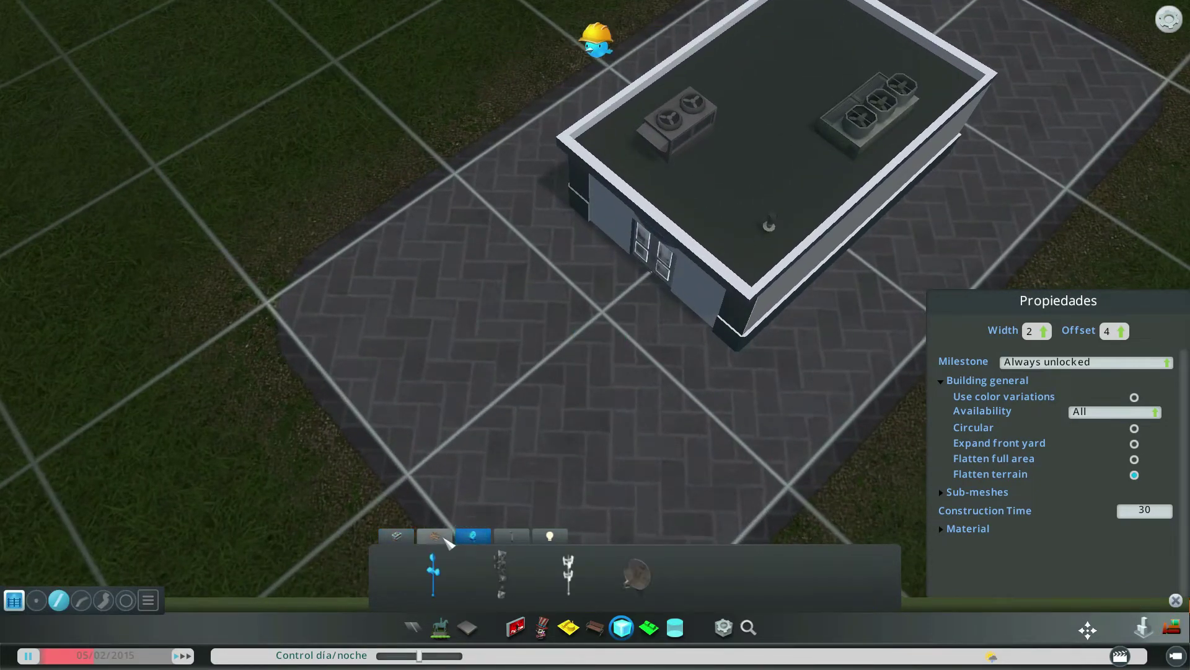
left_click(511, 536)
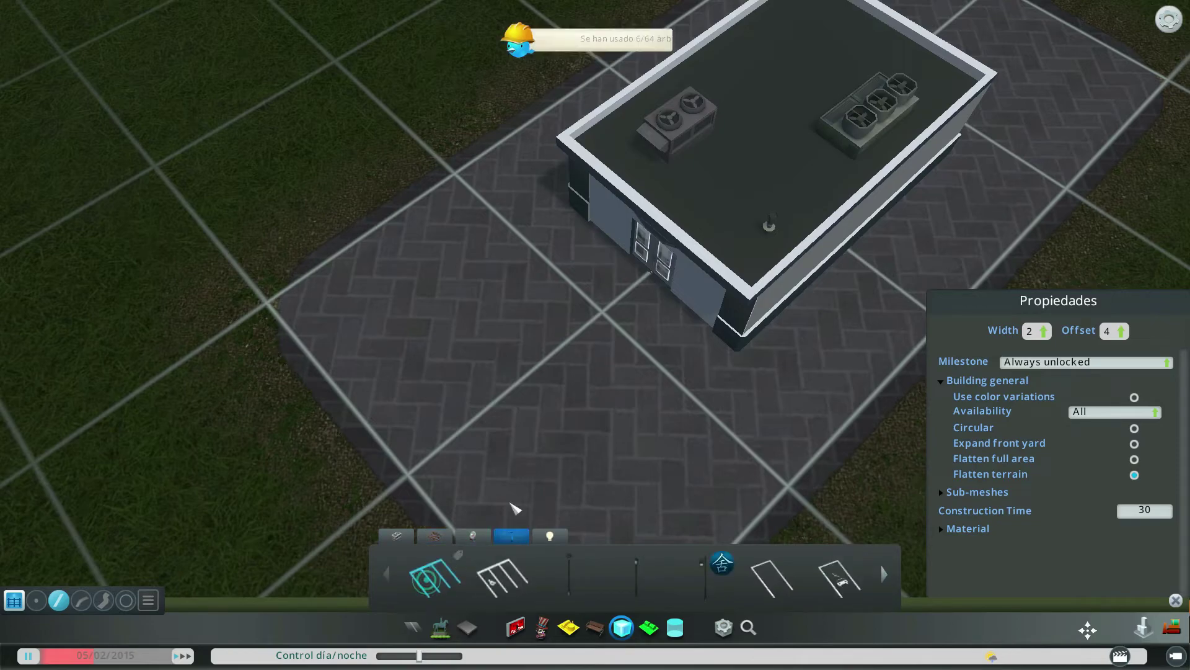
left_click(607, 436)
left_click(36, 600)
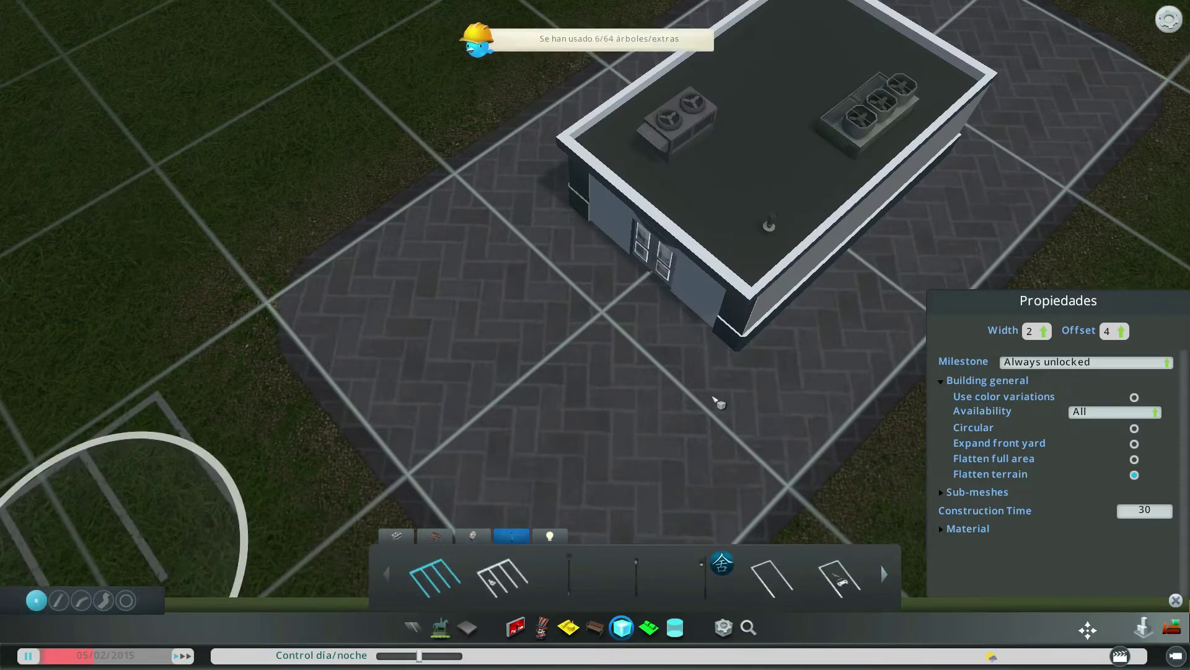
left_click_drag(680, 374, 617, 406)
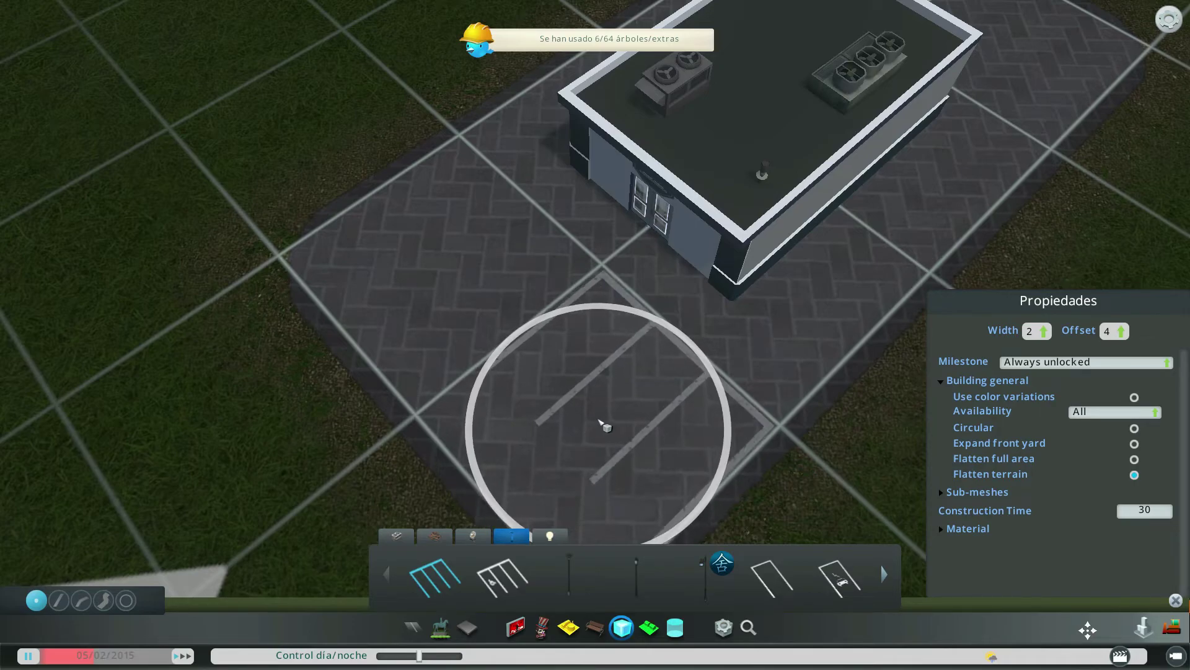
left_click(581, 436)
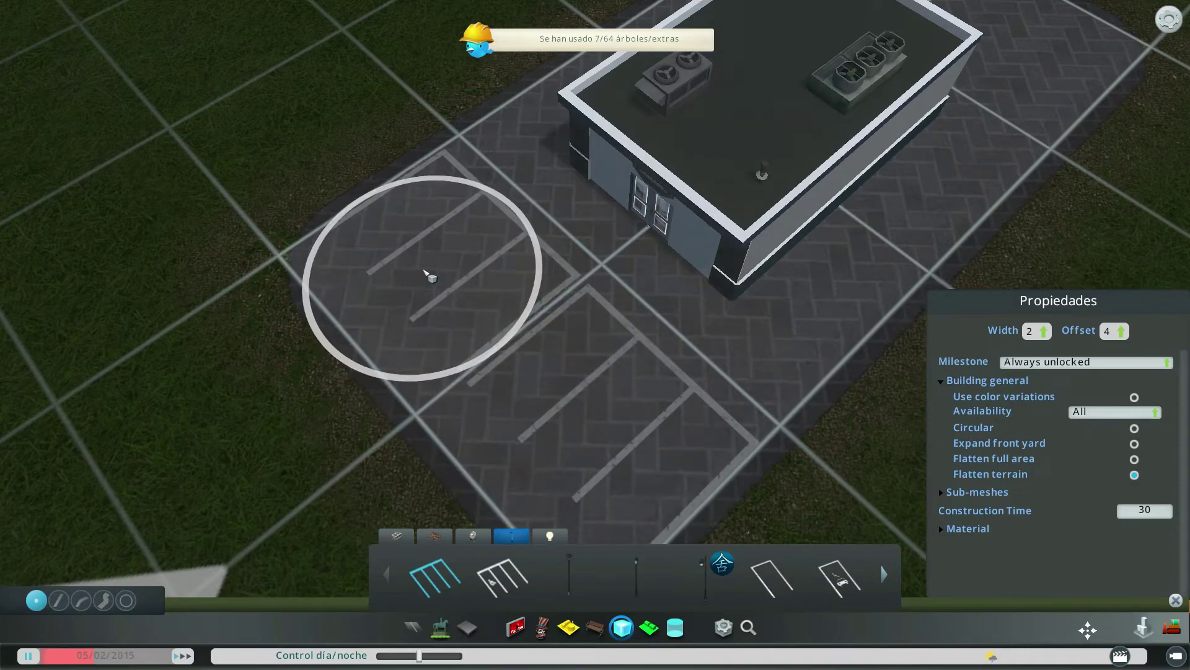
left_click(423, 271)
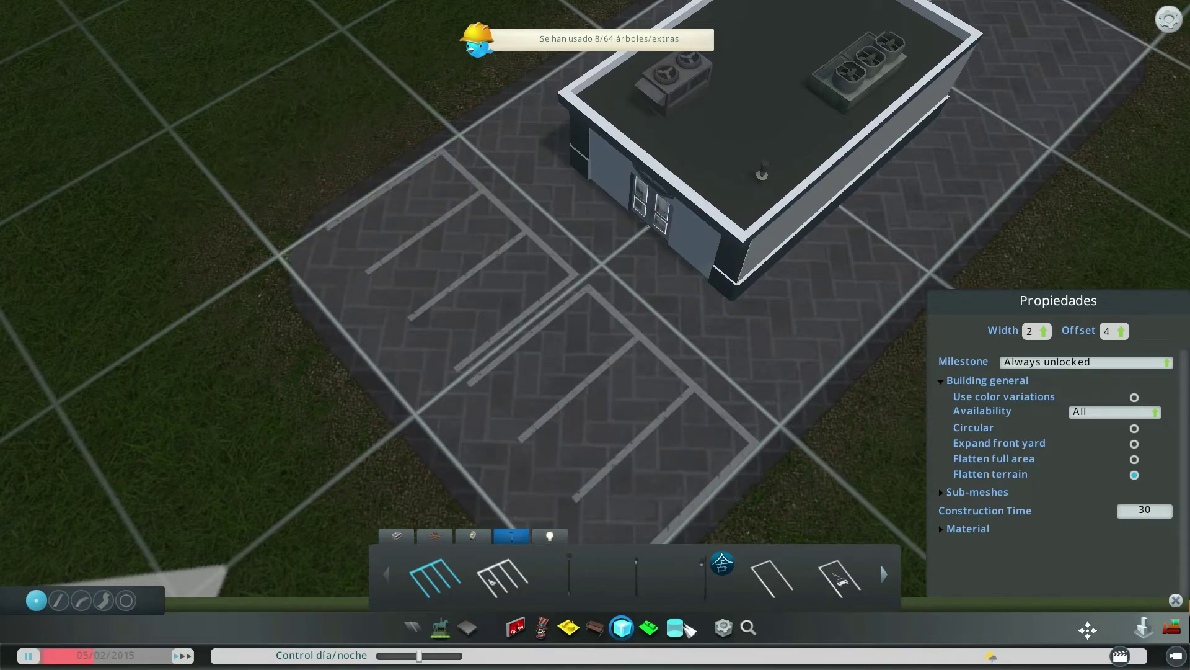
Step: Place a Marcador de aparcamiento on each of six parking stripes
left_click(680, 628)
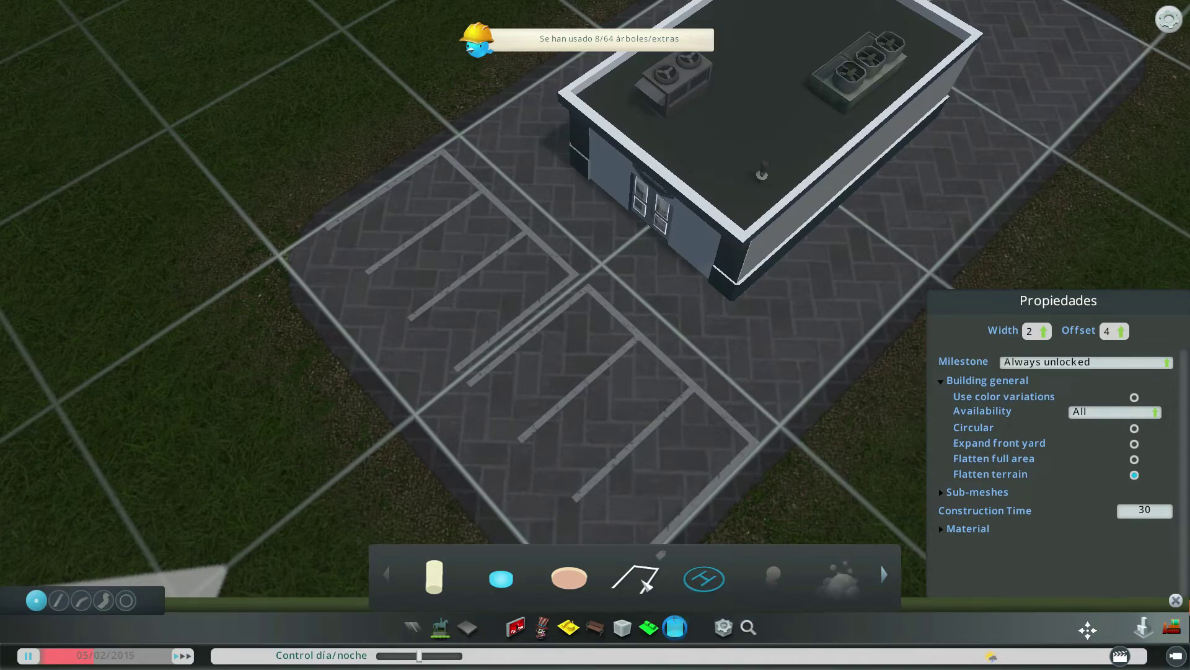
left_click(642, 583)
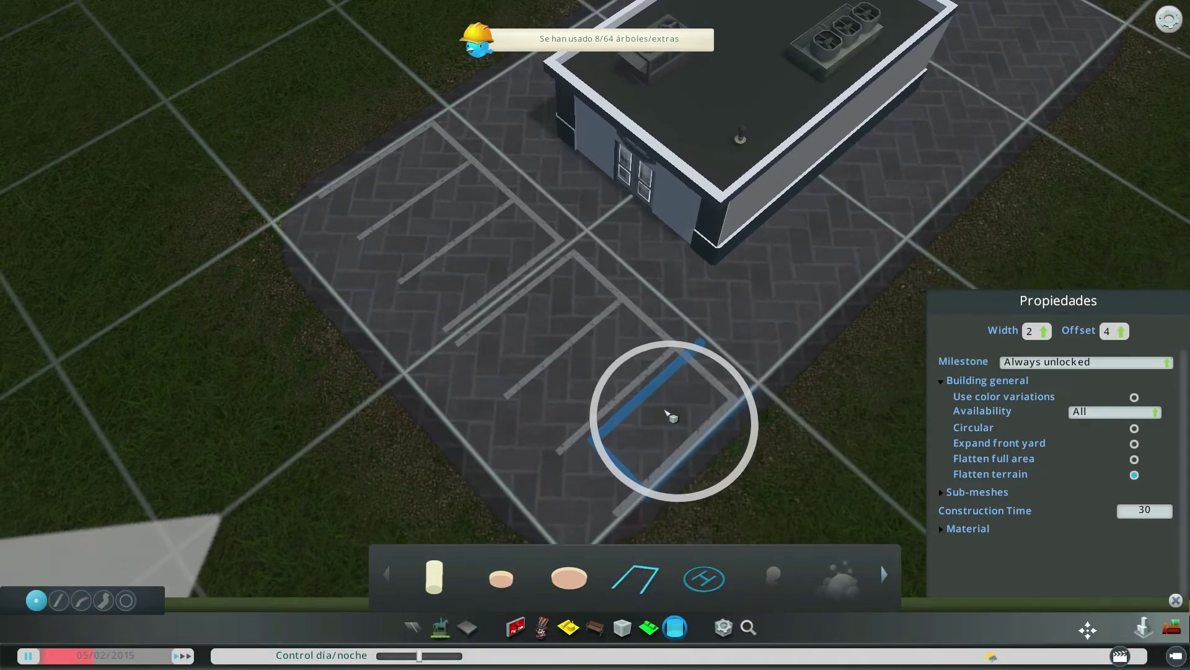
left_click_drag(671, 416, 647, 428)
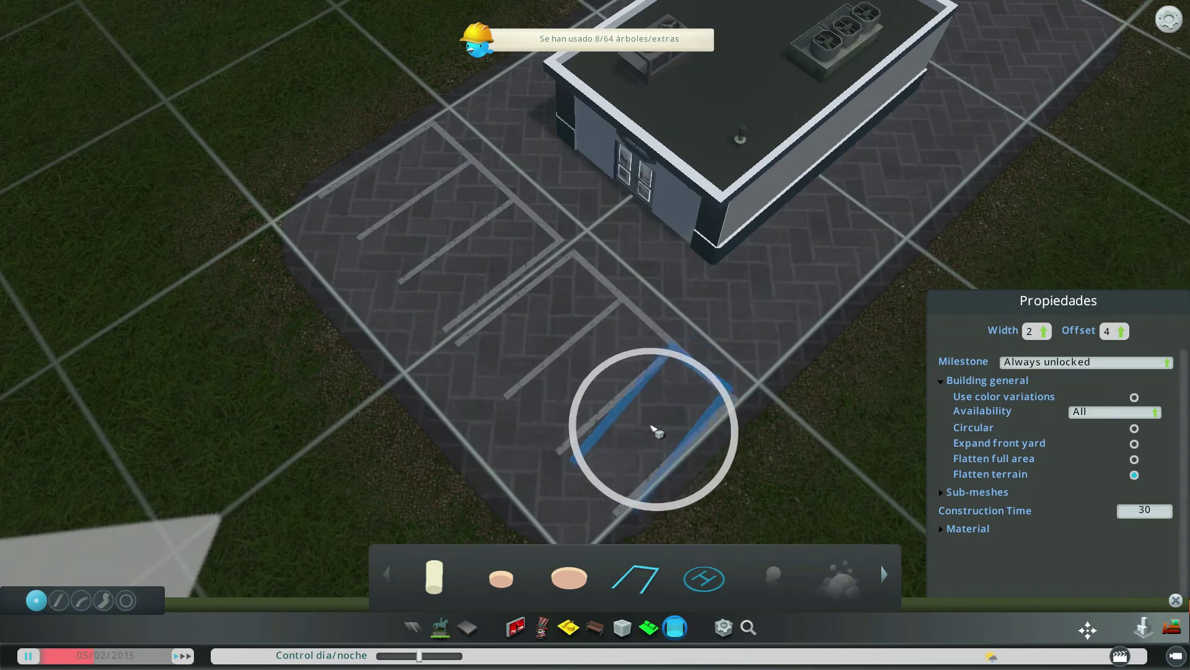
left_click(653, 431)
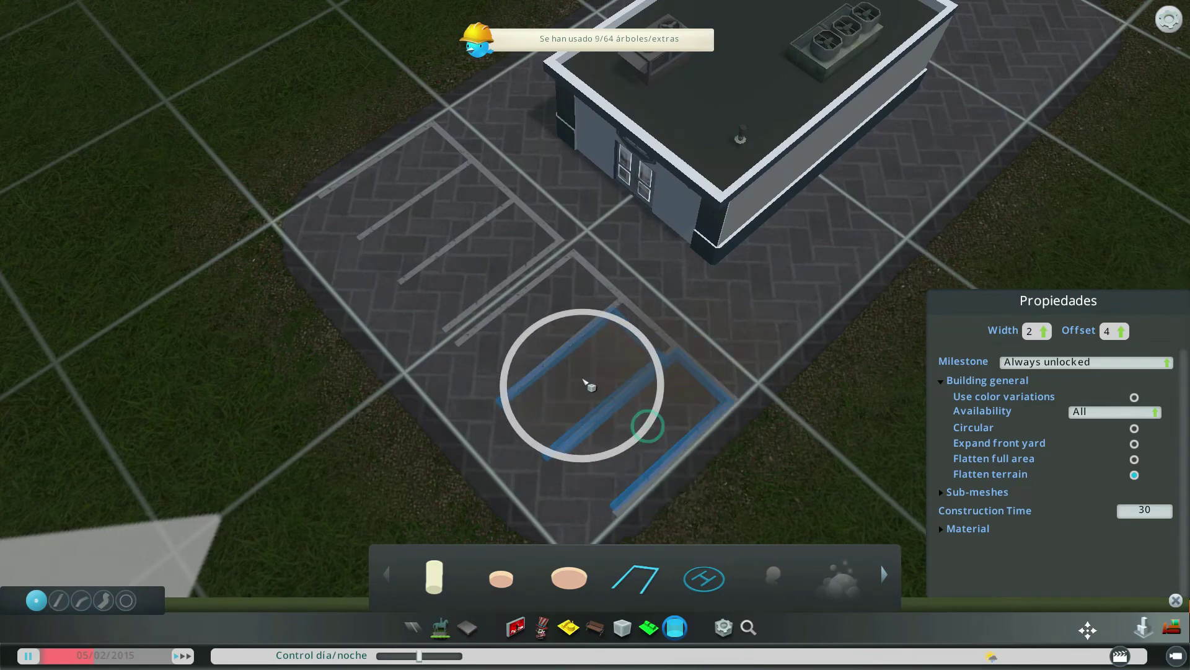
left_click(597, 377)
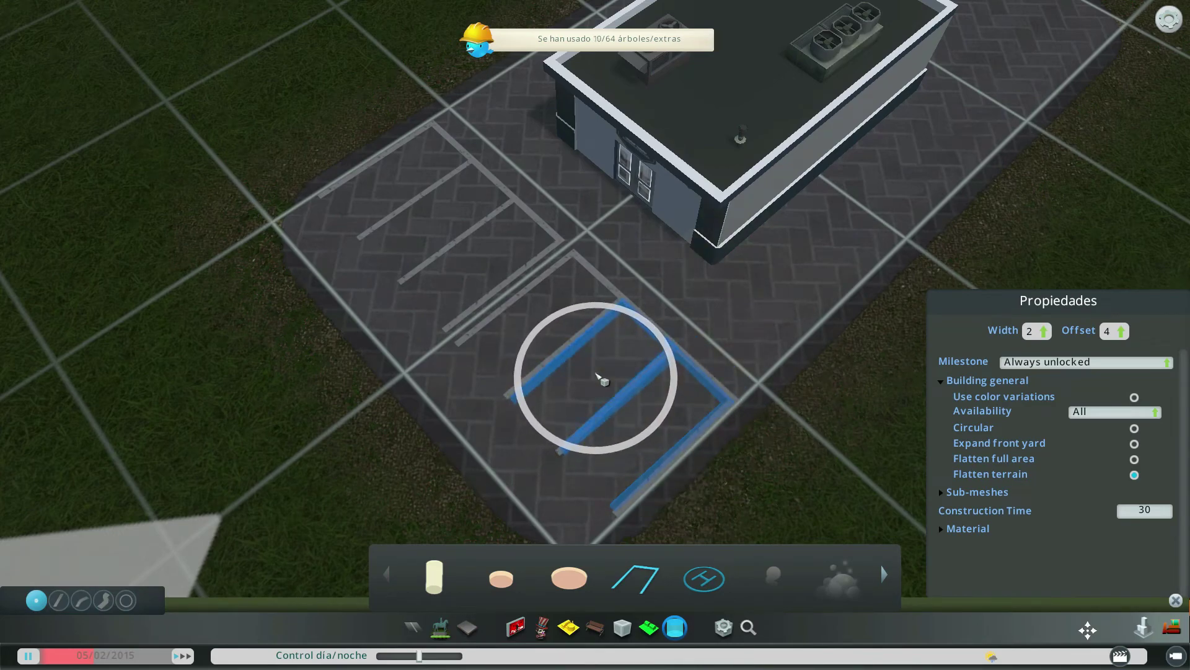
left_click(550, 327)
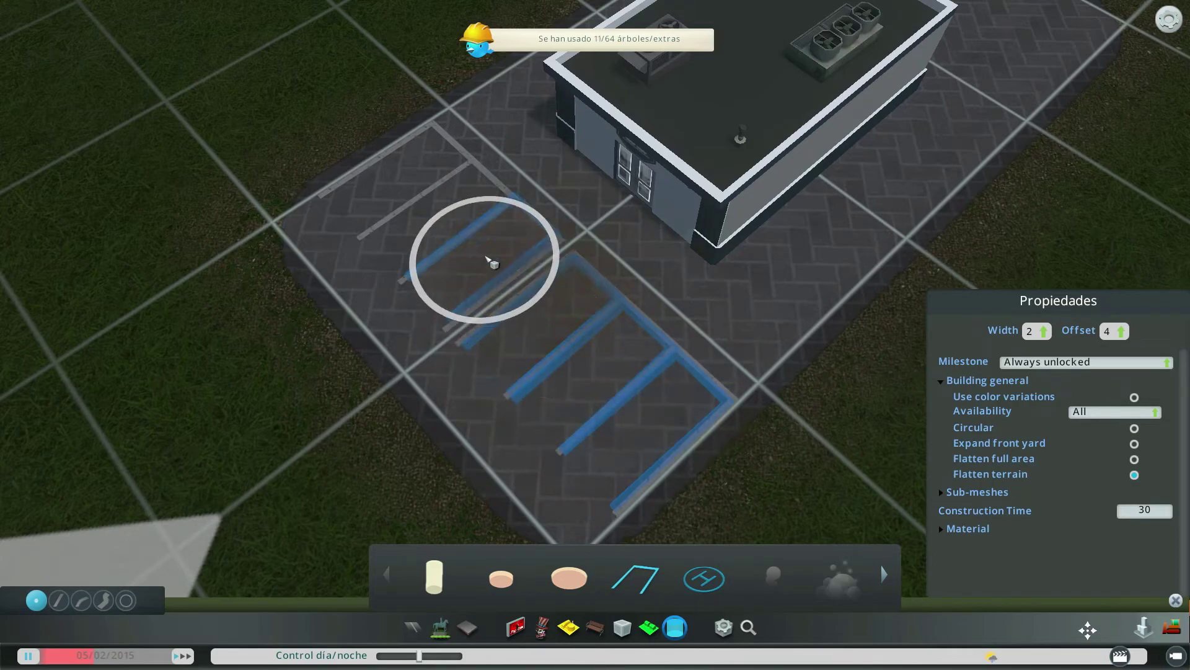
left_click(488, 266)
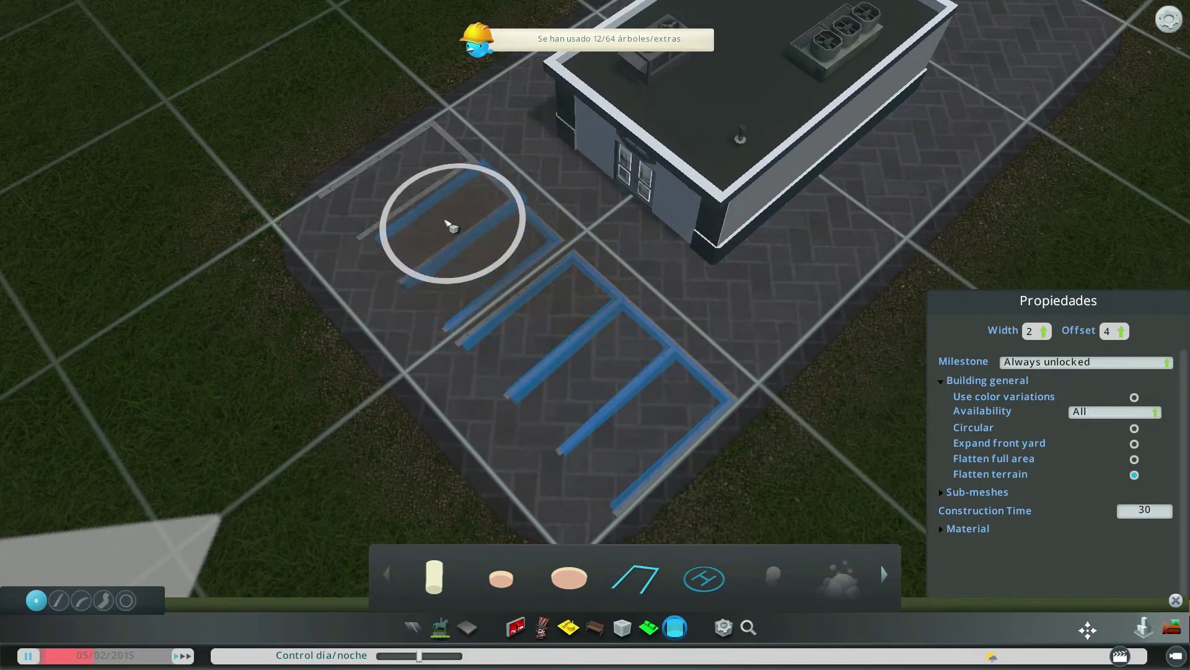
left_click(442, 224)
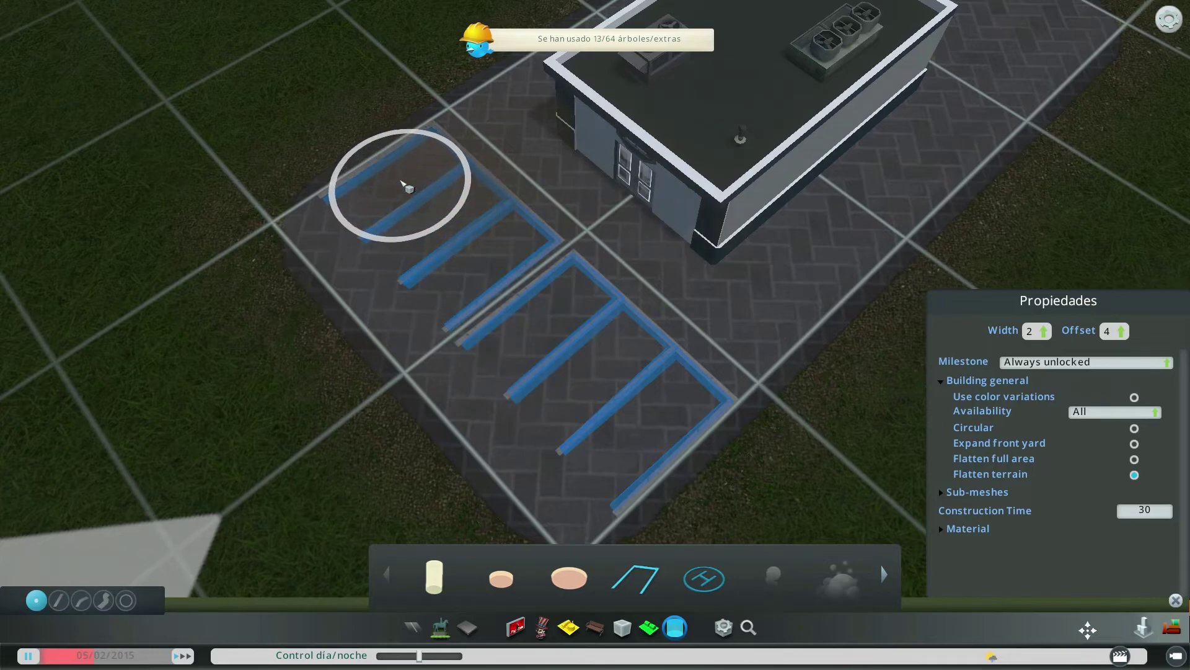
left_click(400, 185)
scroll("down", 3)
scroll("down", 3)
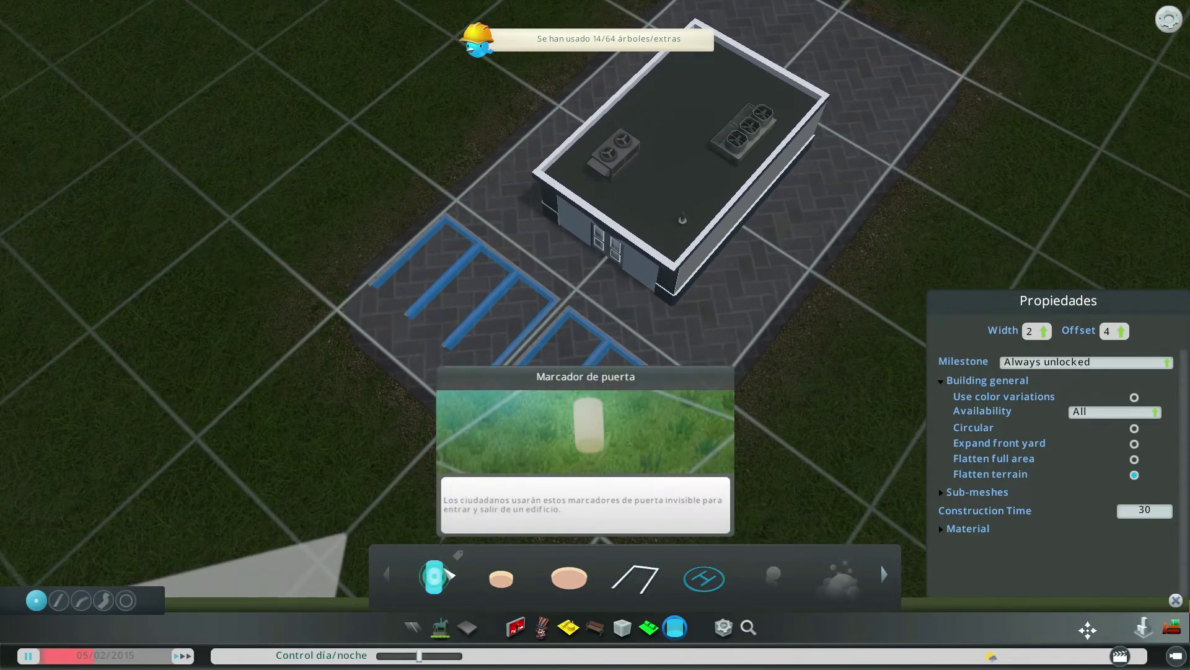
Step: Select the Marcador de puerta and frame the building and lot in view
left_click(442, 575)
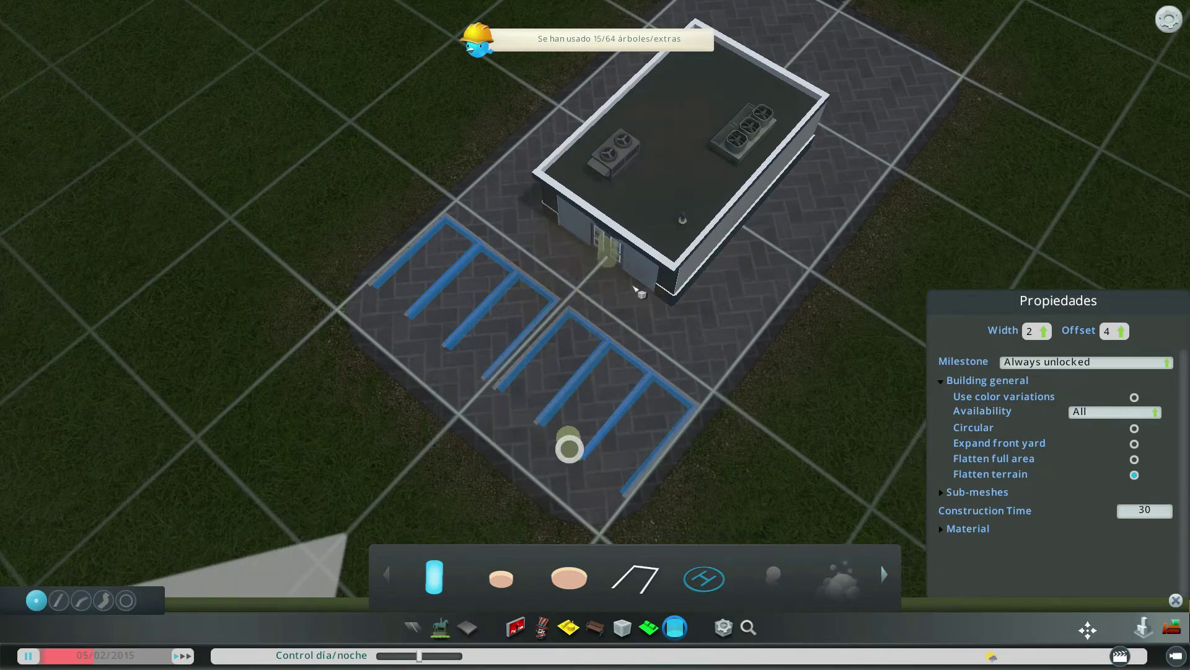
scroll("down", 3)
scroll("up", 3)
left_click_drag(718, 6, 790, 328)
scroll("down", 3)
scroll("up", 3)
scroll("down", 3)
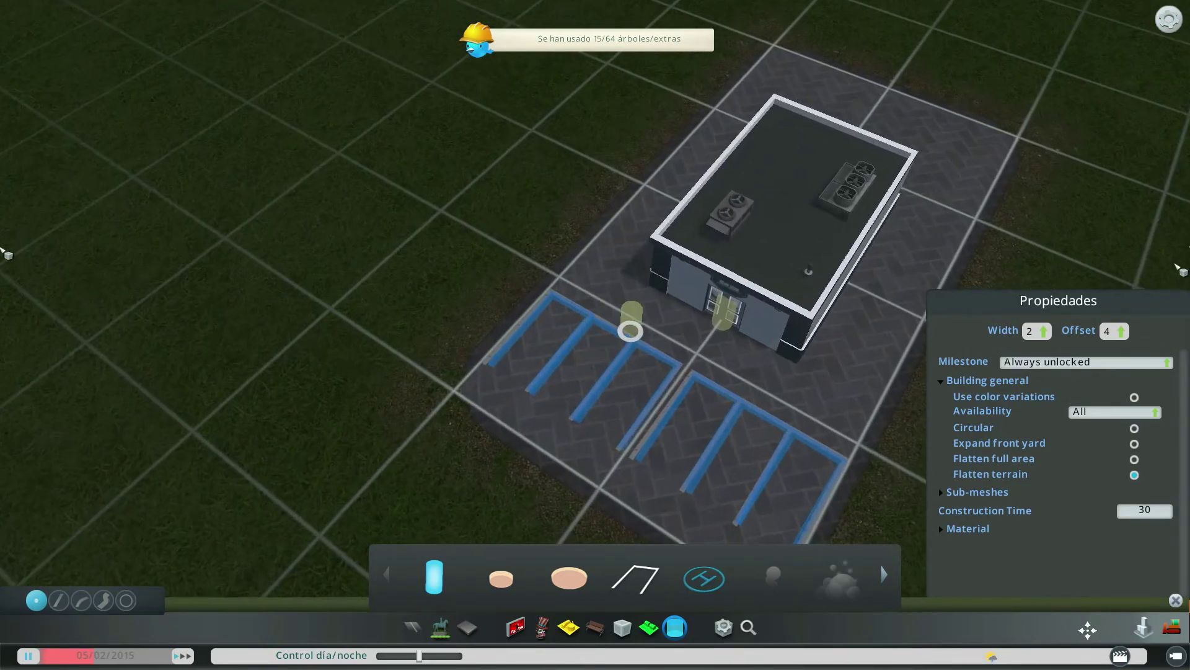
left_click_drag(627, 329, 682, 321)
scroll("up", 3)
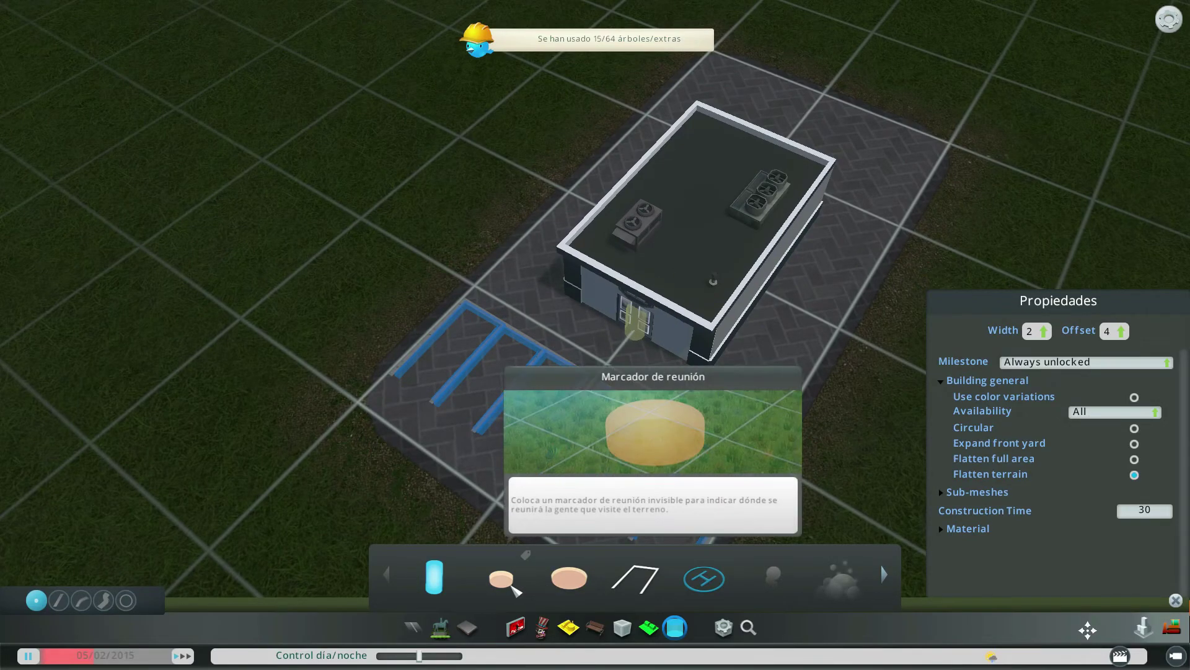
Step: Place a Marcador de reunión in front of the entrance and pick the large meeting marker
left_click(516, 587)
scroll("down", 3)
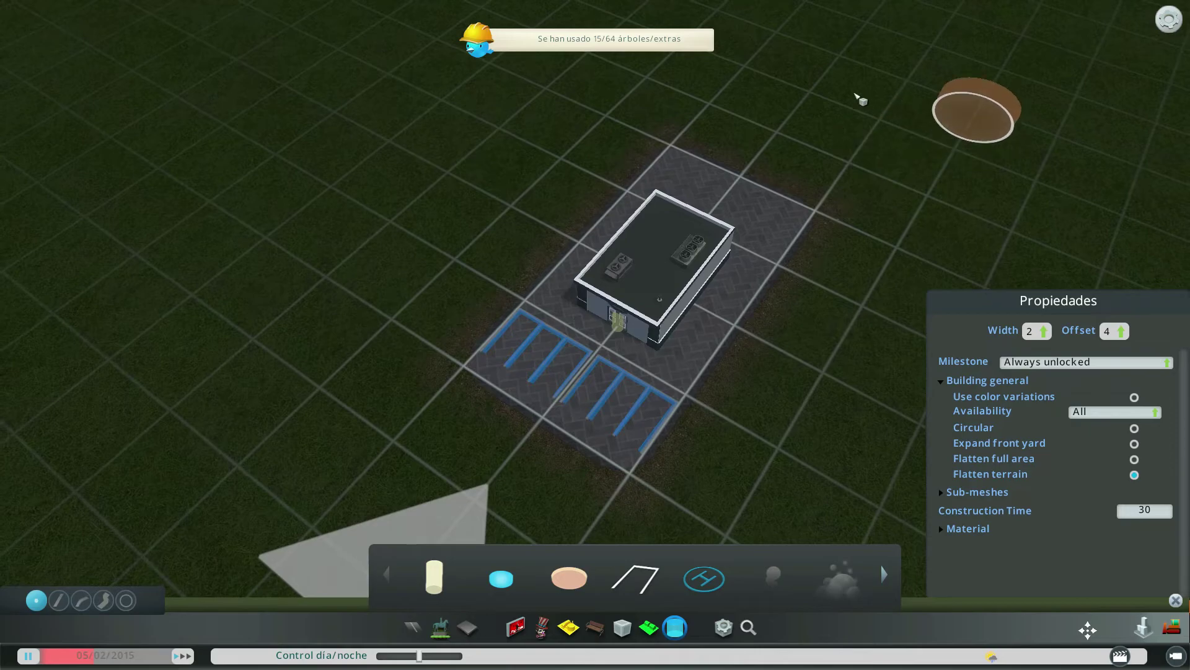
scroll("up", 3)
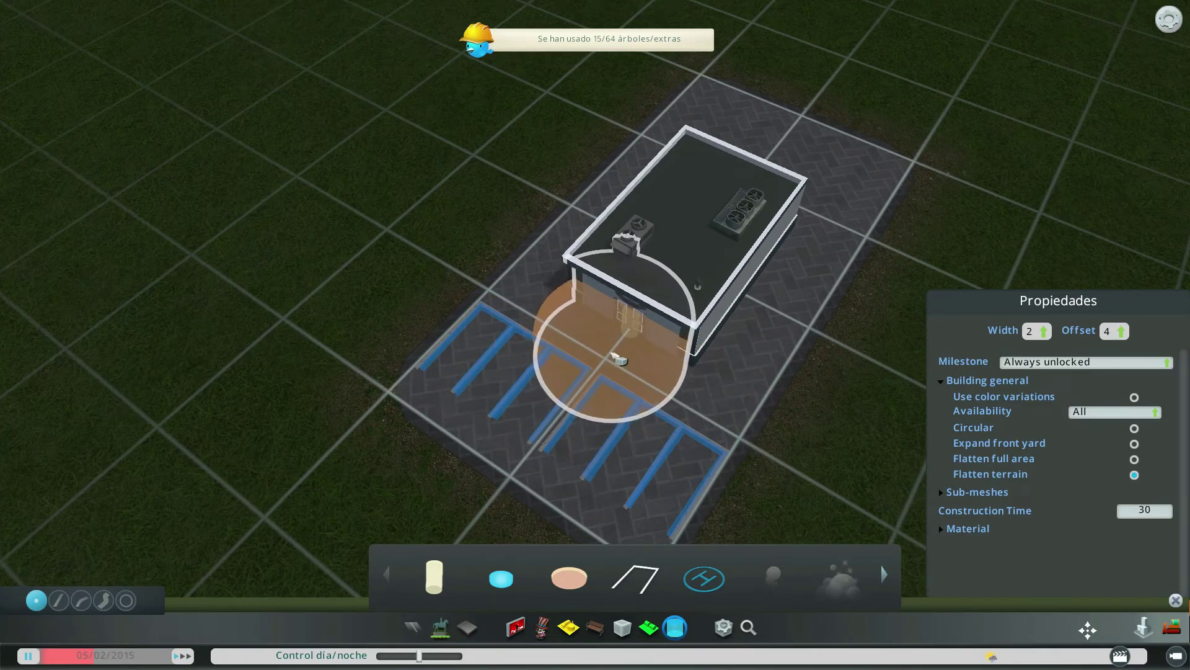
left_click(618, 352)
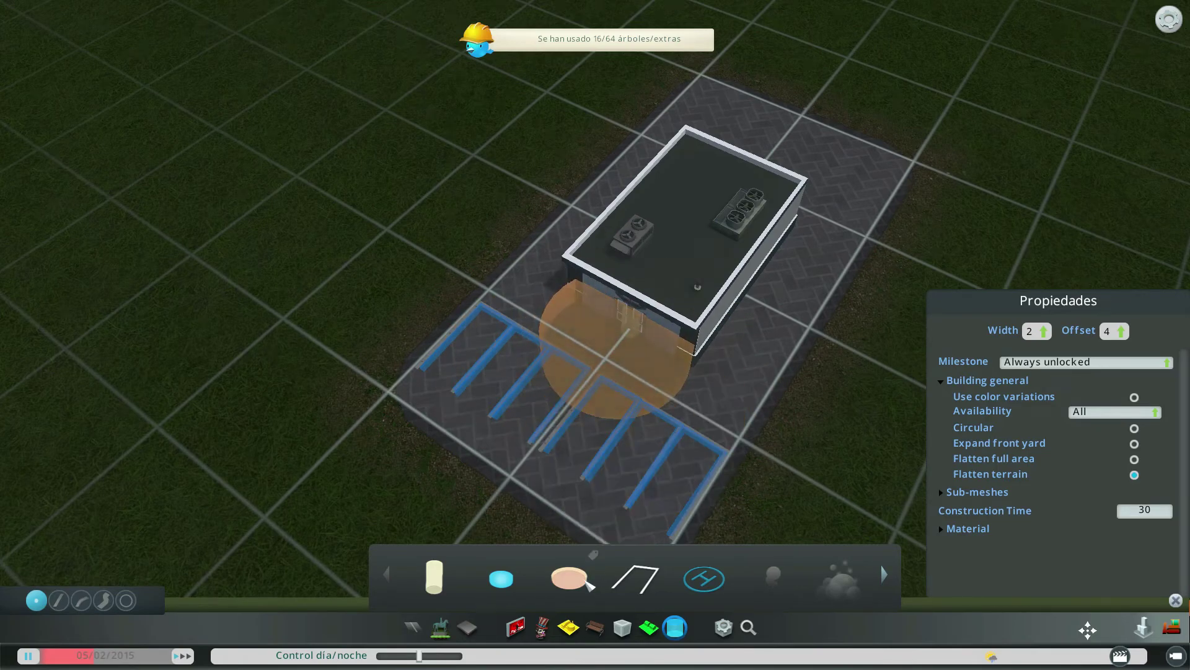
left_click(587, 565)
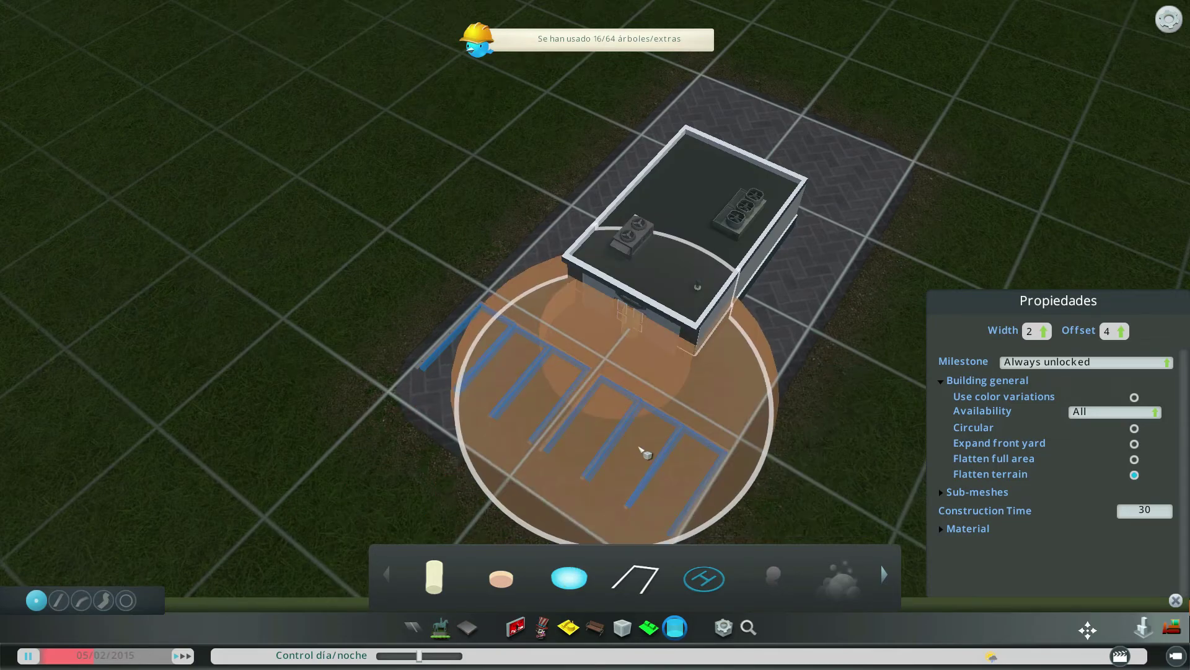
left_click_drag(638, 502, 260, 496)
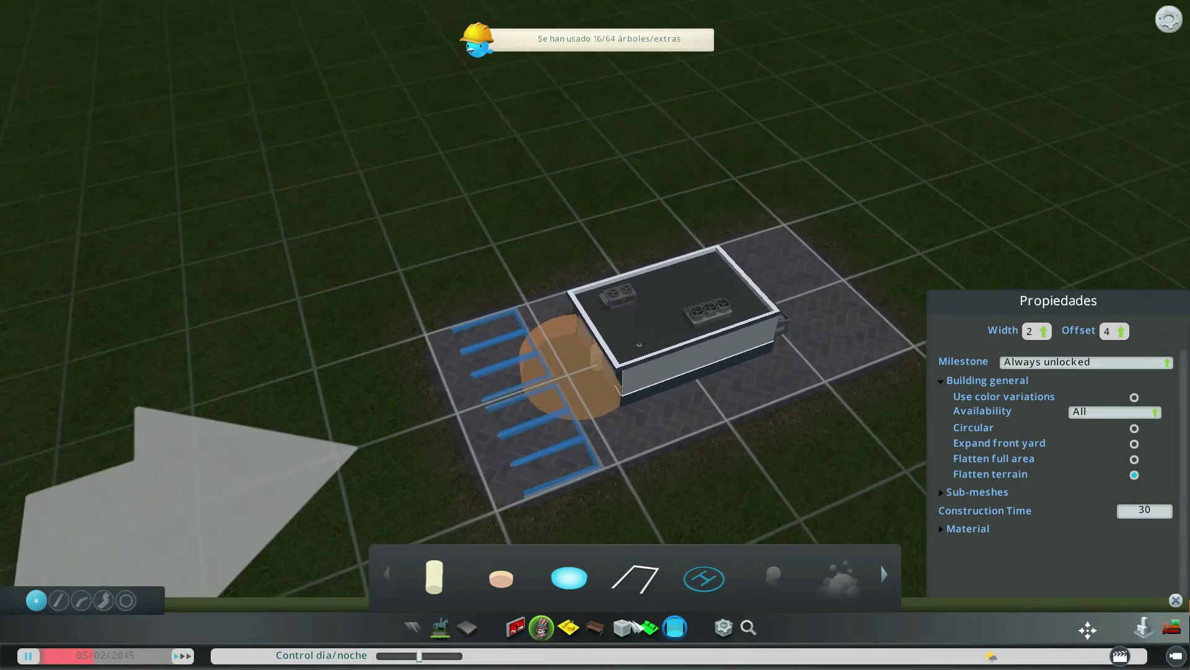
Step: Take a thumbnail snapshot of the storefront
left_click(723, 627)
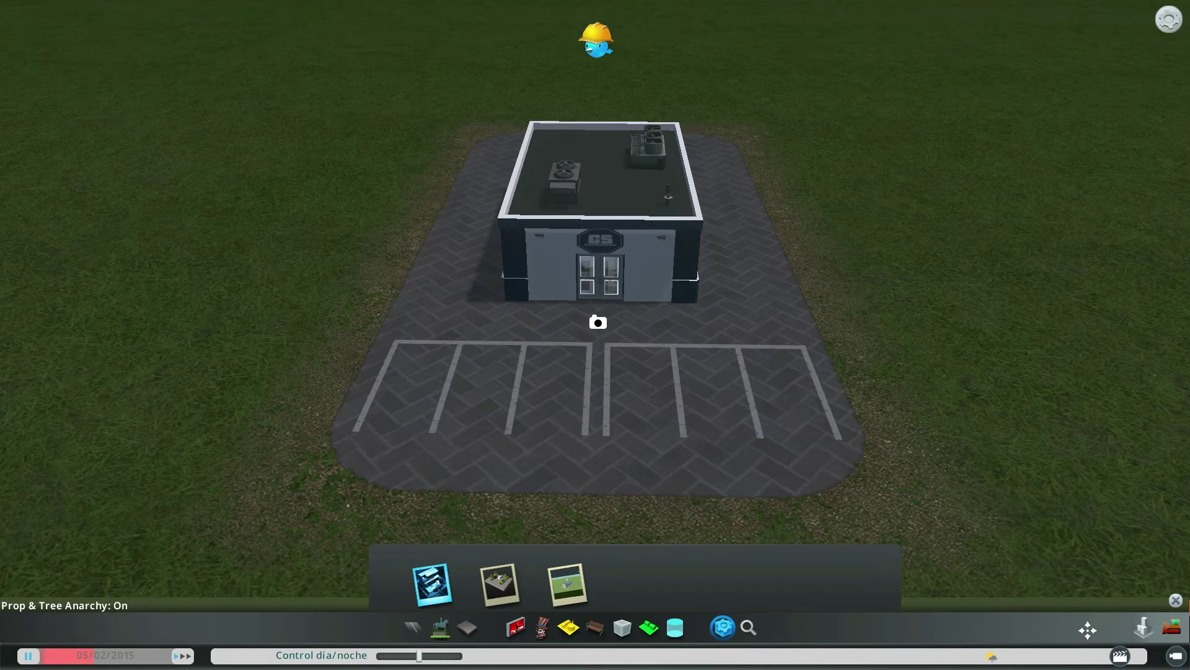
left_click(500, 595)
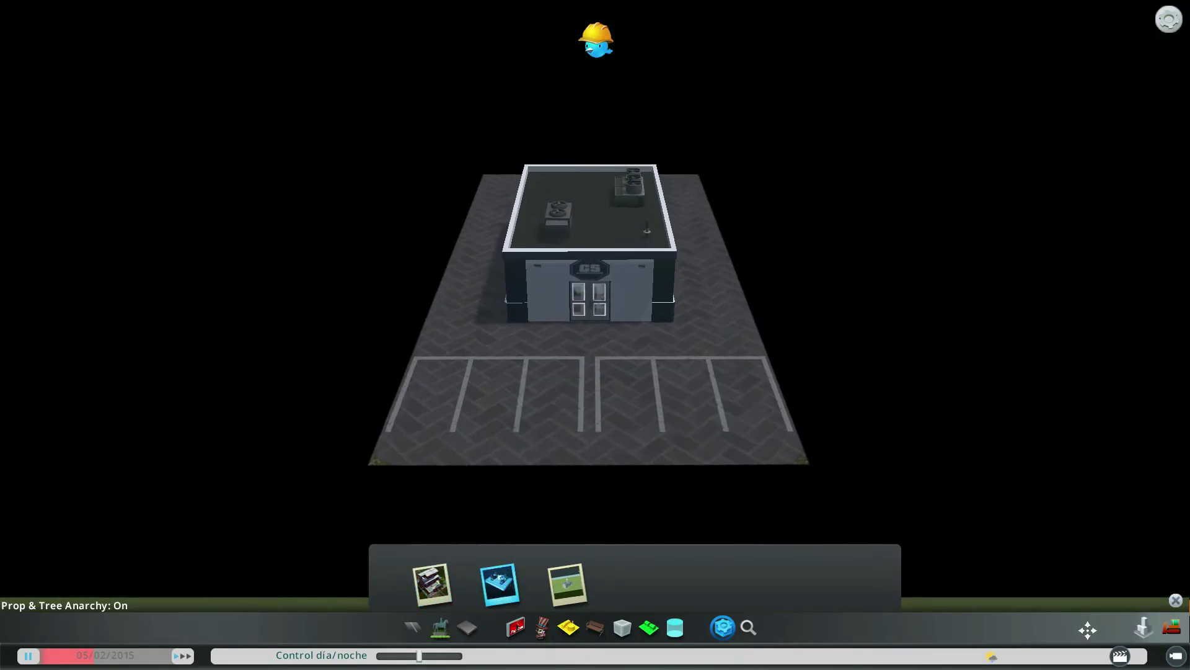
scroll("up", 3)
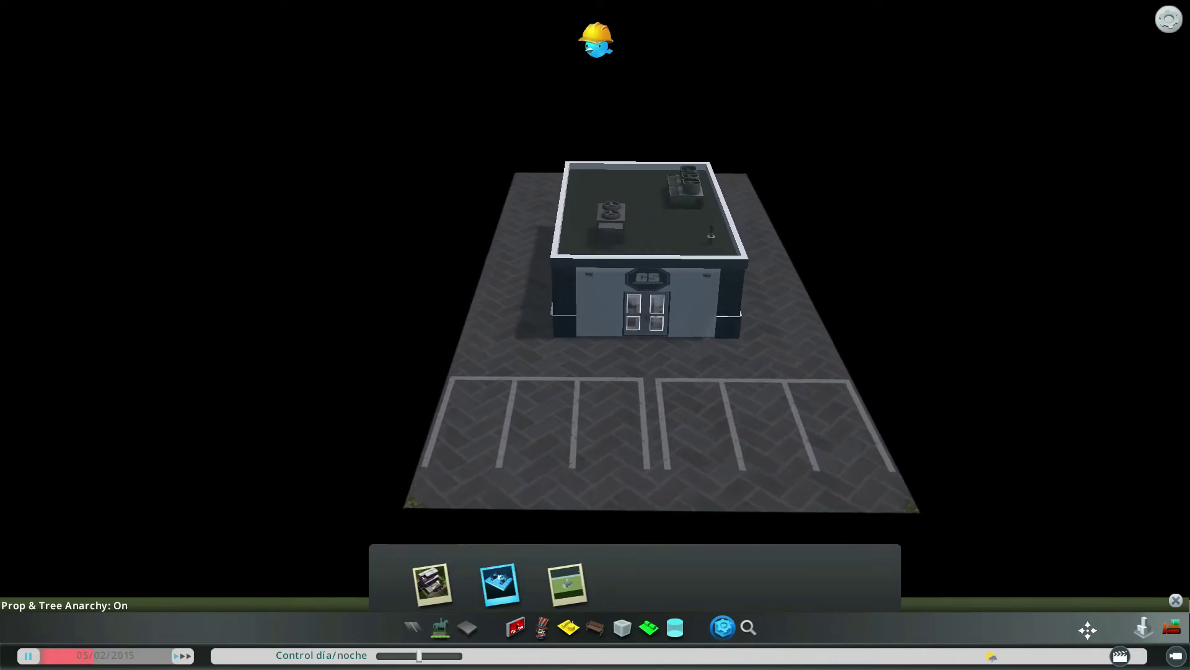
left_click(613, 335)
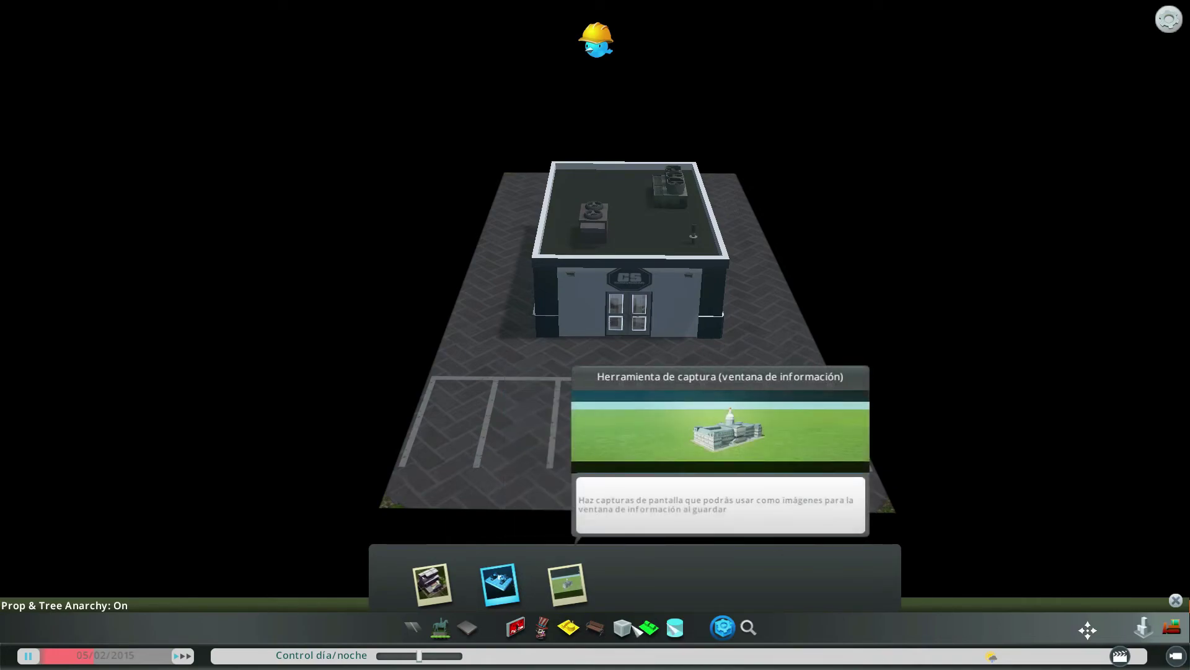
left_click(633, 628)
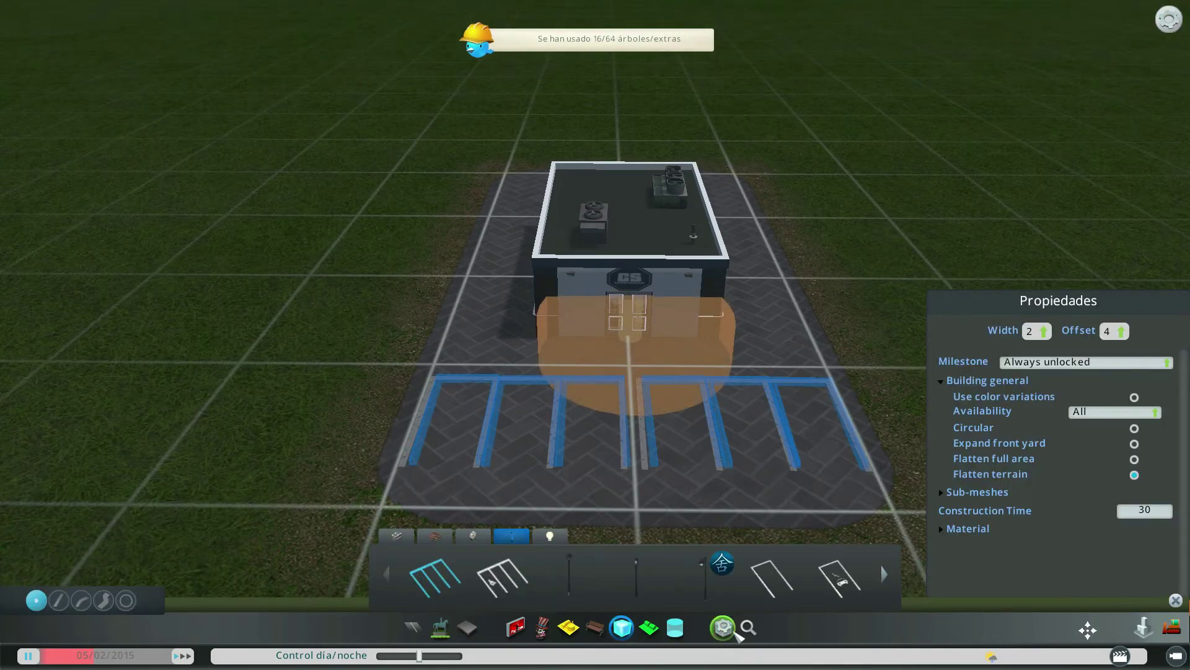
Step: Switch to info-window image capture and frame the building with its parking lot
left_click(722, 628)
left_click(567, 583)
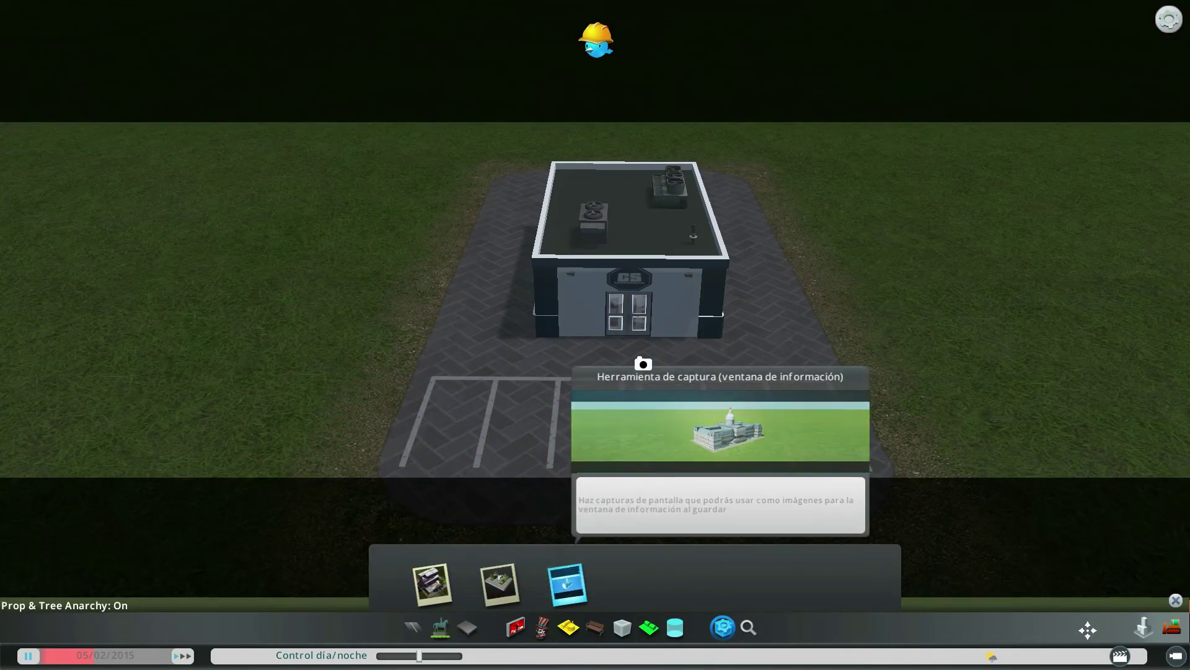
scroll("down", 3)
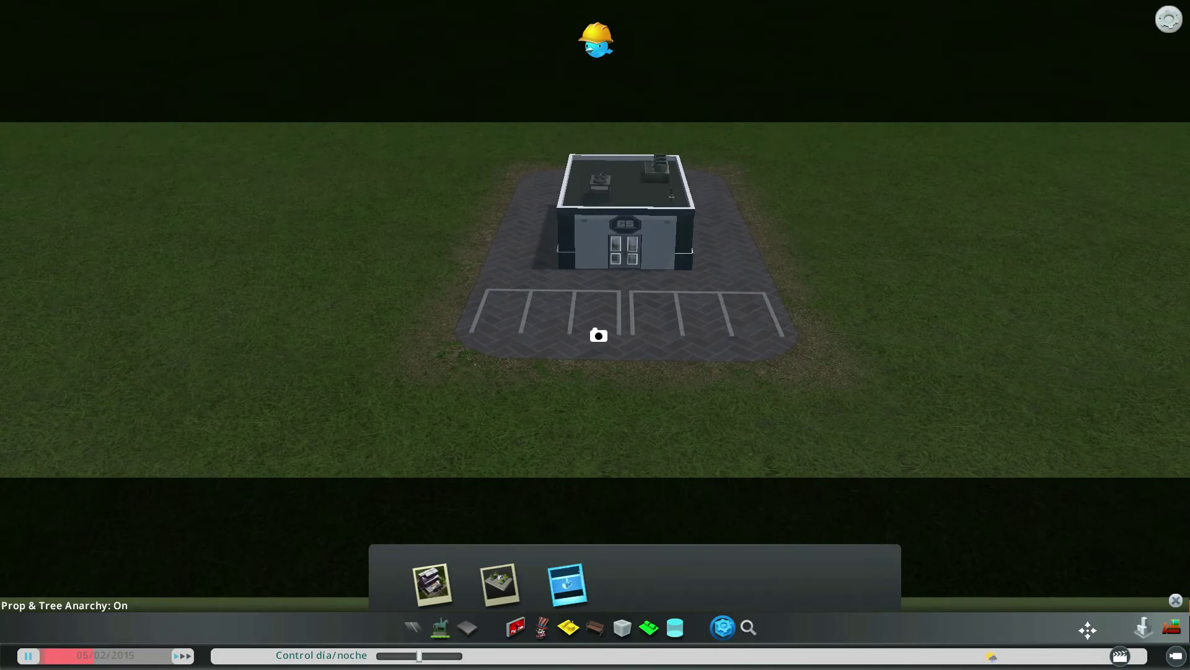
left_click_drag(608, 337, 638, 319)
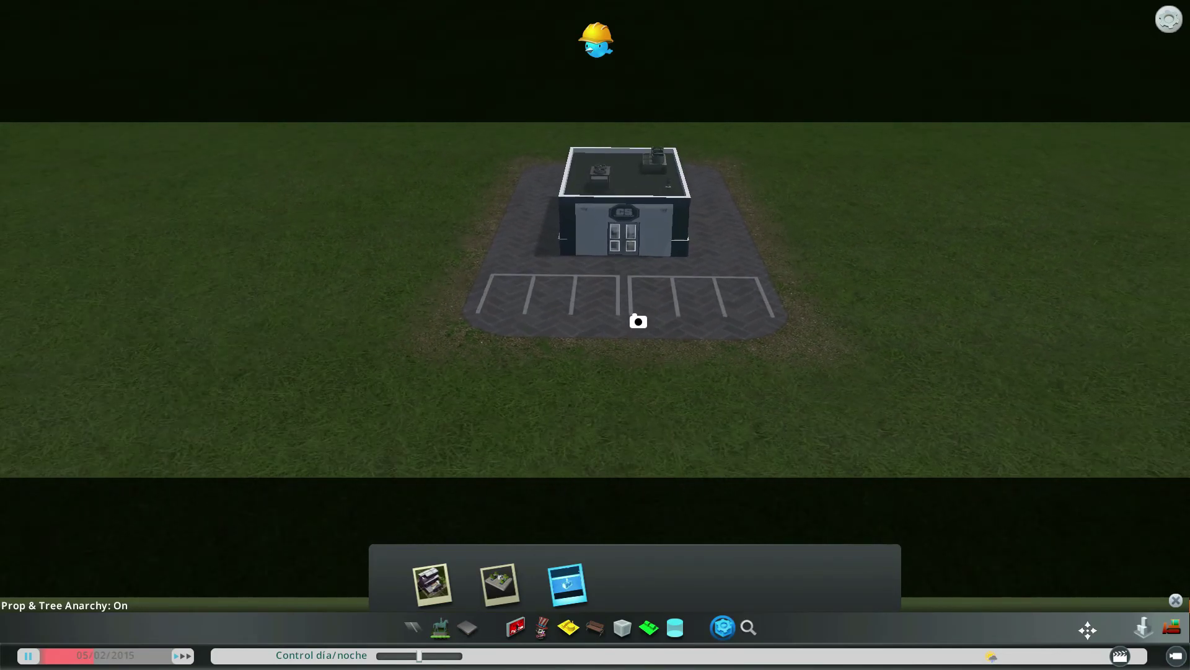
scroll("up", 3)
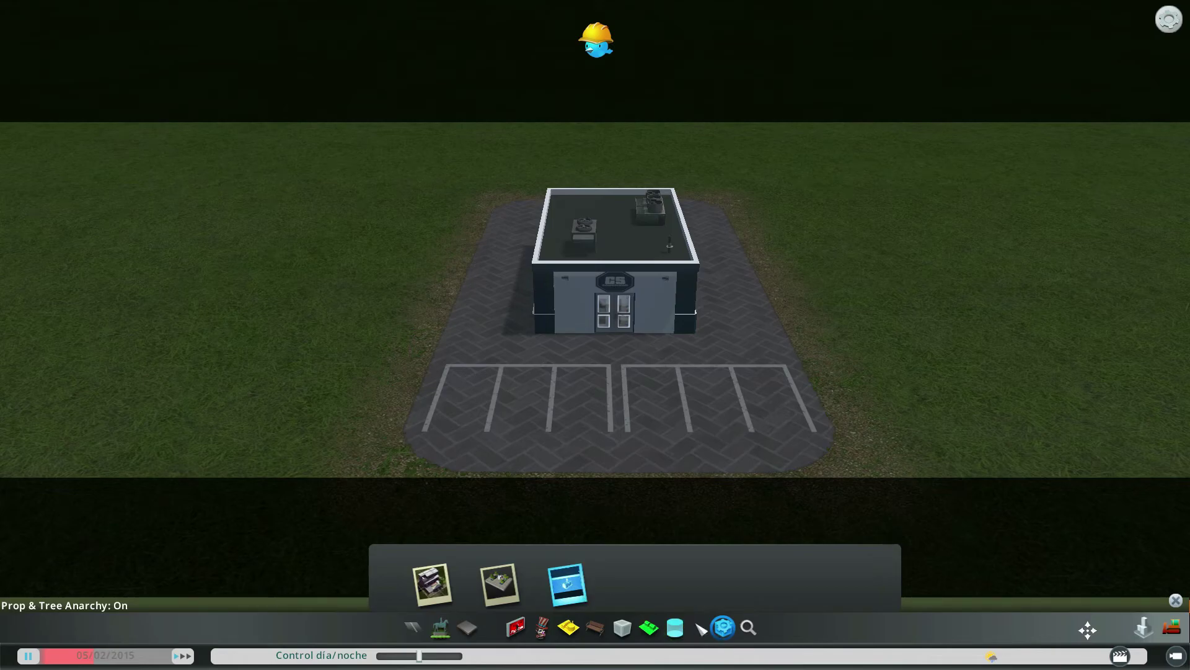
Step: Leave capture mode and expand Material settings showing First Height 3.1 and Other Height 3
left_click(724, 628)
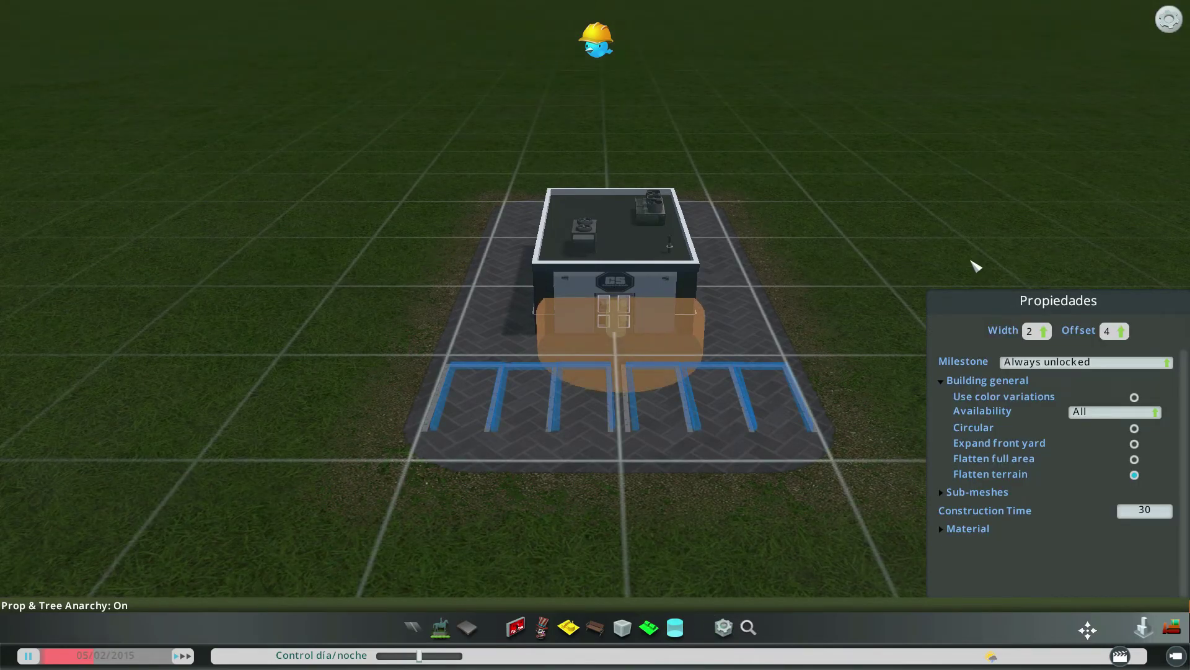
left_click(941, 382)
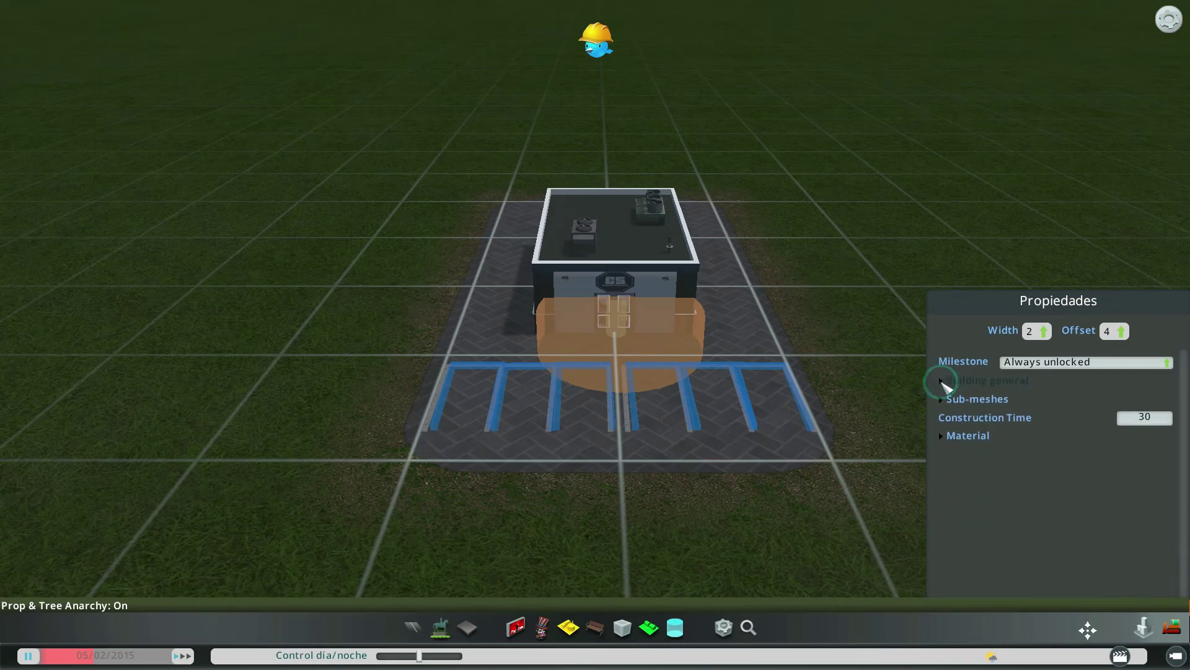
left_click(942, 382)
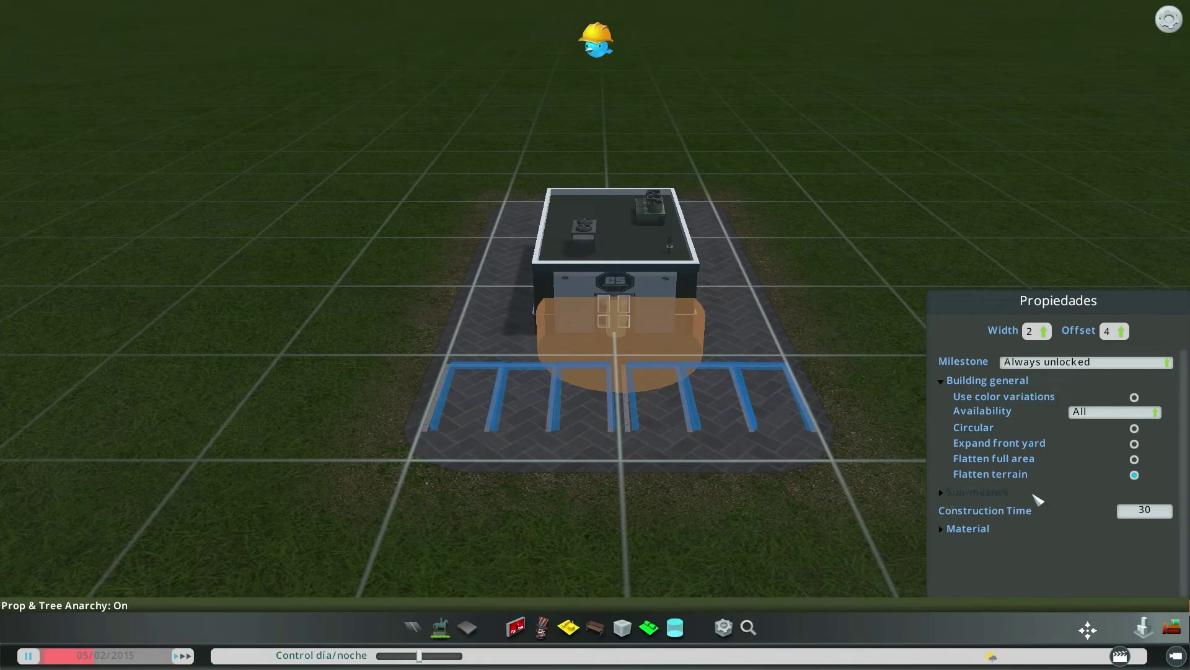
left_click(942, 532)
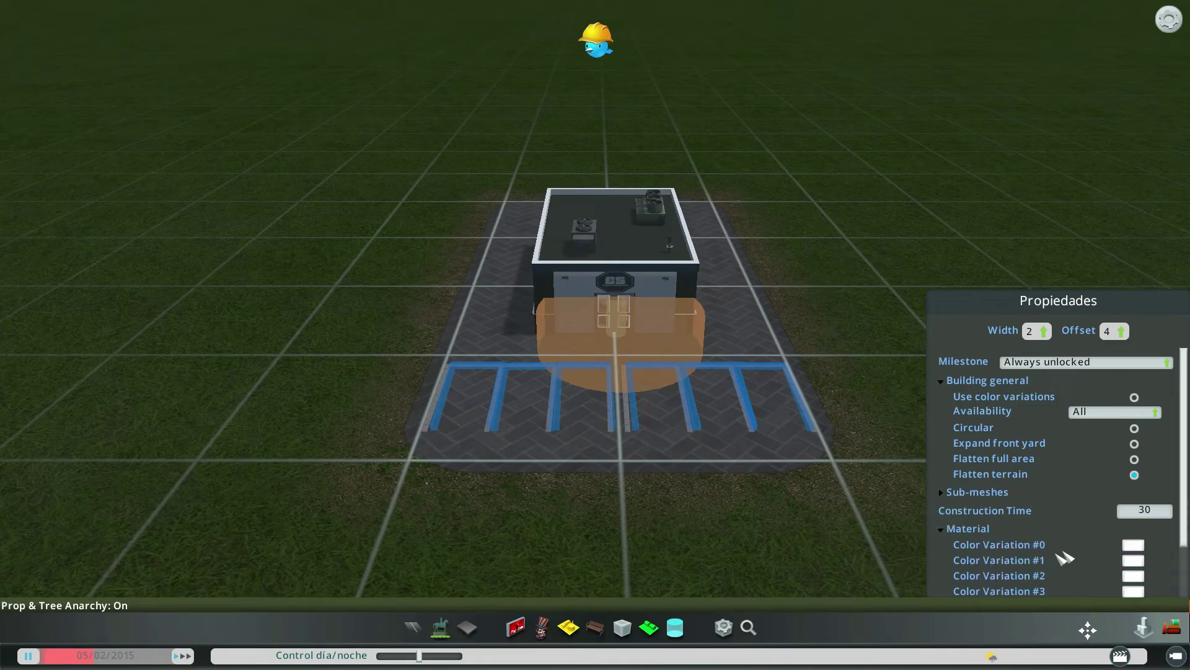
scroll("down", 3)
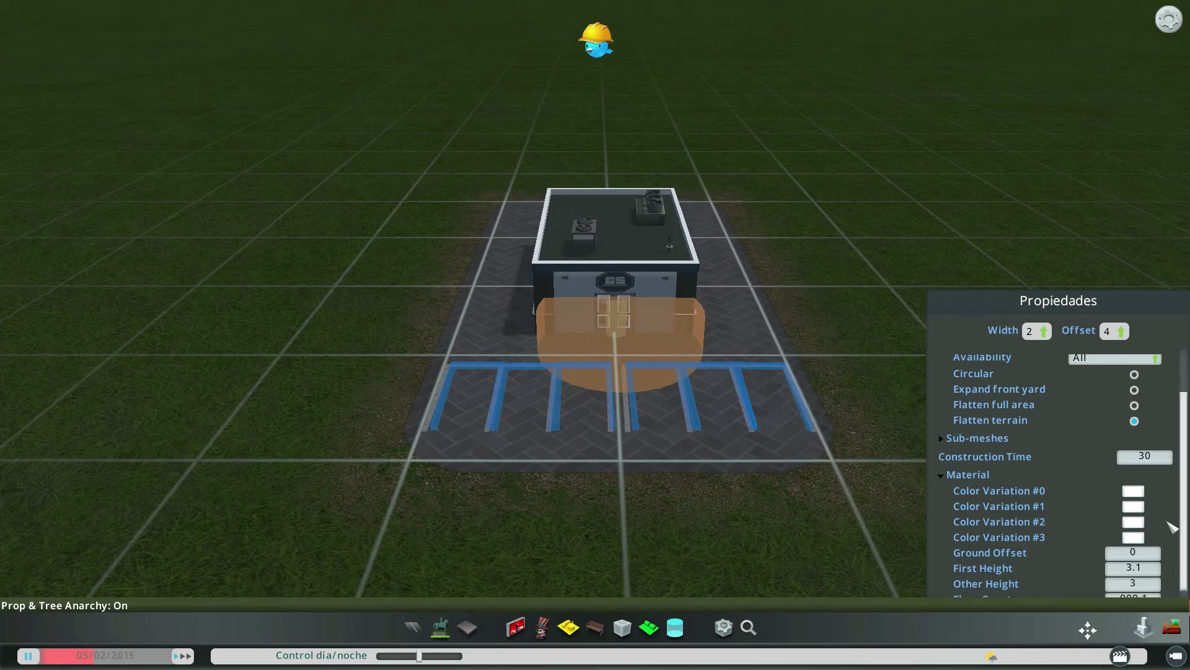
scroll("down", 3)
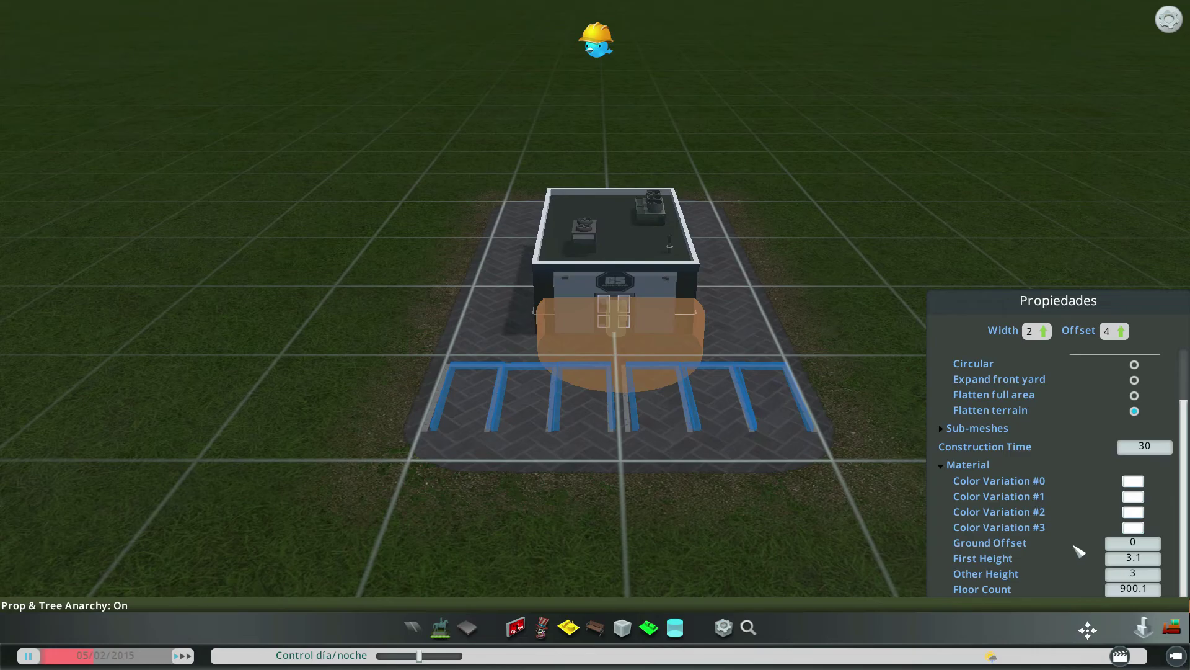
Step: Save the asset as 'CS Comunidad' with info image and thumbnail both set to 2/3
left_click(1170, 23)
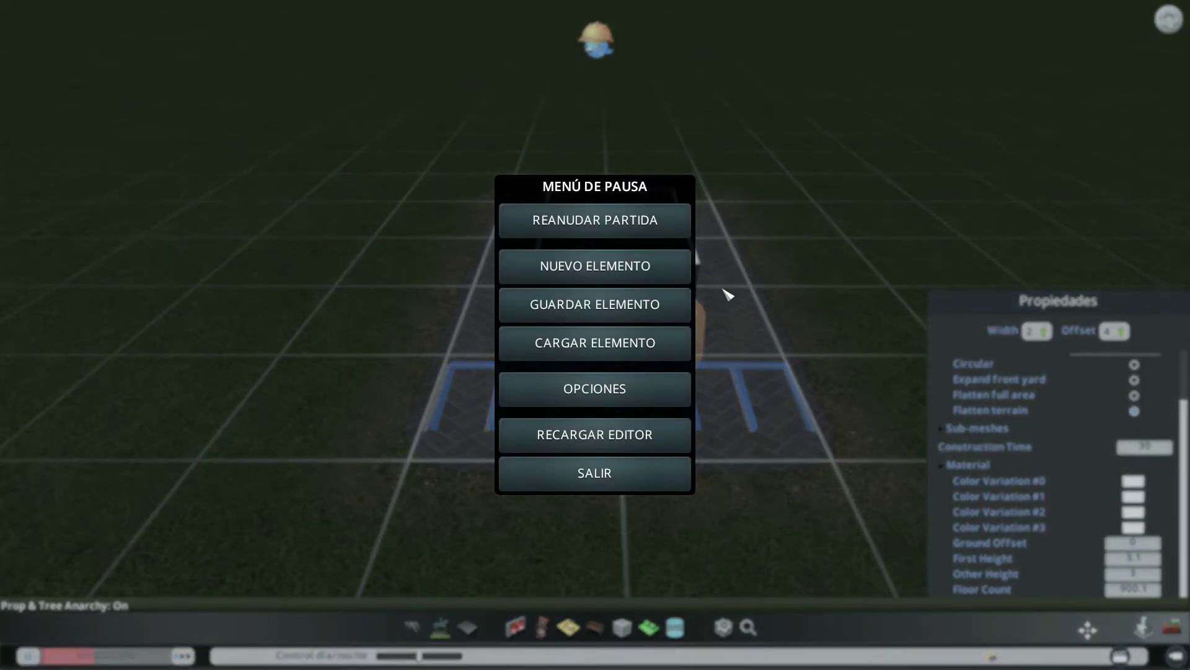
left_click(642, 302)
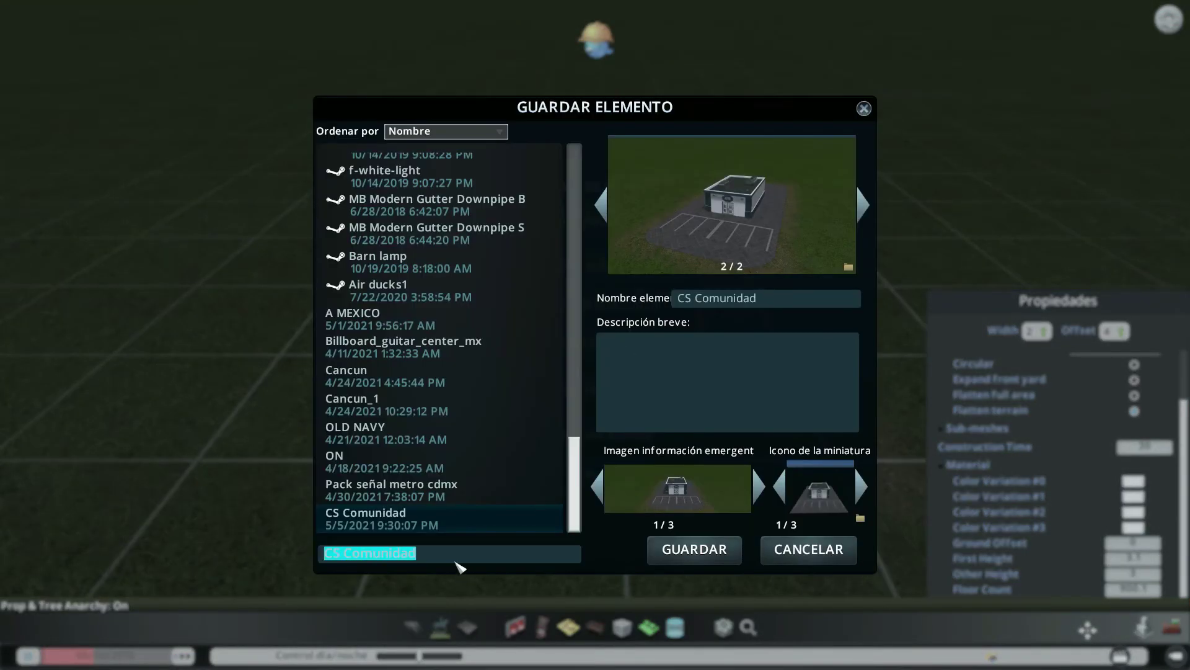
left_click(458, 560)
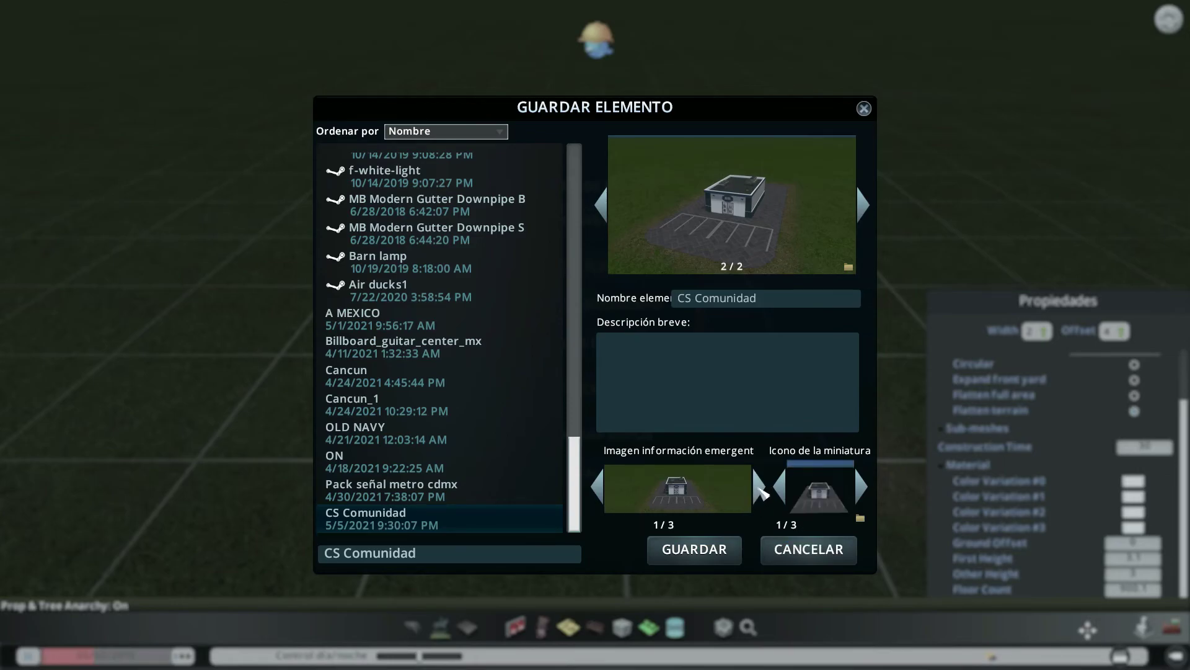
left_click(758, 487)
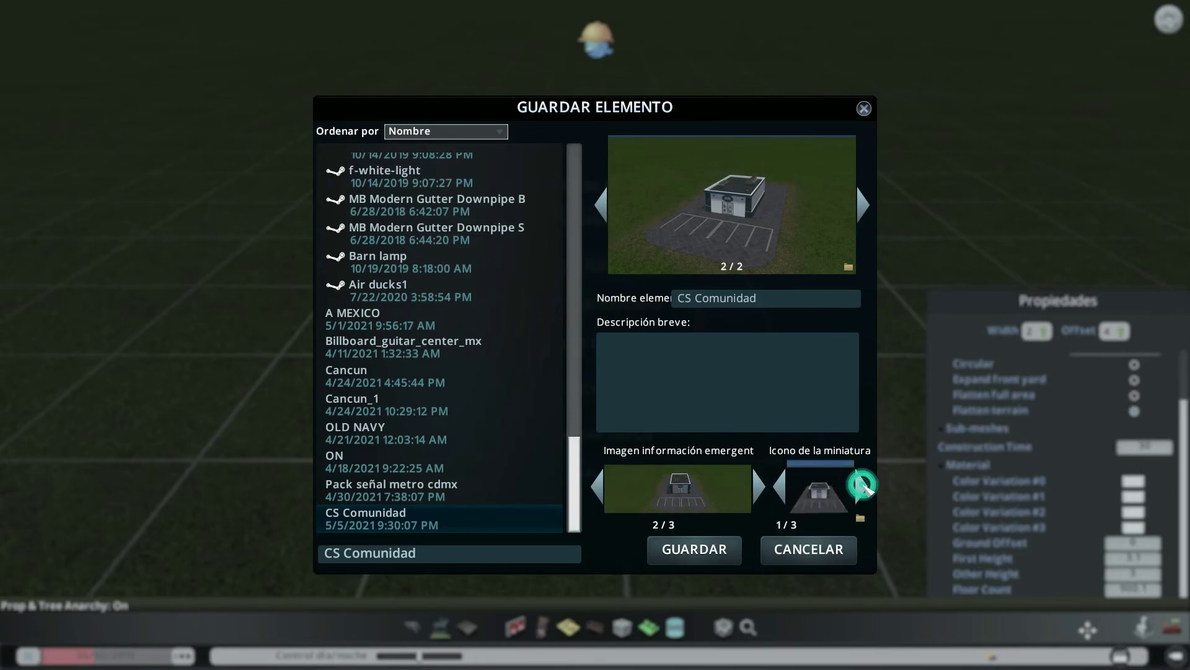
left_click(862, 485)
left_click(861, 486)
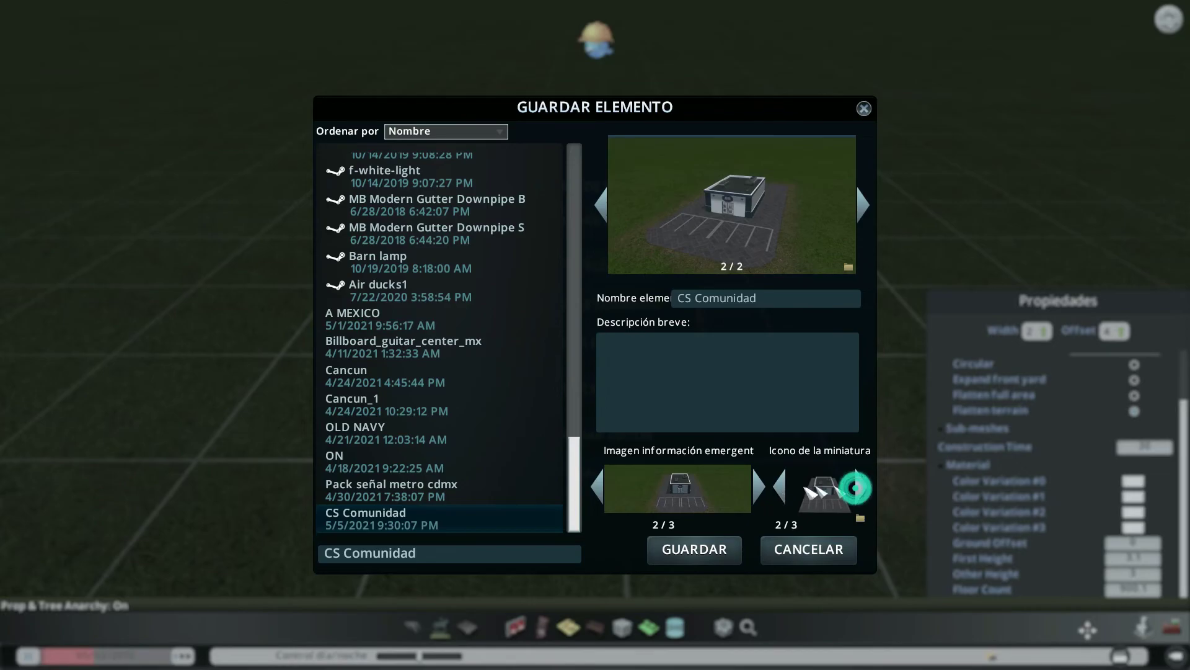
left_click(787, 487)
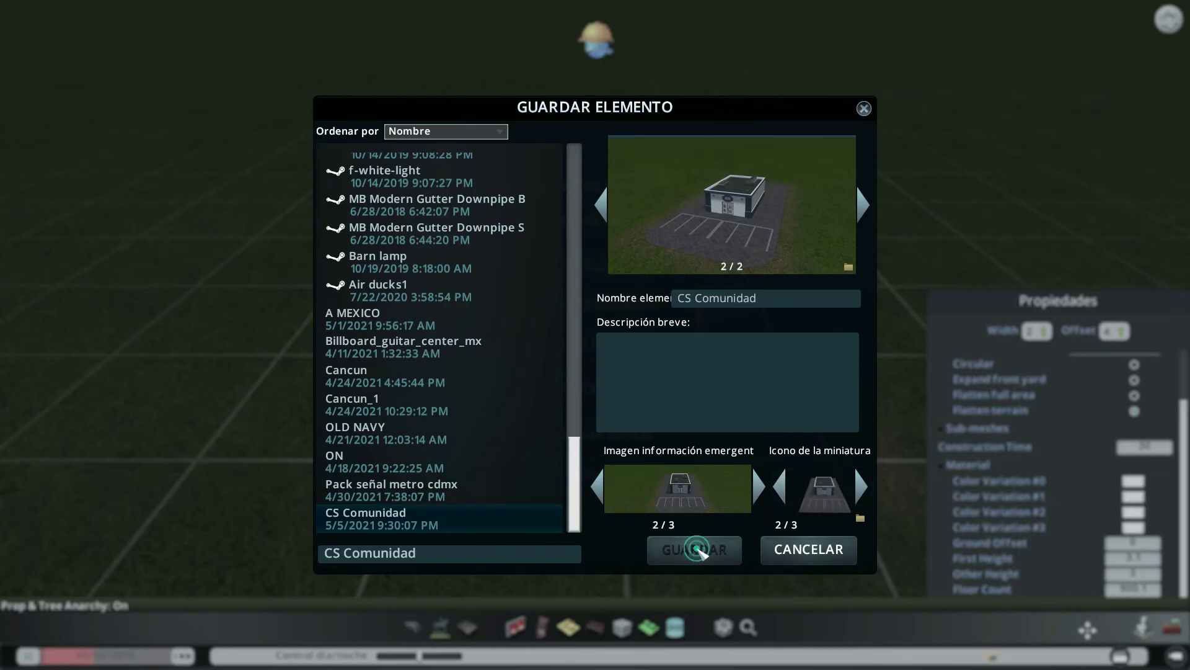
left_click(698, 549)
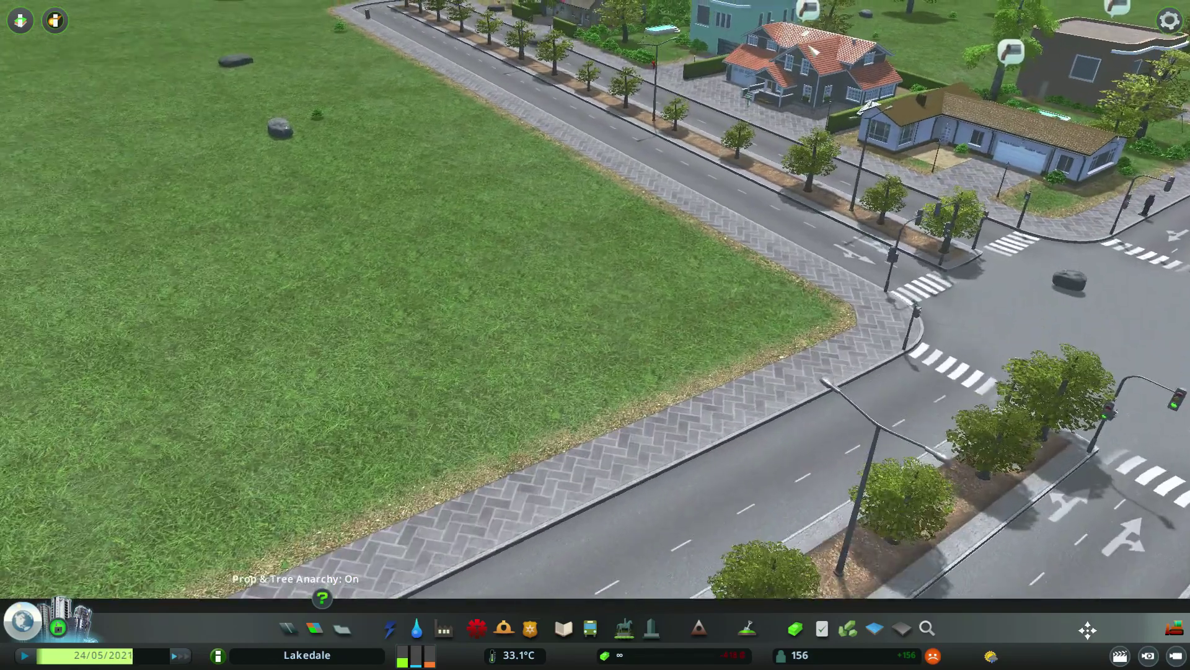
Step: Find the CS Comunidad asset by searching 'cs' and place it on the lot beside the road
left_click(928, 630)
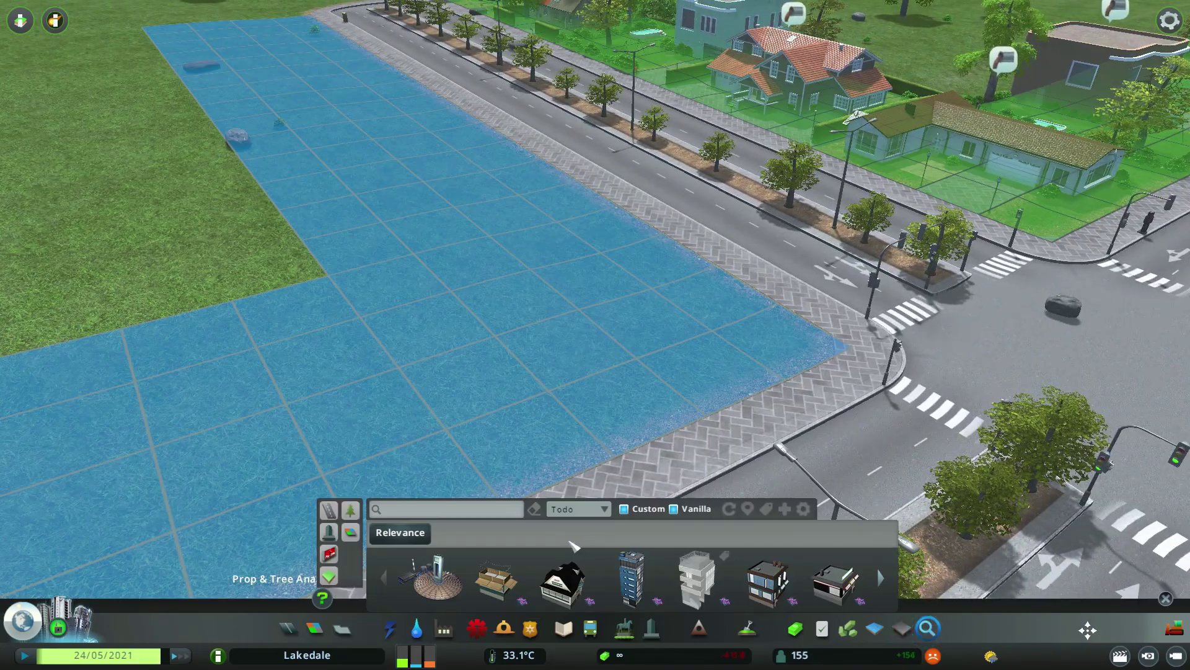
type("cs")
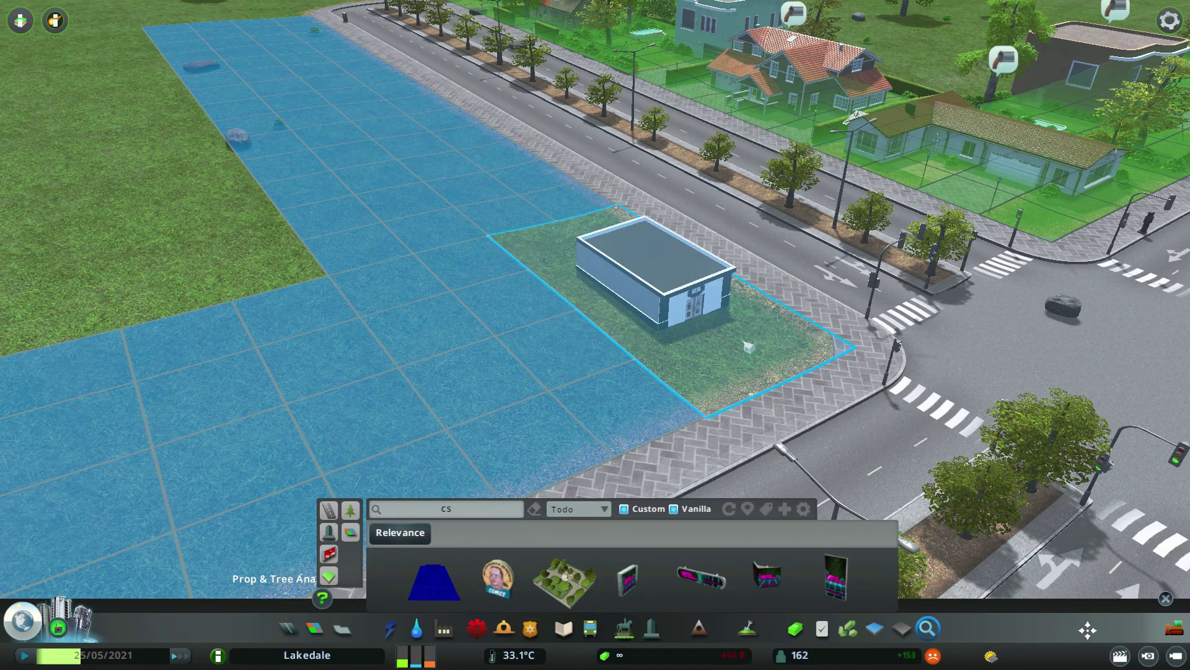
left_click(744, 347)
left_click(926, 626)
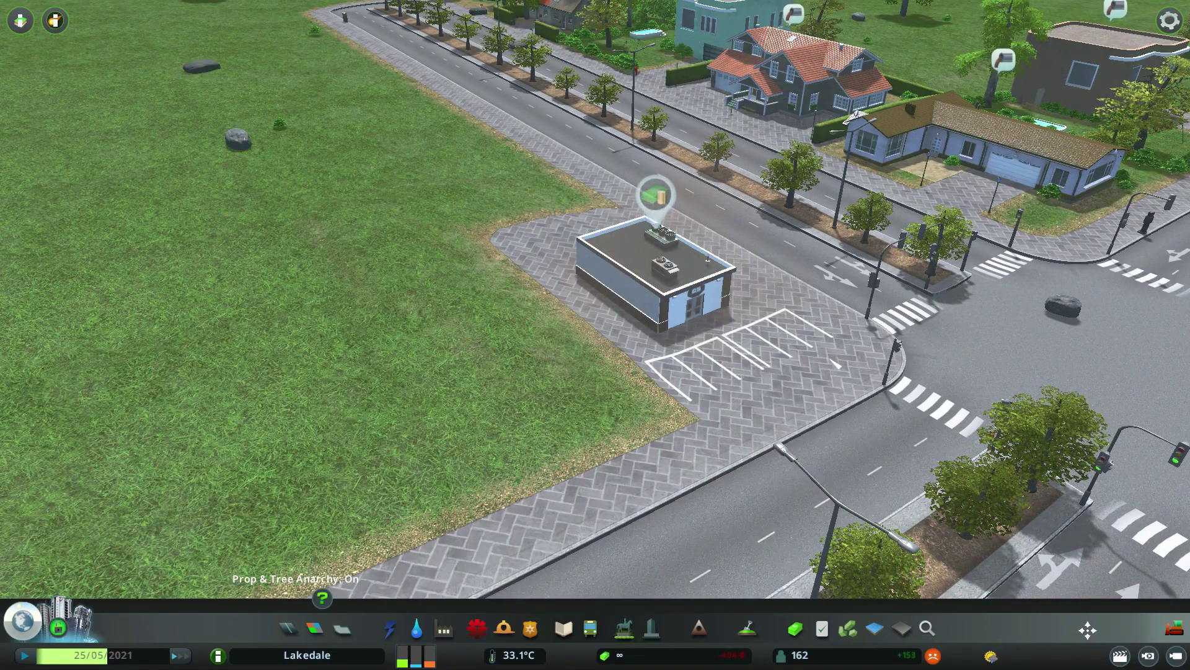
left_click_drag(595, 292, 620, 266)
scroll("up", 3)
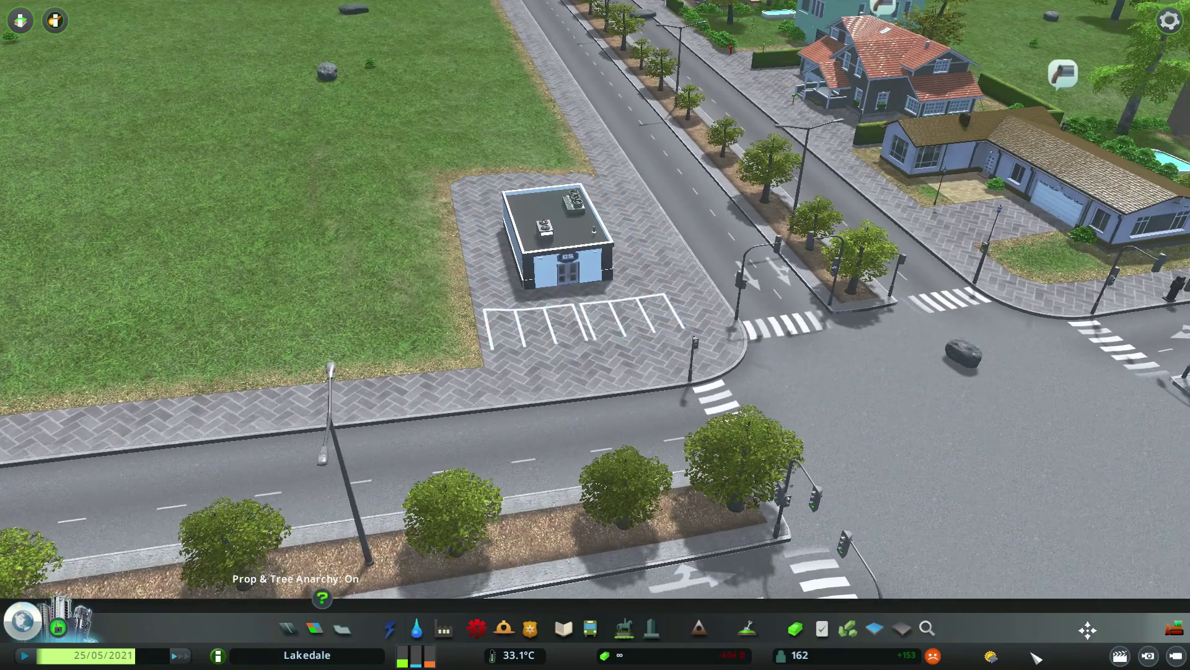
Step: Orbit around the new storefront at the intersection using Cinematic Camera Extended
left_click(1119, 656)
scroll("up", 3)
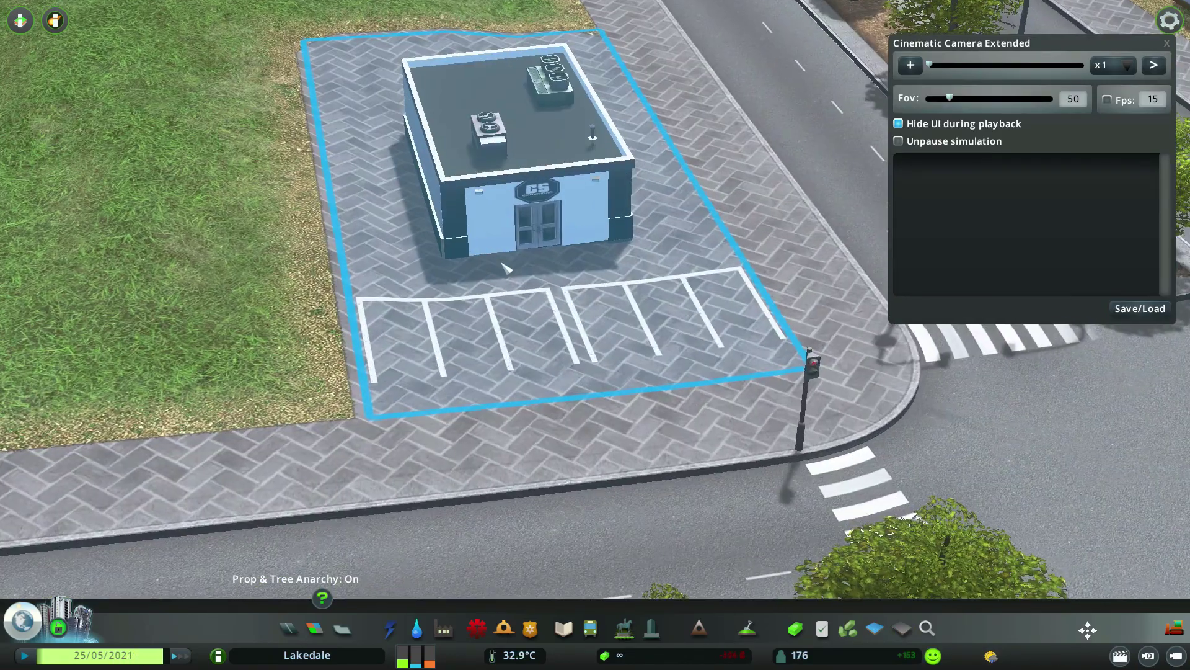
scroll("down", 3)
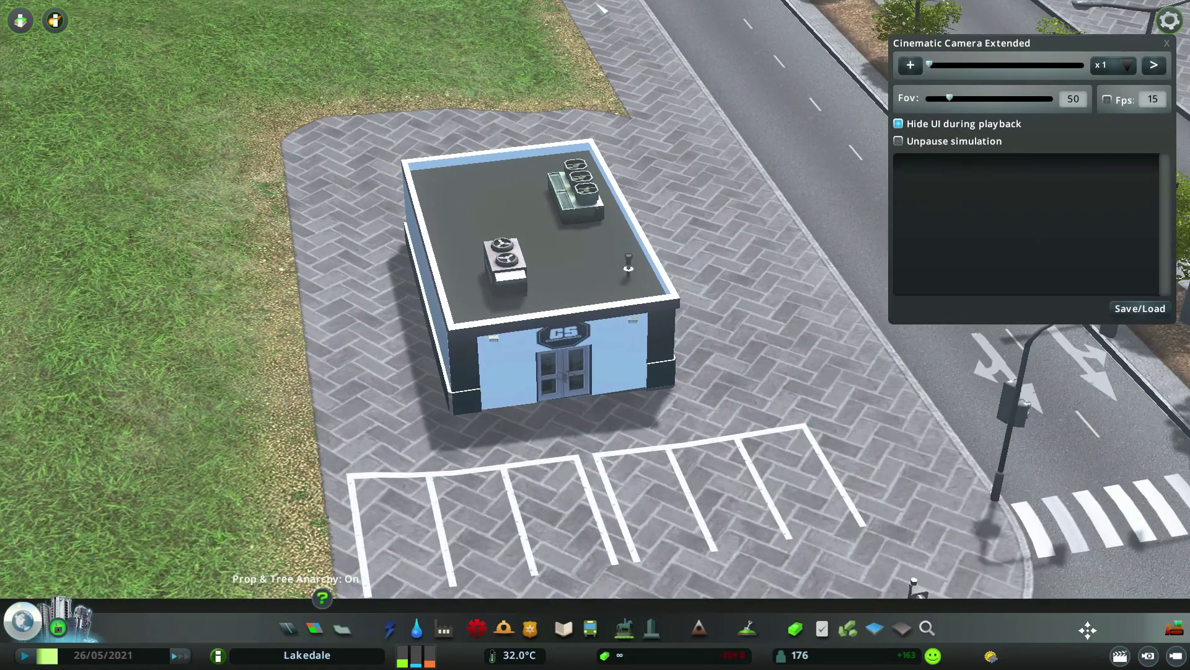
left_click_drag(718, 322, 533, 410)
scroll("up", 3)
scroll("down", 3)
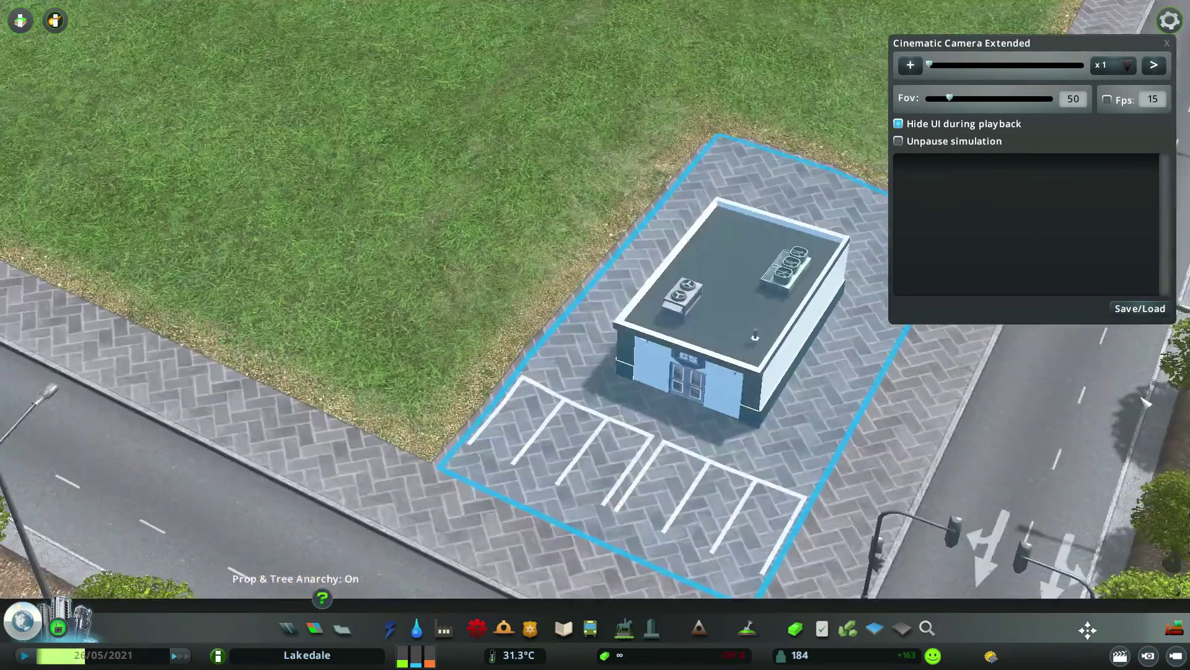
left_click_drag(842, 340, 523, 9)
scroll("up", 3)
scroll("down", 3)
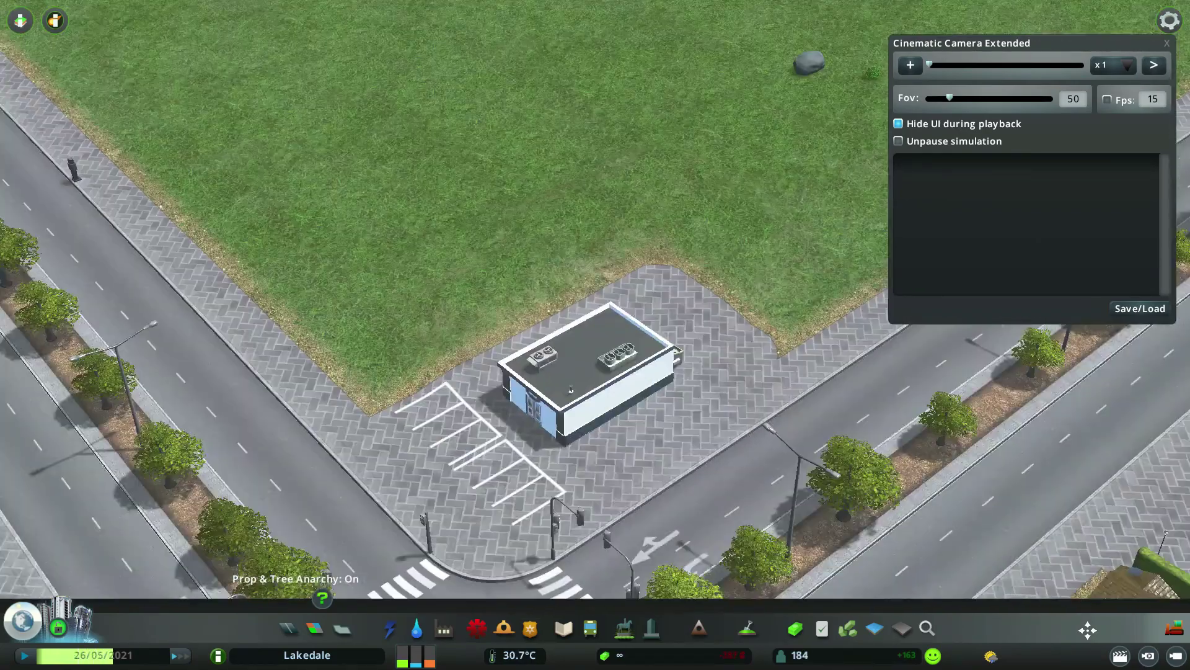
left_click_drag(712, 421, 558, 421)
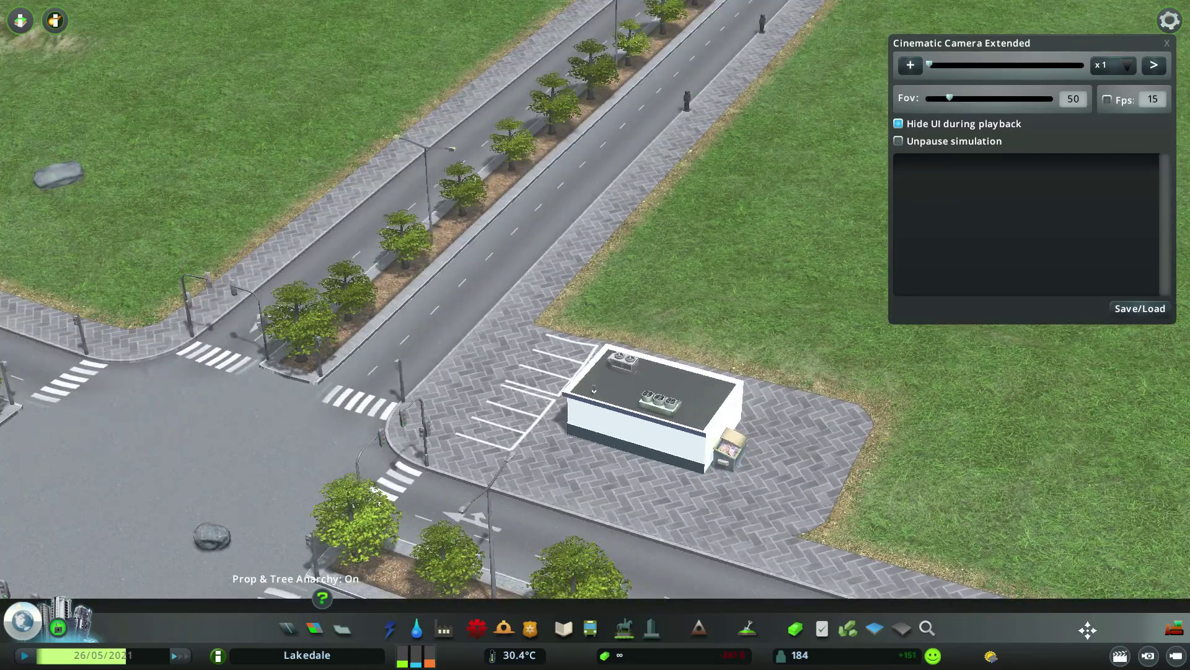